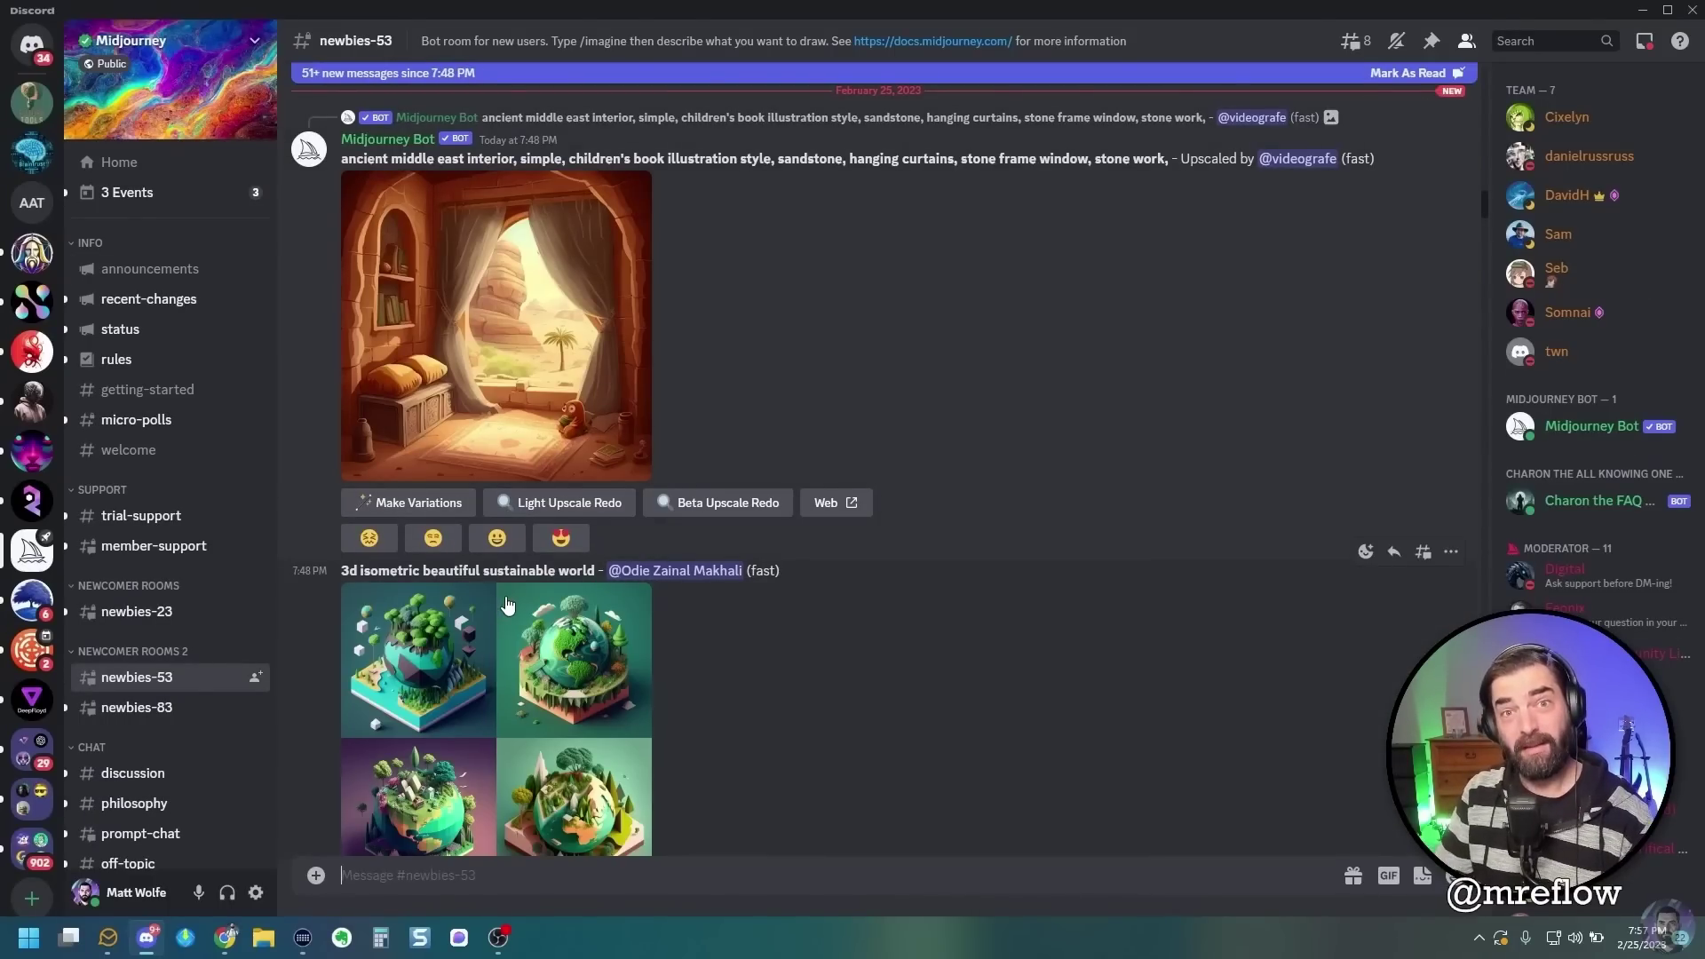
click(31, 203)
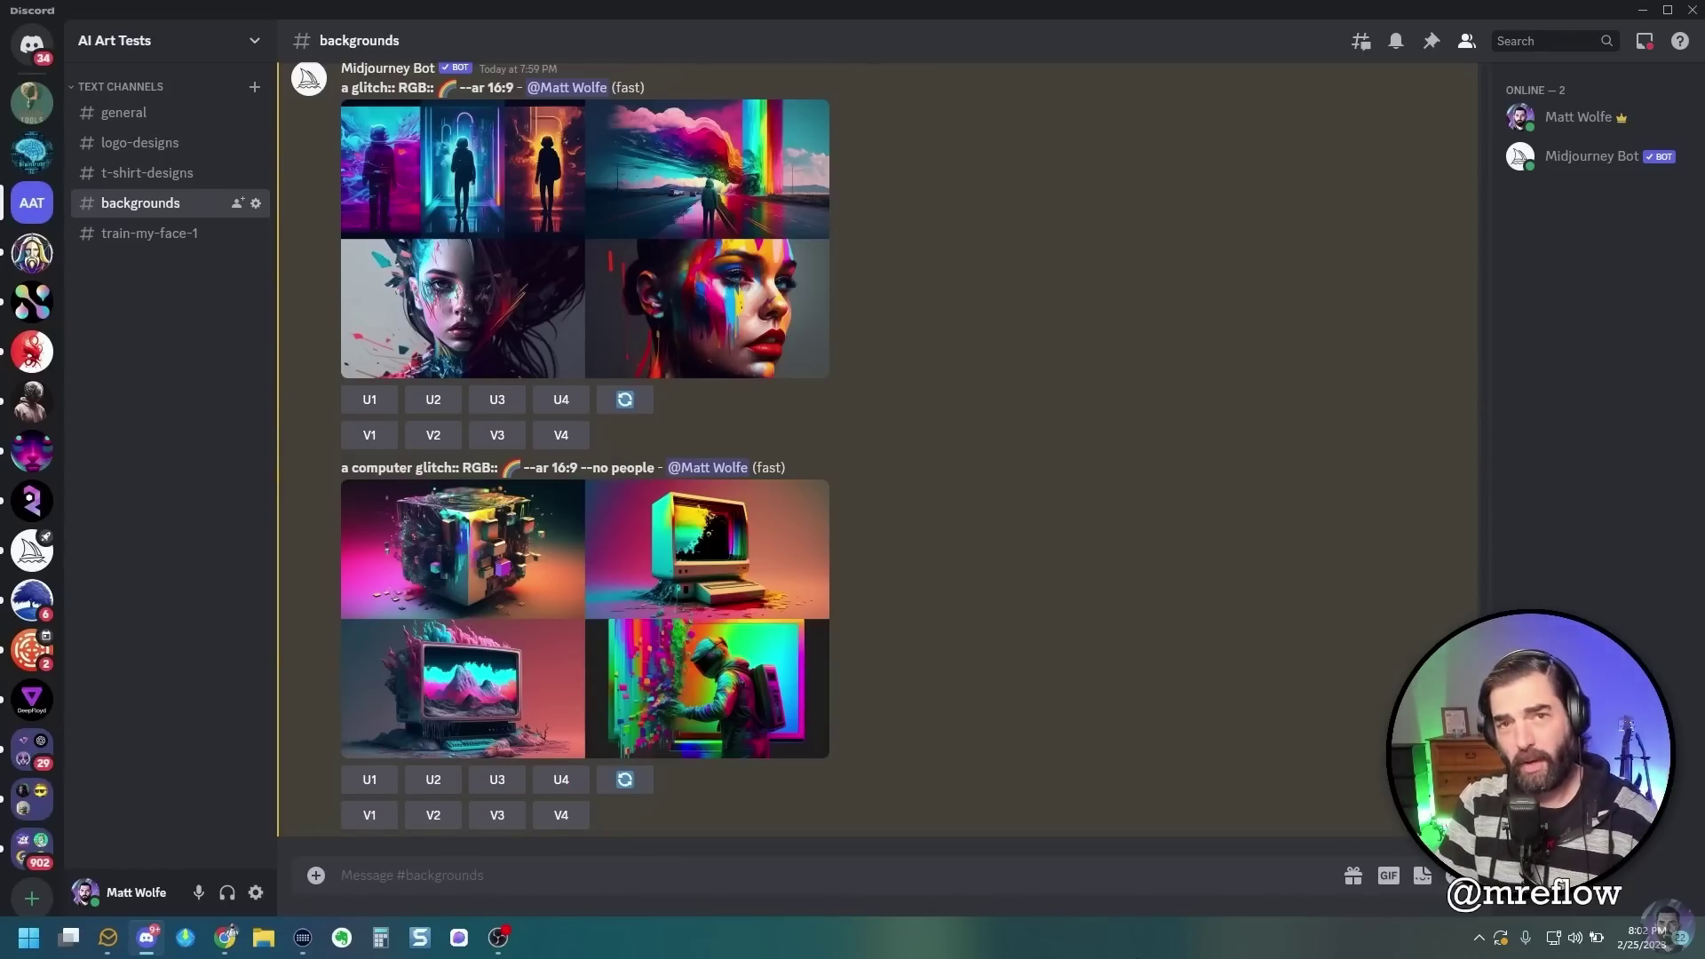
Run /imagine with 'Microsoft:: Glitch:: RGB:: 🌈 --no people --ar 16:9' to get a 16:9 grid
text(/imagine)
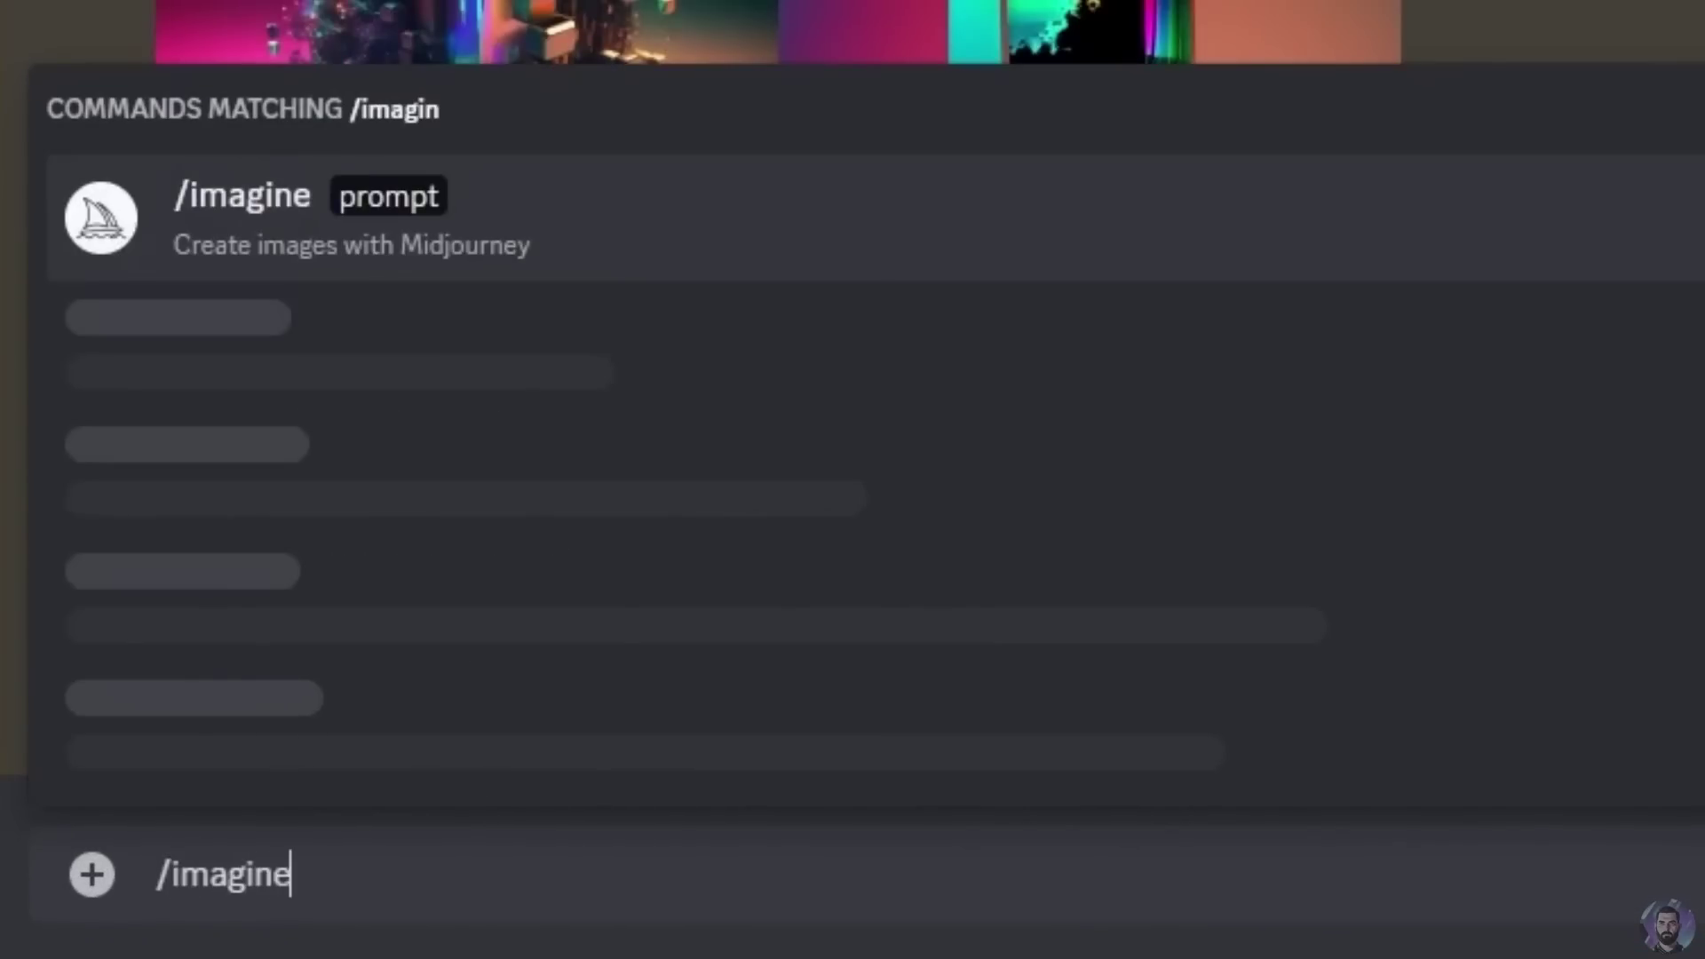
key(Tab)
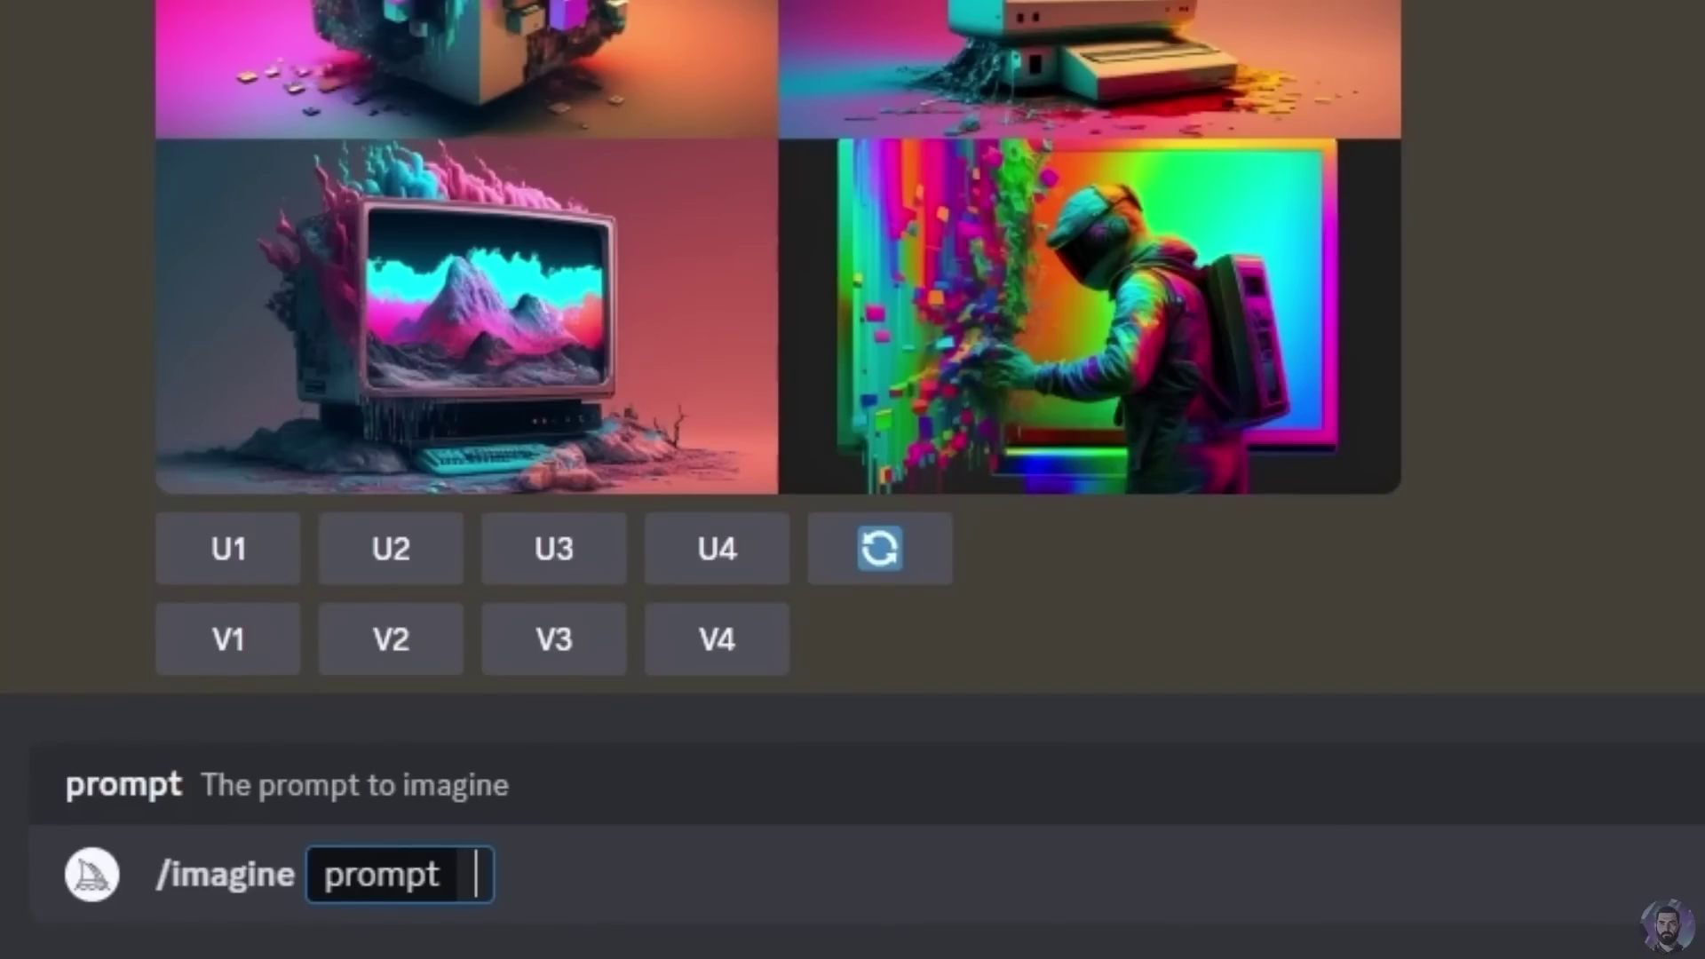
text(Microsoft::)
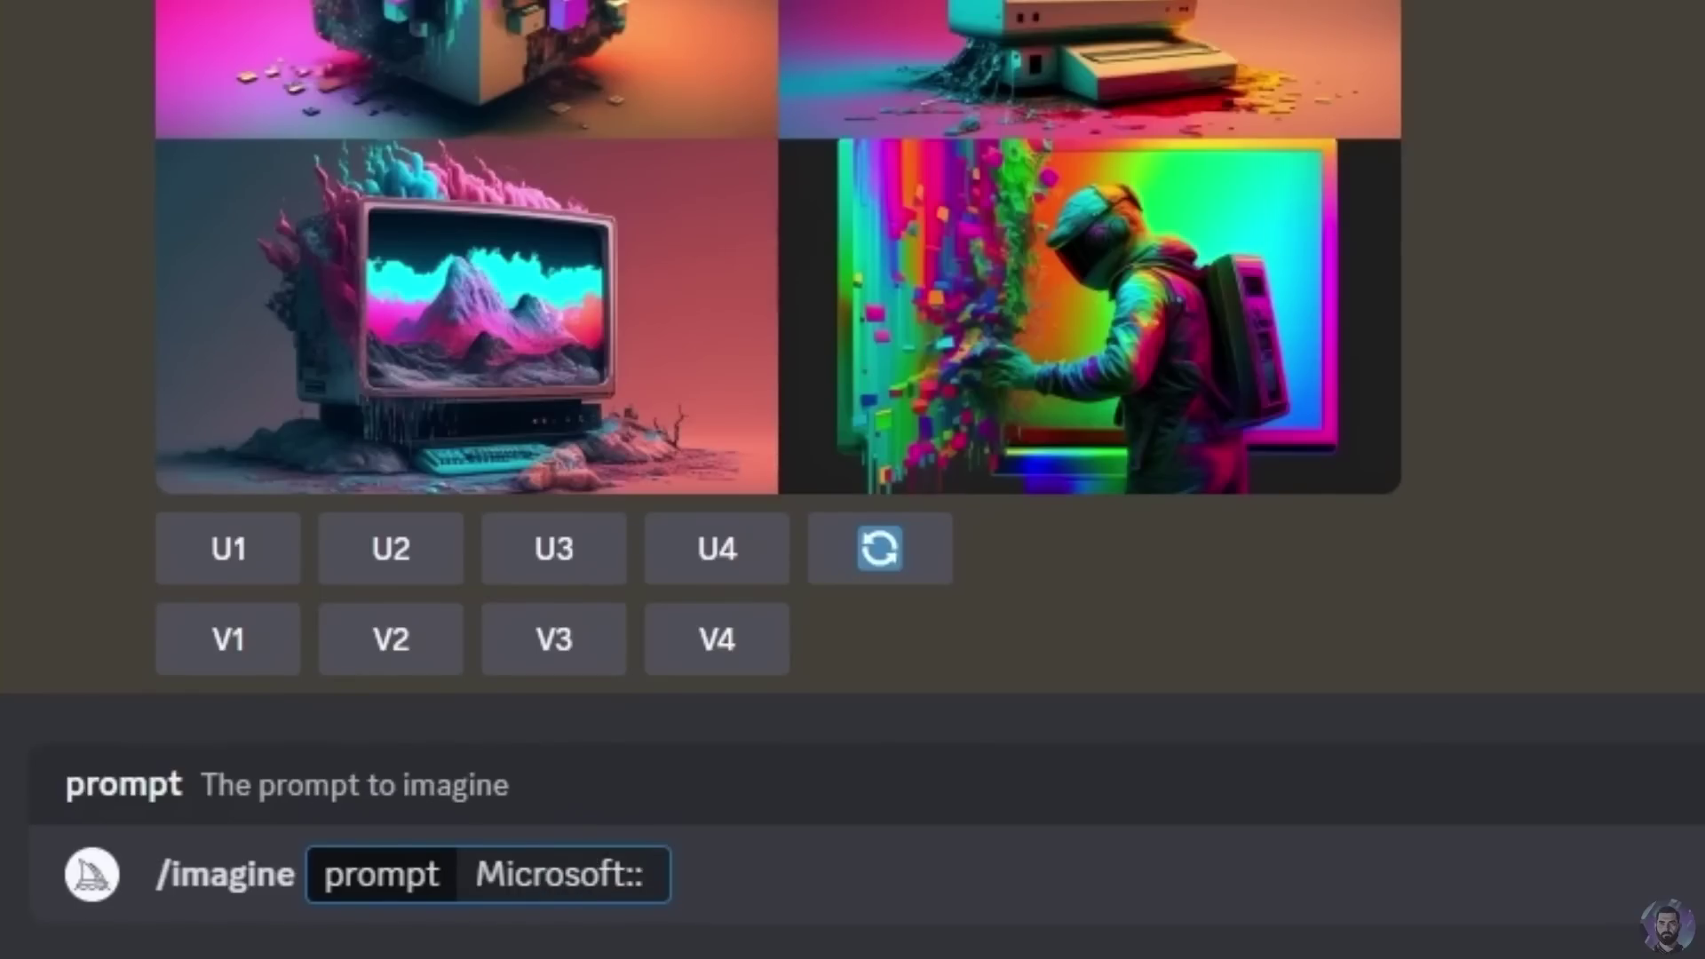
text( Glitch:: RG)
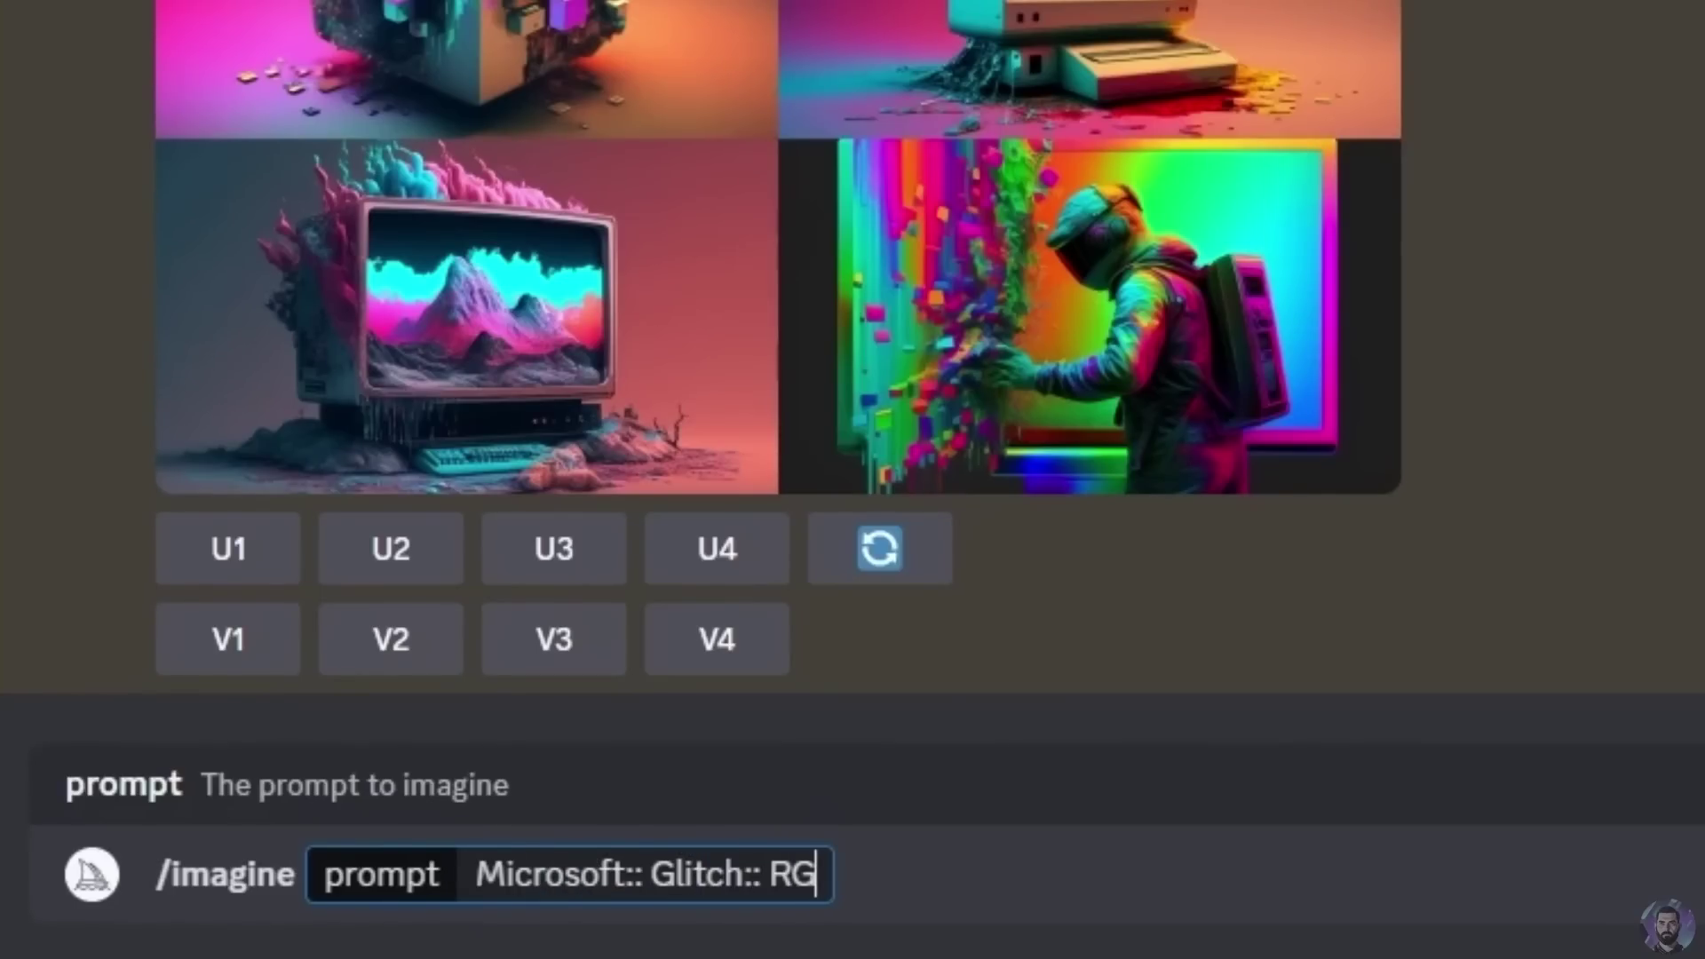
text(B::)
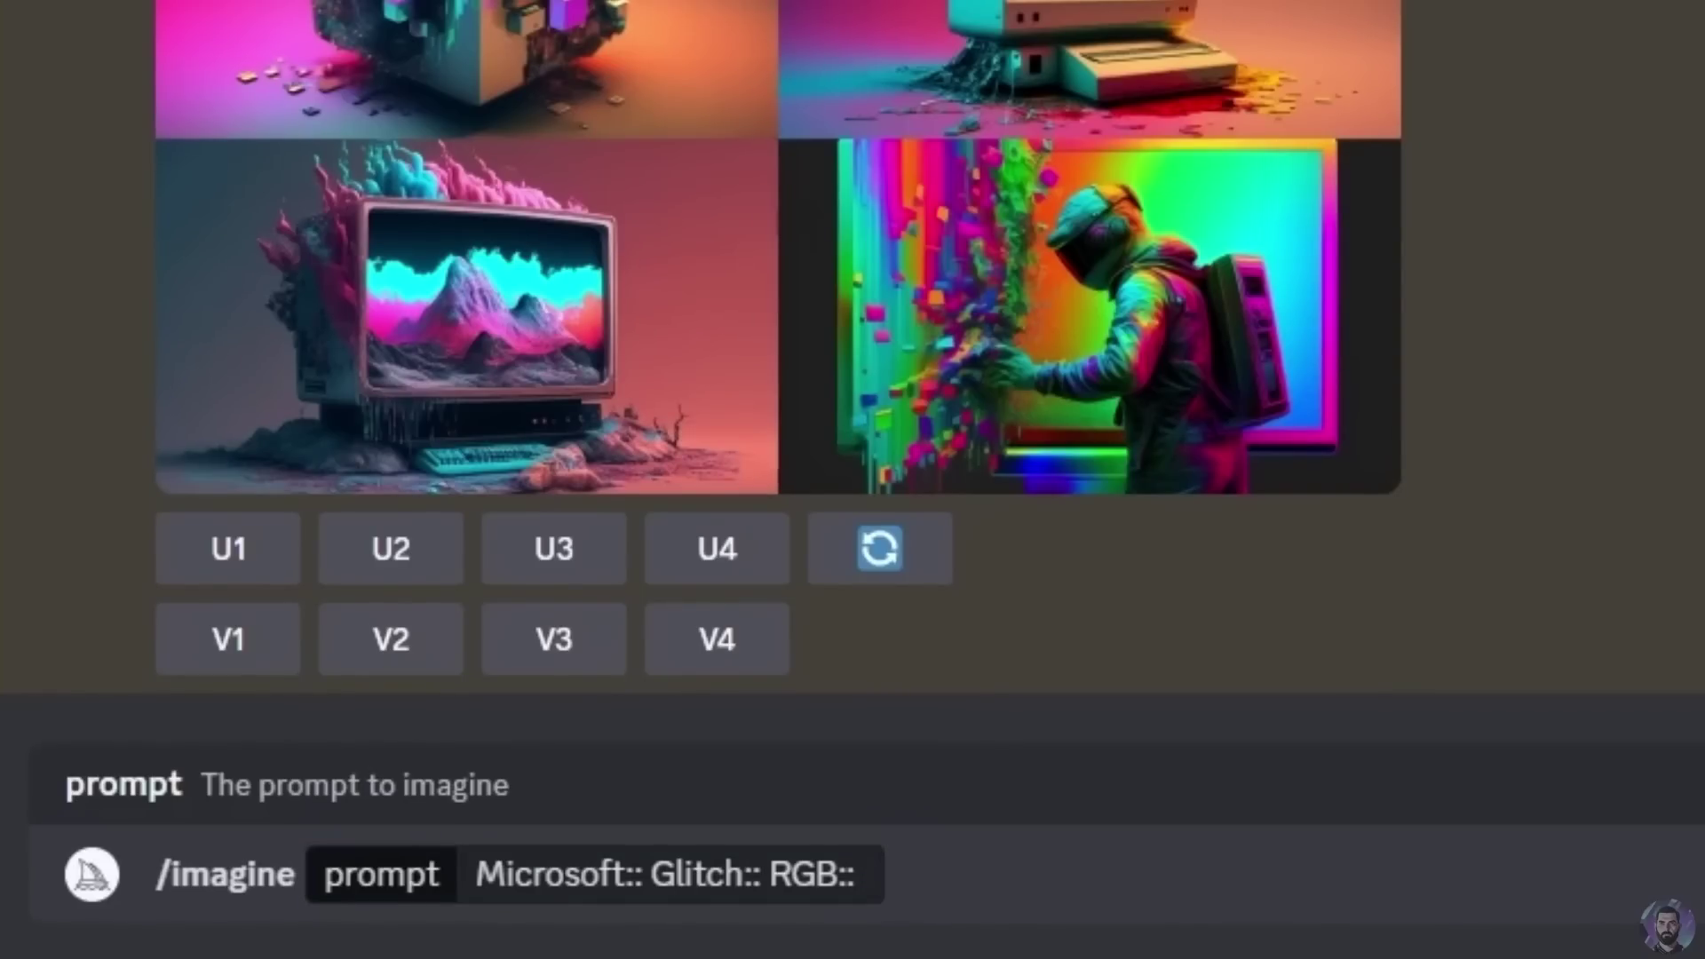
text(🌈)
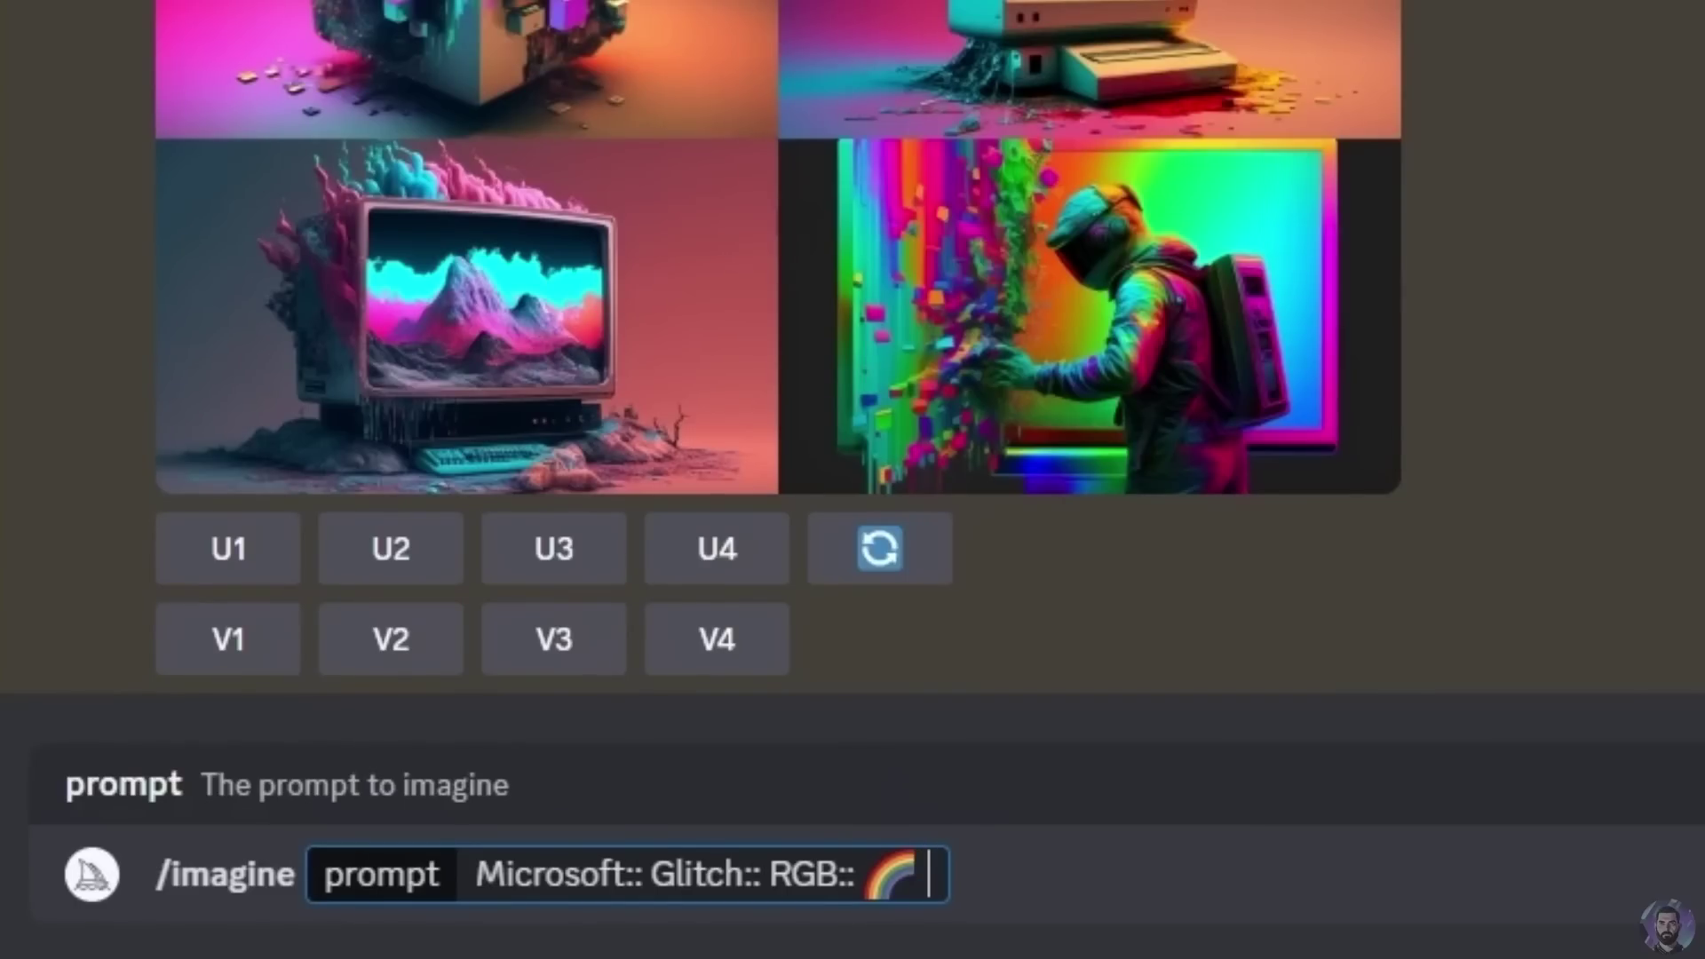
text(--no people)
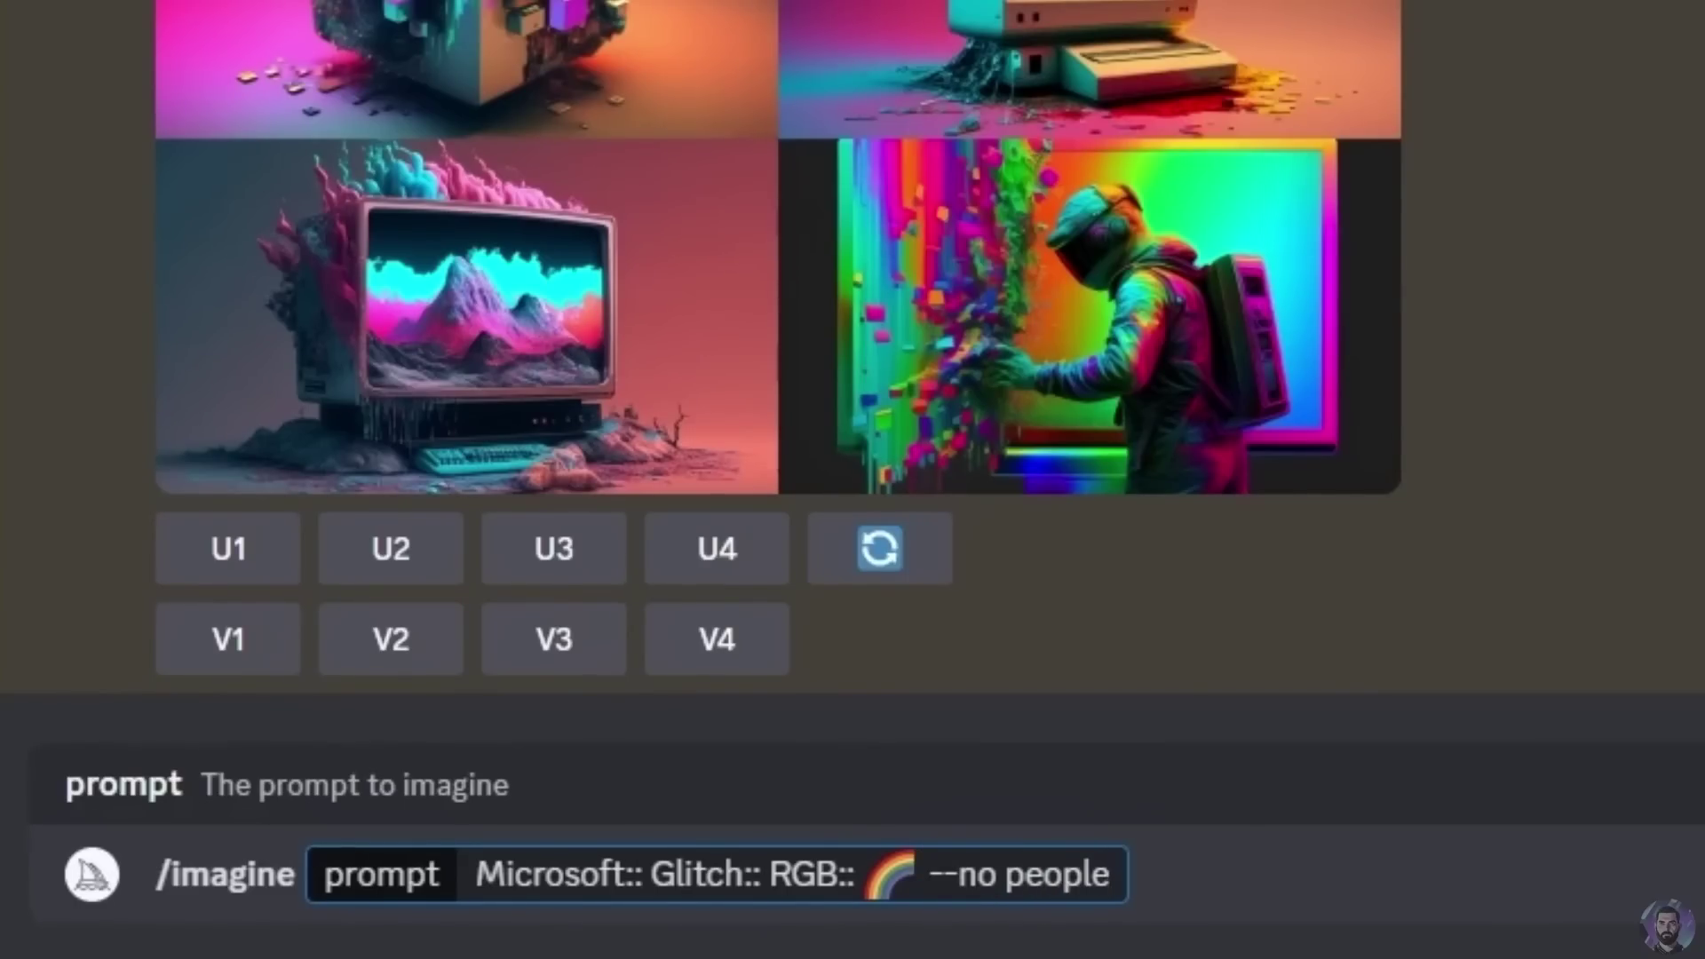
text( --ar)
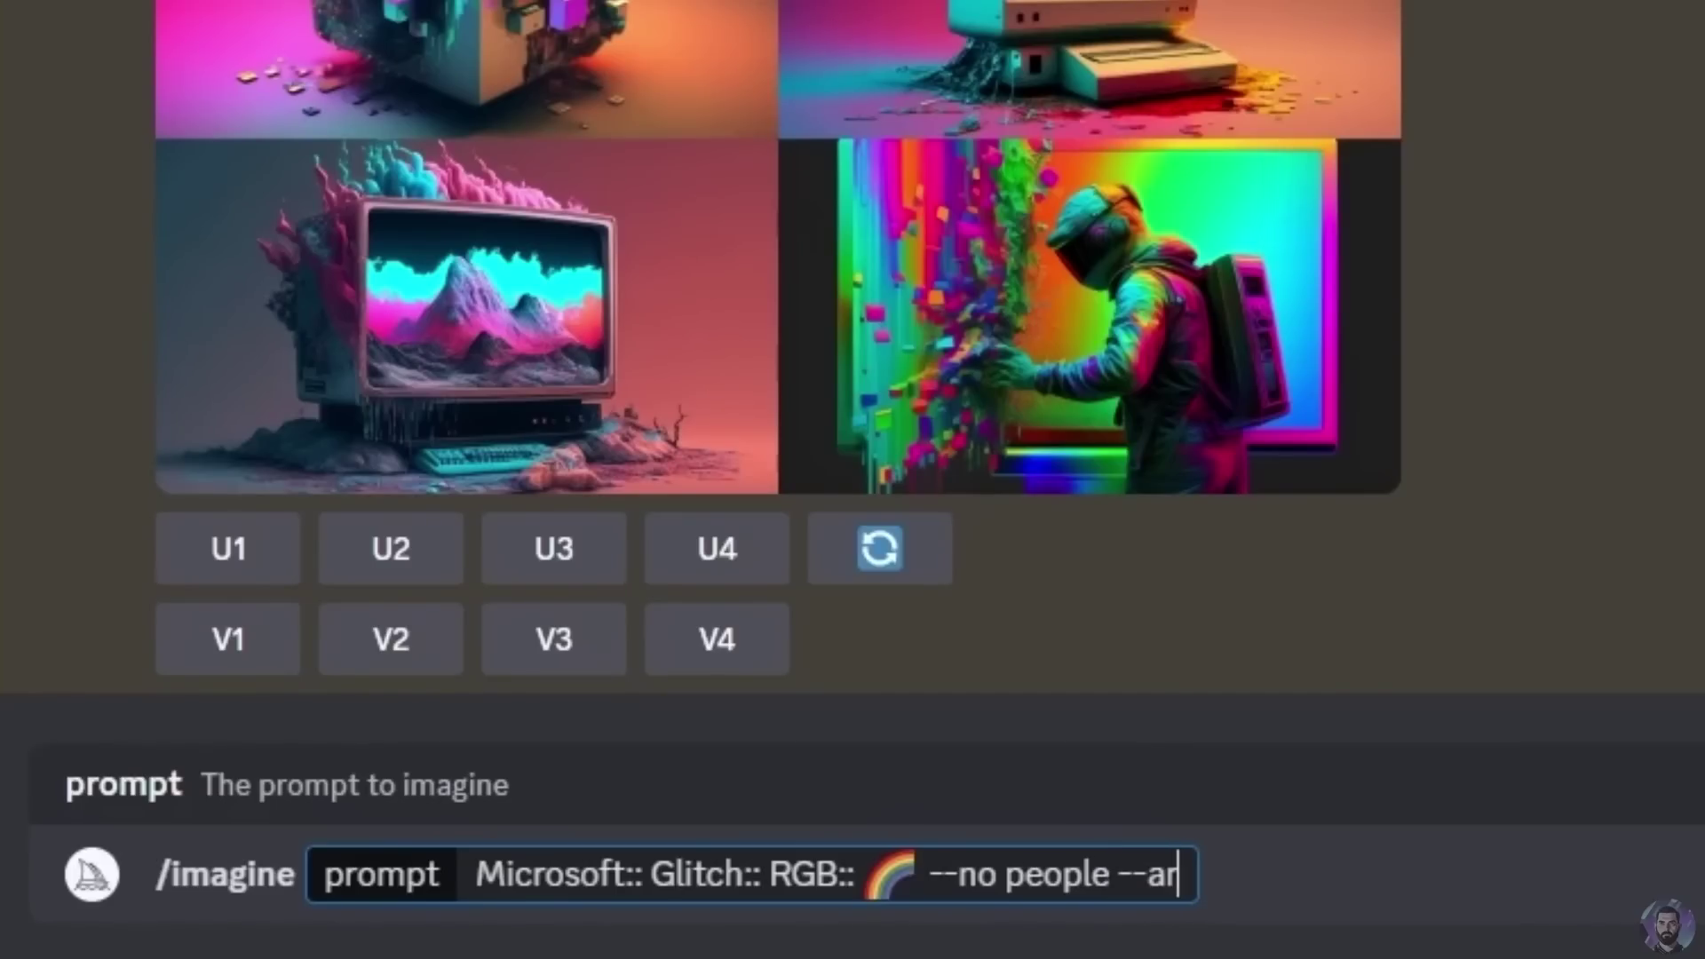
text( 16:9)
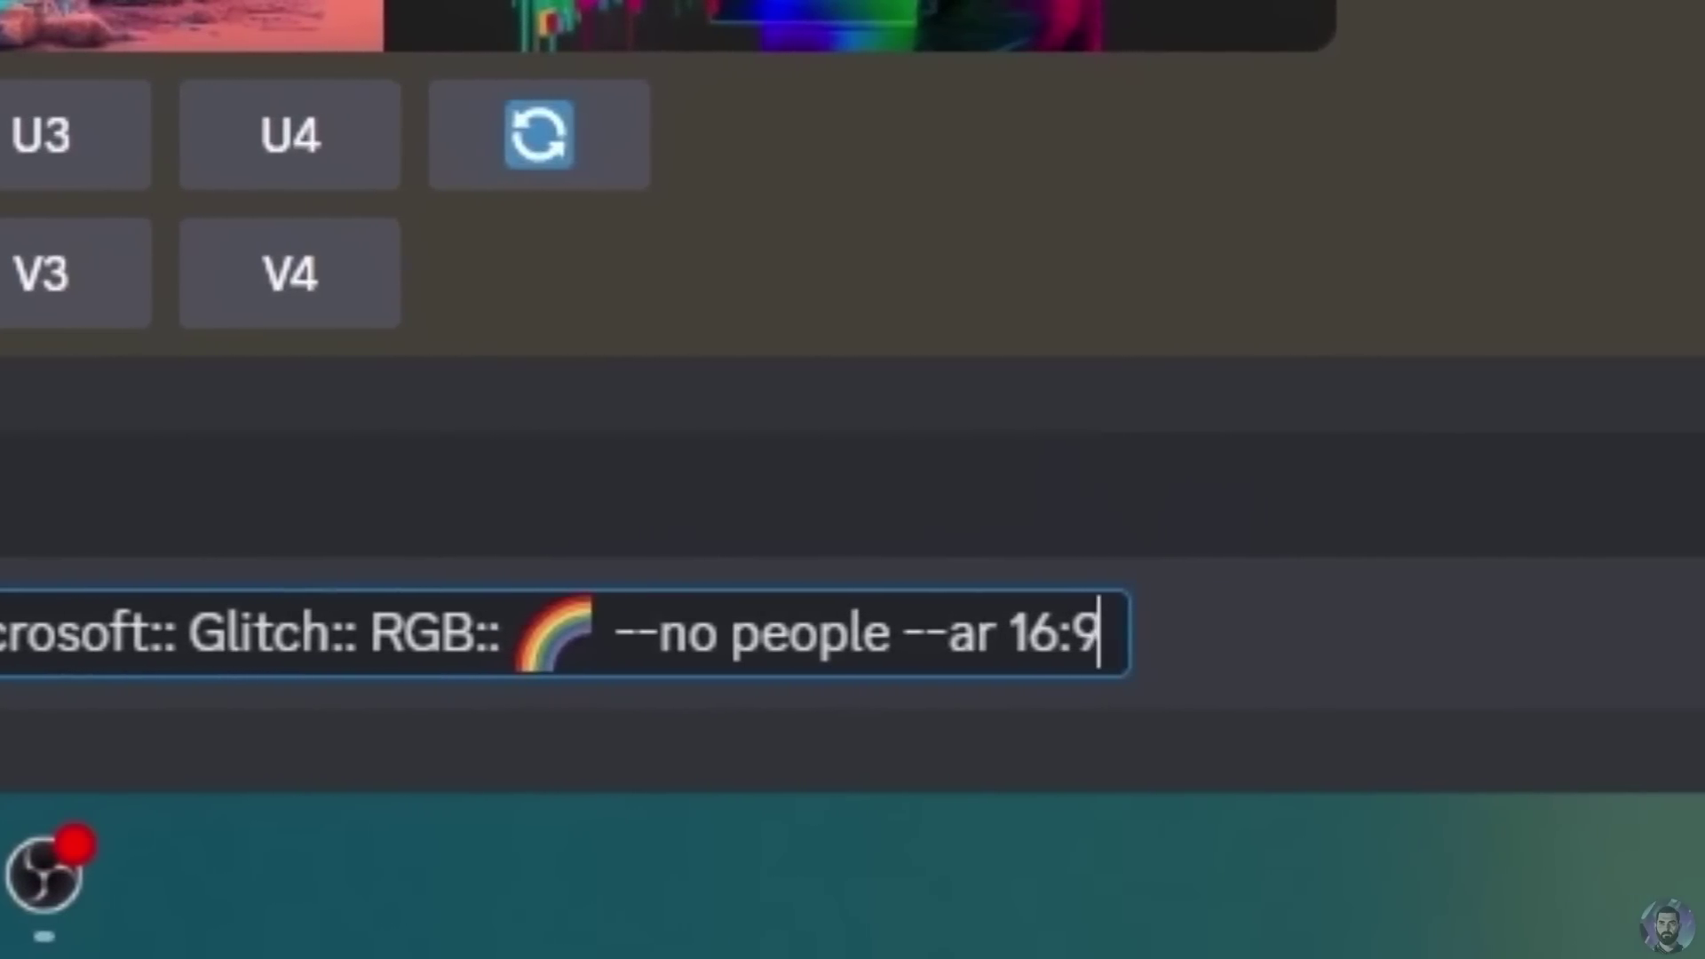
key(Return)
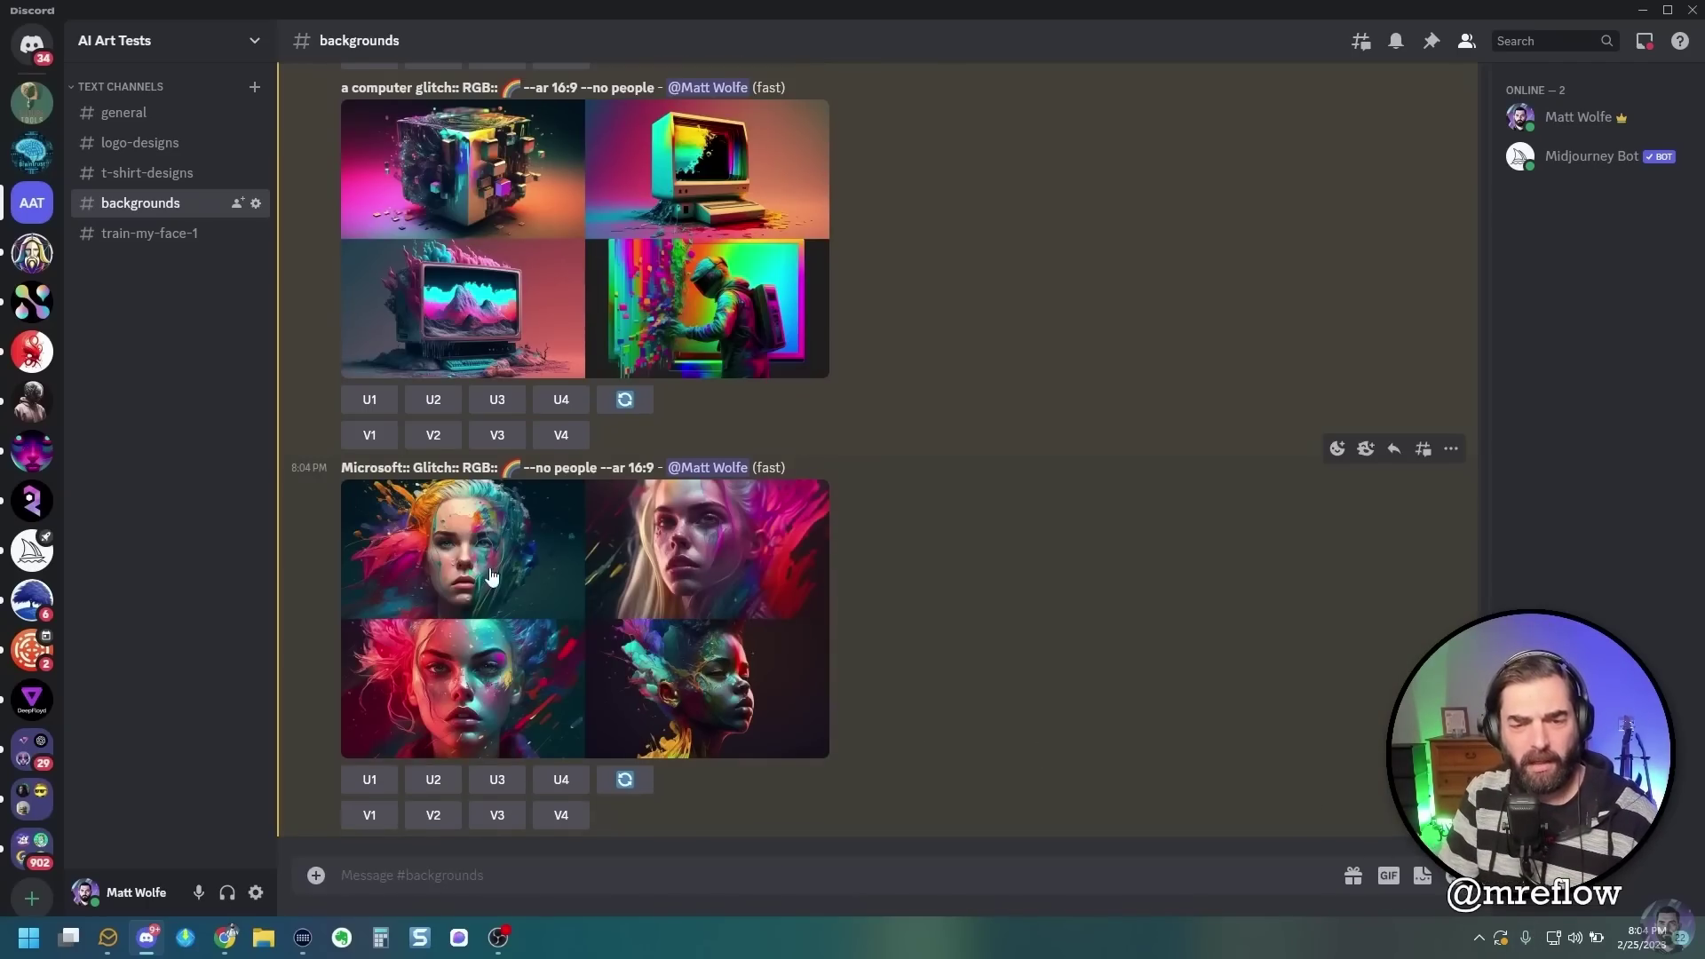
Rerun the pasted glitch prompt with '--no face' inserted before '--ar 16:9'
text(/imagine)
key(Tab)
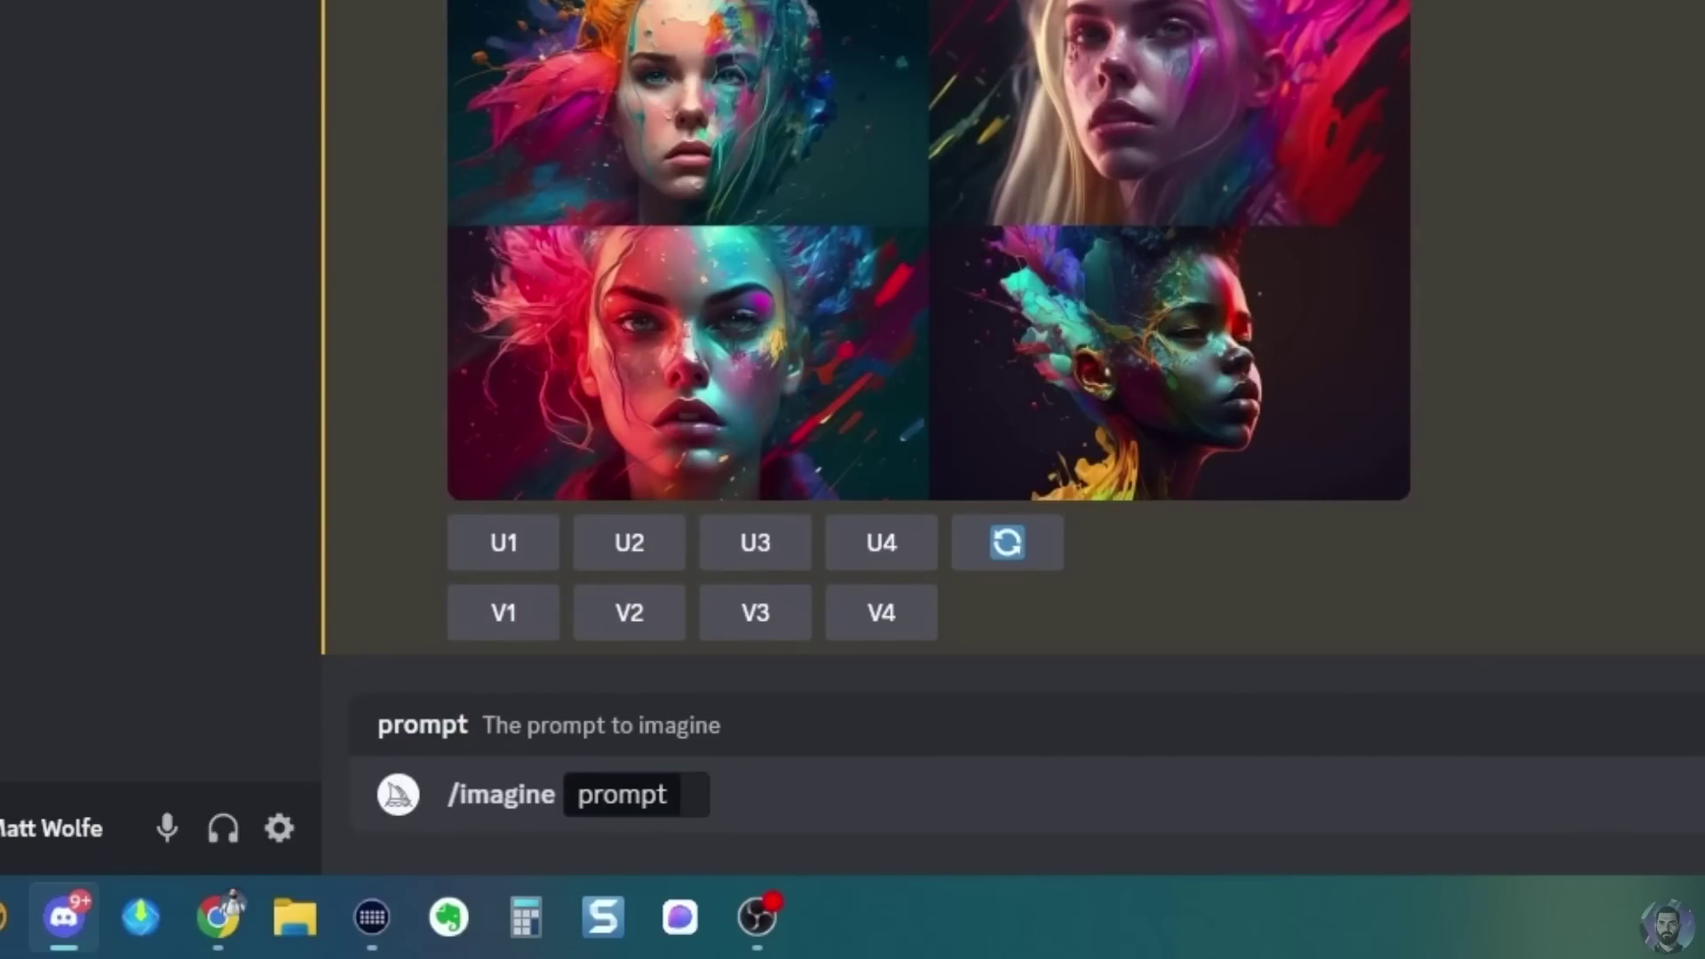
text(Microsoft:: Glitch:: RGB:: 🌈 --no people --ar 16:9)
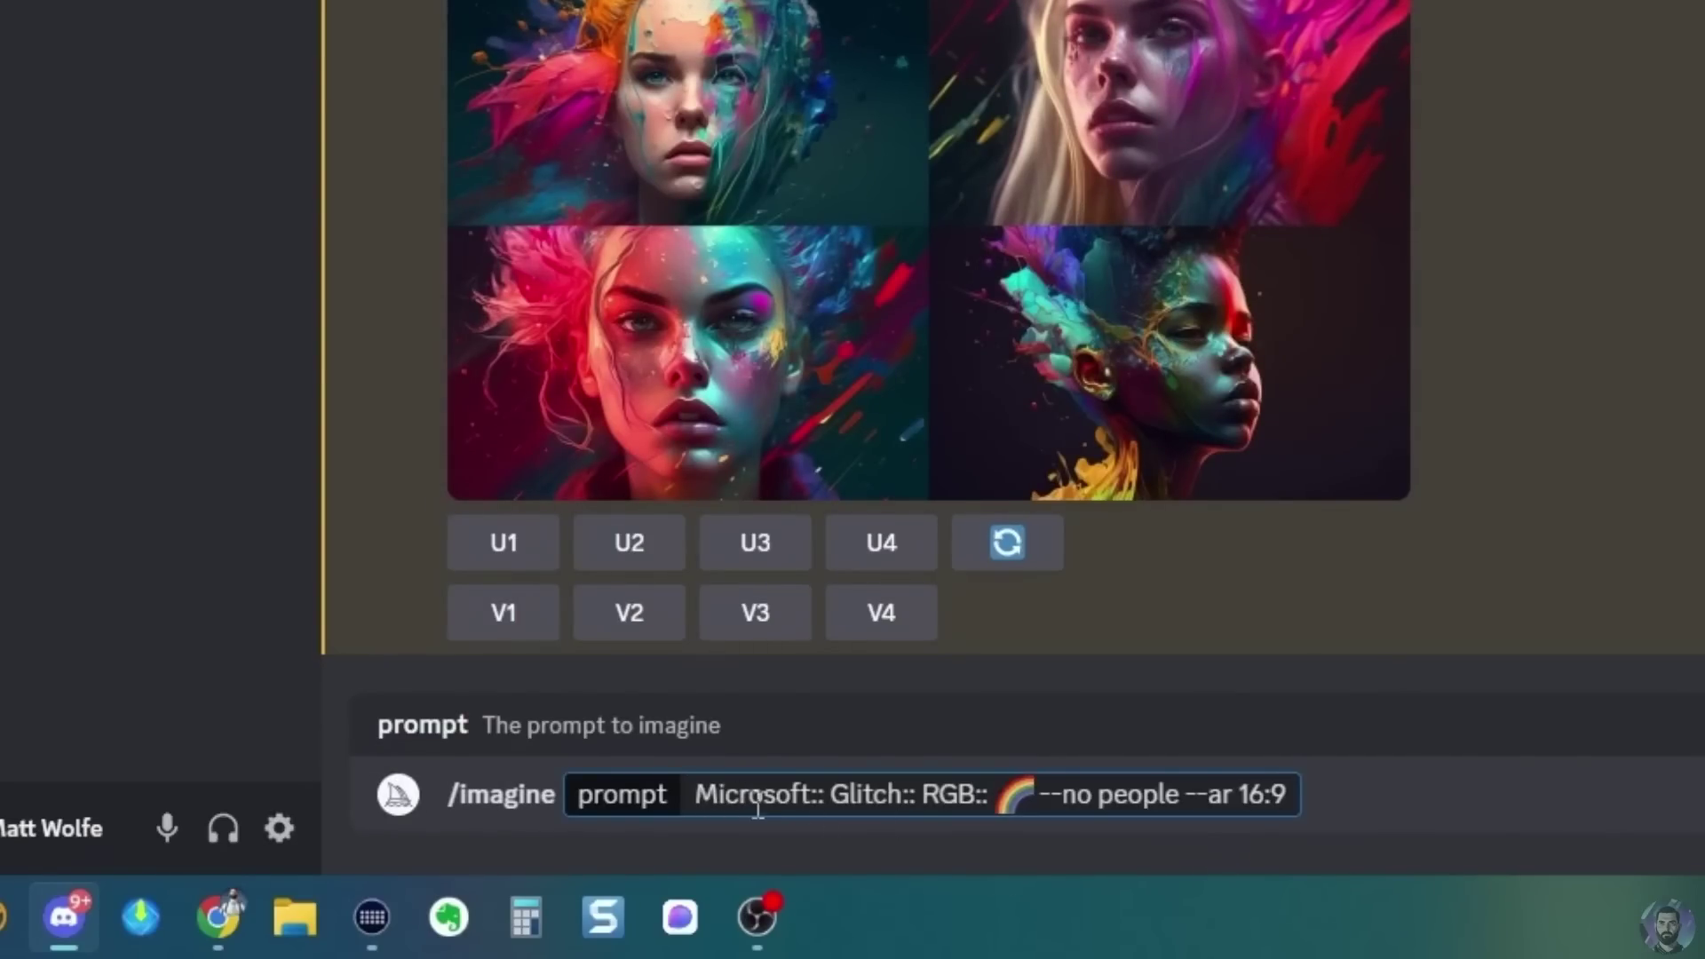
click(1165, 793)
key(Right)
text(--no face)
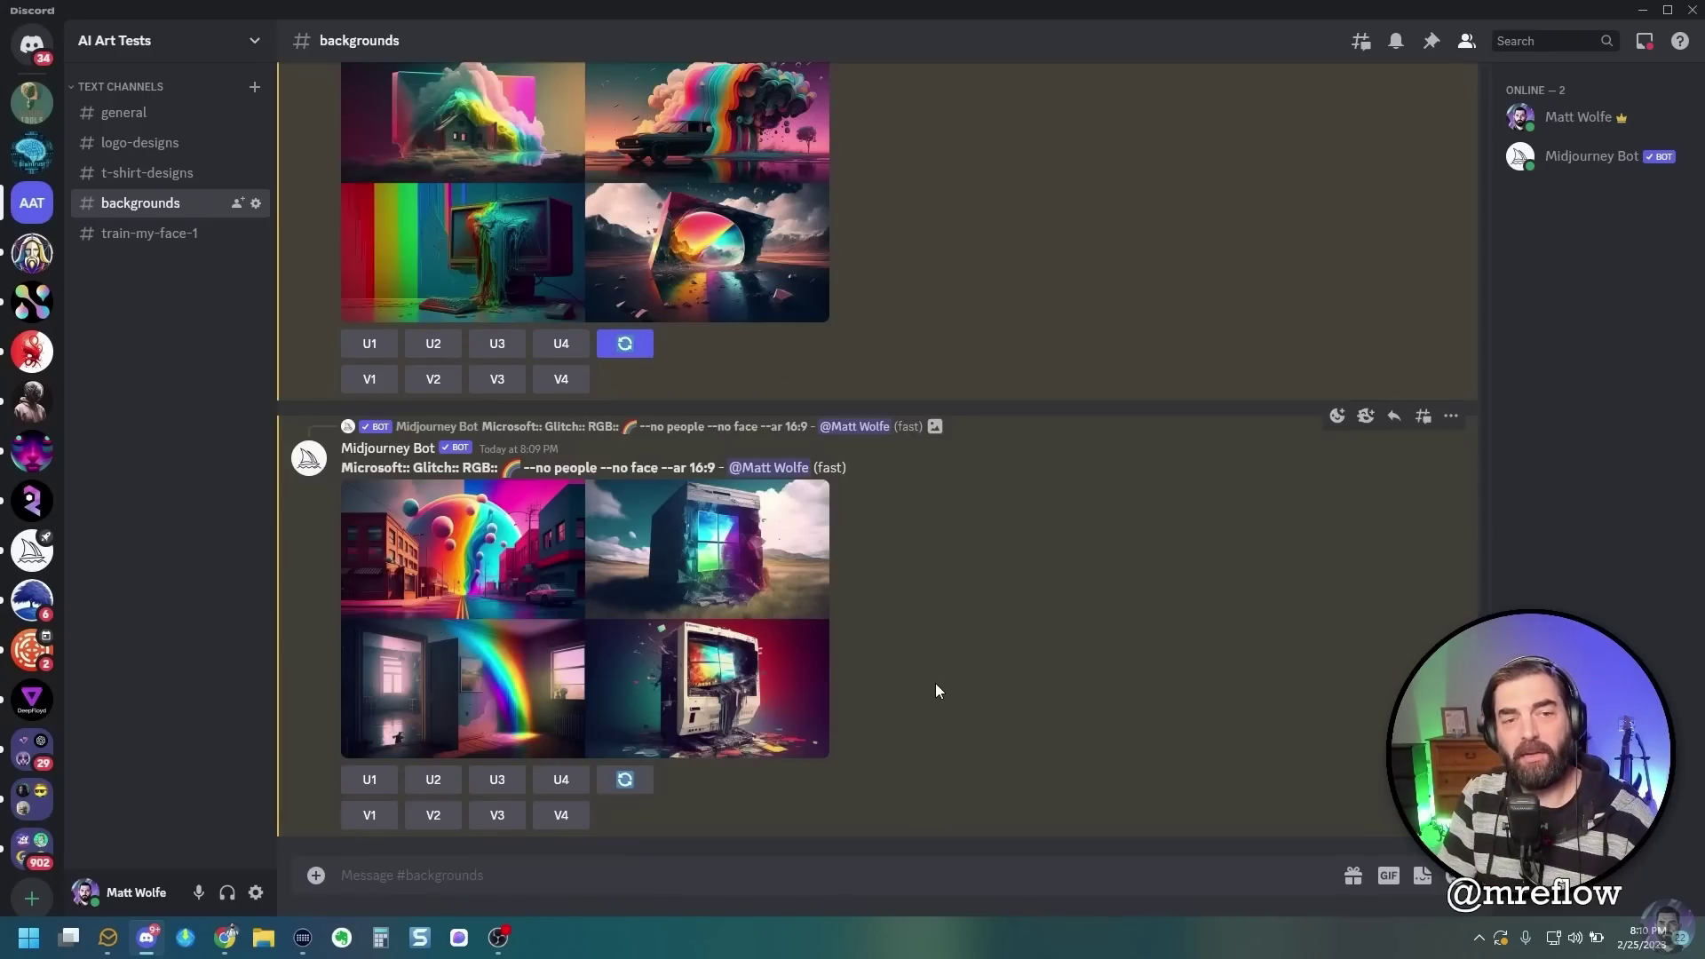
Enlarge the earlier rainbow computer grid for a closer look
scroll(950, 689, up, 2)
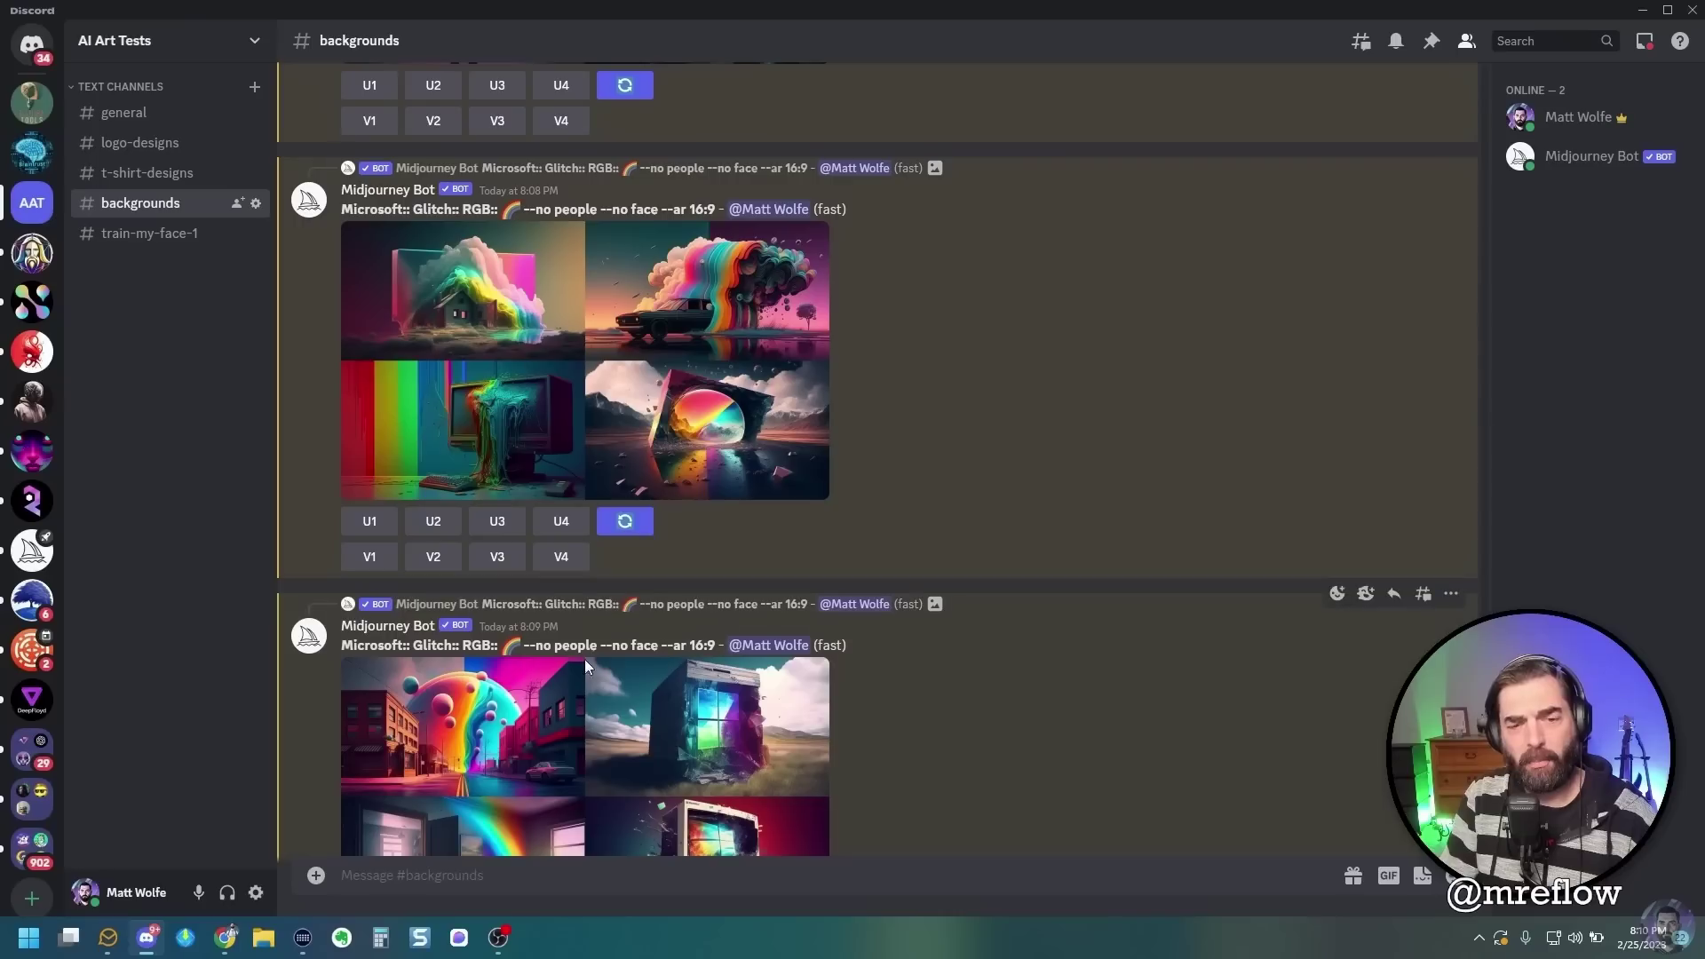
scroll(767, 659, up, 1)
scroll(768, 666, down, 3)
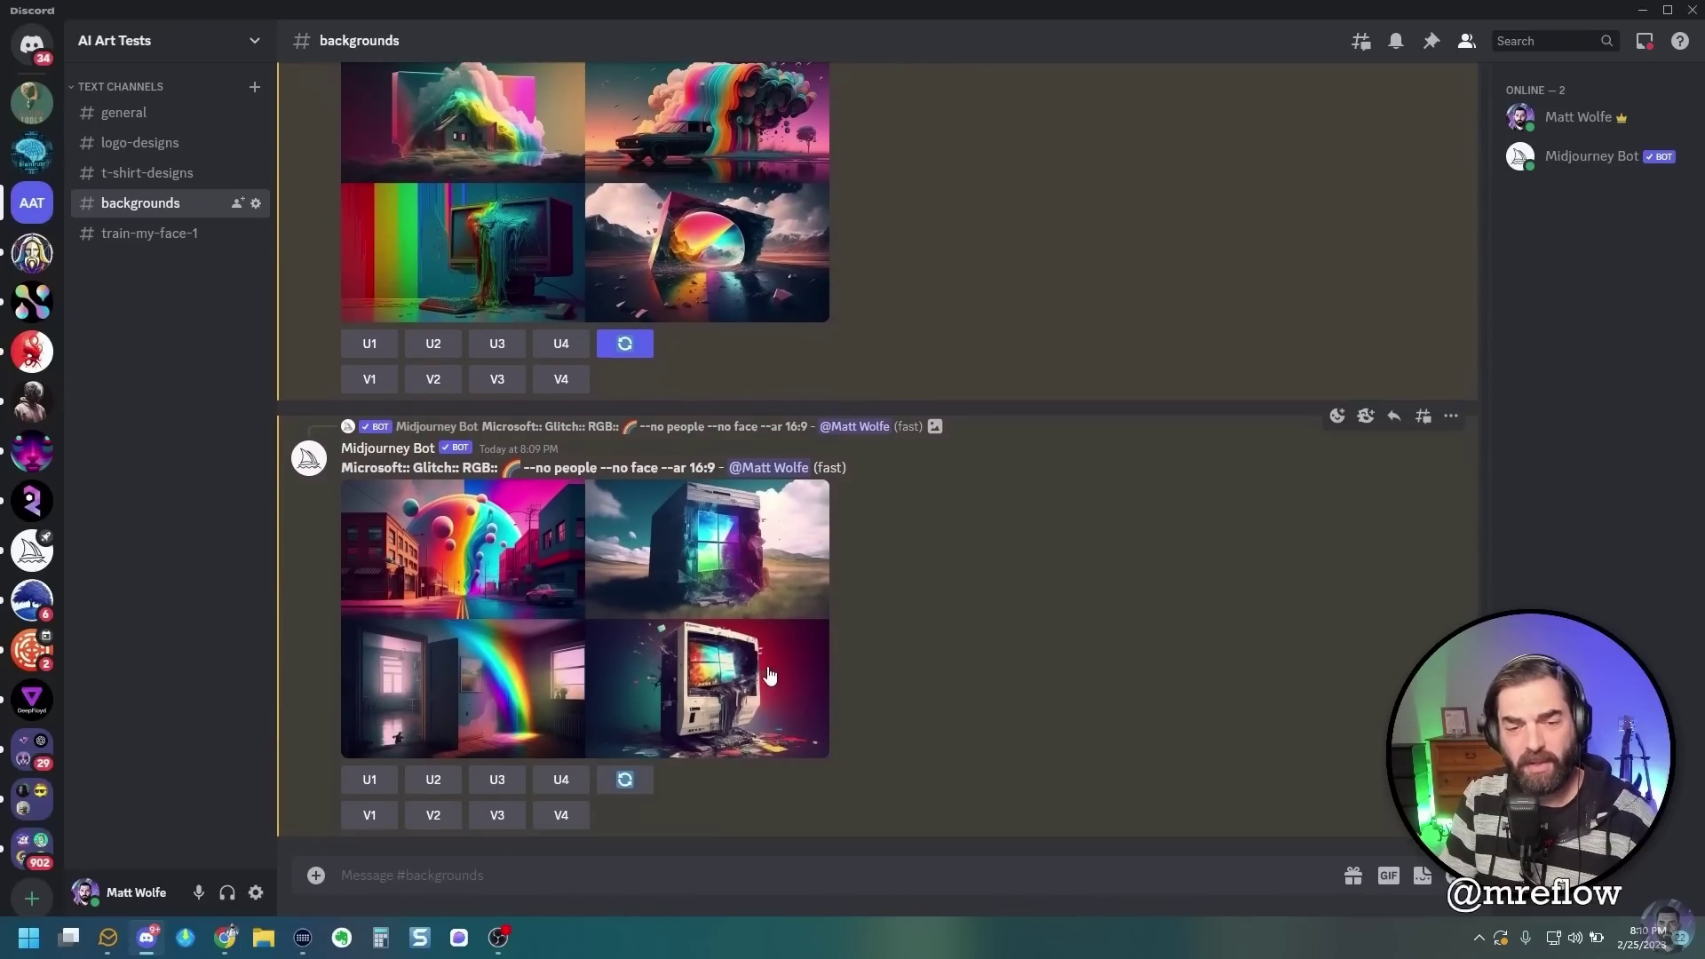
scroll(769, 675, up, 1)
click(563, 313)
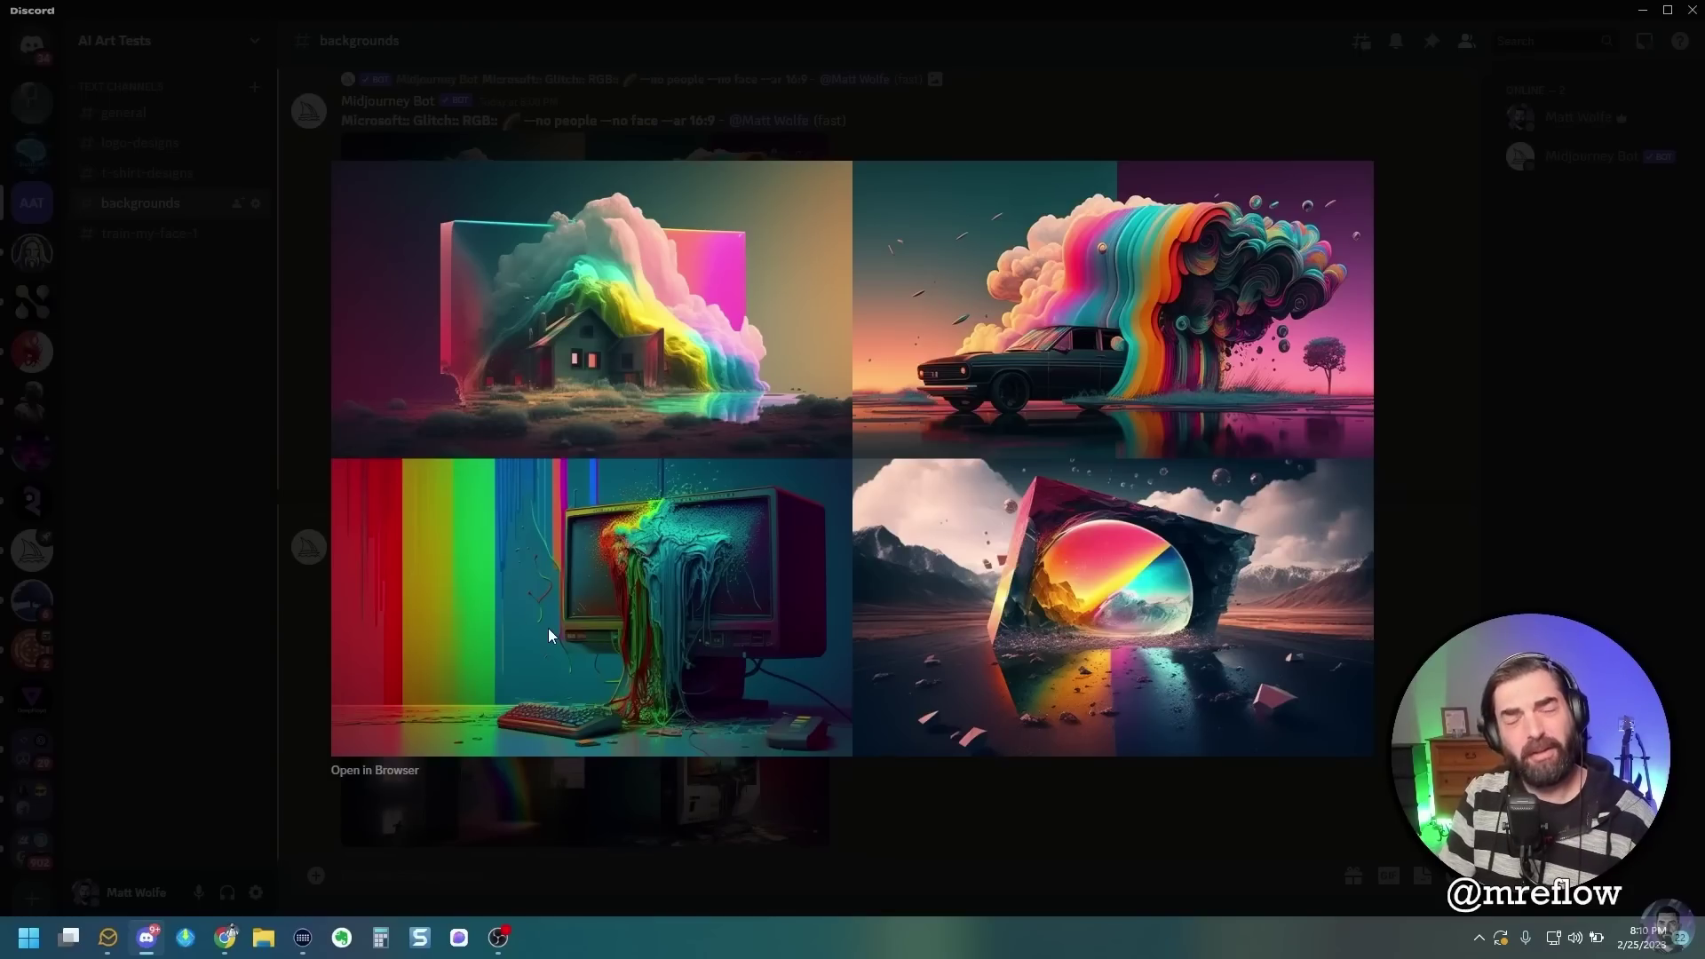
Preview the newer no-face grid, then upscale its fourth image (U4), the shattered rainbow computer
click(1153, 838)
click(645, 563)
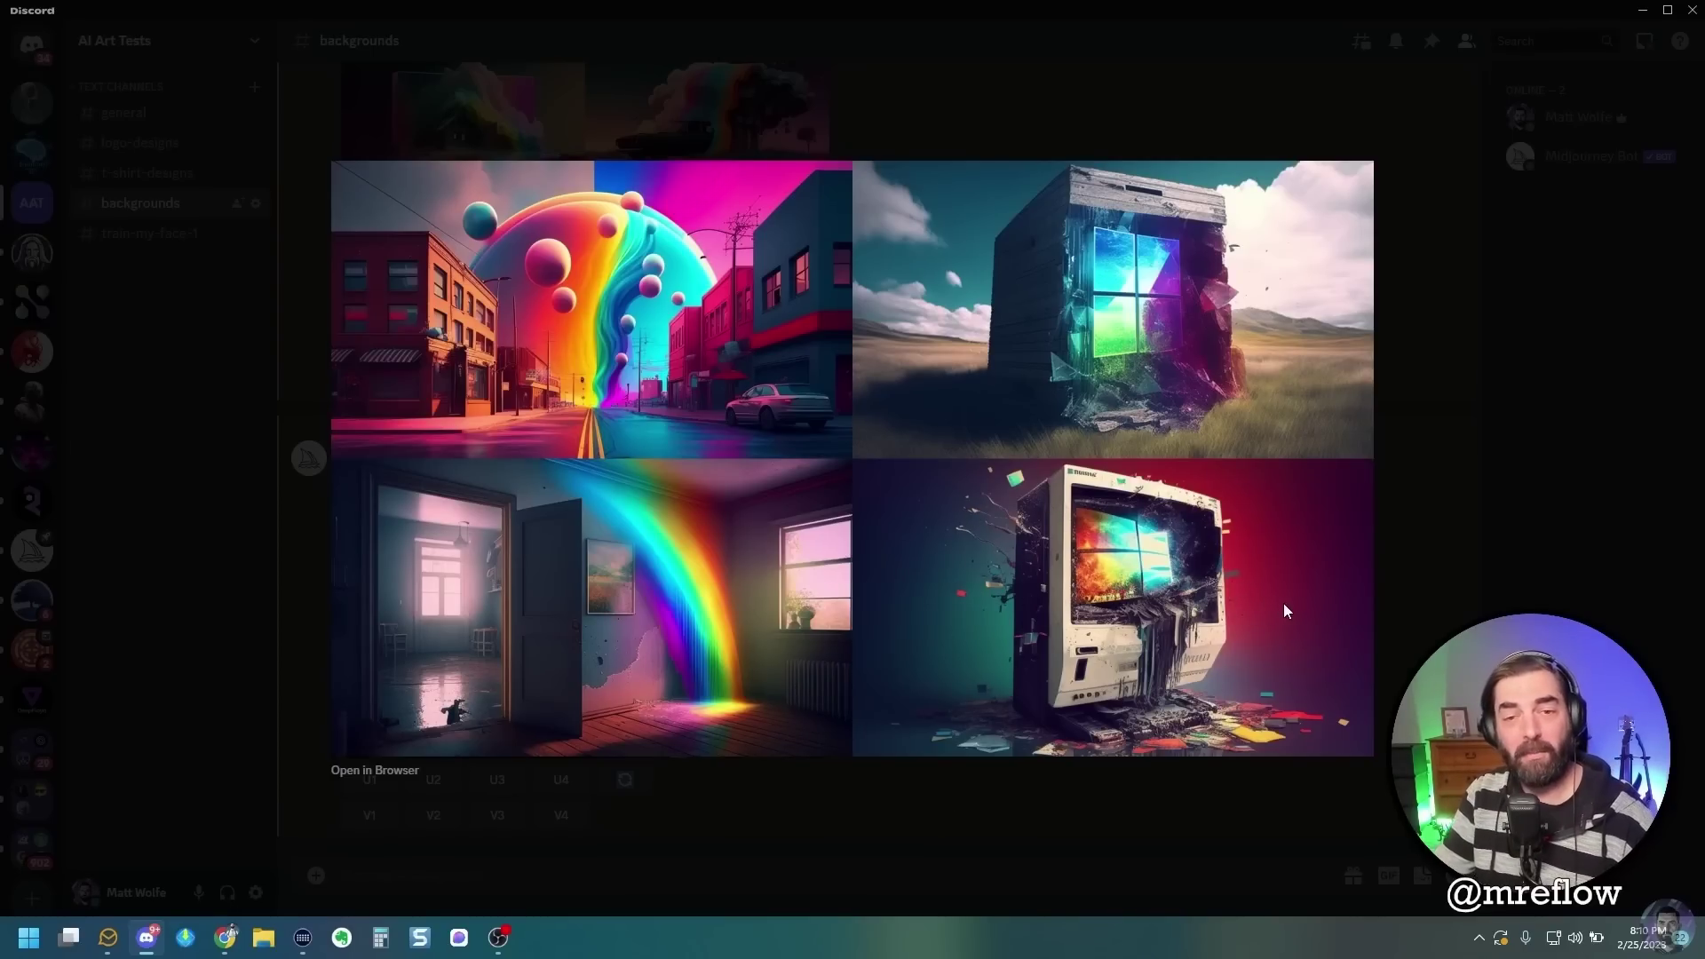
click(1401, 656)
click(561, 779)
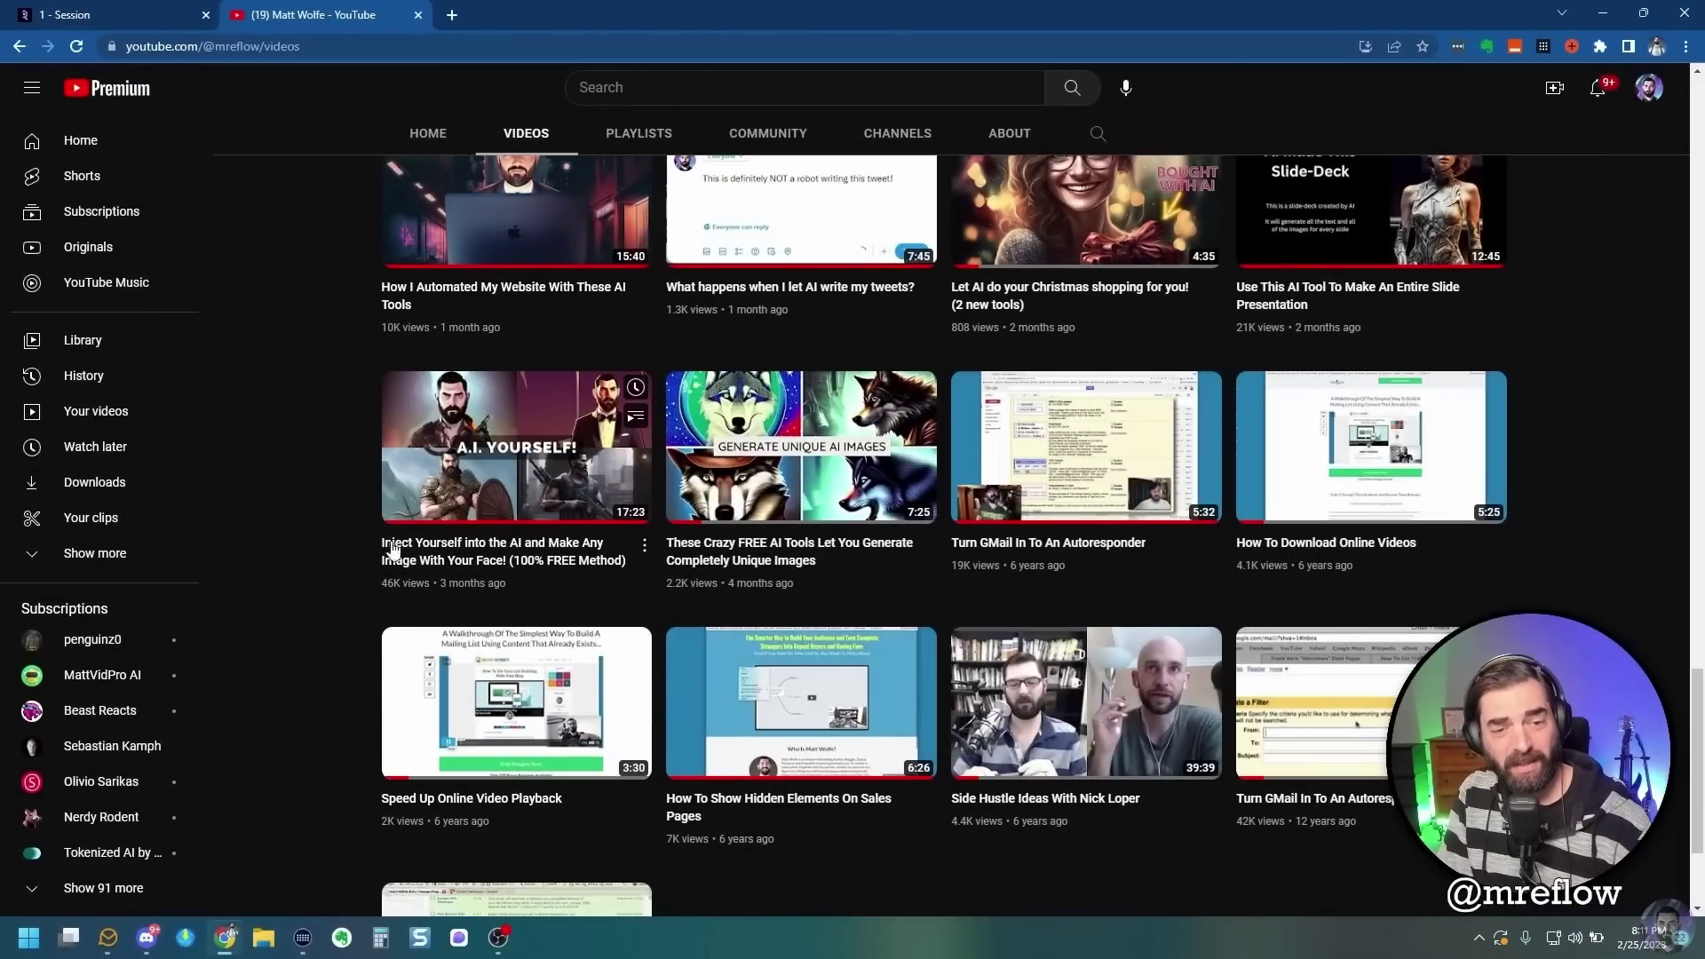
mouse_move(576, 563)
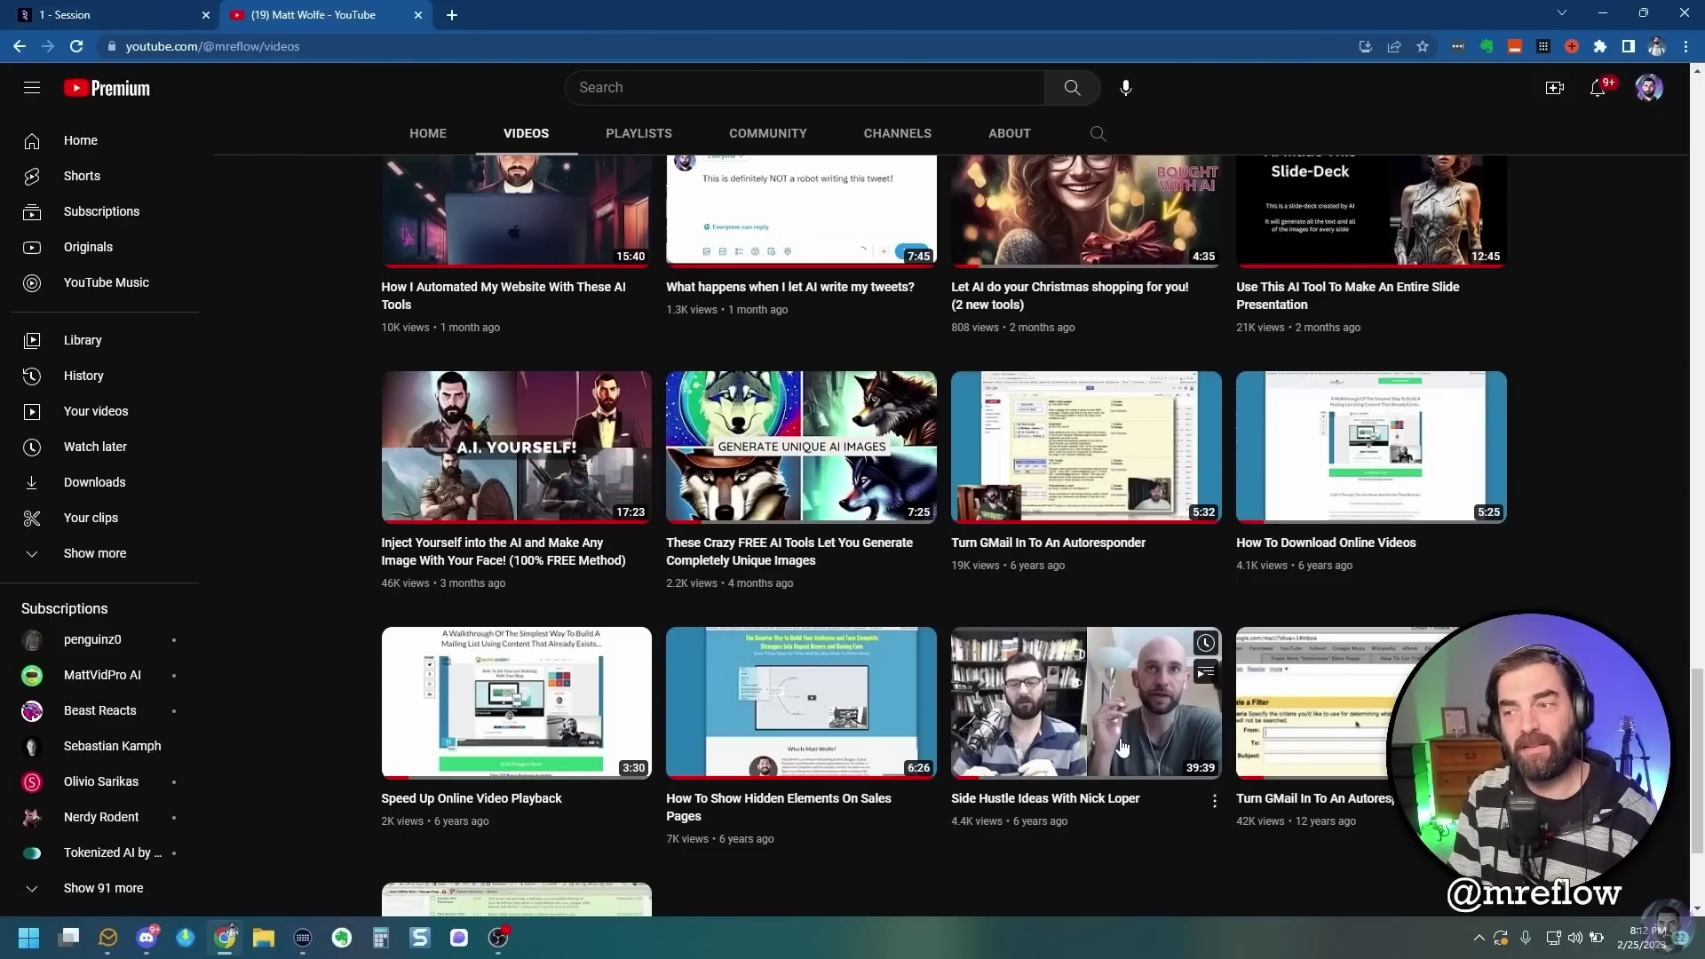
scroll(753, 375, up, 15)
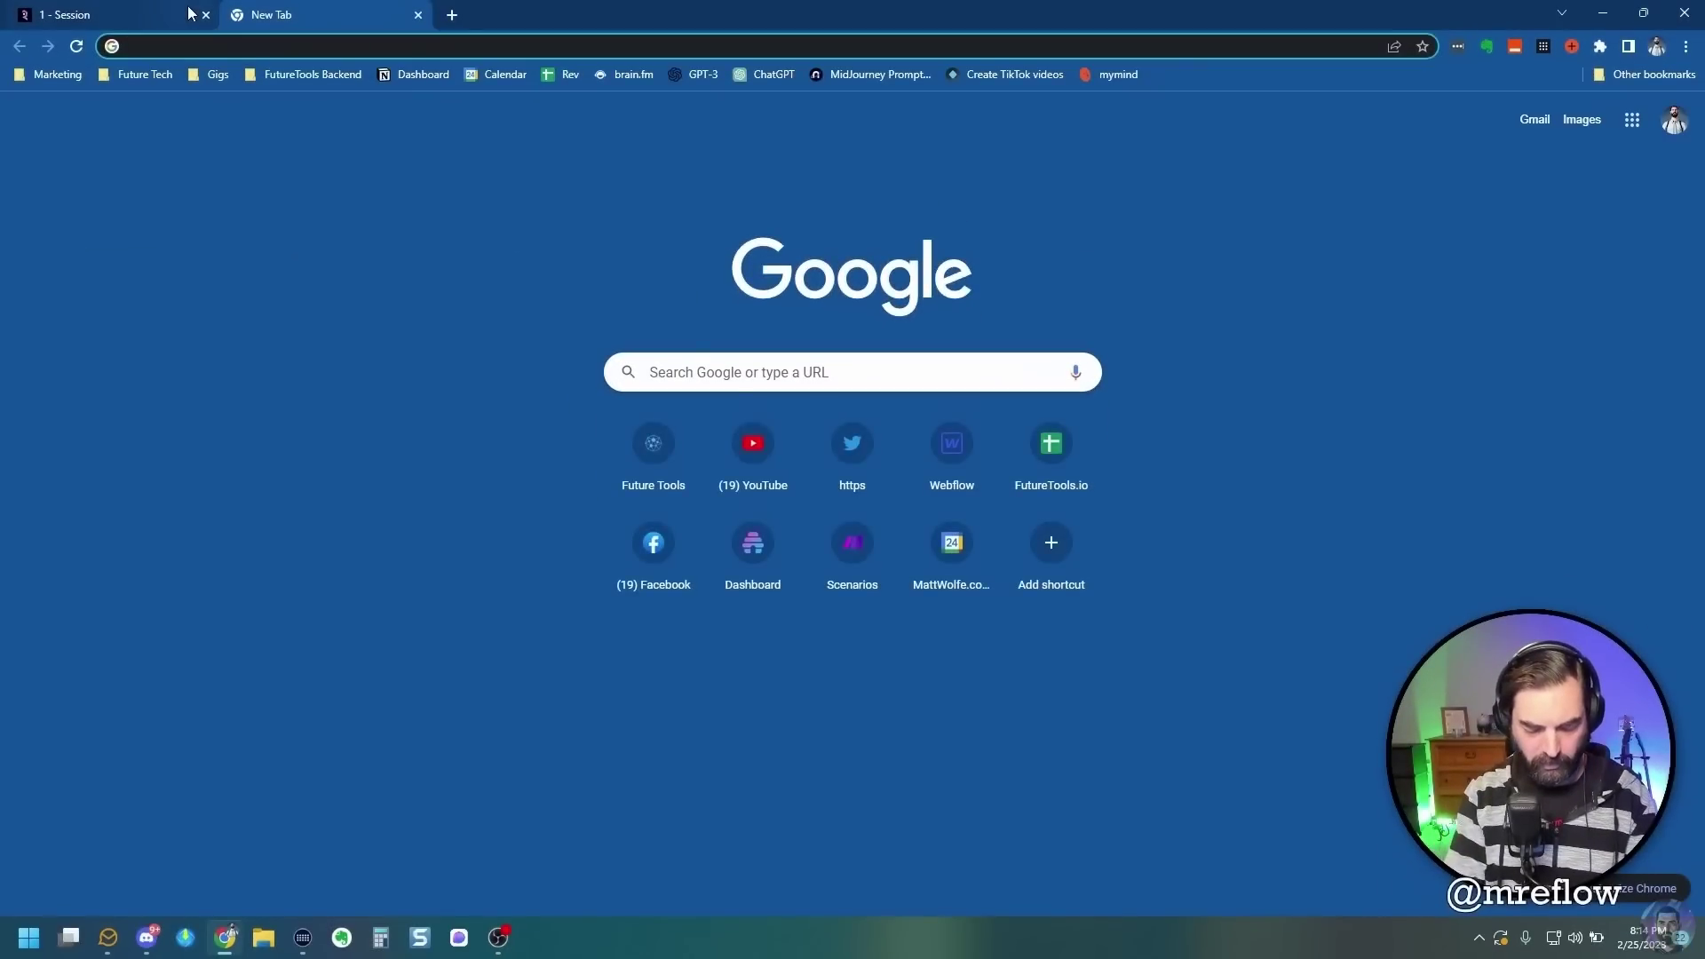
Go to Google Images and search for 'disappointed face'
text(imag)
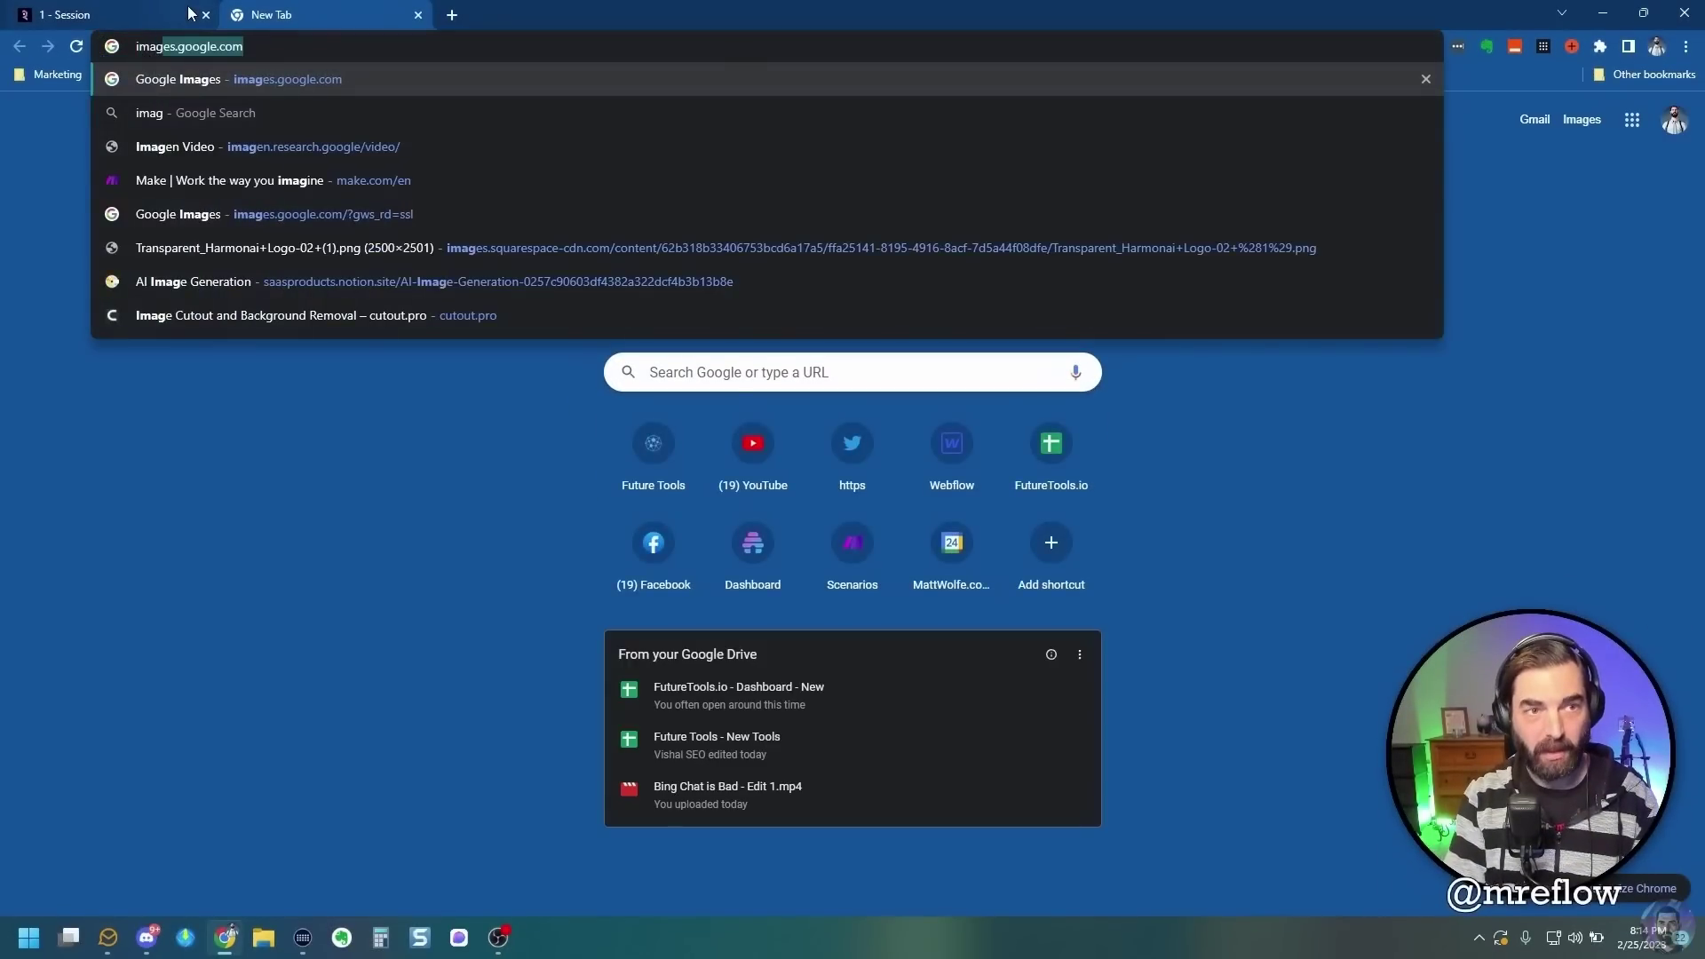
key(Return)
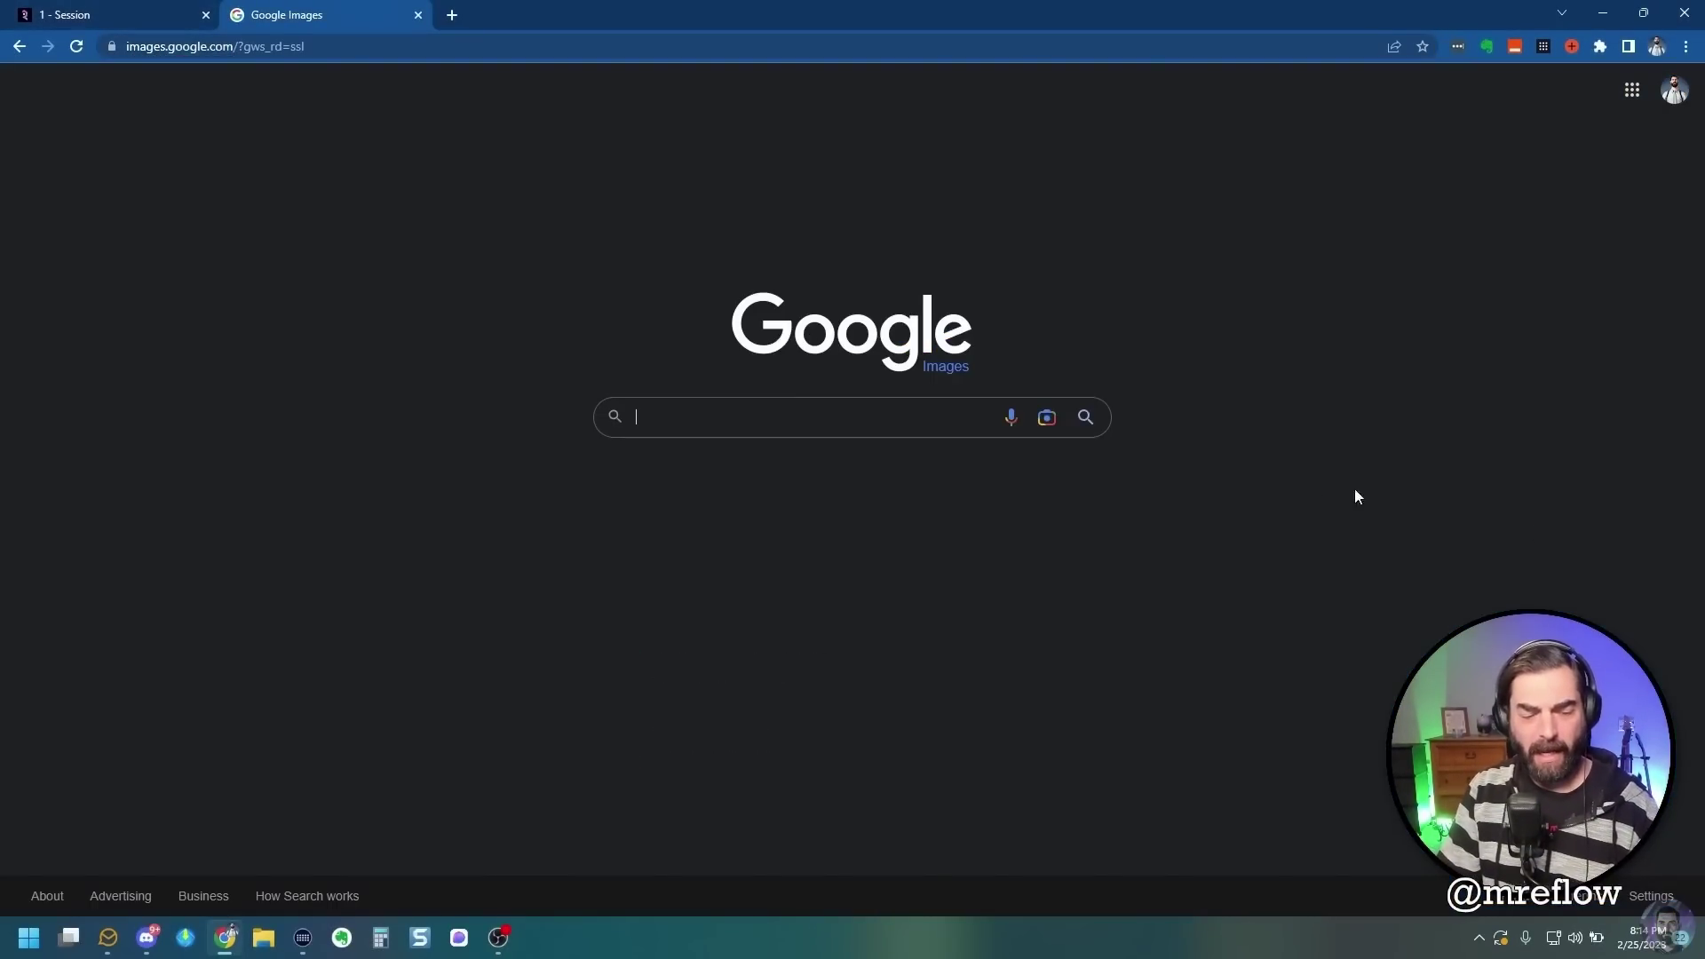
text(disappointed face)
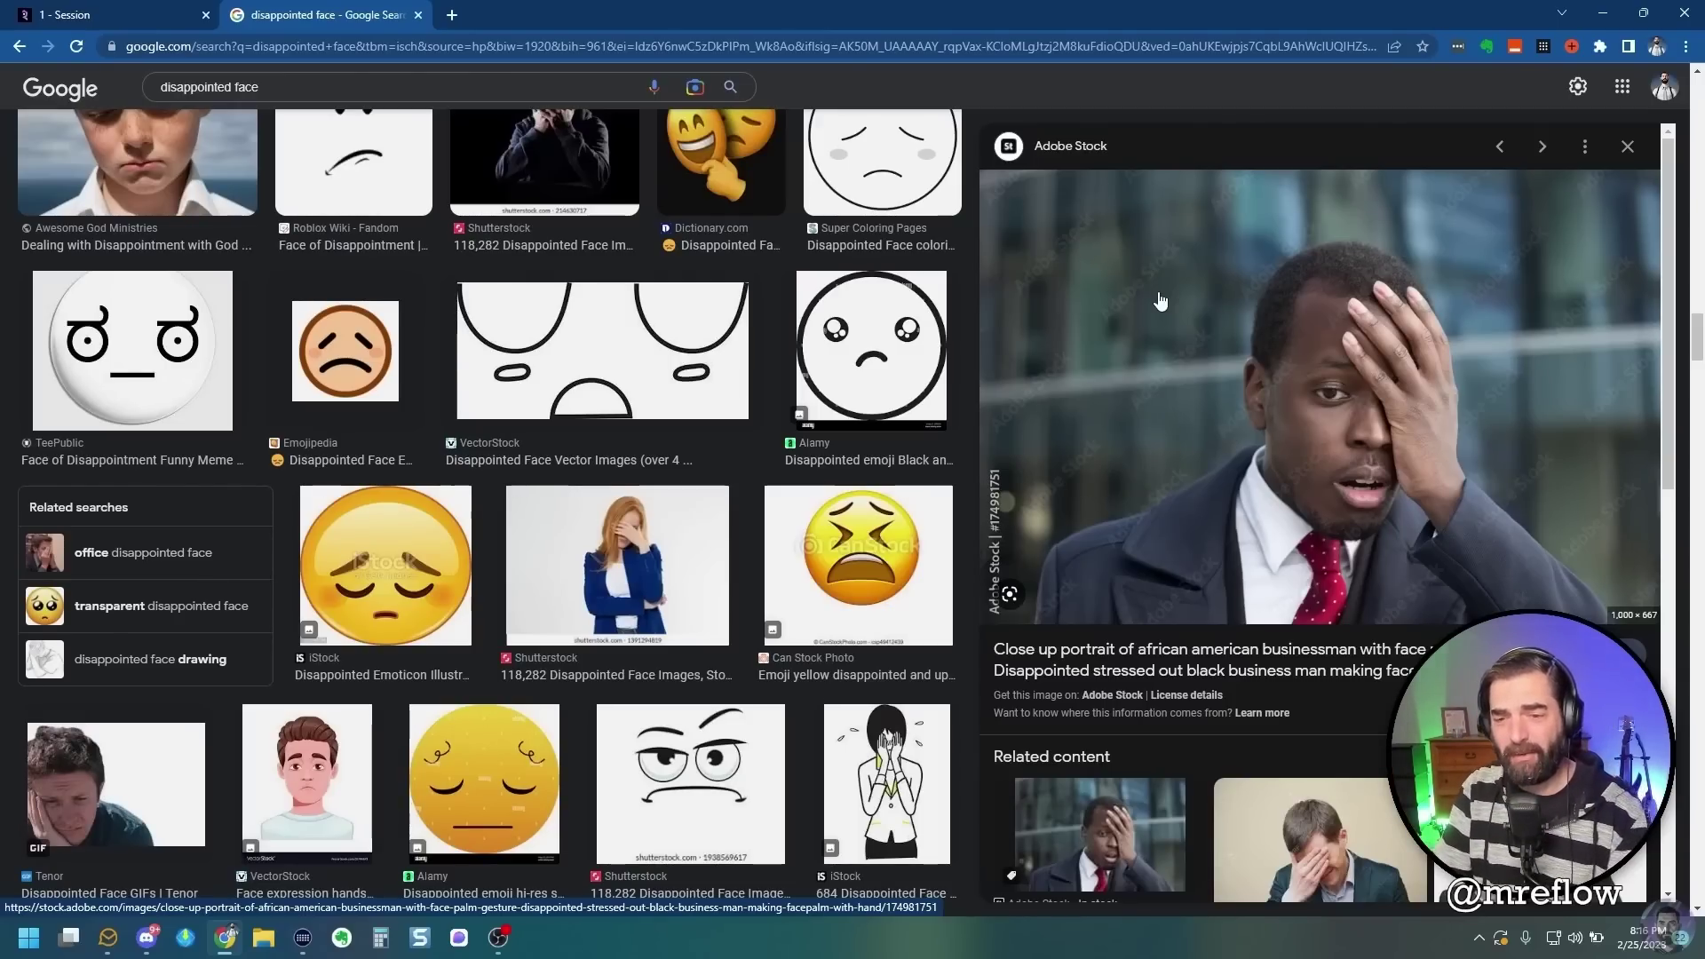
On Depositphotos, search facepalm and download the pink-background photo as an XL JPG
click(452, 25)
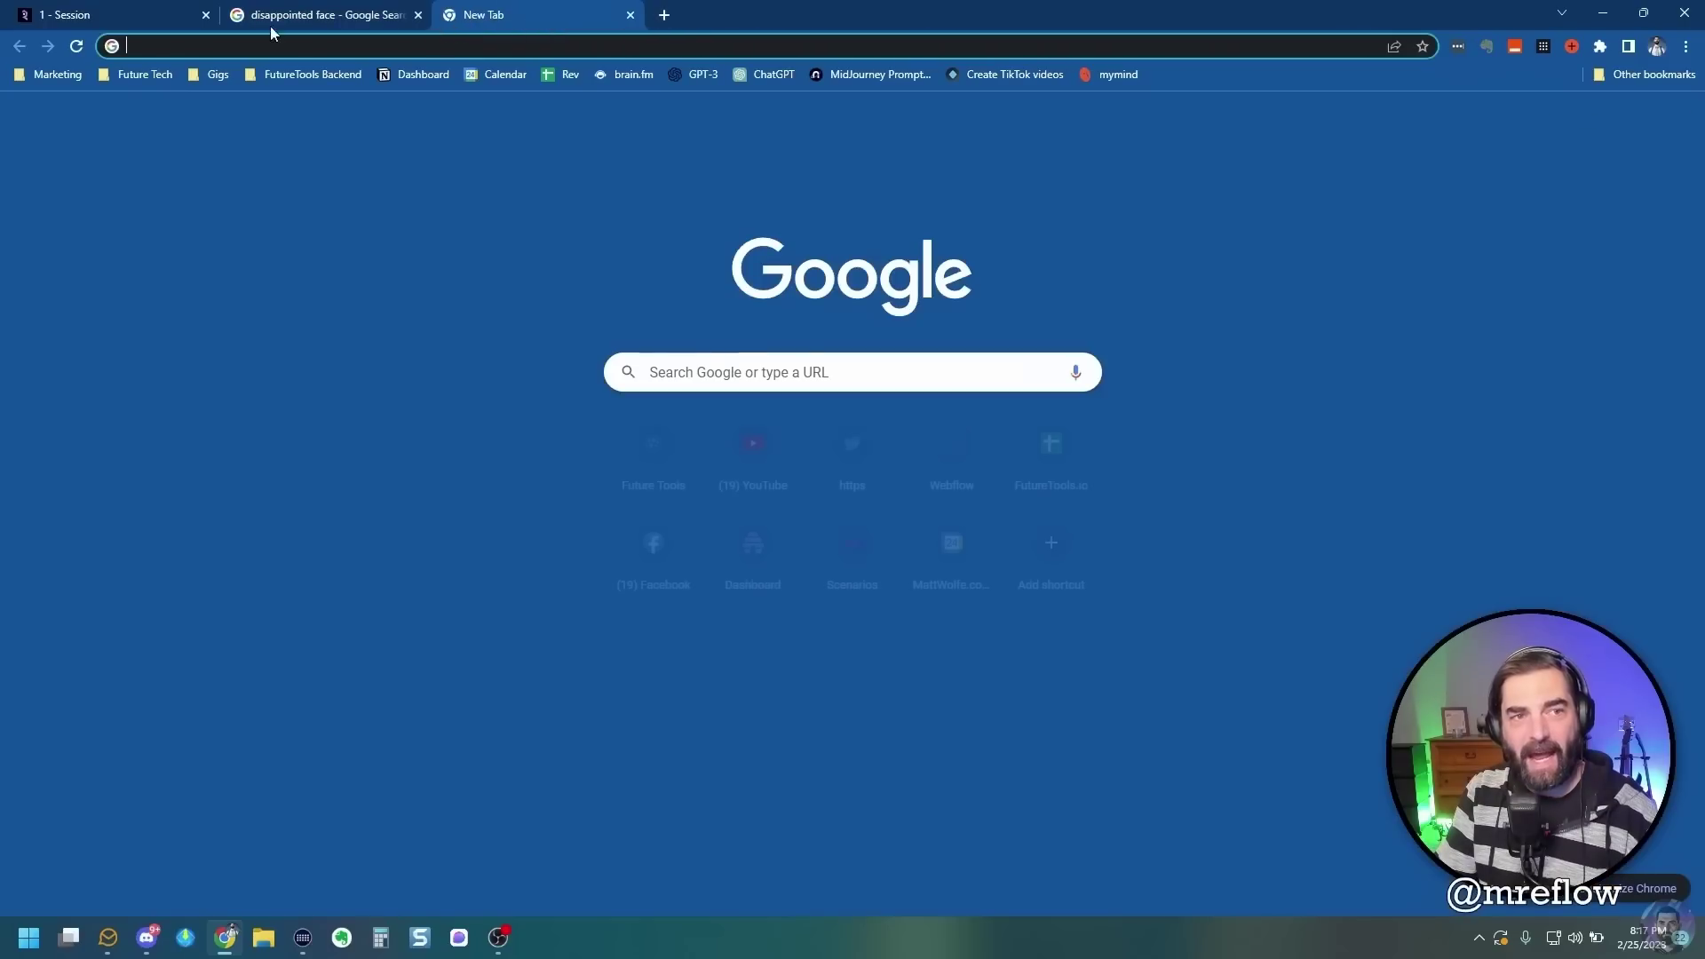
text(depos)
key(Return)
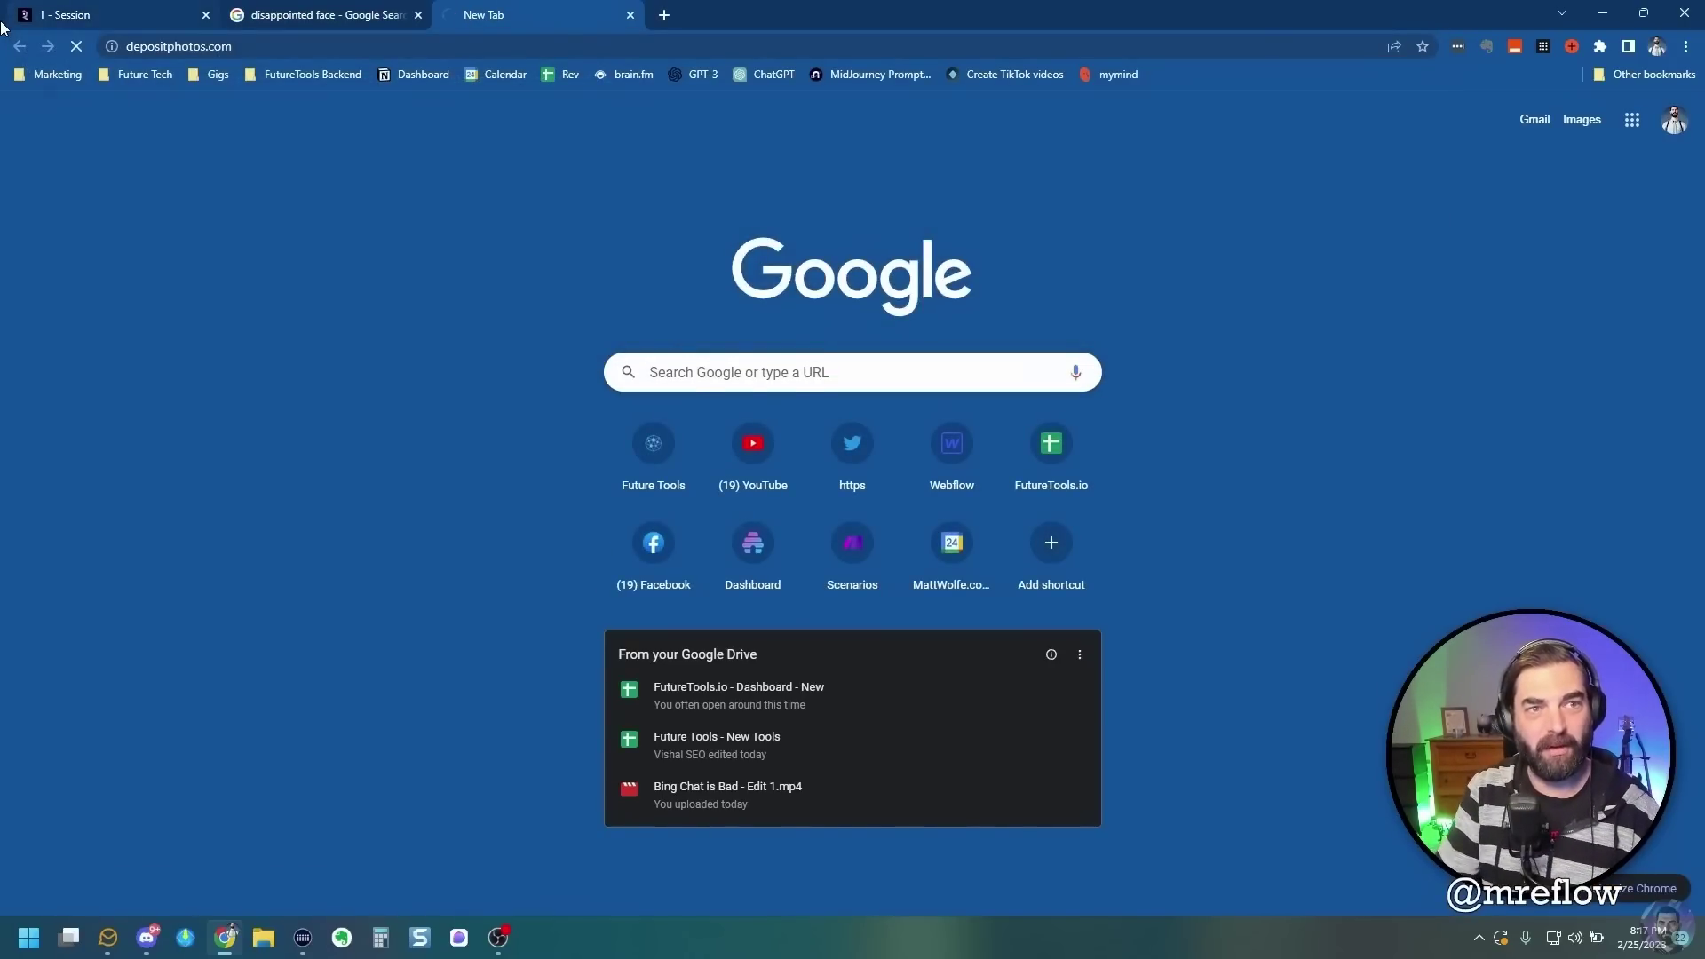
text(fadepalm)
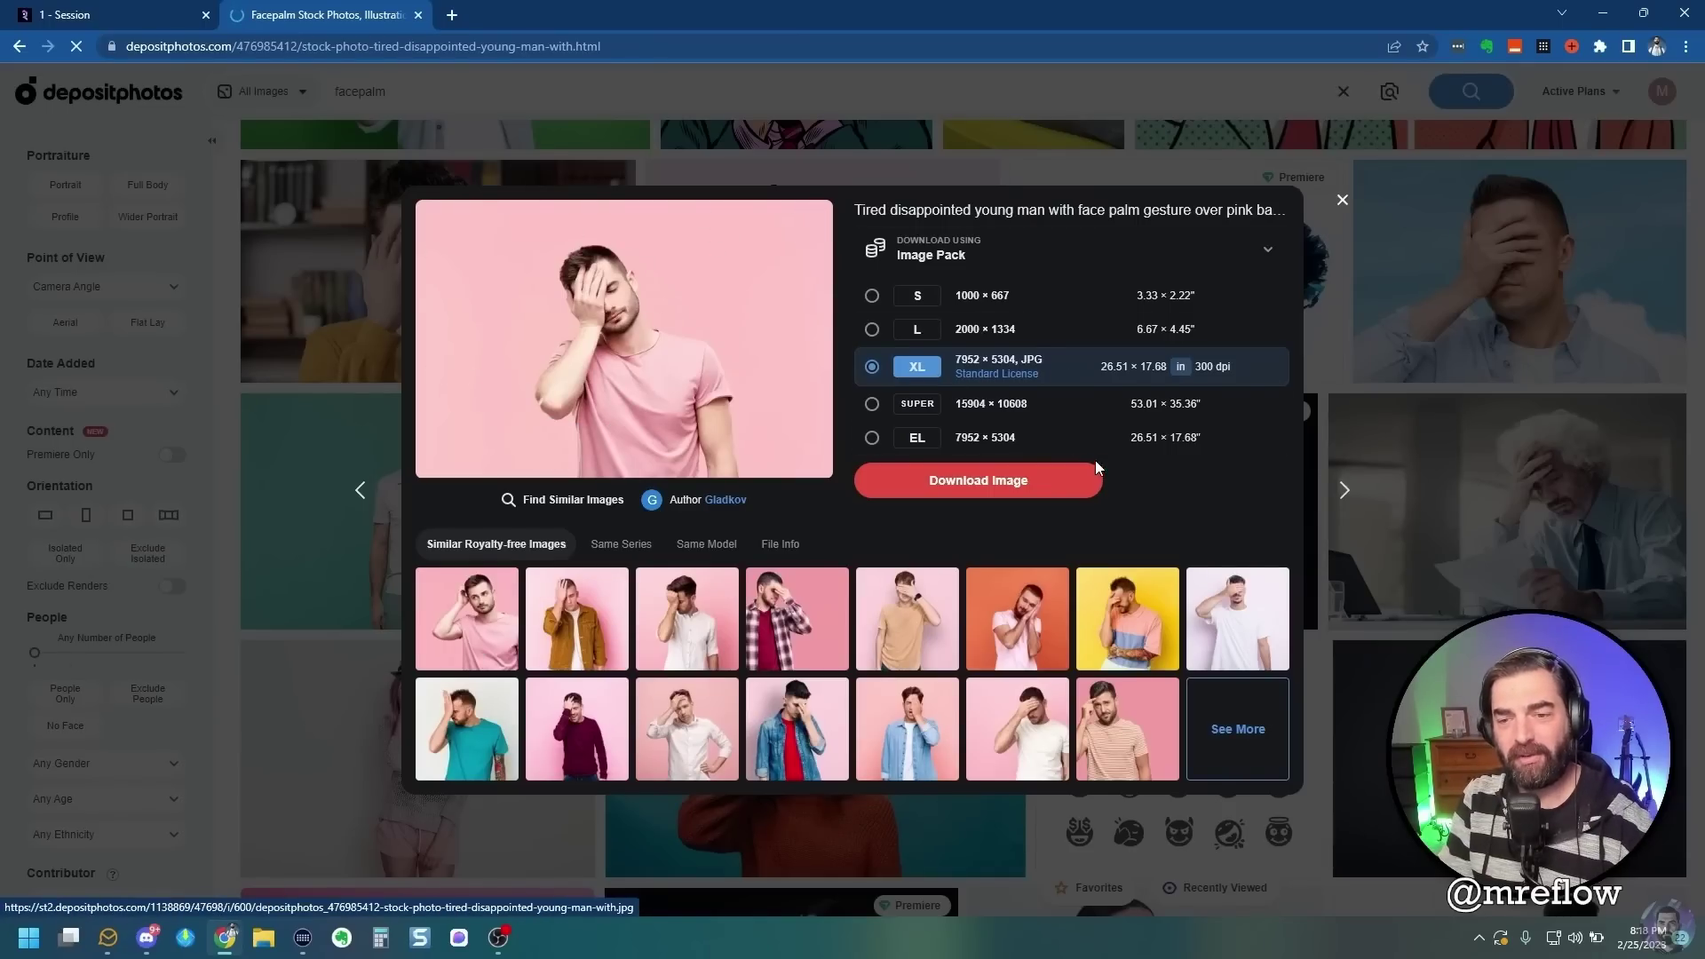
click(1098, 472)
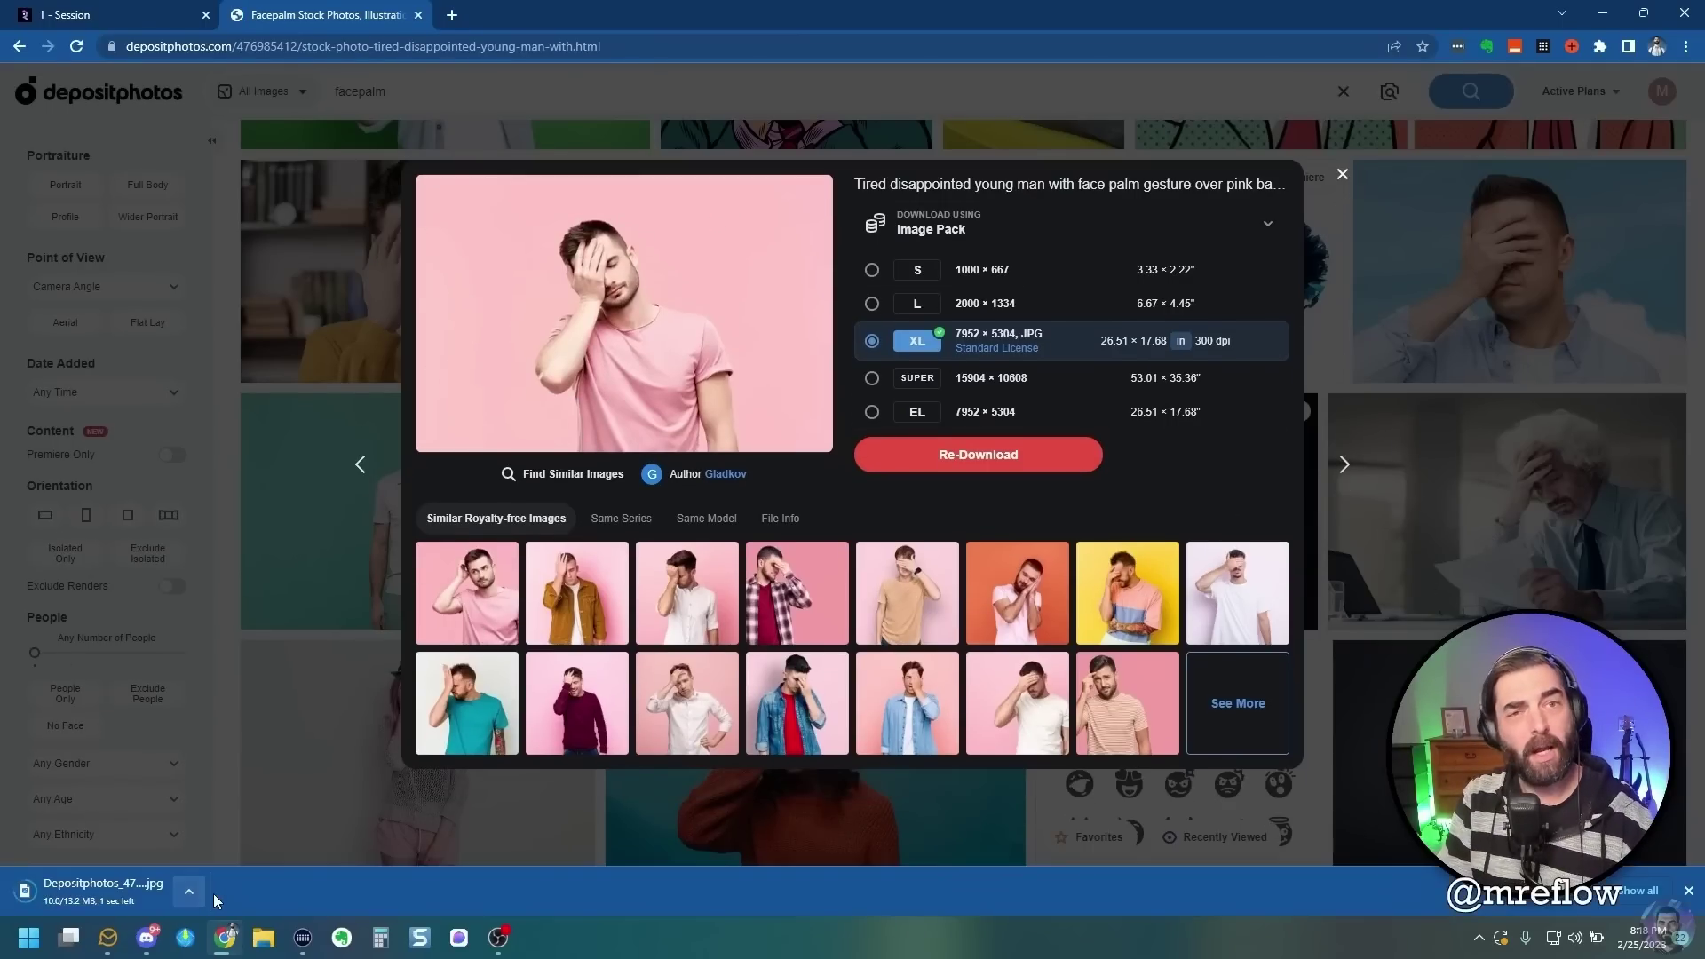
mouse_move(214, 919)
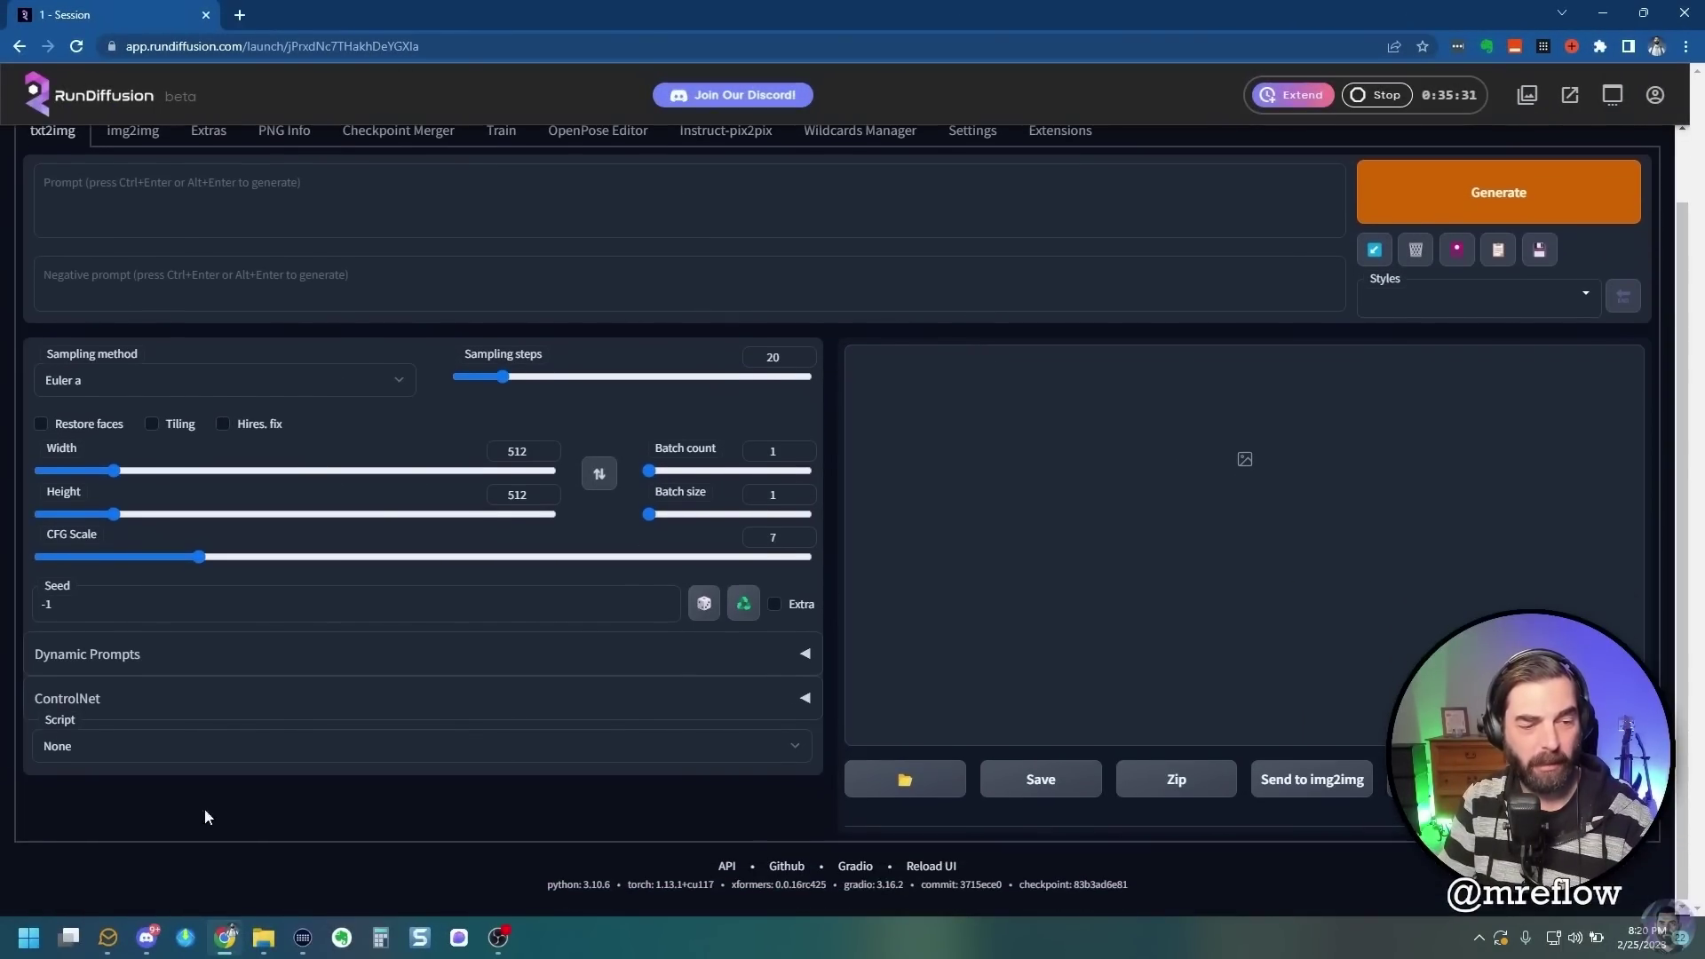
Drag the downloaded facepalm JPG into ControlNet's image input
click(805, 698)
scroll(772, 671, down, 4)
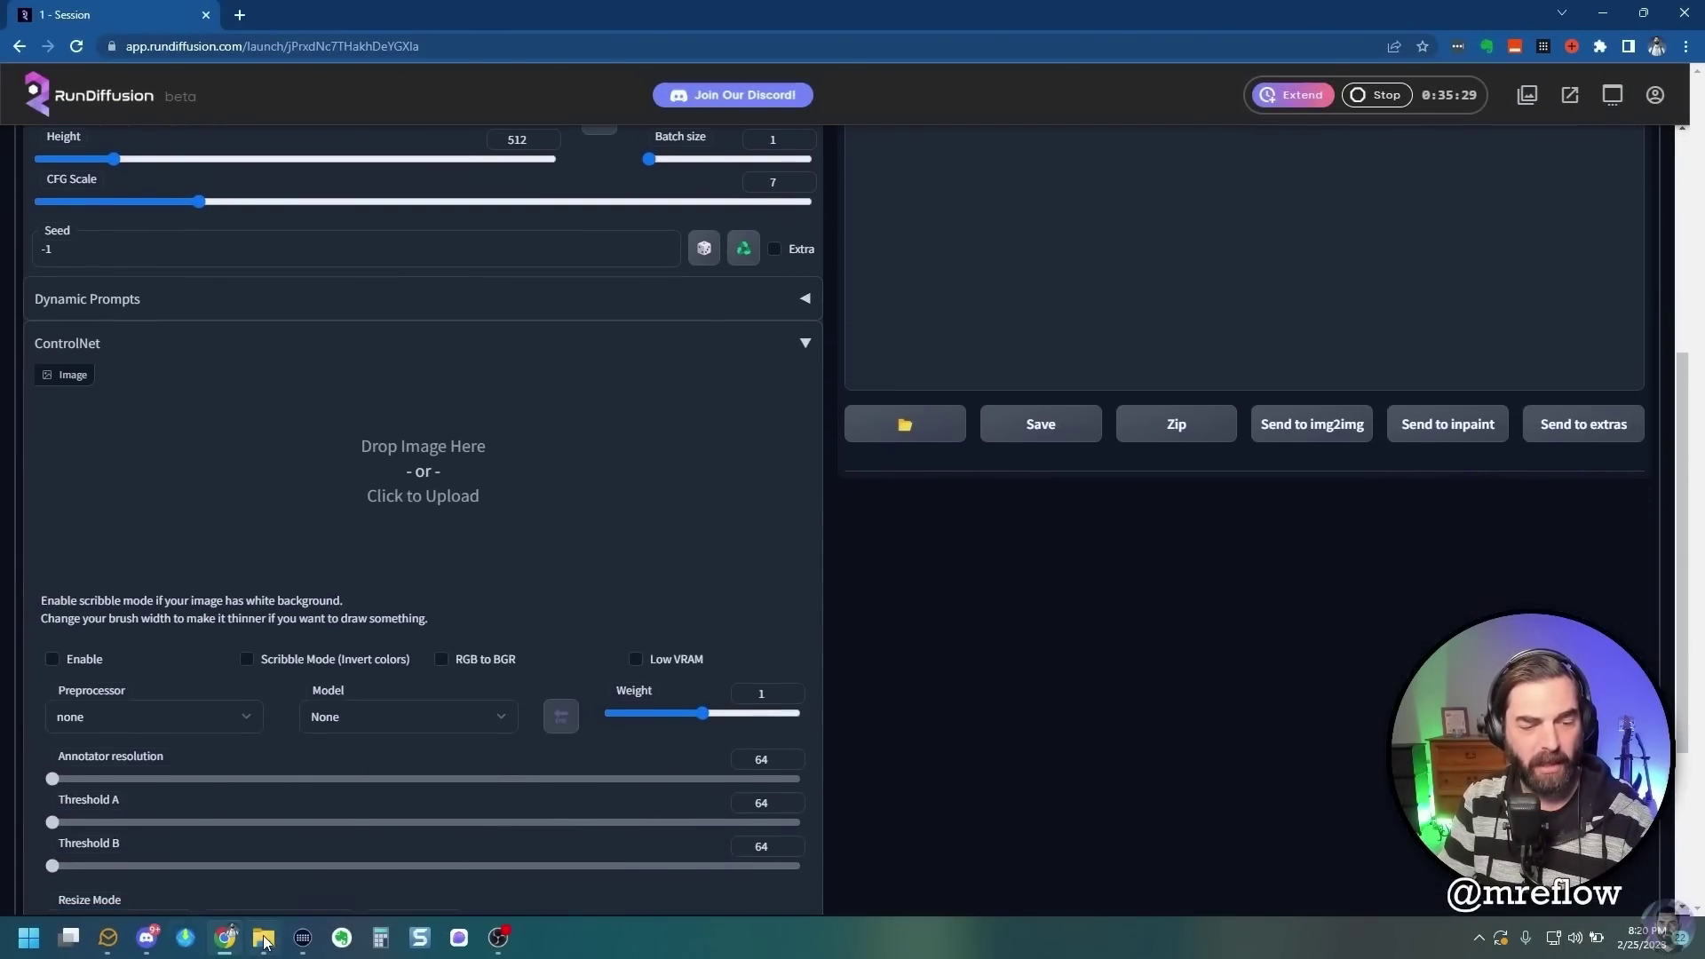
click(263, 937)
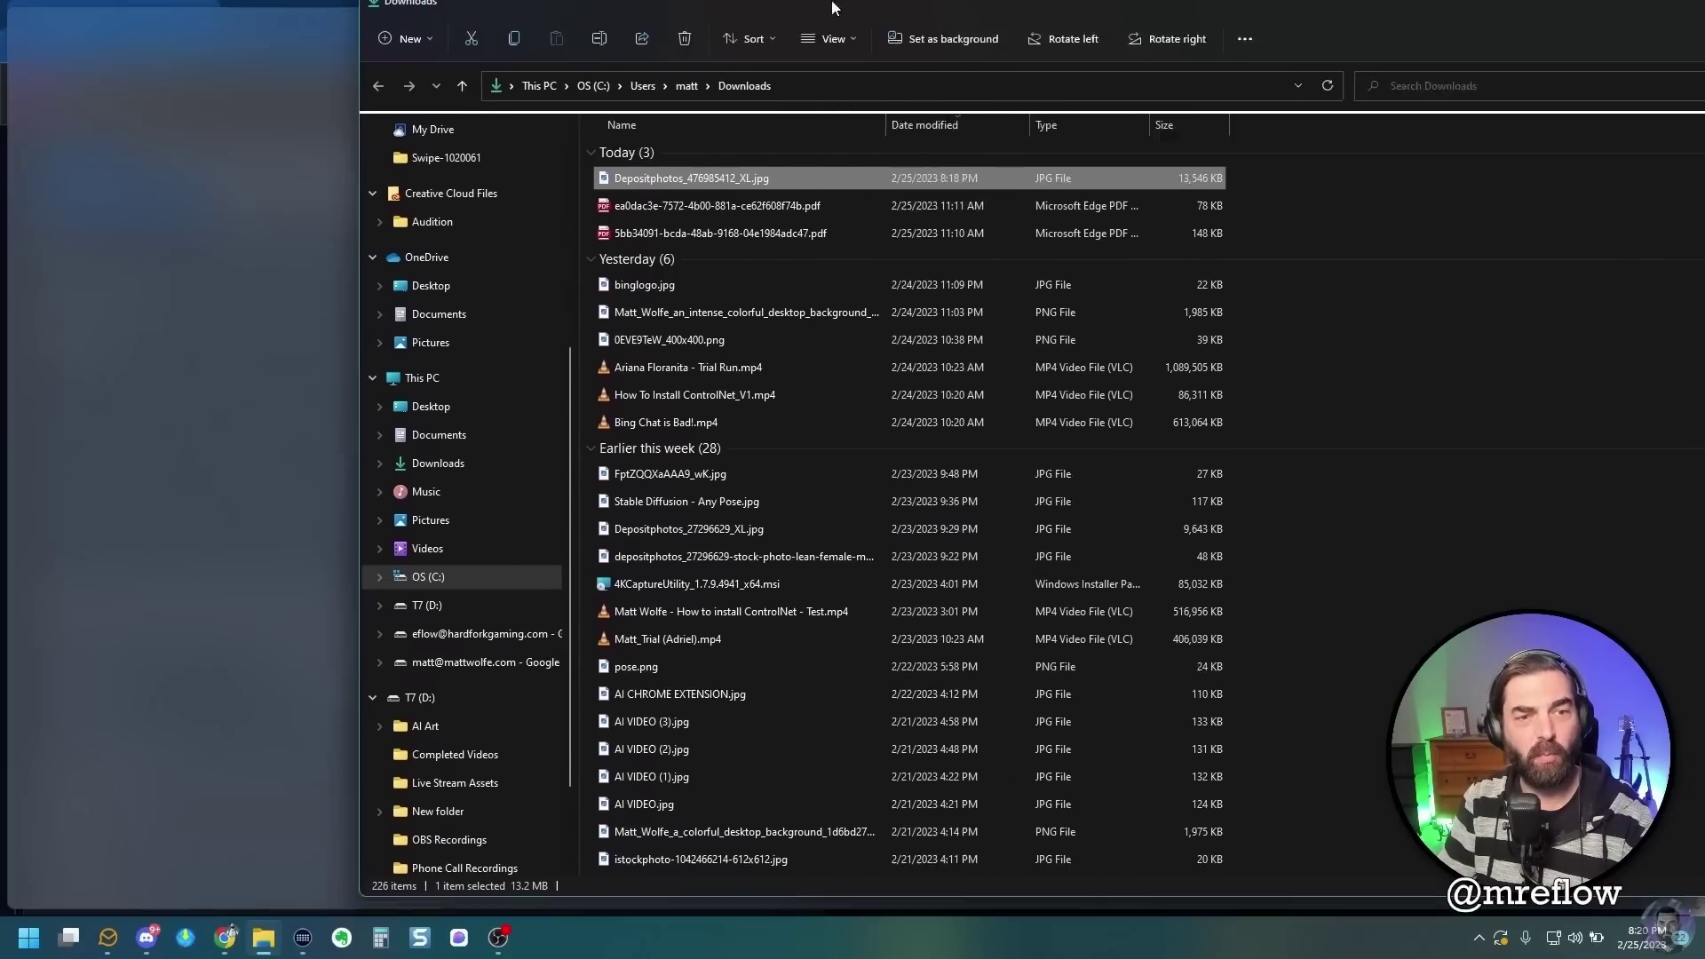
drag(832, 7, 1237, 57)
drag(1085, 227, 413, 493)
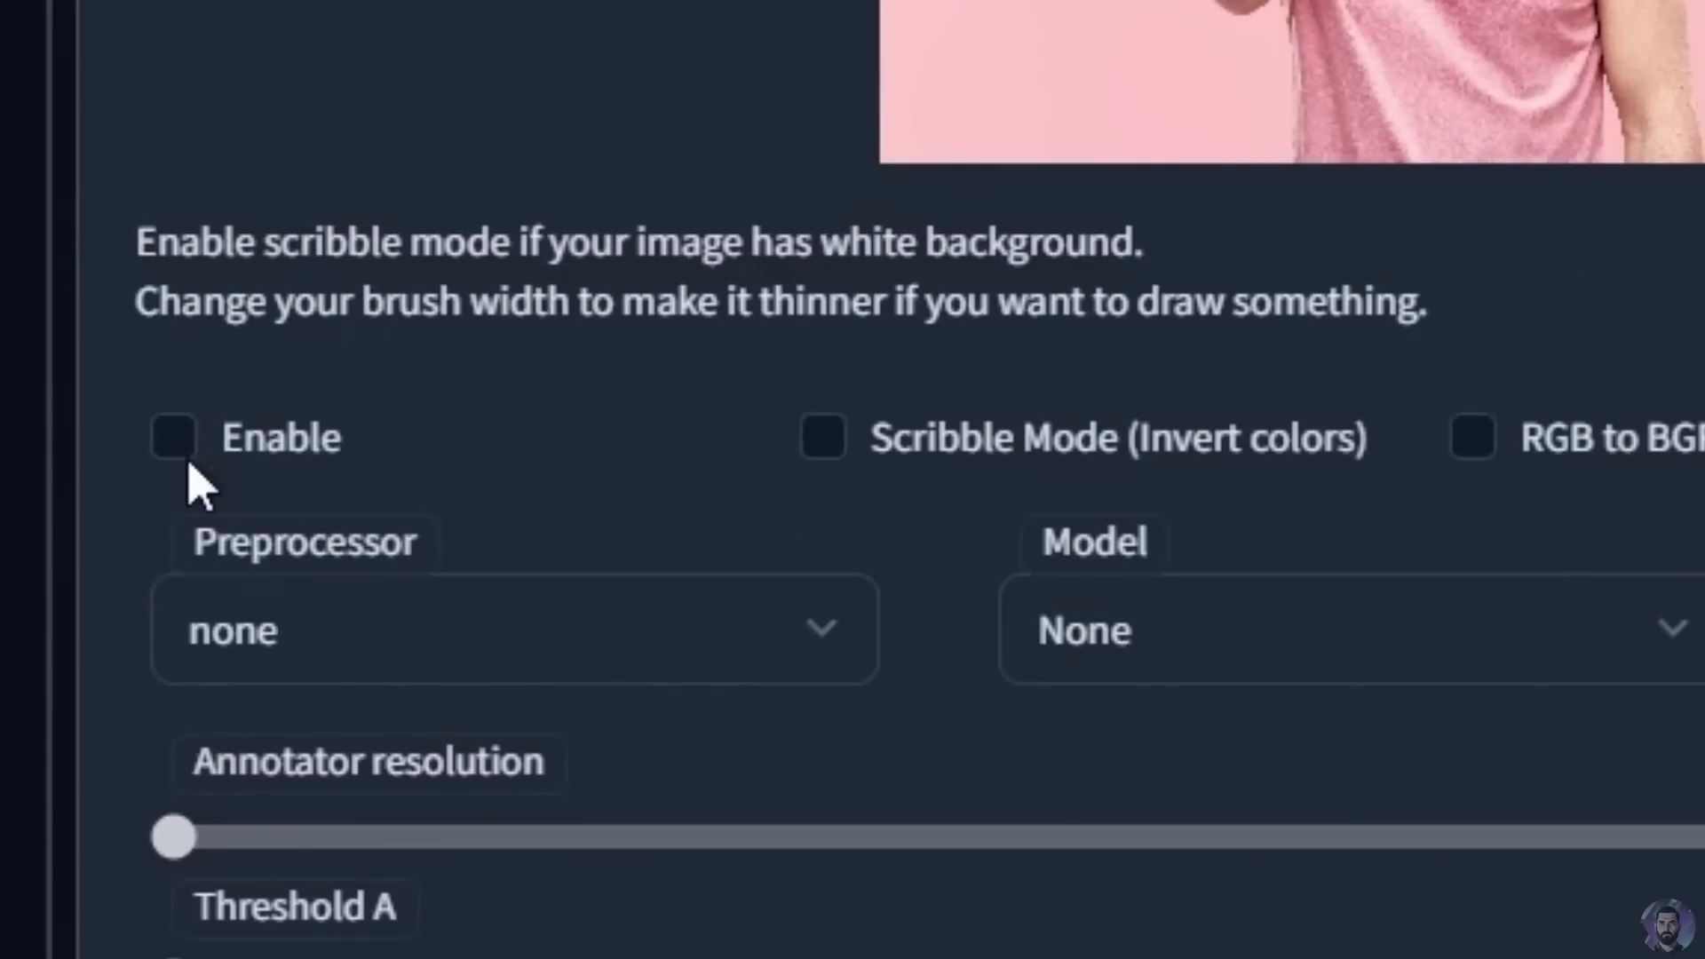
Enable ControlNet with the depth preprocessor and a ControlNet model selected
click(175, 439)
click(828, 646)
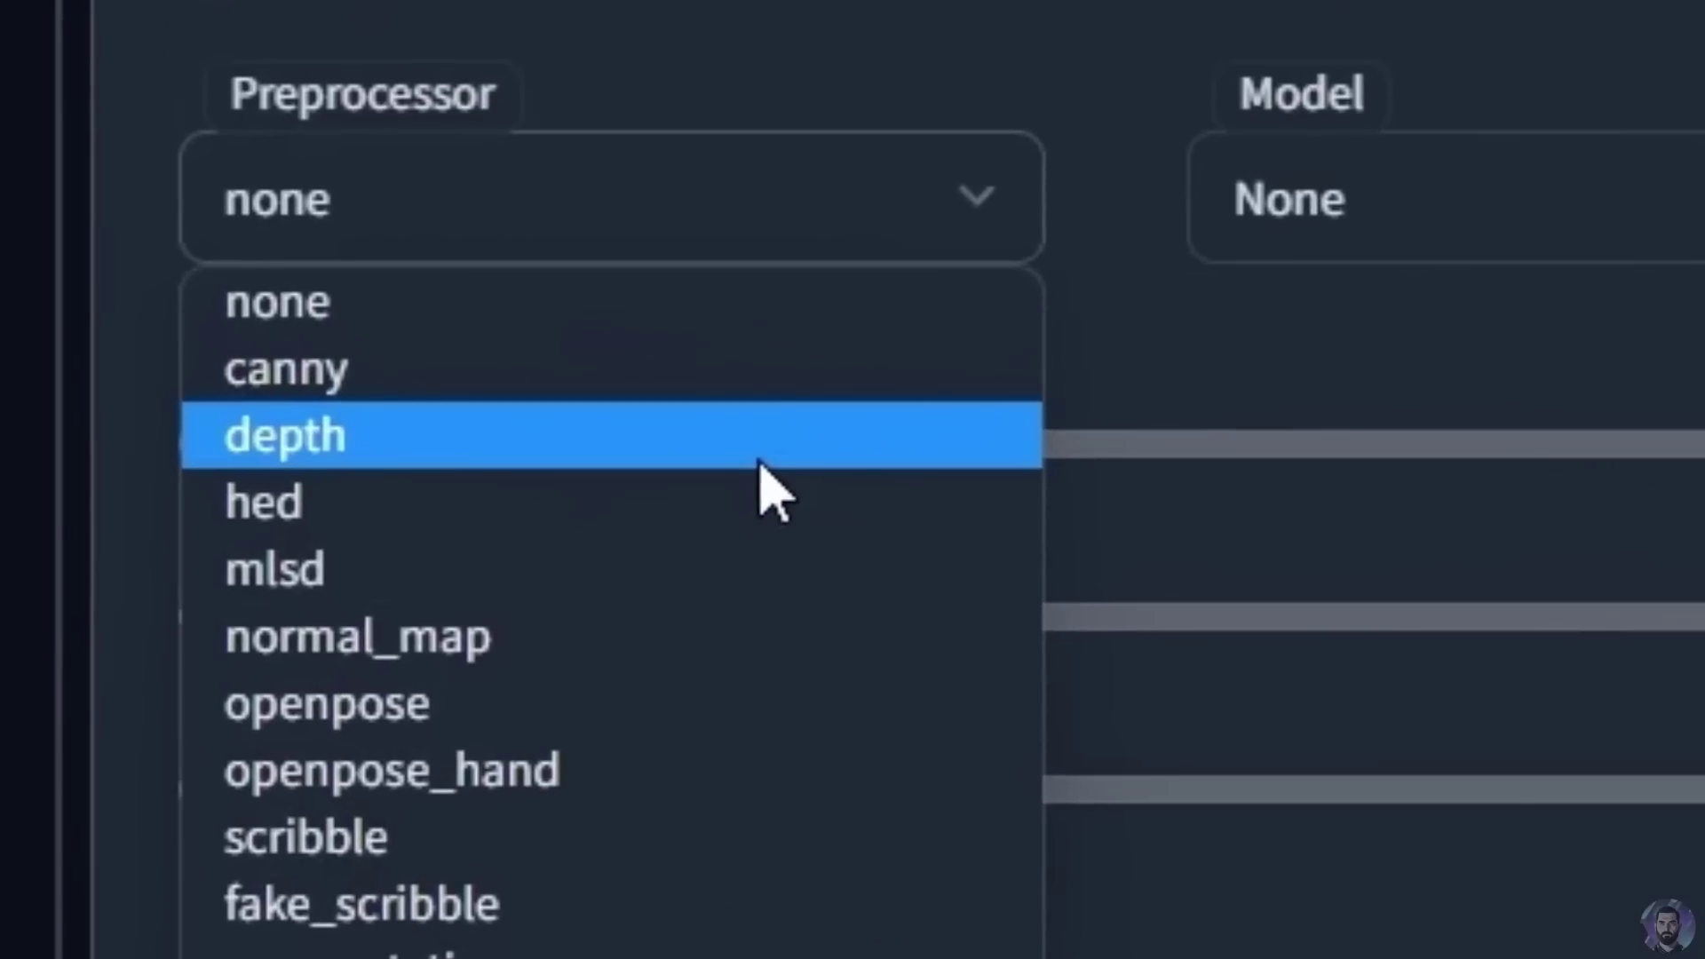
click(759, 458)
click(1421, 197)
click(1466, 431)
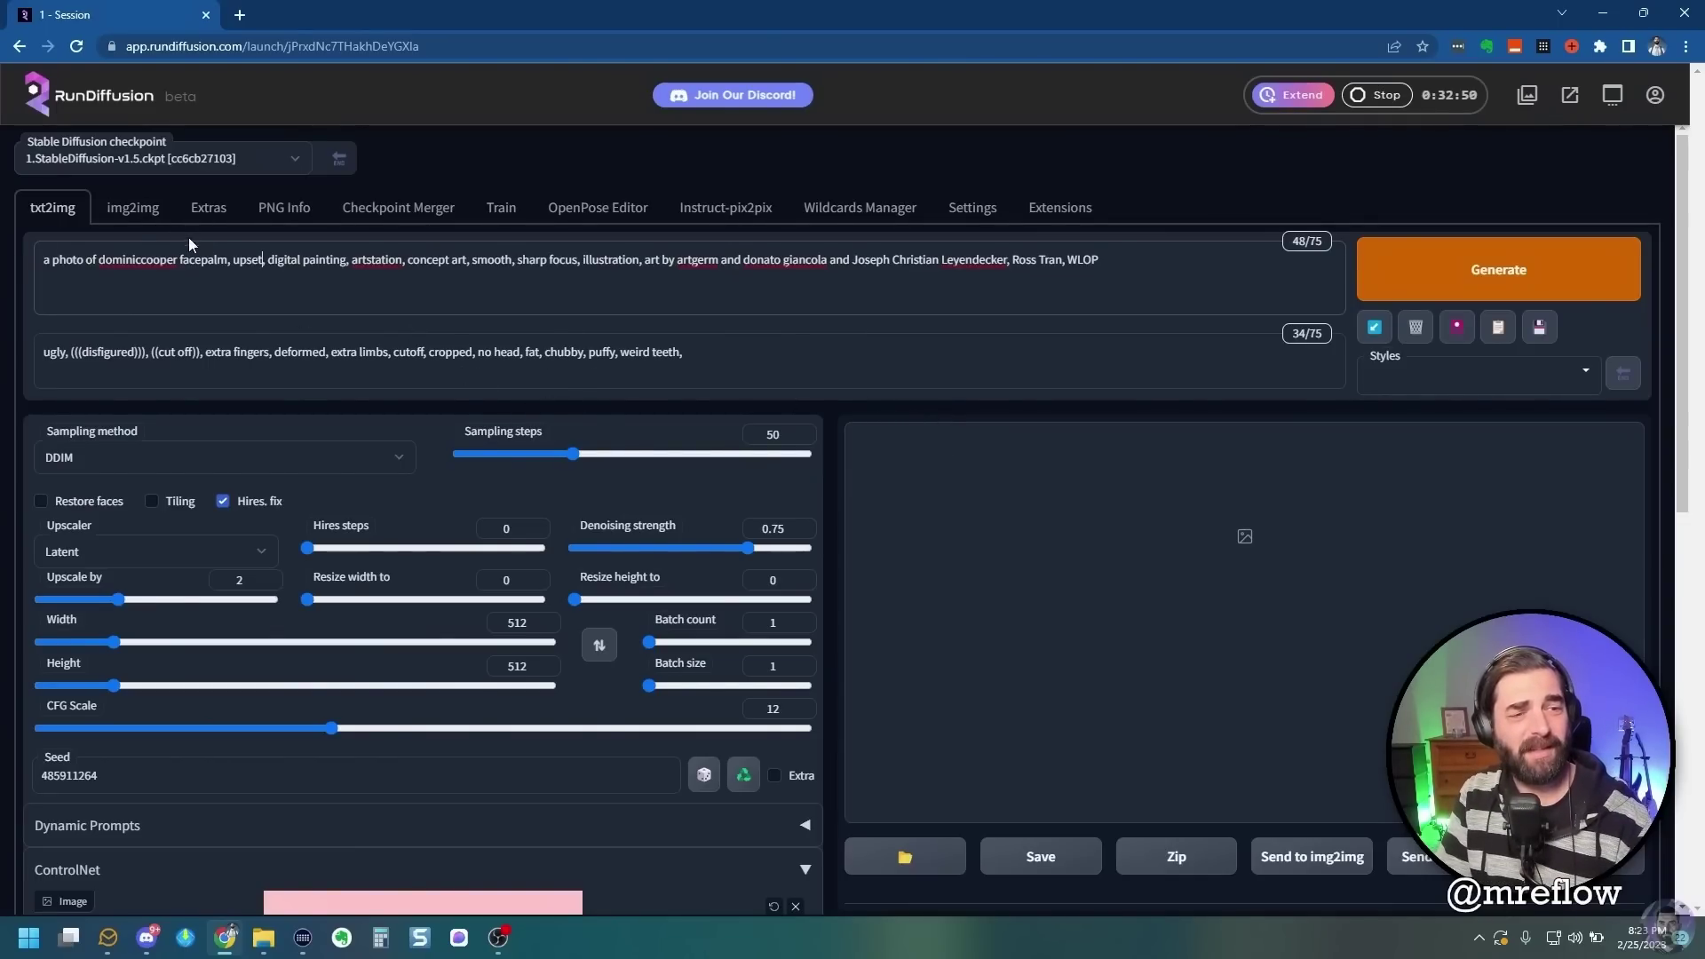
Insert the word 'person' right after 'dominiccooper' in the prompt
click(140, 259)
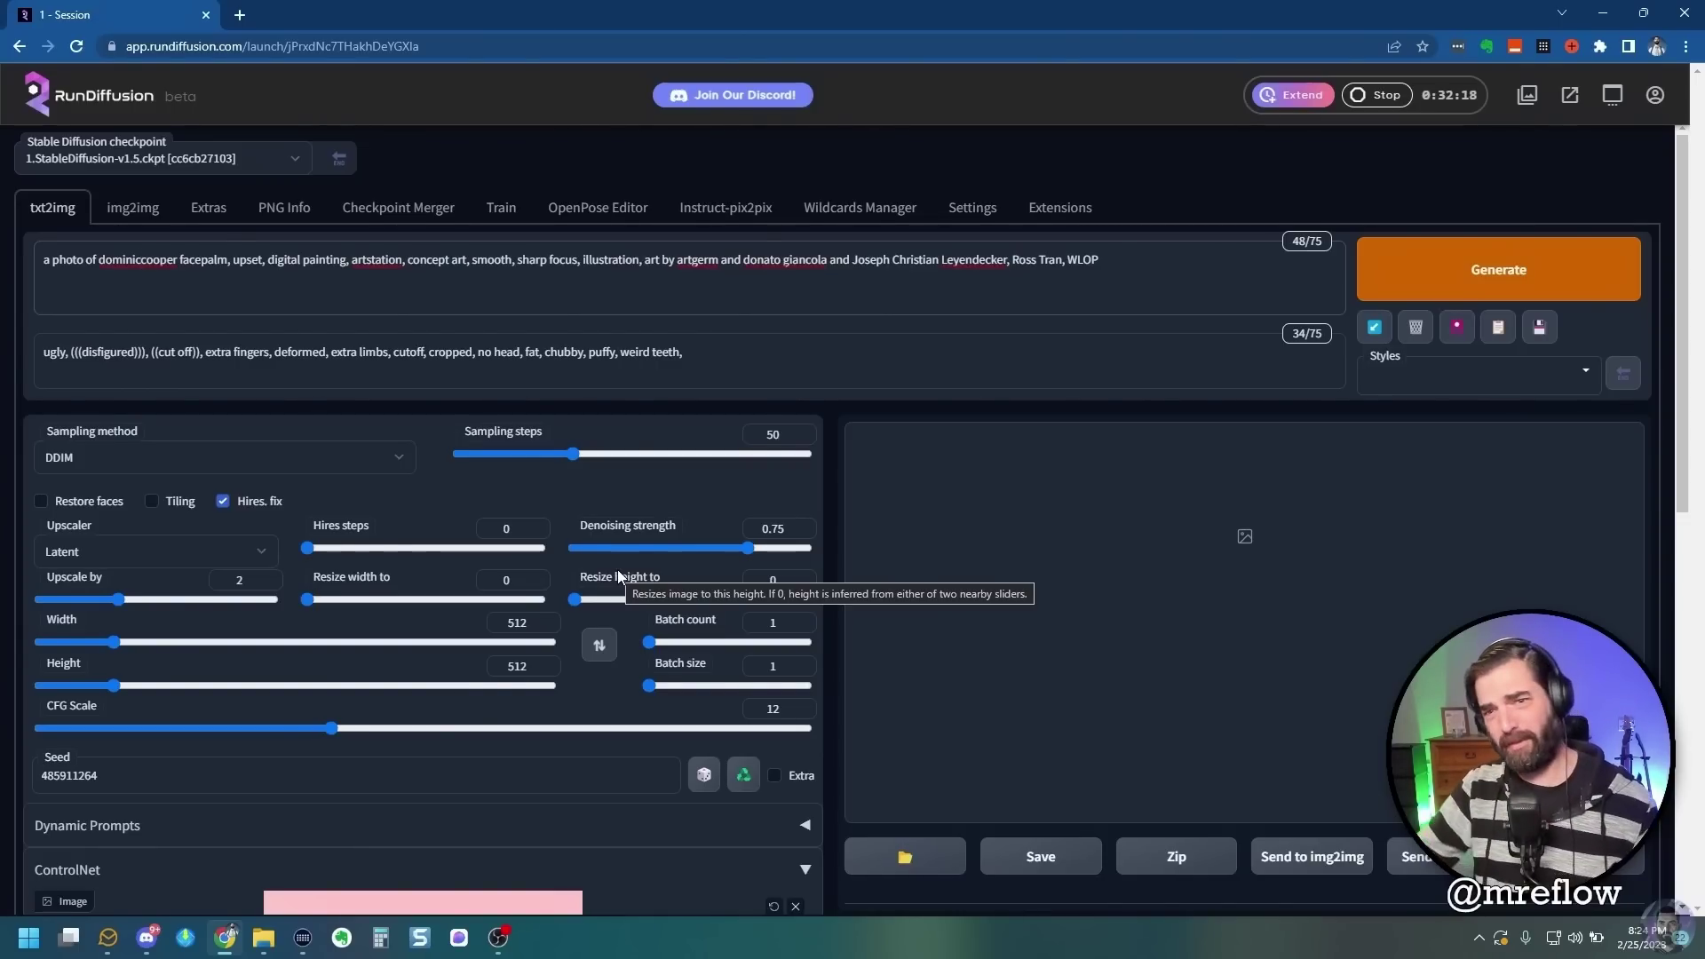
click(157, 260)
text(per)
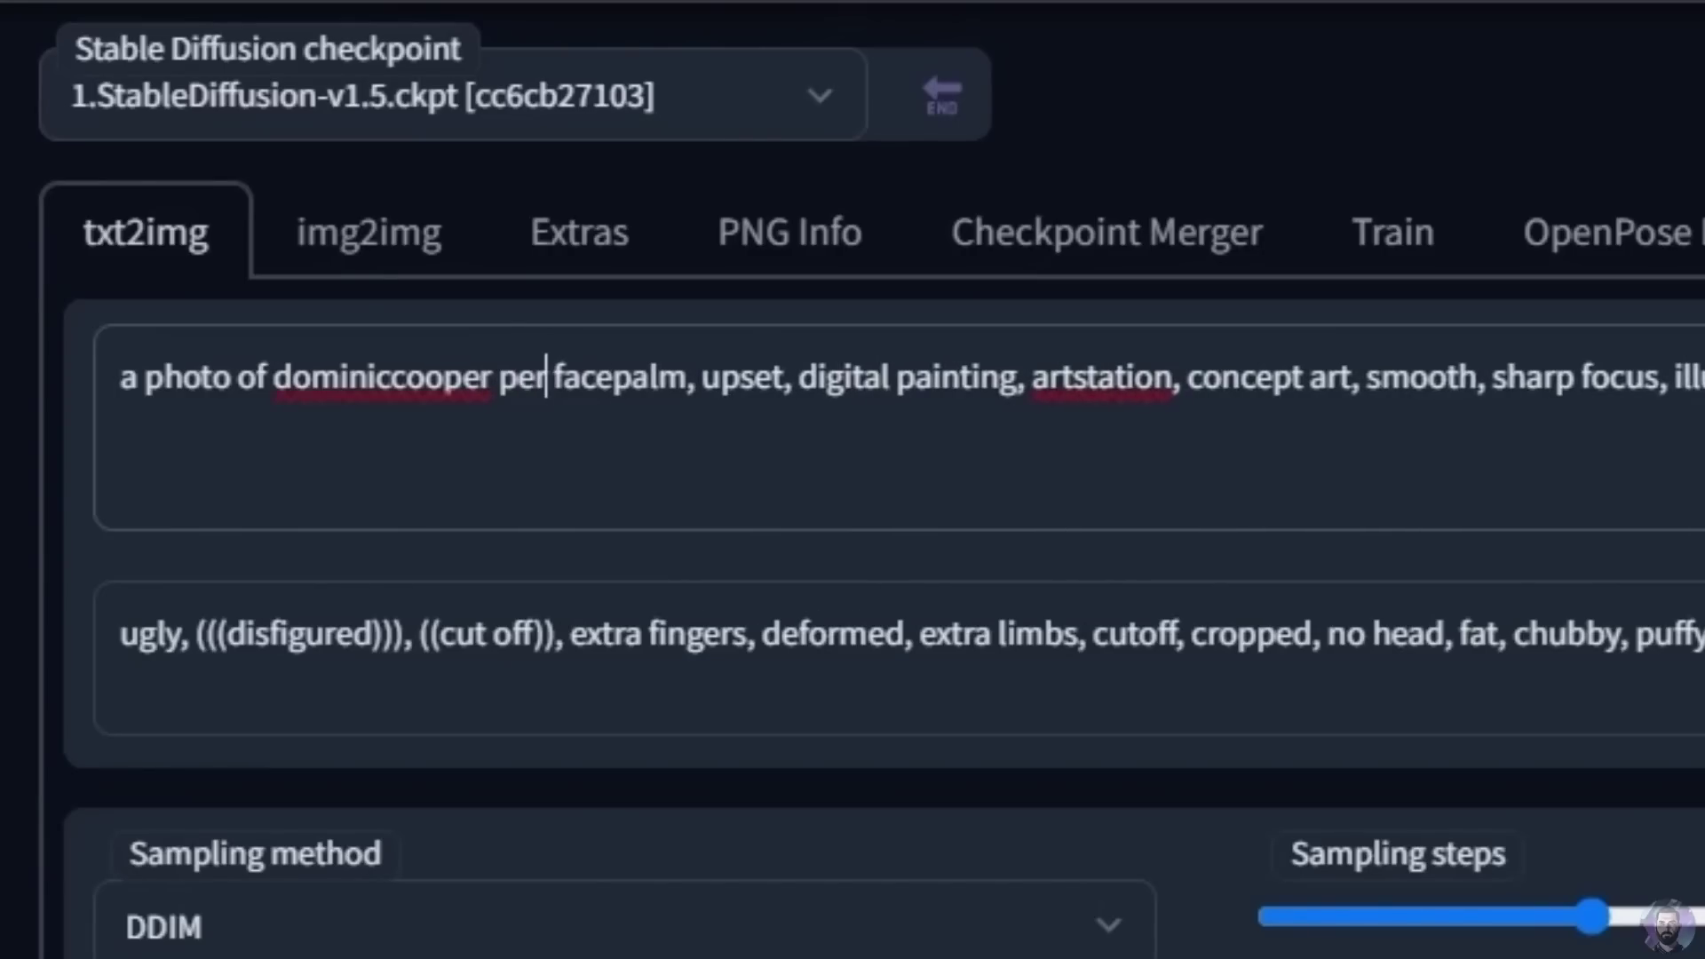
key(BackSpace)
key(BackSpace)
text(on)
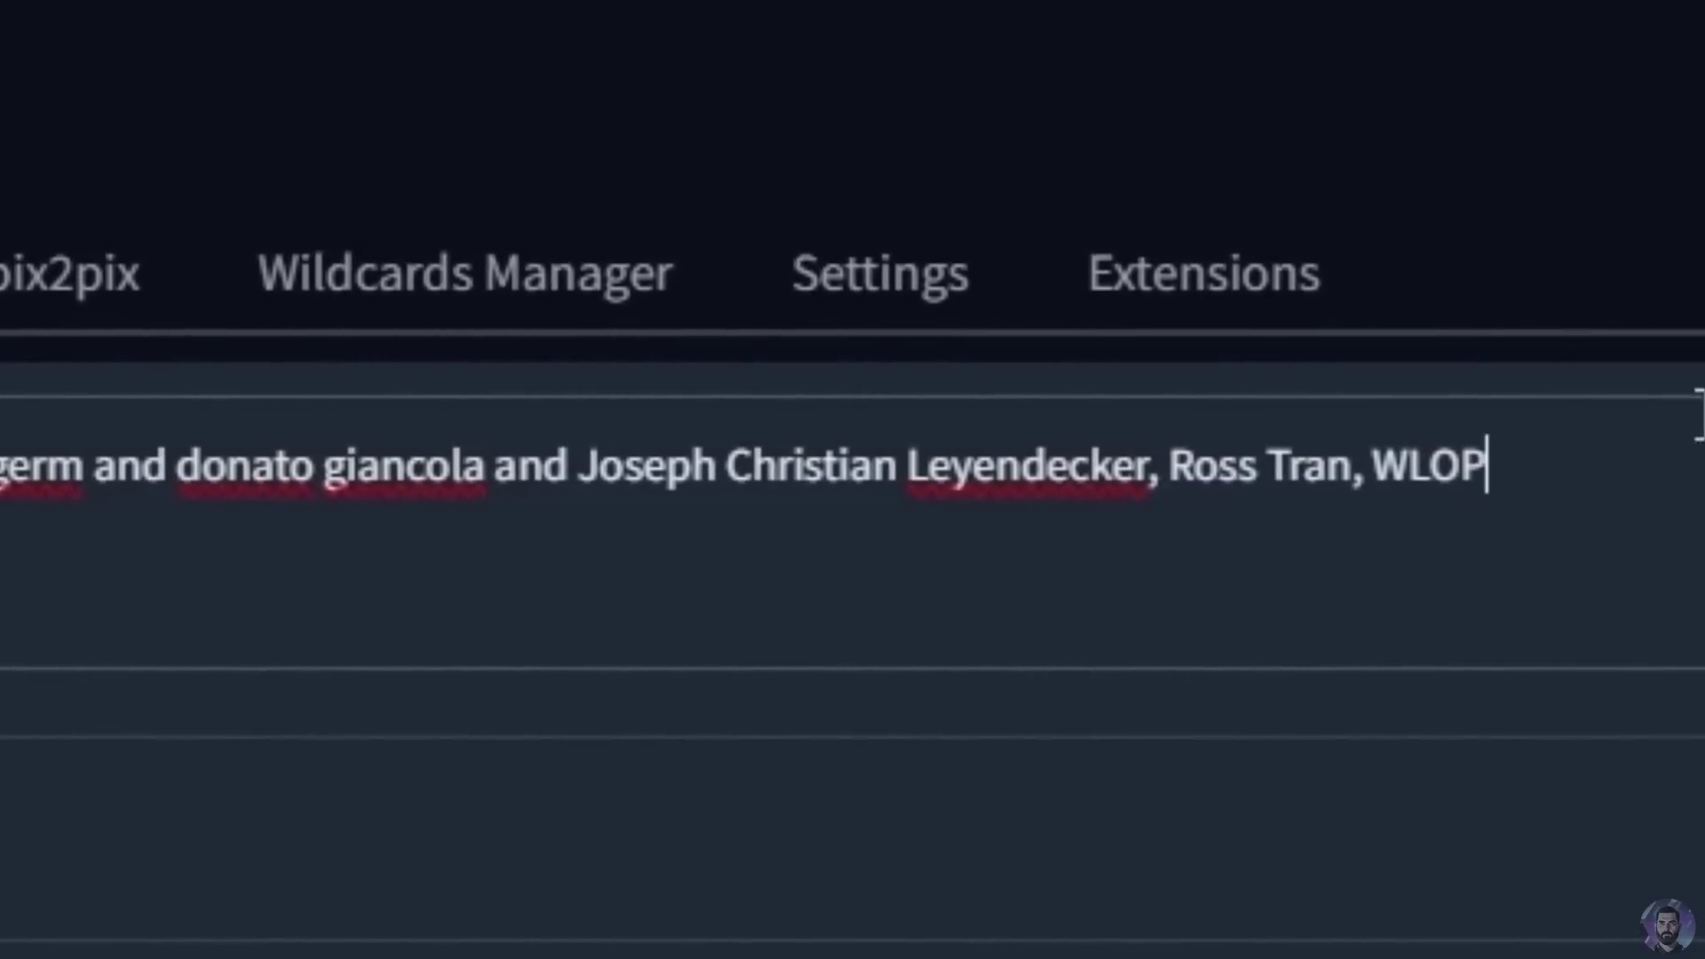
Append 'suit, tie' to the end of the negative prompt
drag(1535, 358, 976, 358)
drag(825, 338, 26, 358)
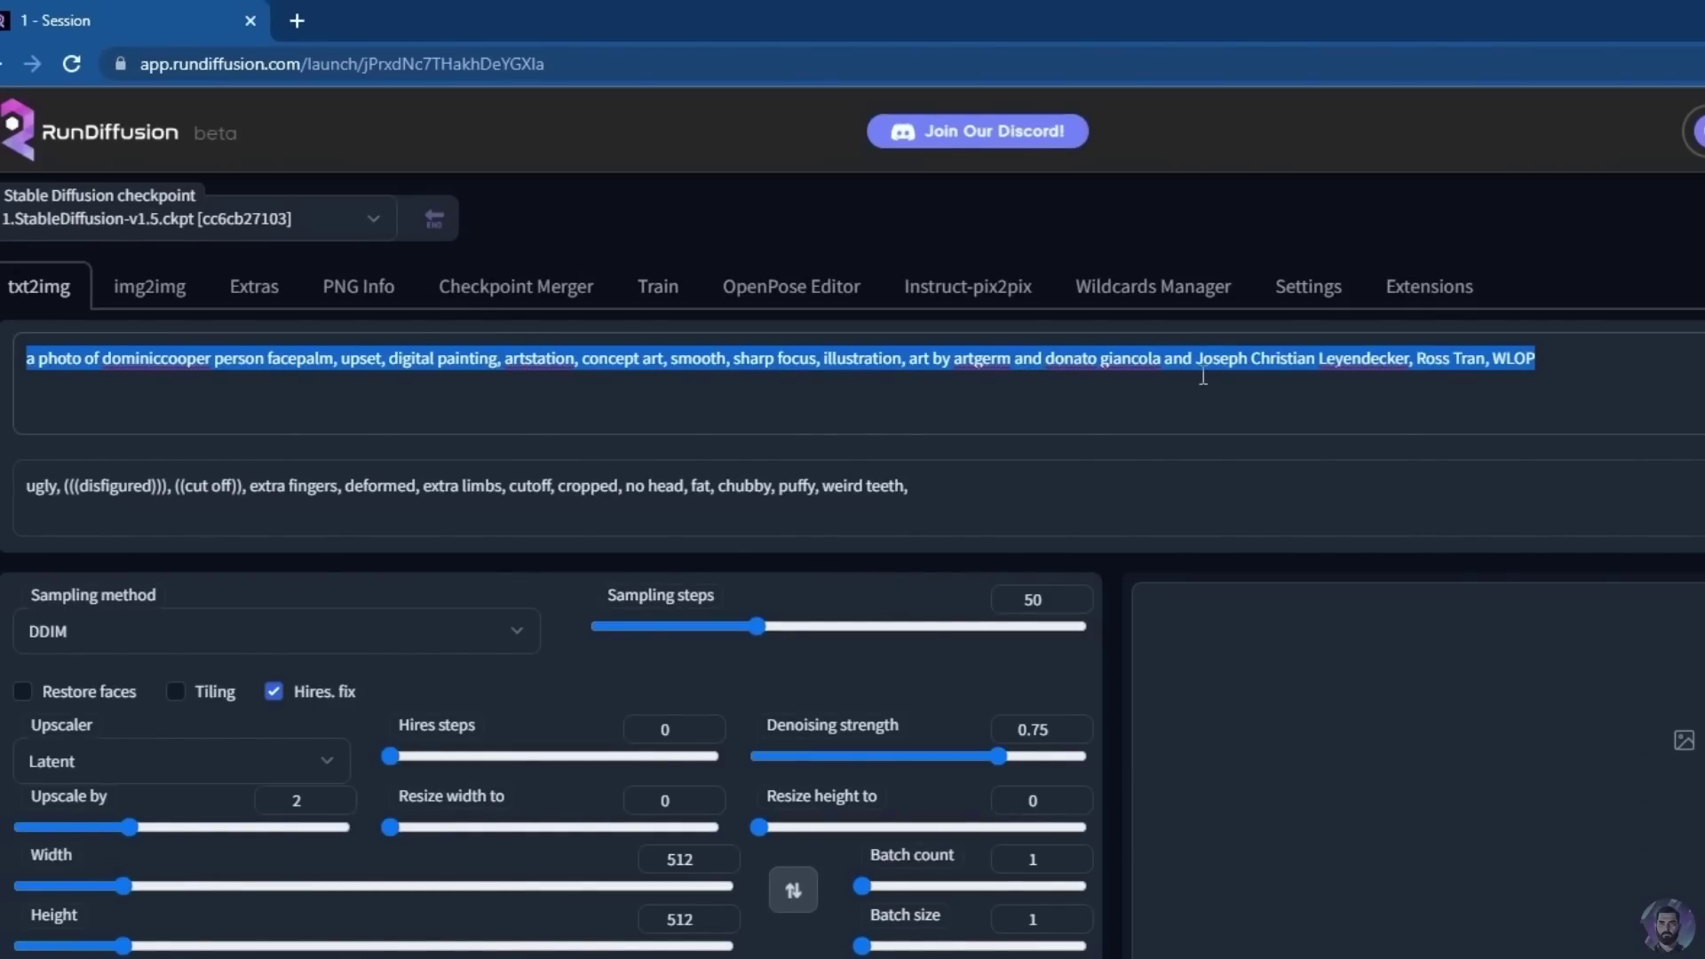
click(540, 604)
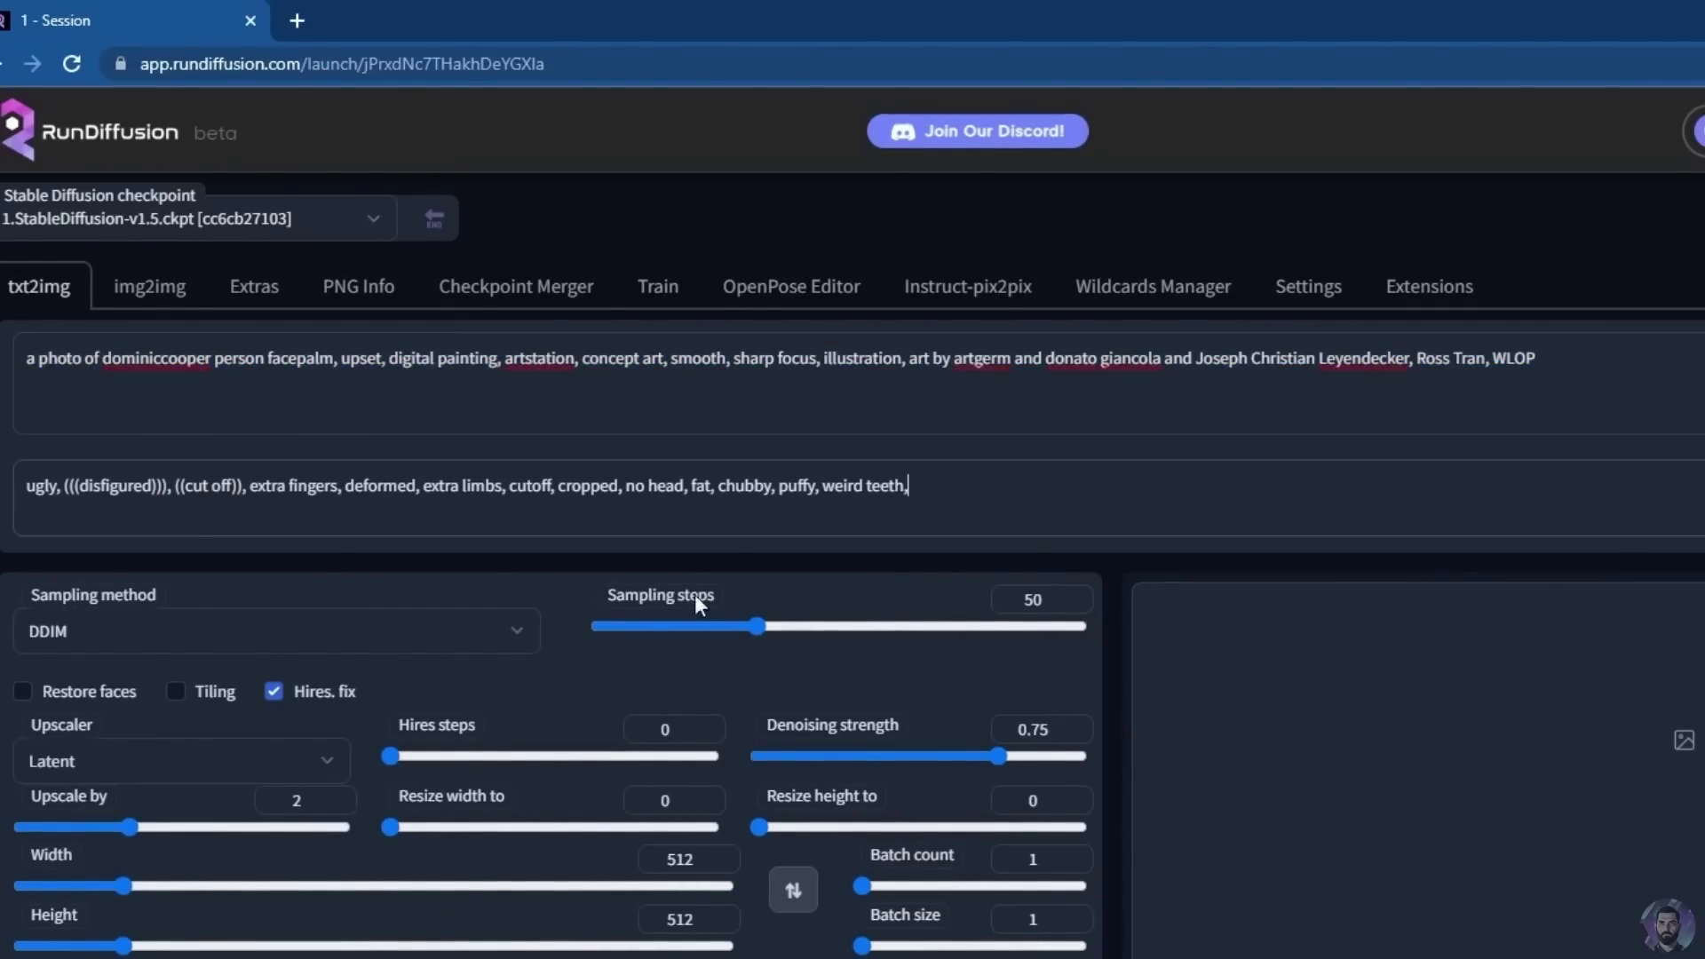
click(75, 502)
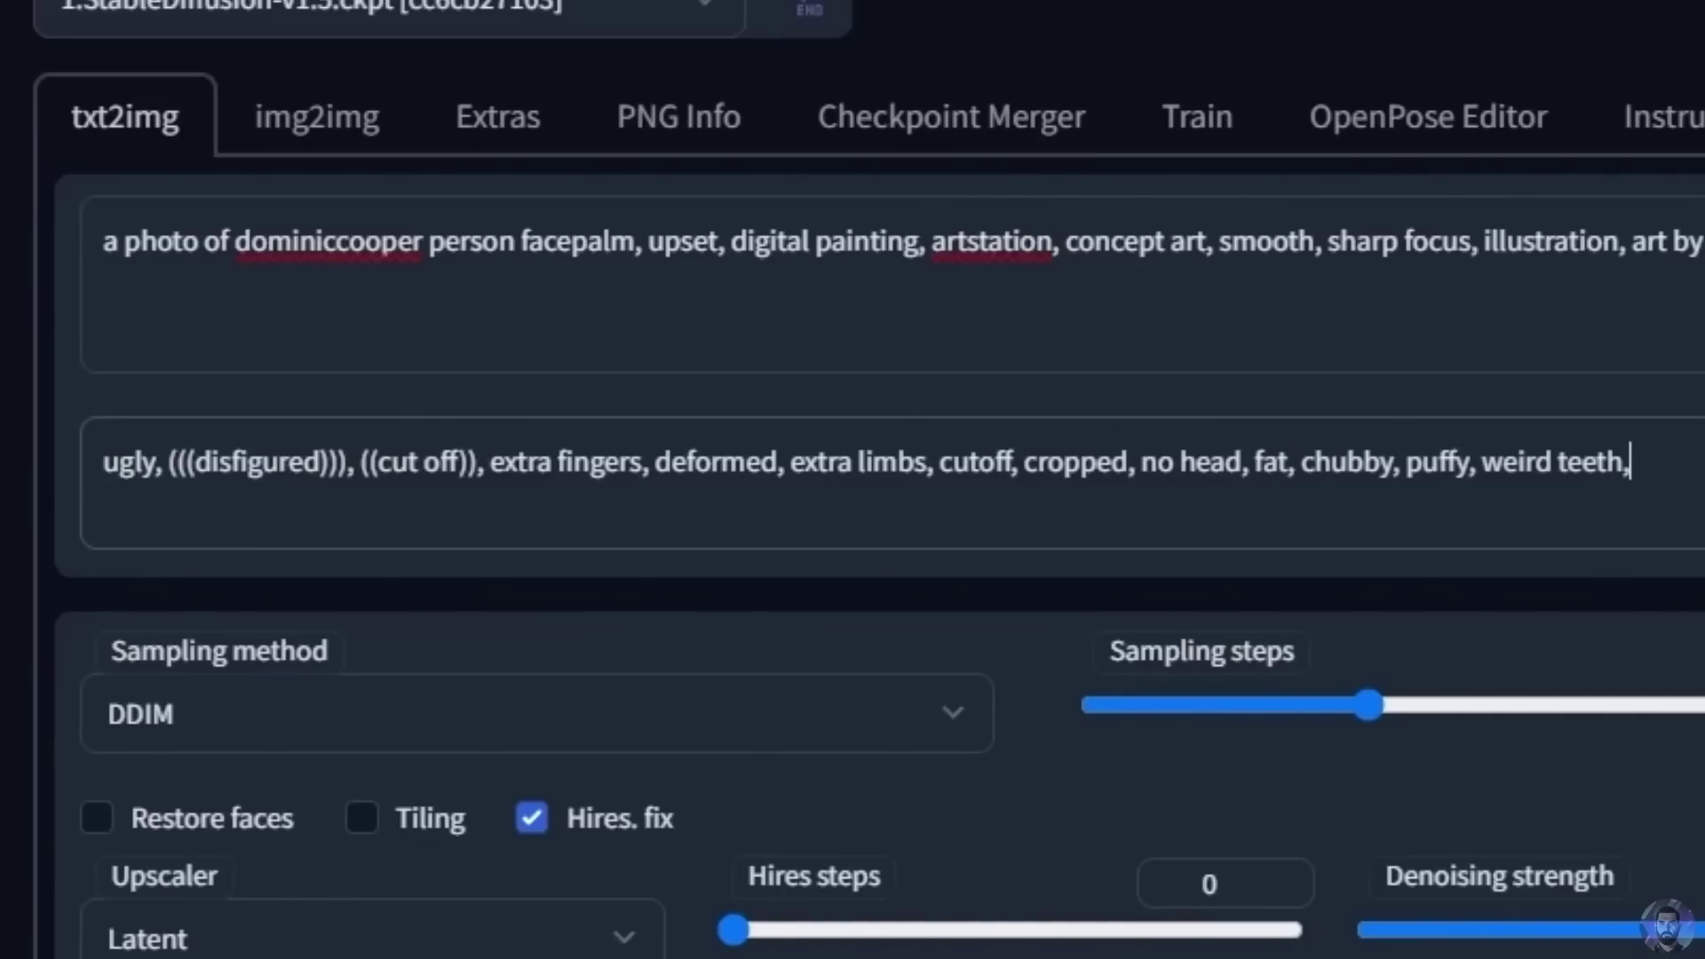
text(suit, tie)
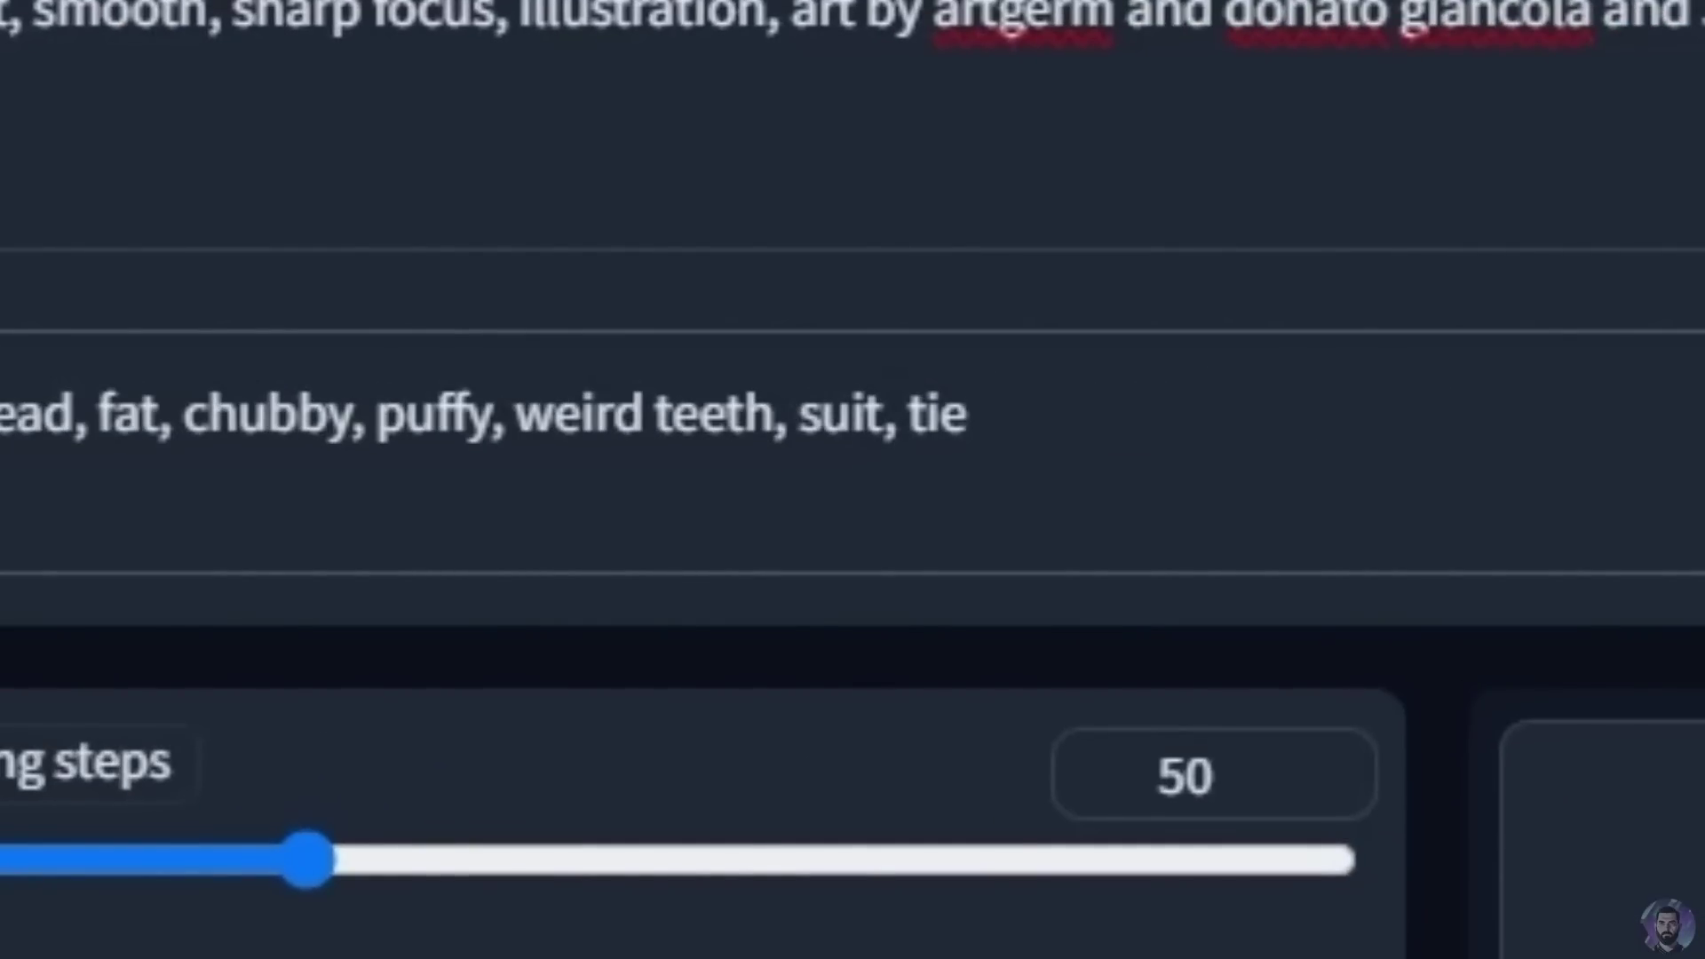
Keep DDIM, disable hires fix, and set 40 sampling steps, batch size 4 and seed -1
click(366, 446)
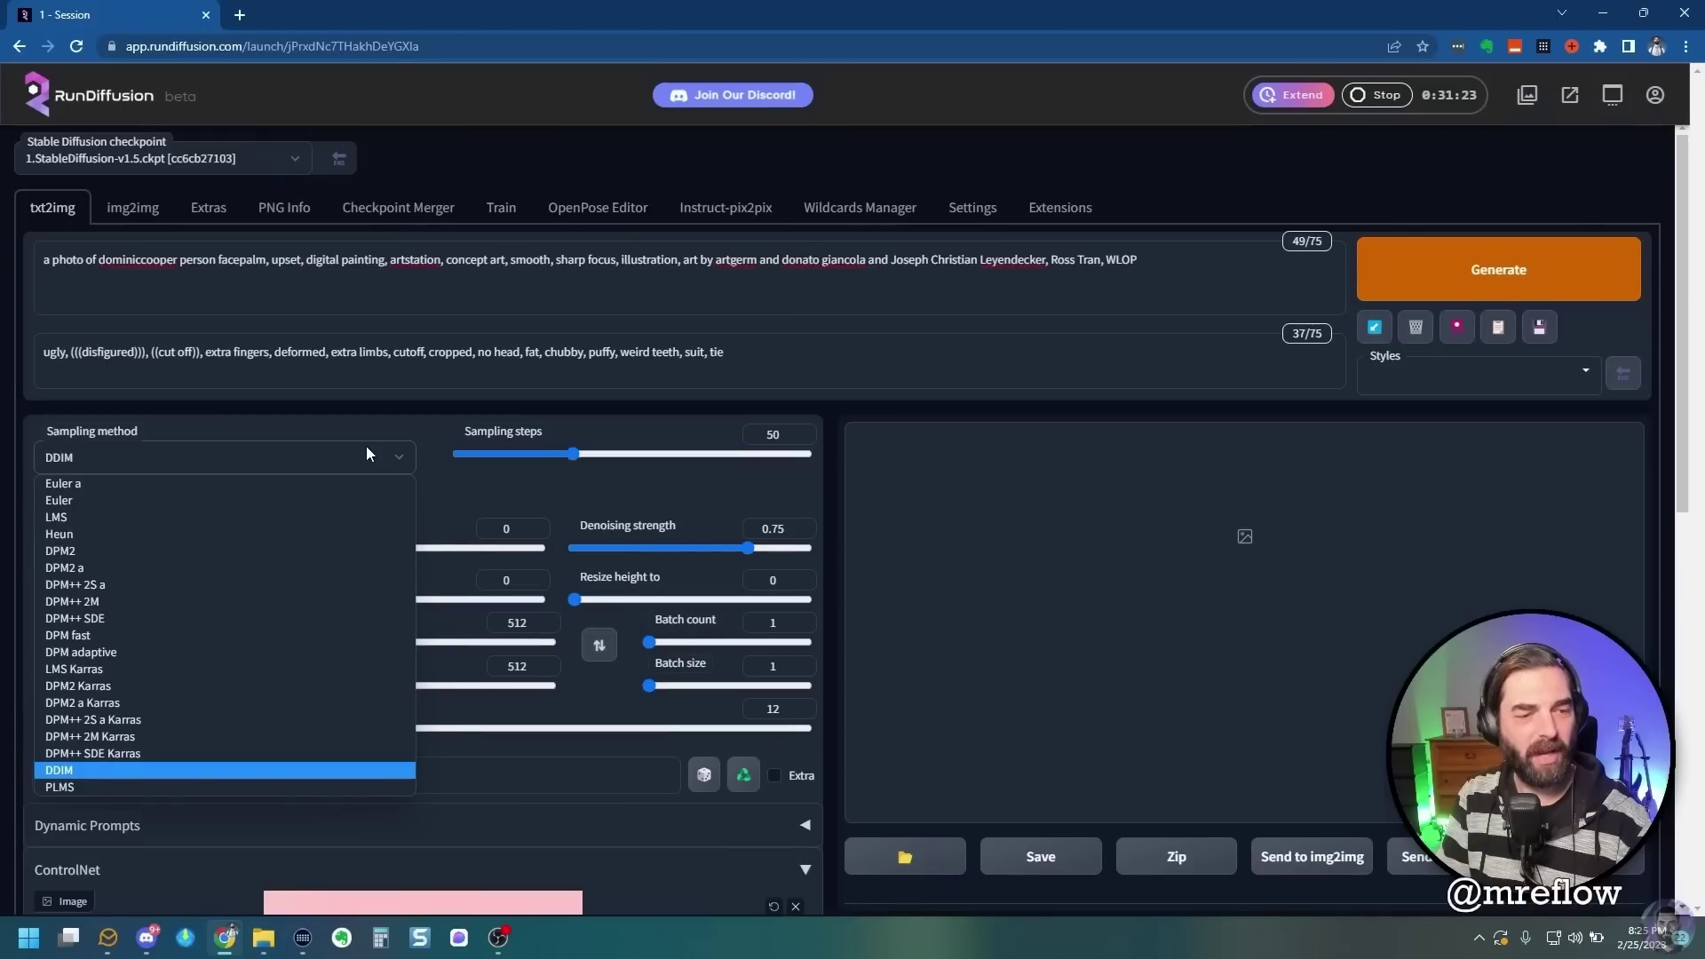
click(199, 765)
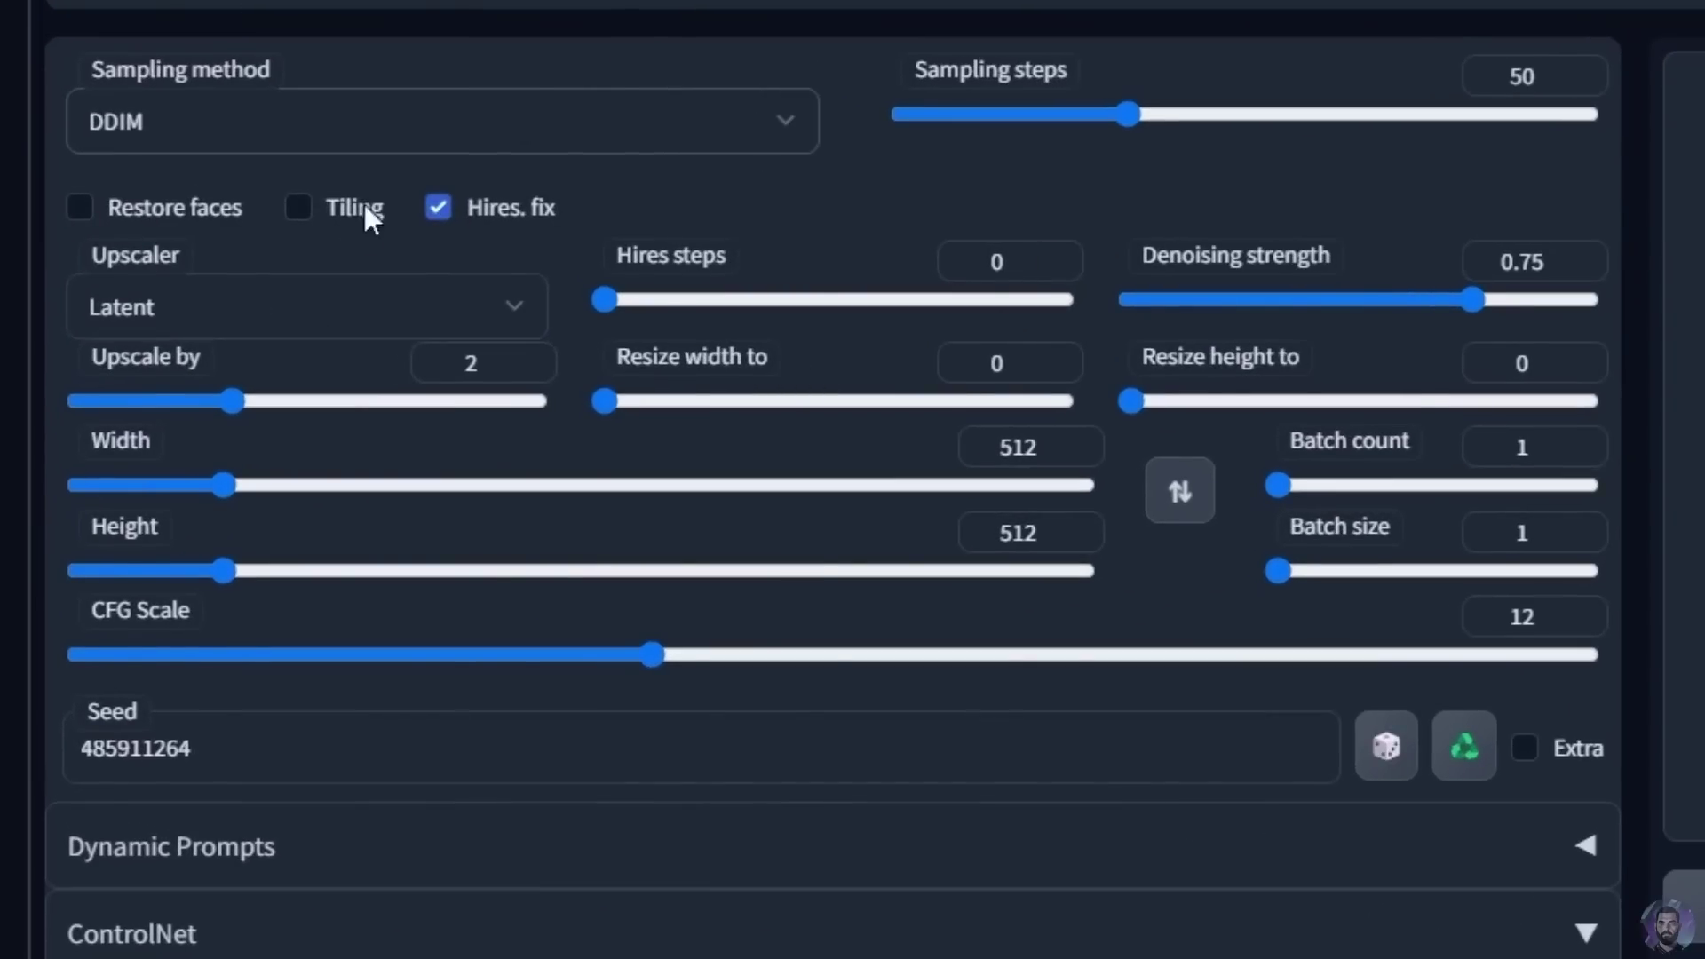
click(438, 207)
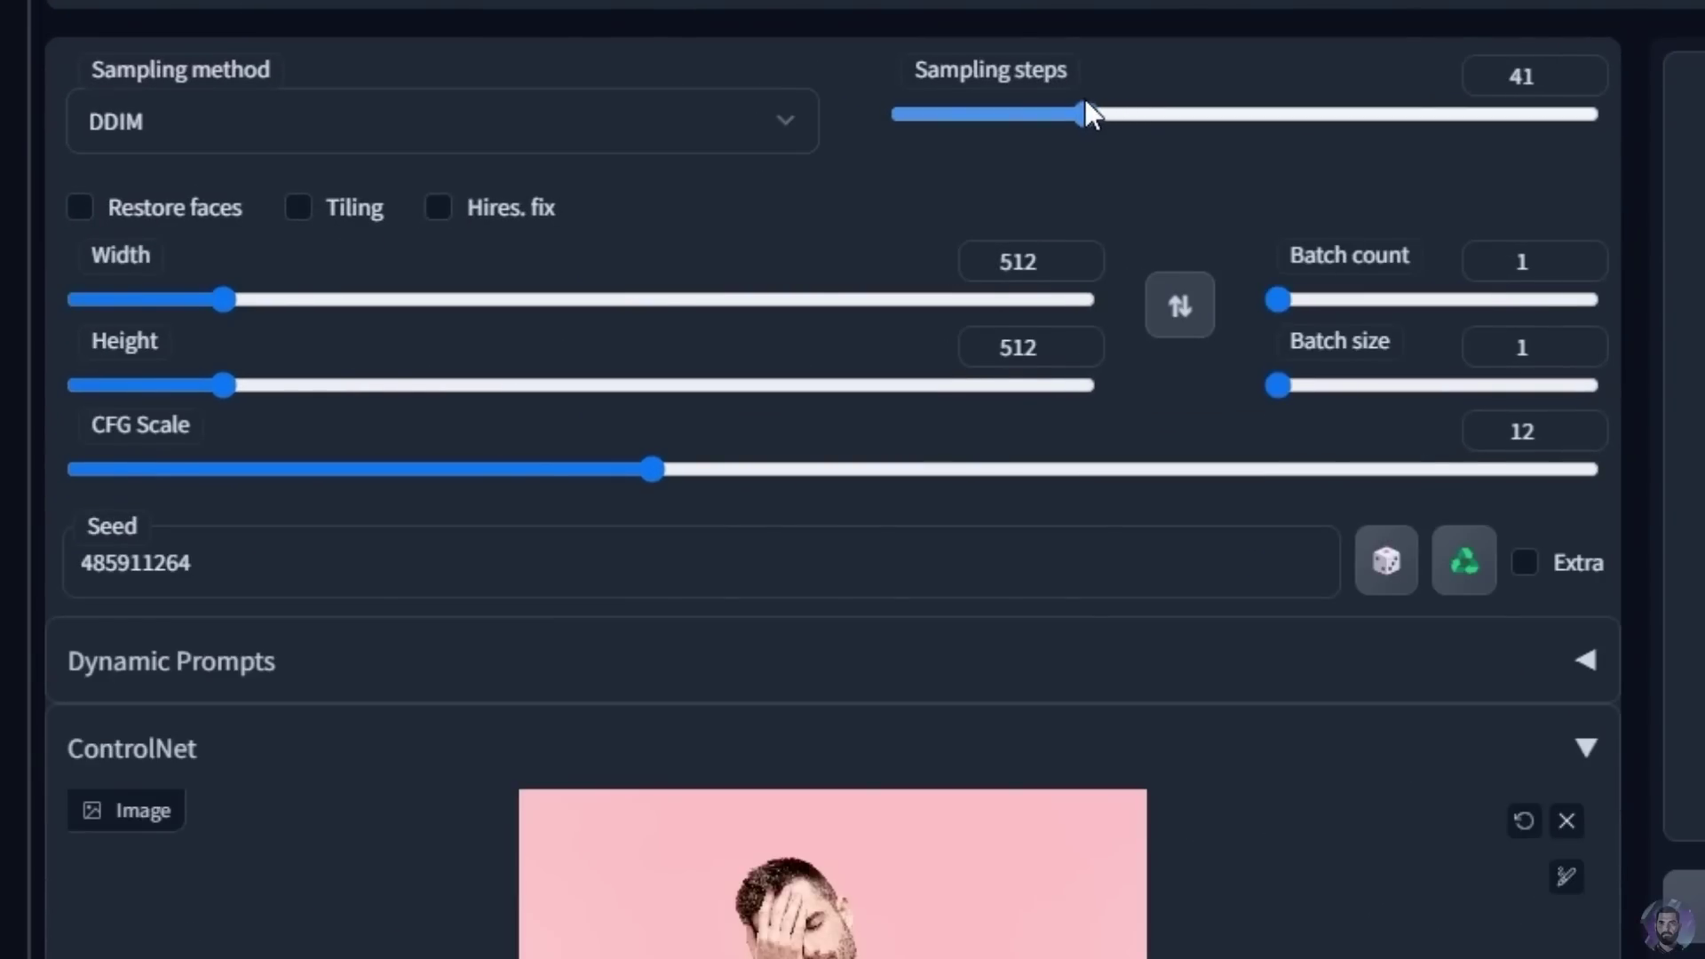
drag(1077, 101, 1084, 102)
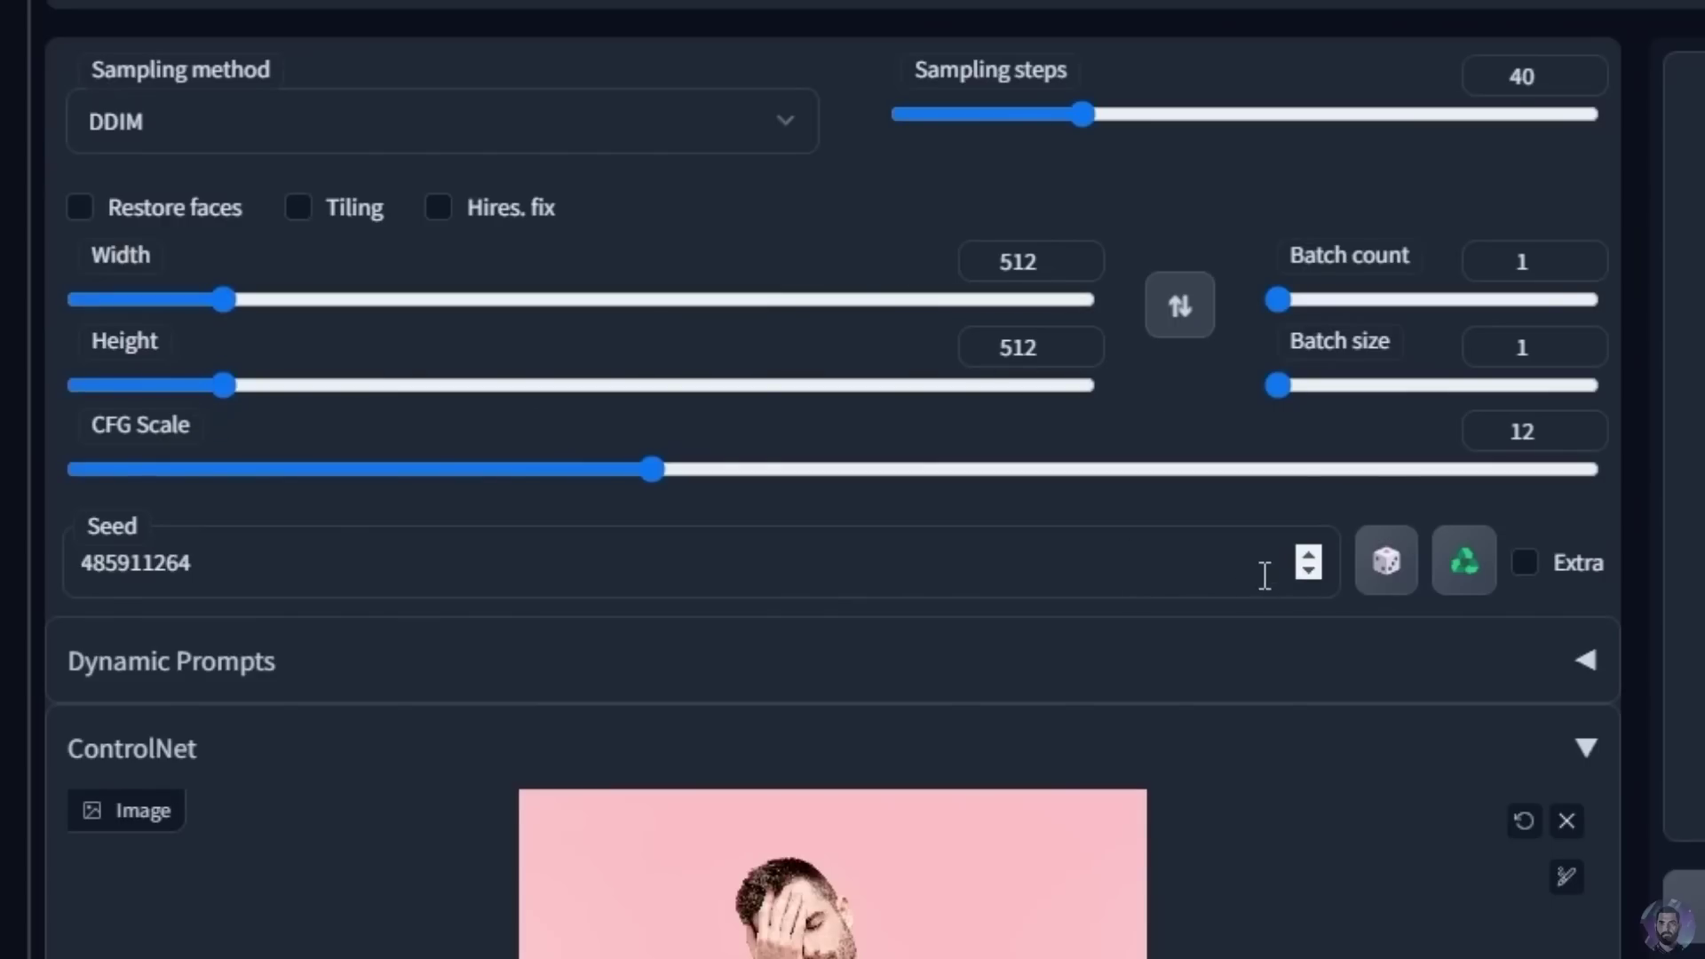
drag(1276, 381, 1358, 390)
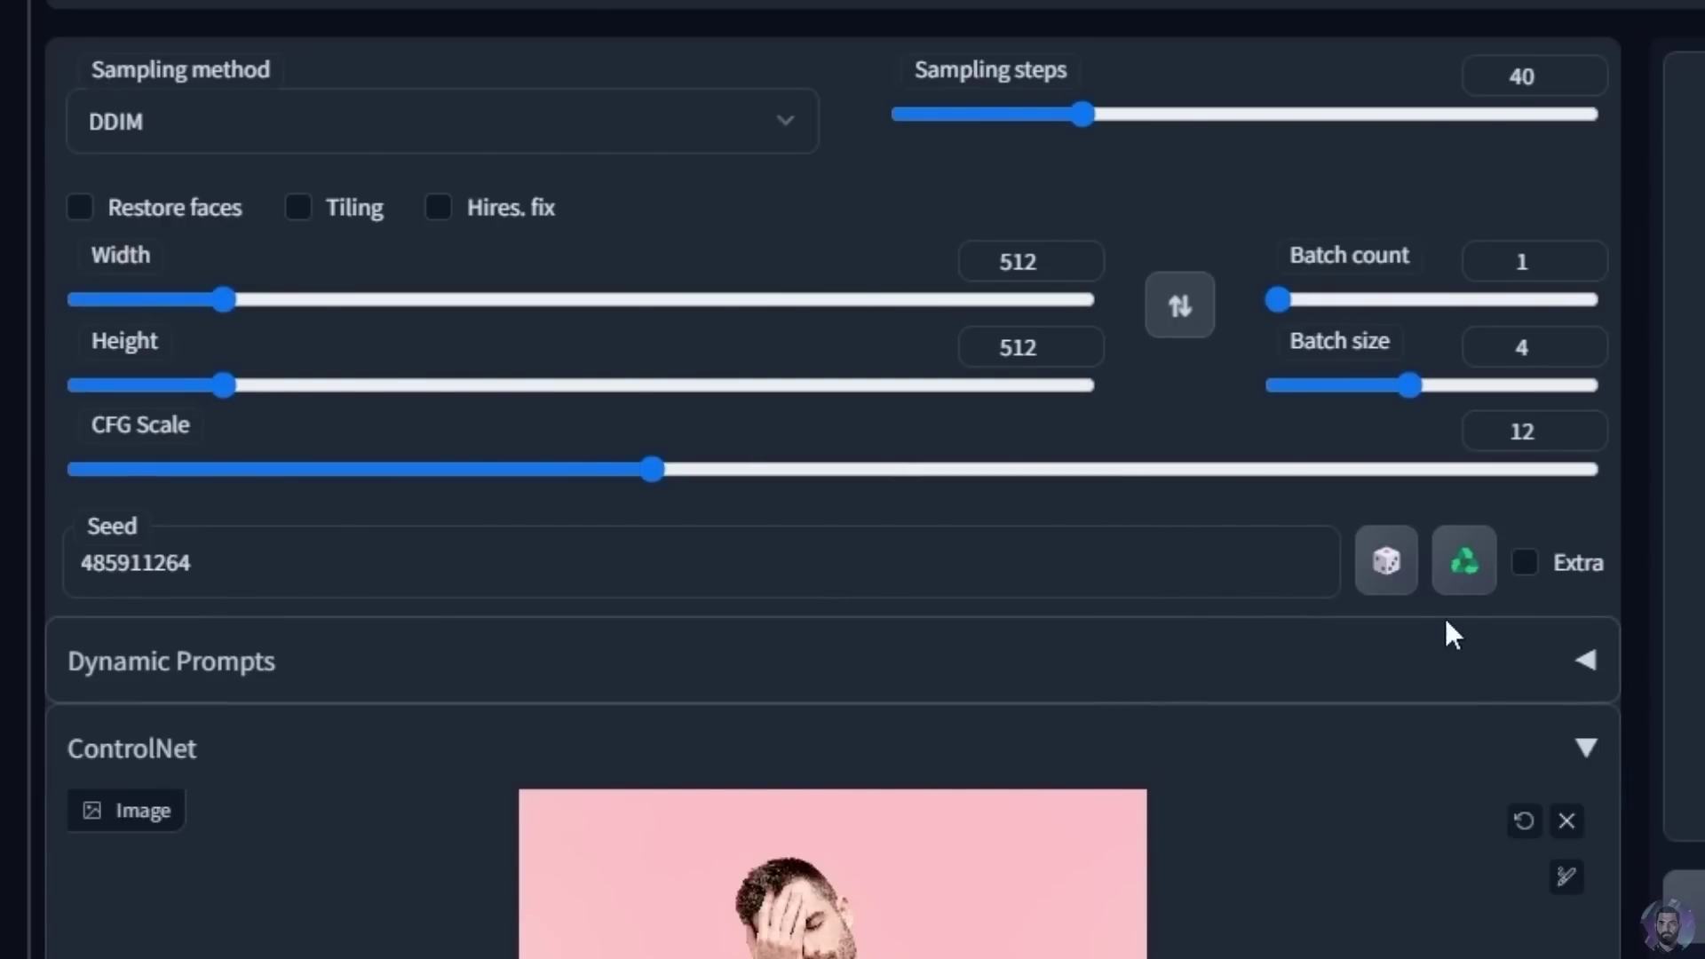
click(1386, 560)
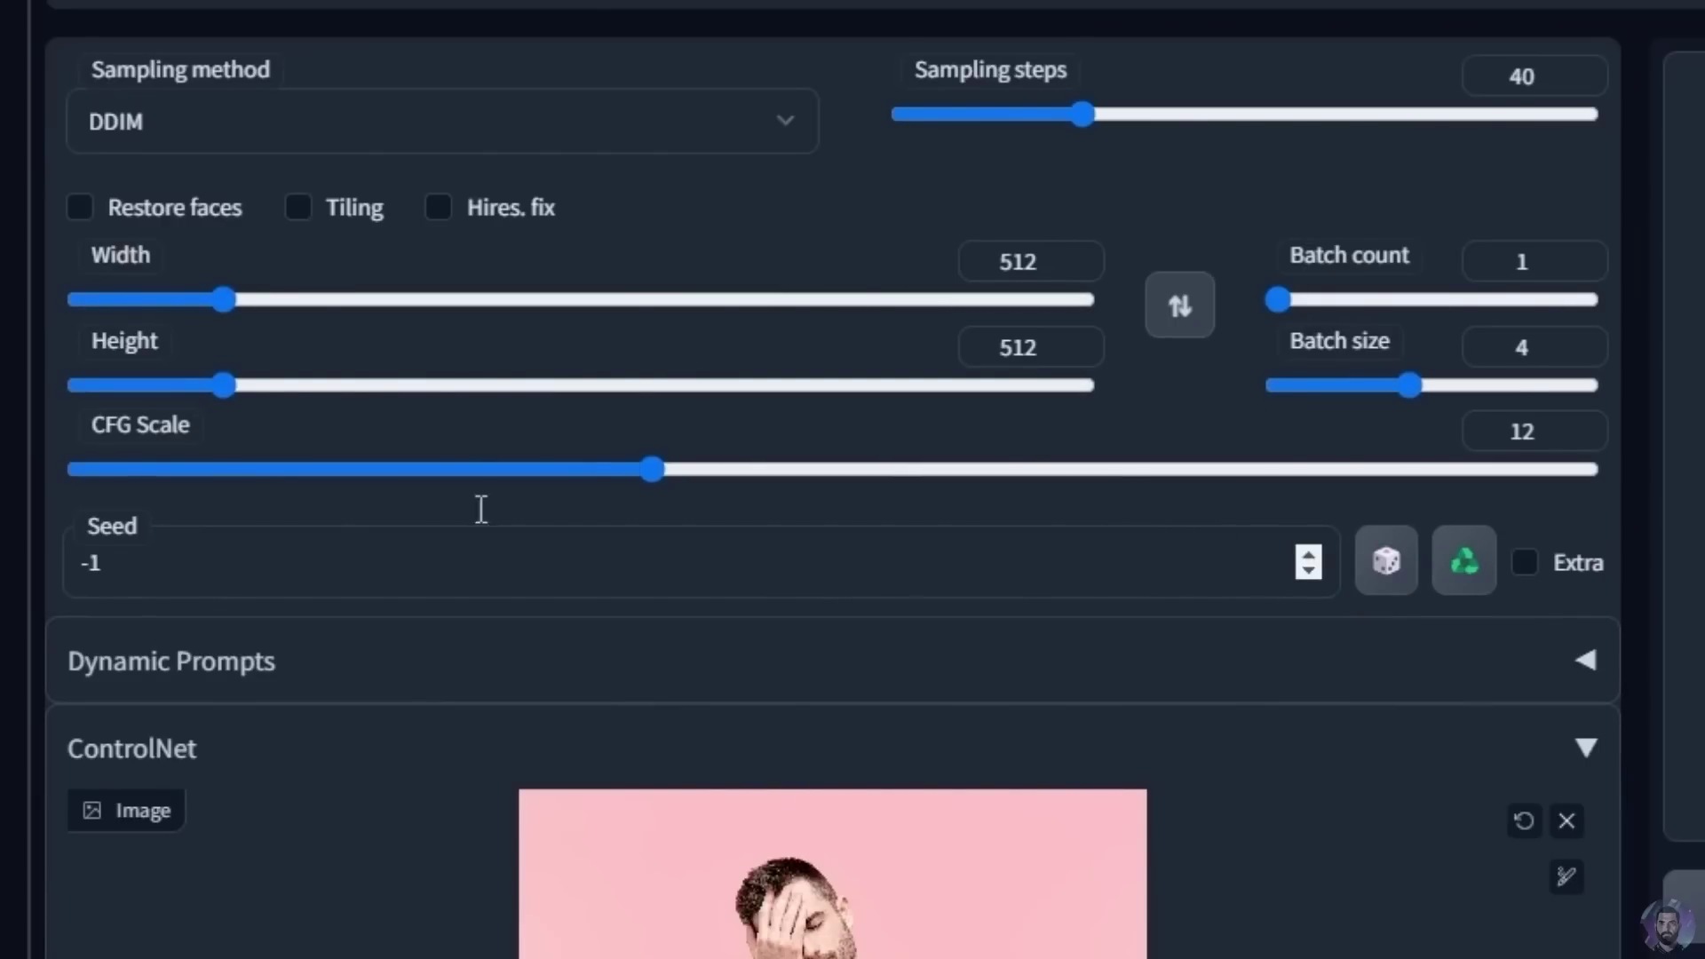
double_click(146, 582)
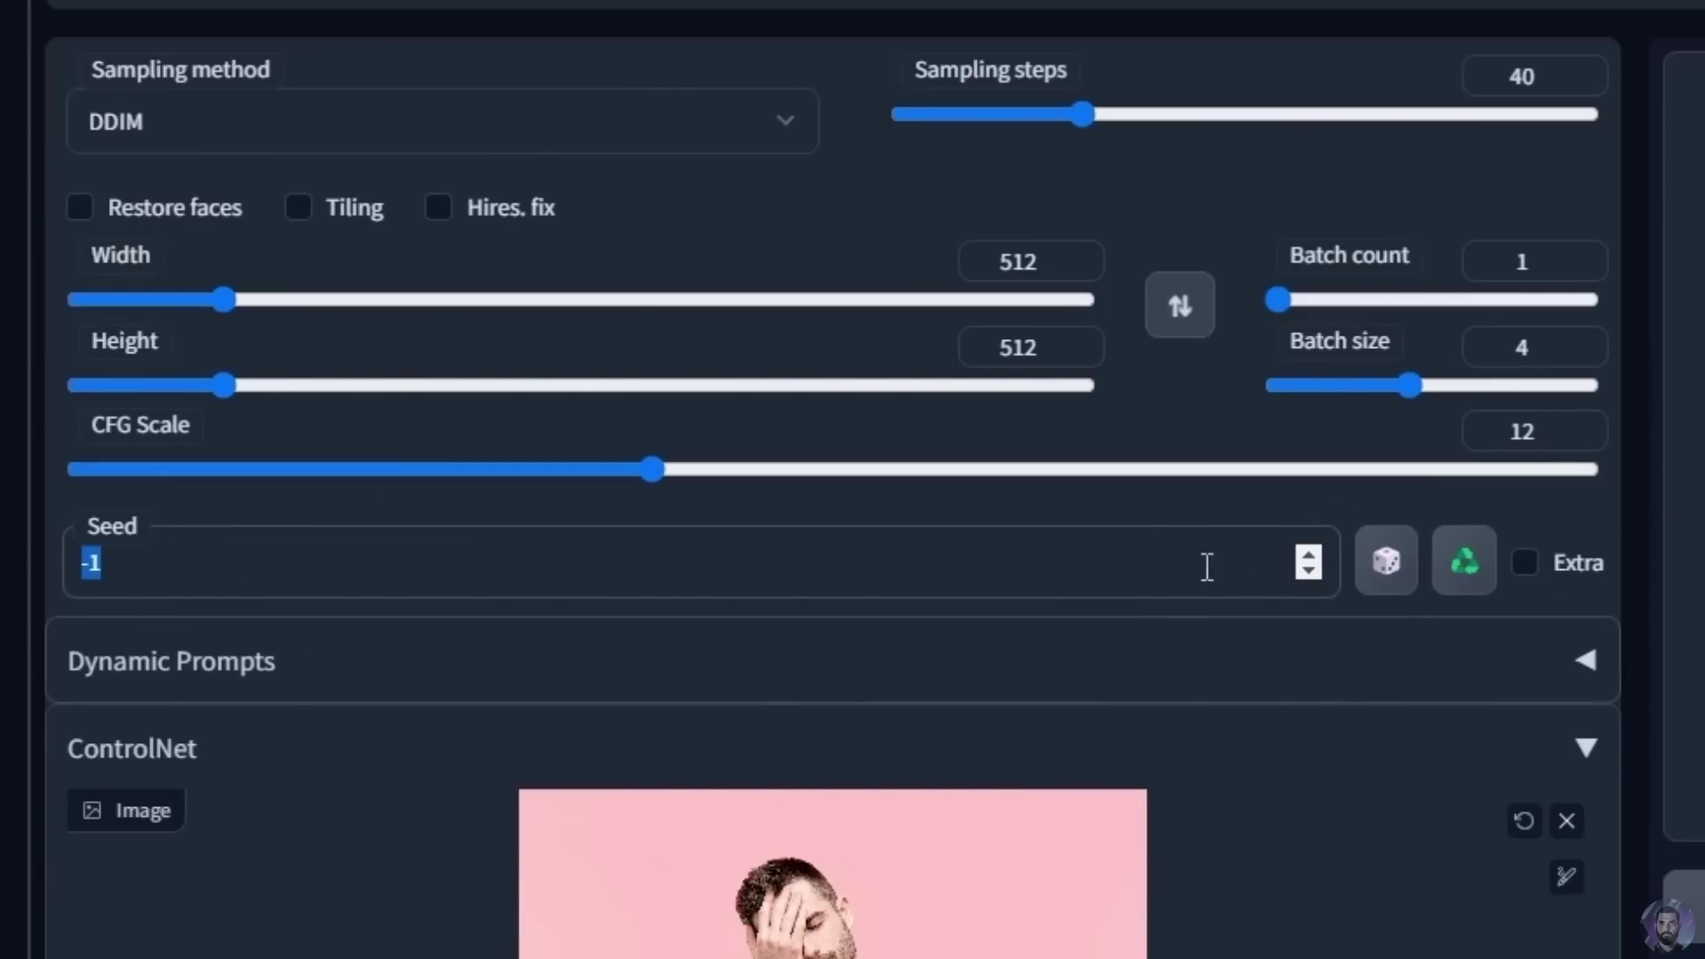
scroll(1209, 563, down, 9)
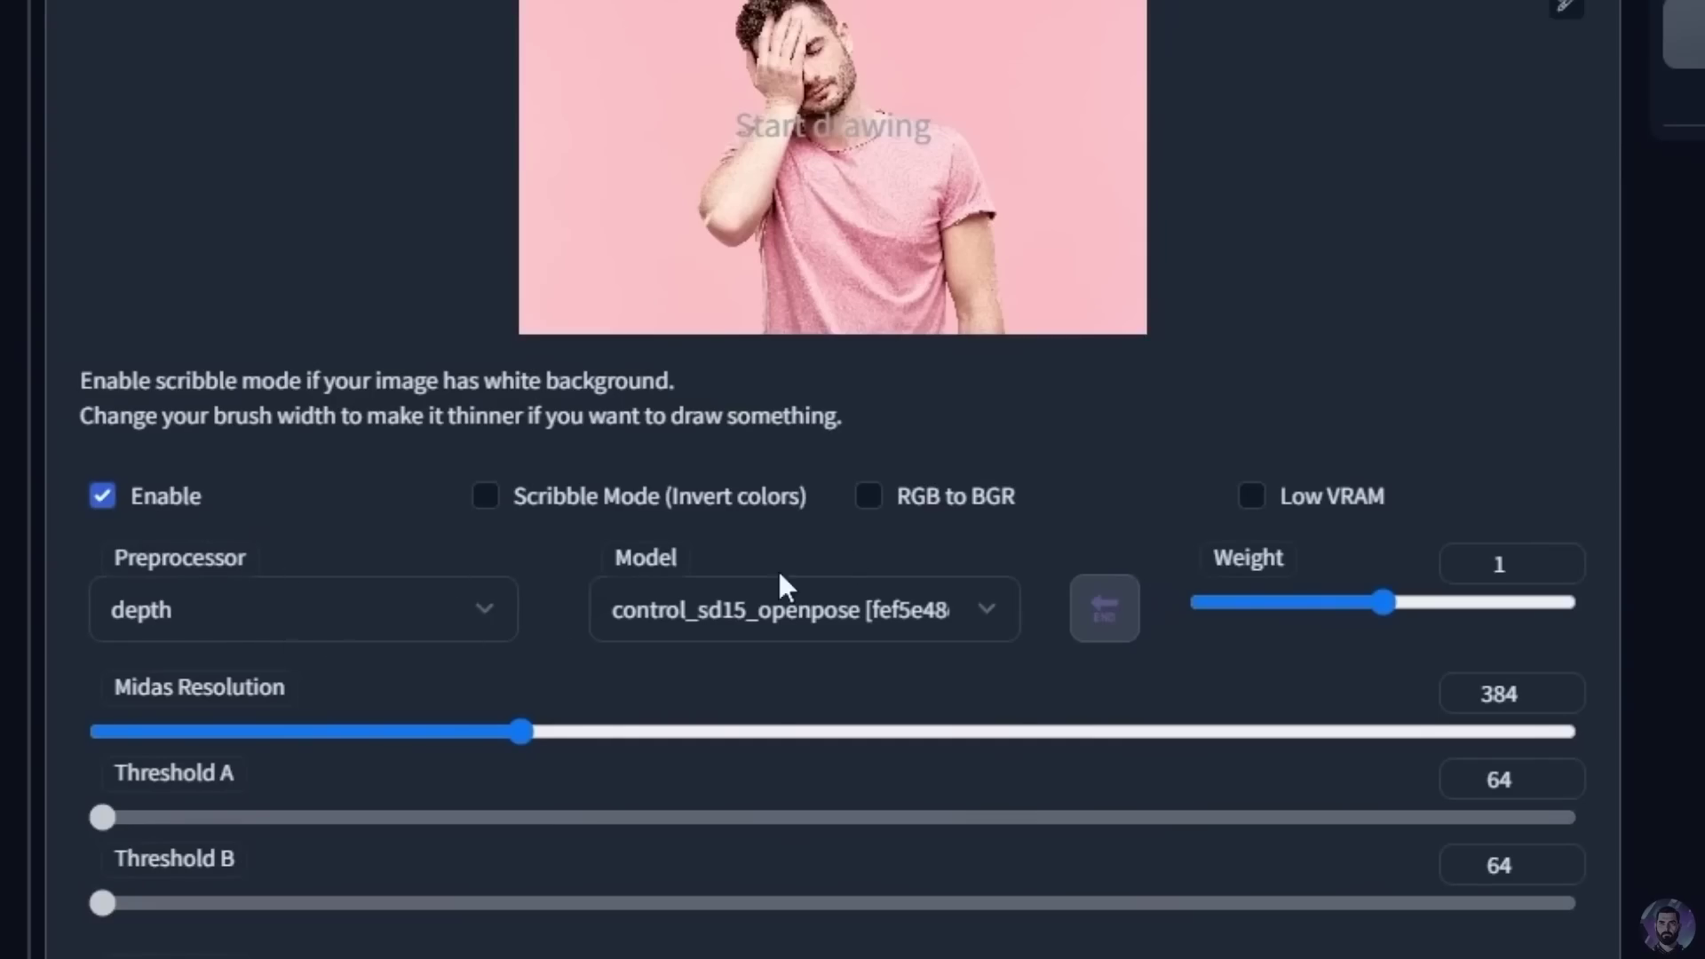
scroll(857, 668, down, 5)
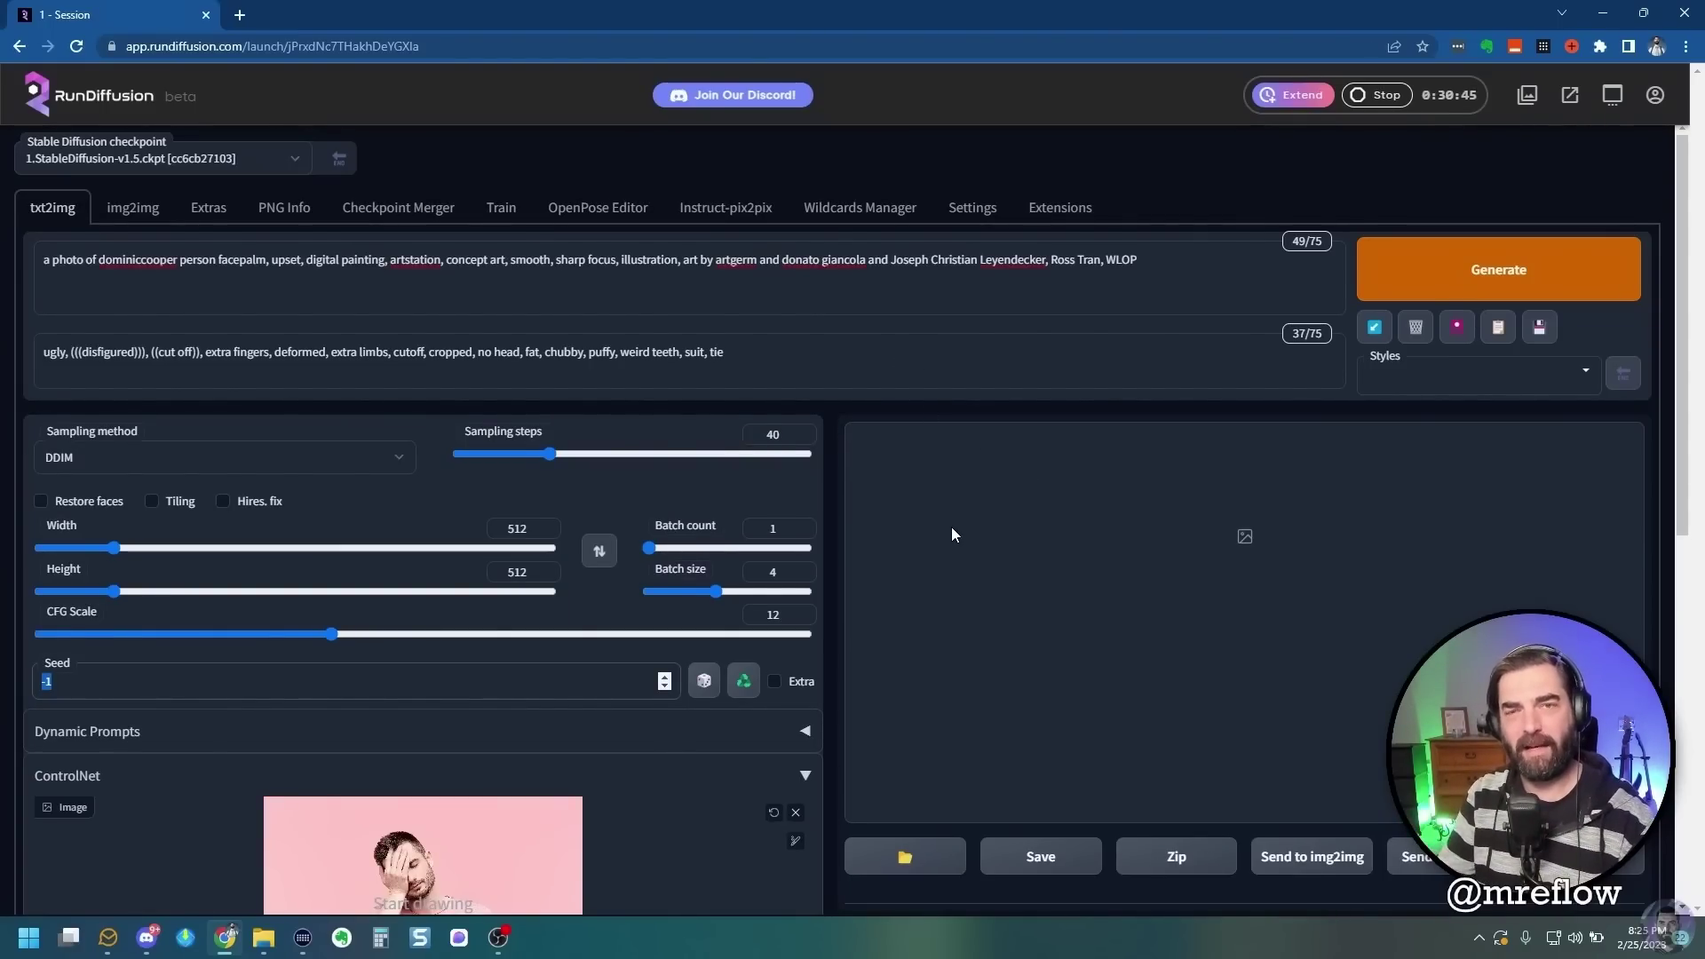
Generate four facepalm portraits and browse them, ending on the grey-shirt image
click(1469, 279)
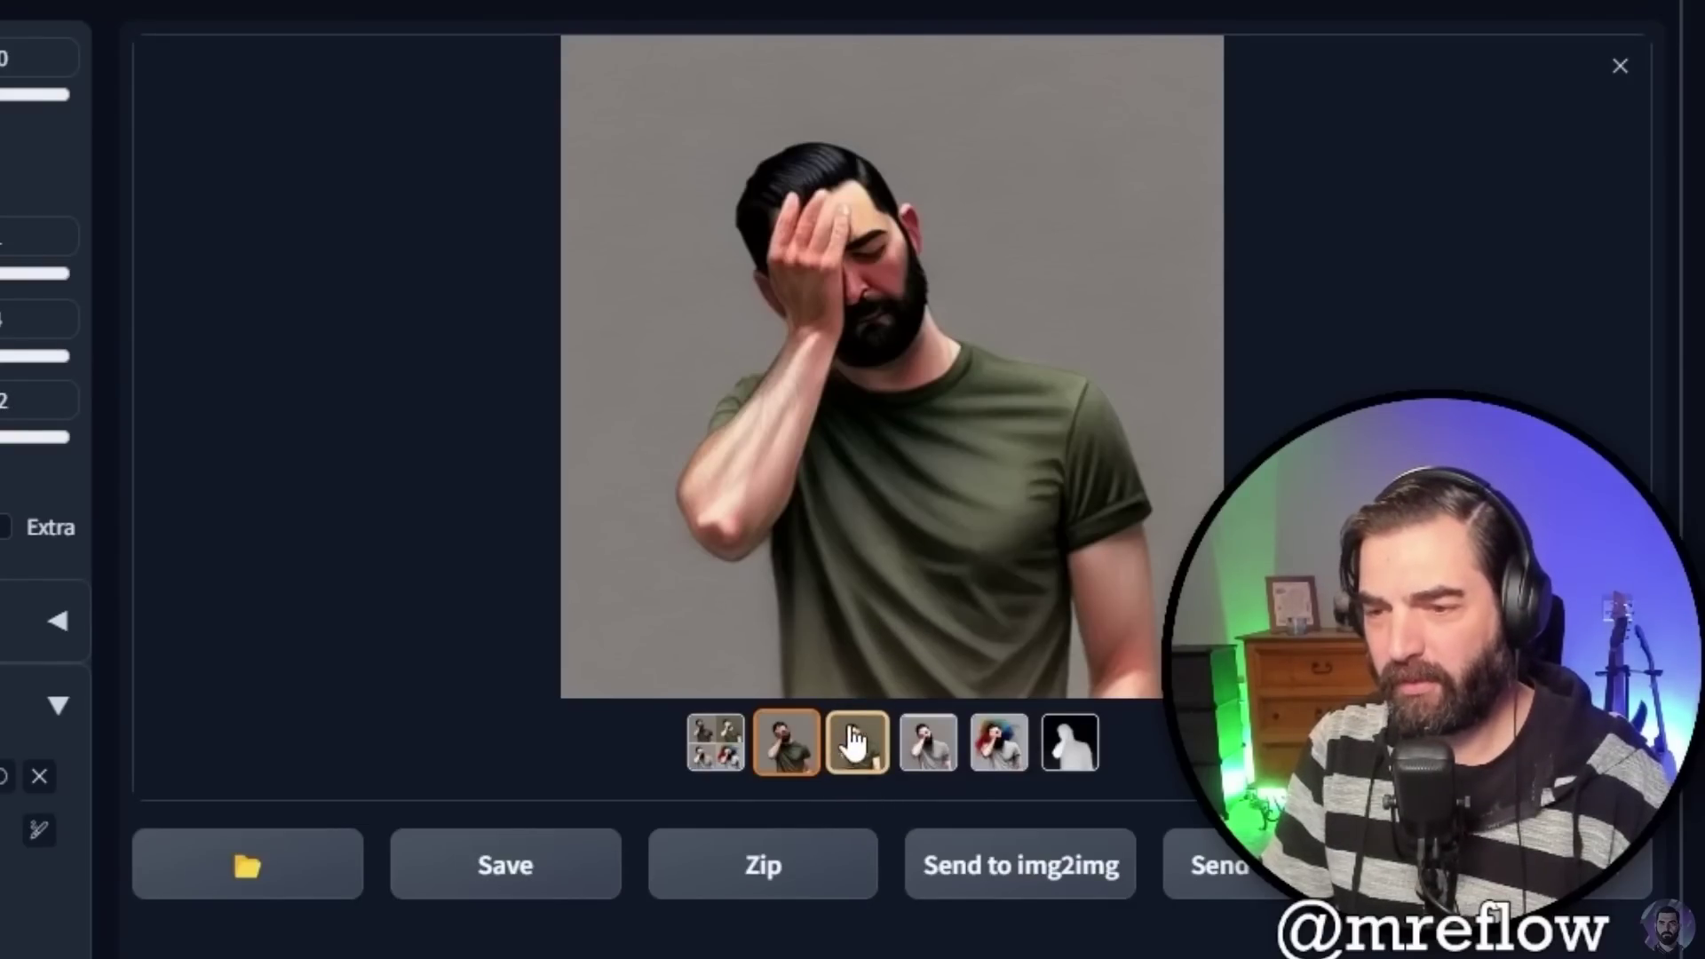
click(857, 740)
click(936, 514)
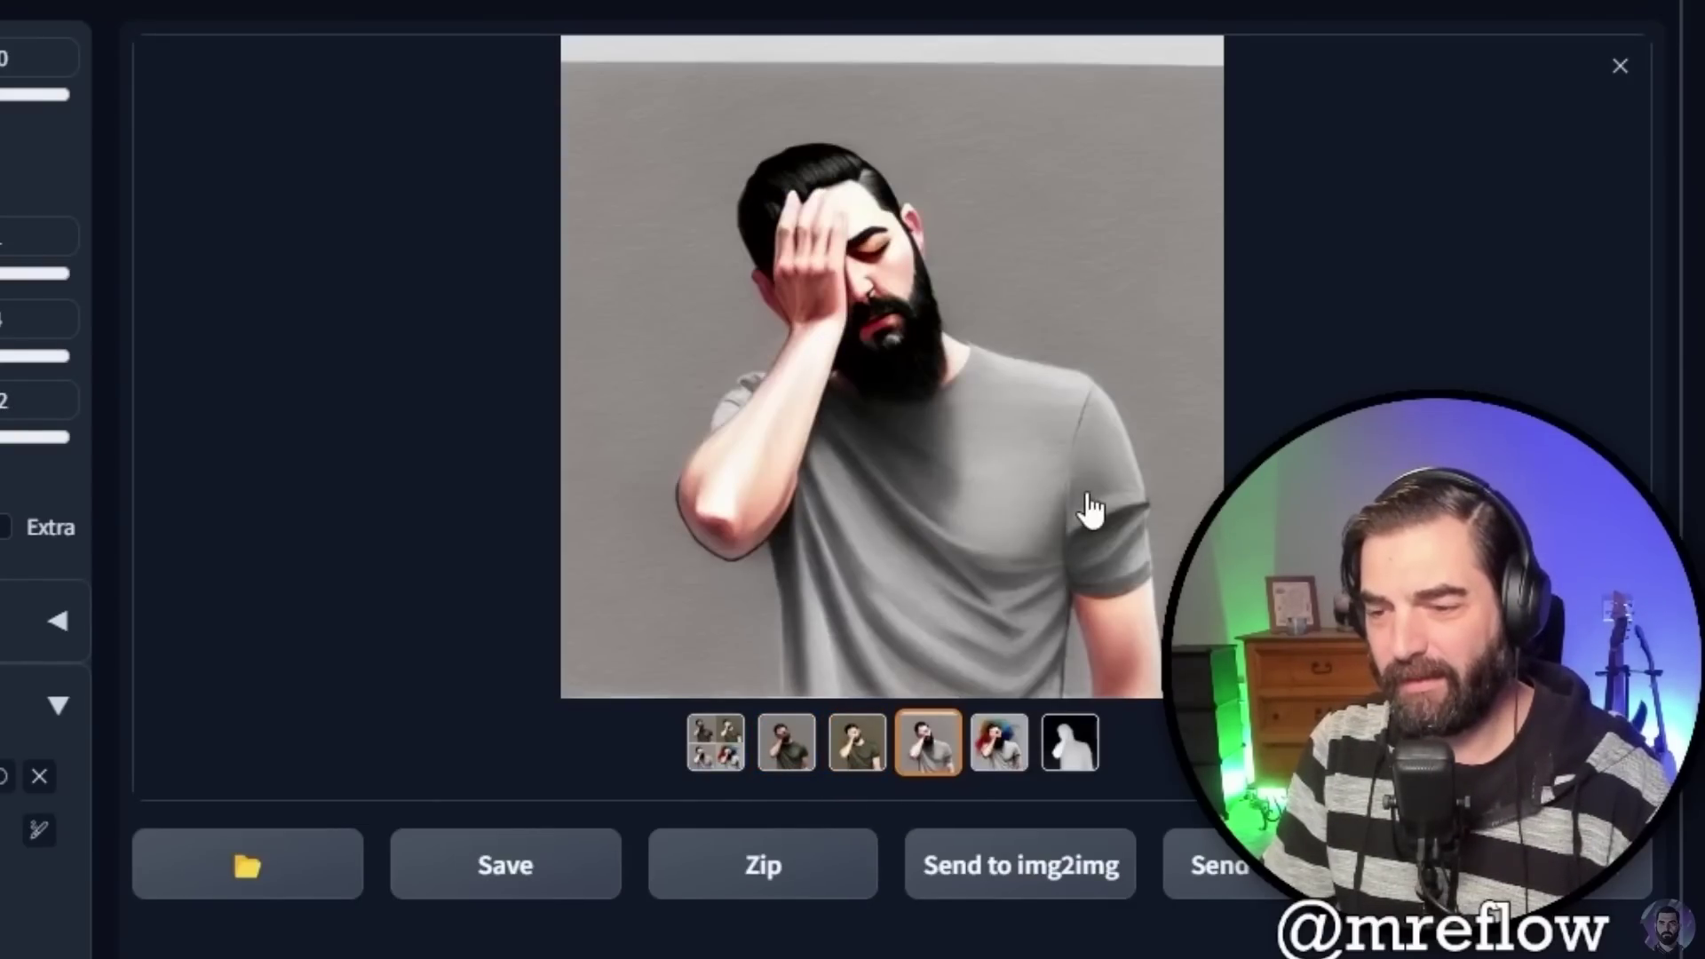
click(1139, 506)
click(943, 743)
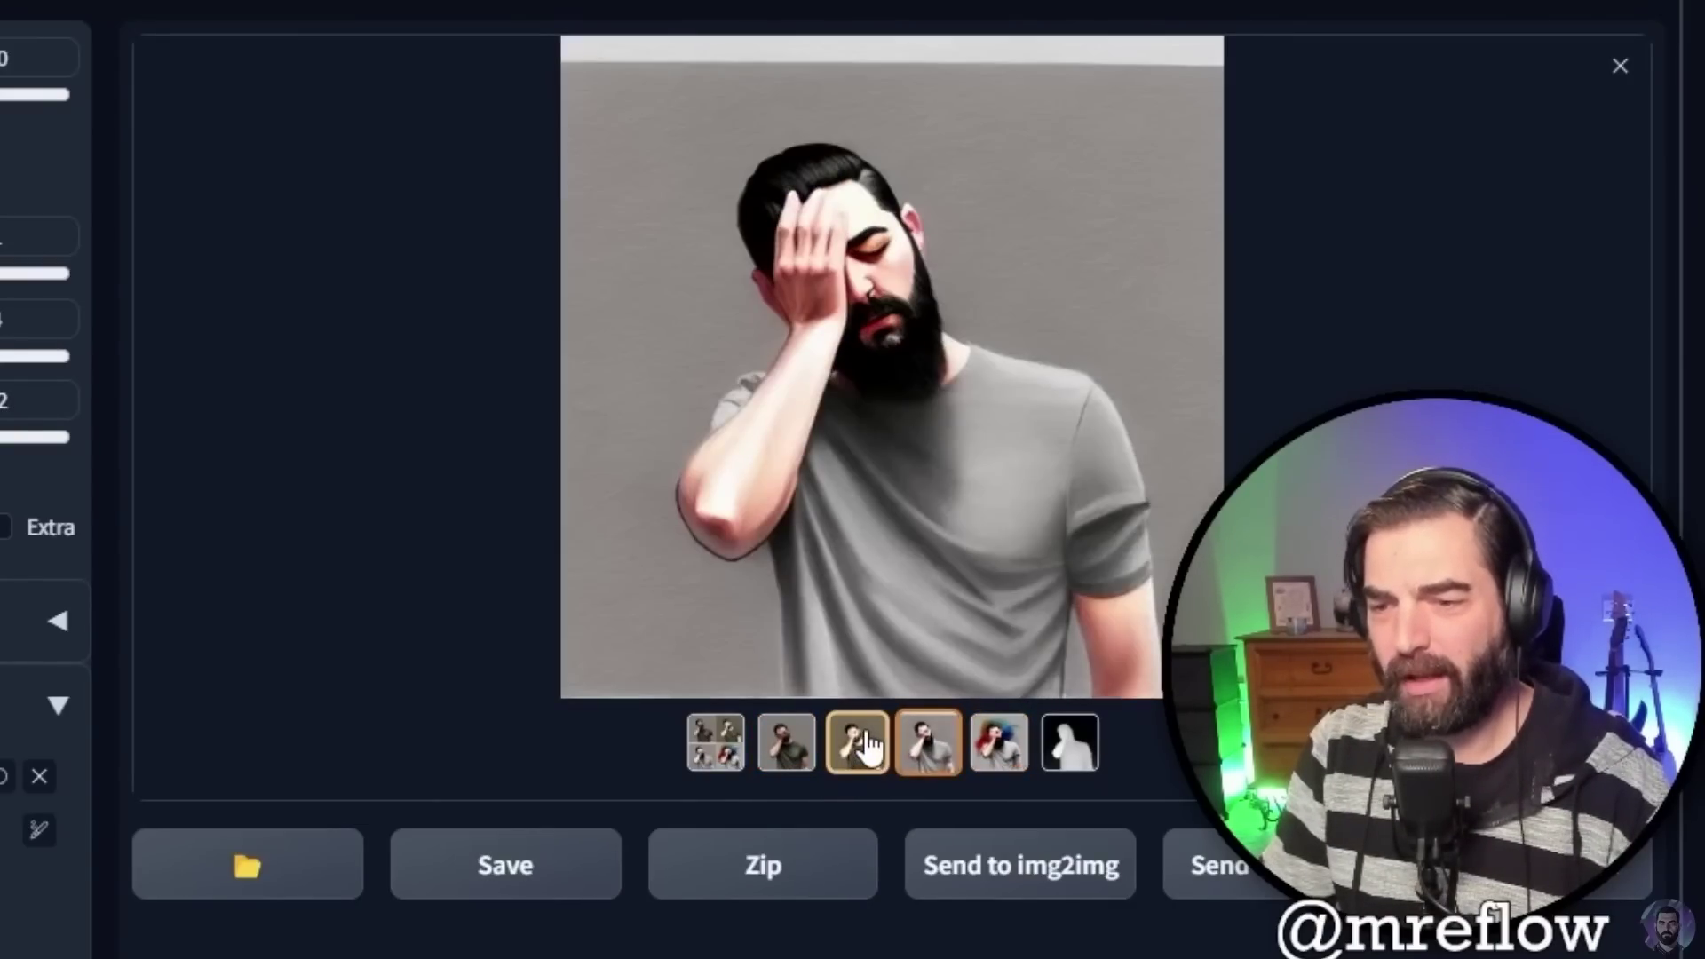
click(857, 742)
click(815, 743)
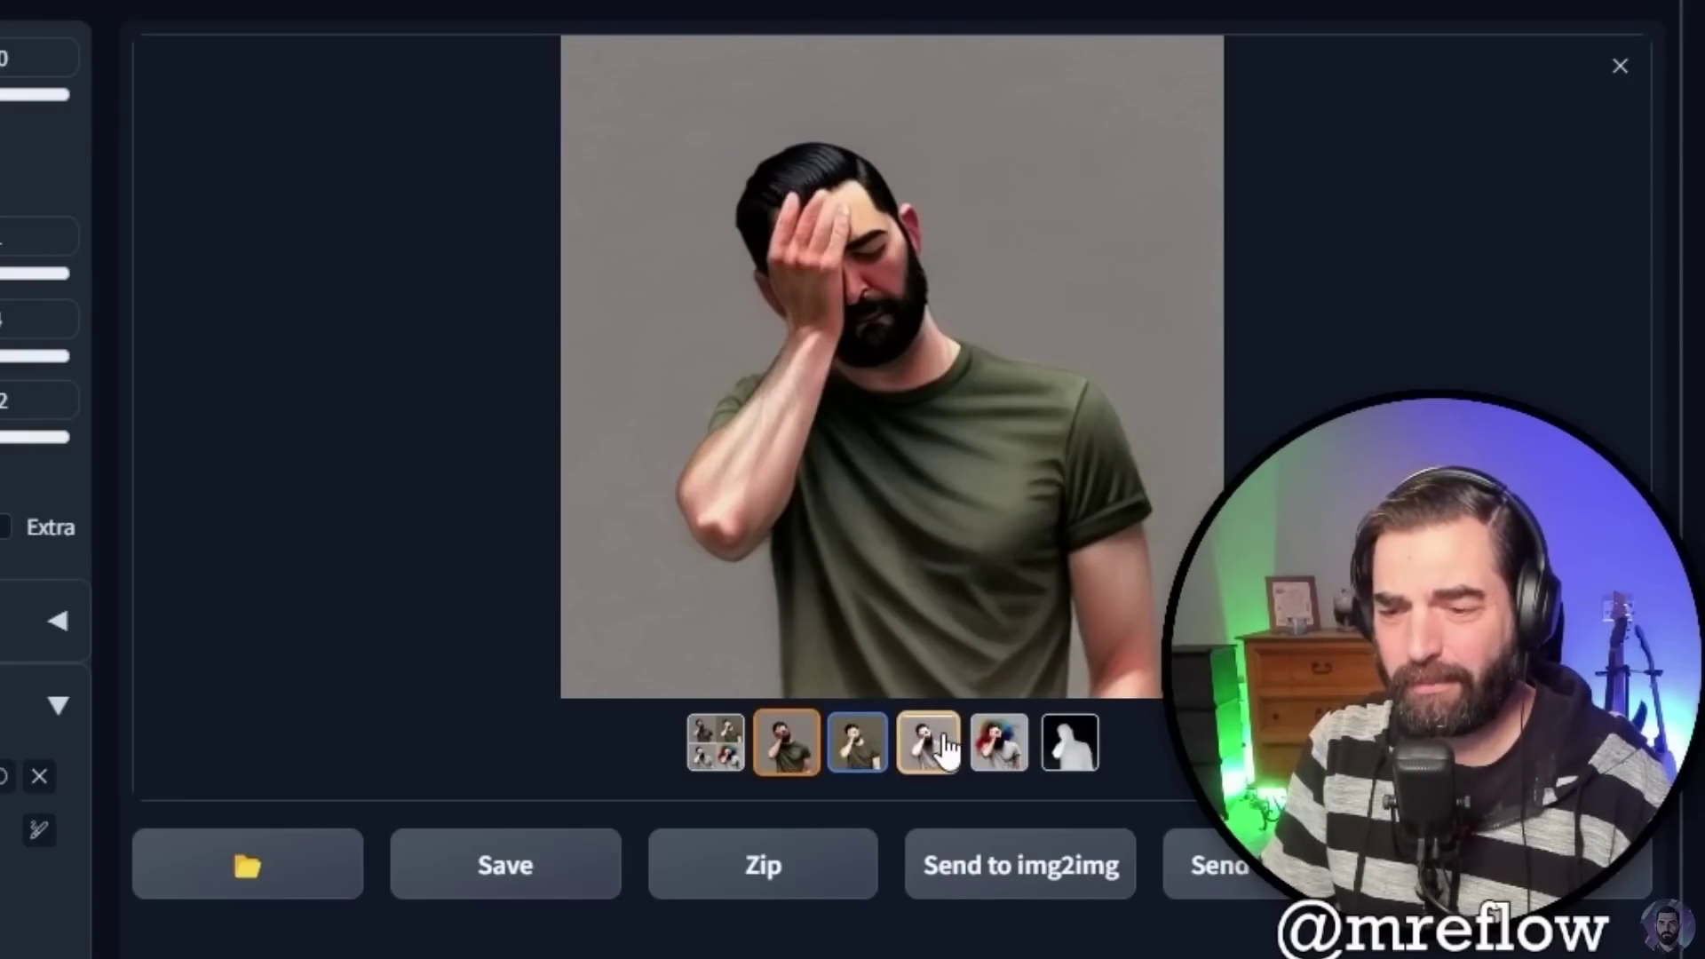
click(857, 742)
click(928, 742)
click(999, 744)
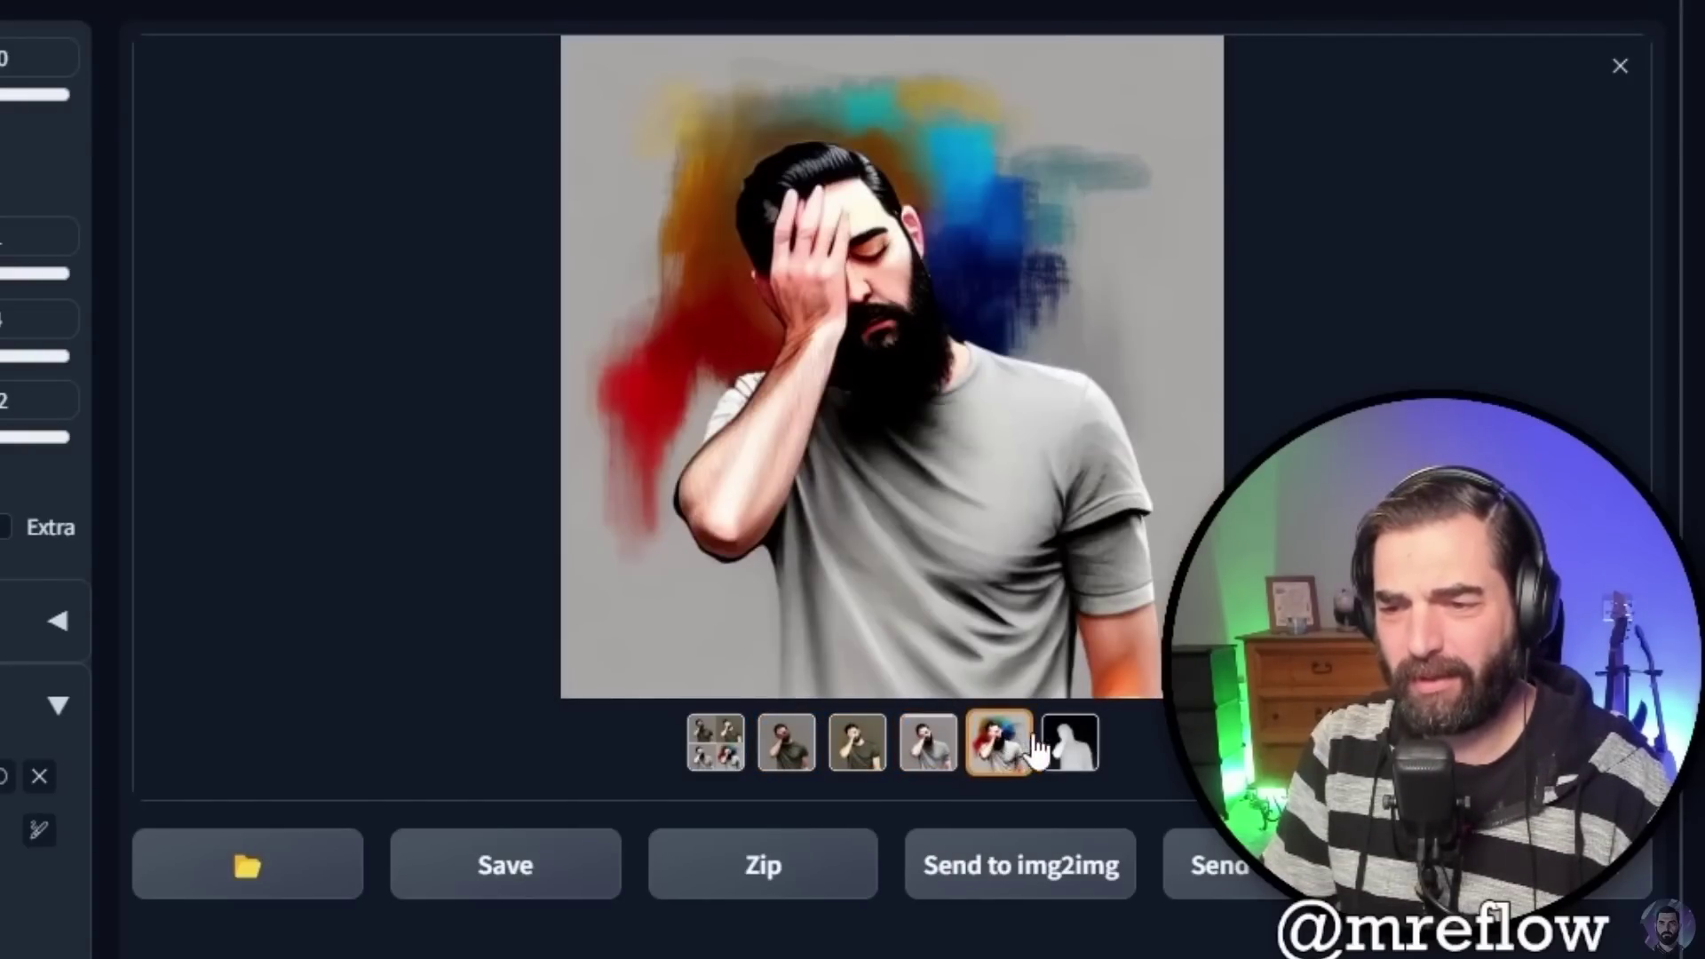
key(Left)
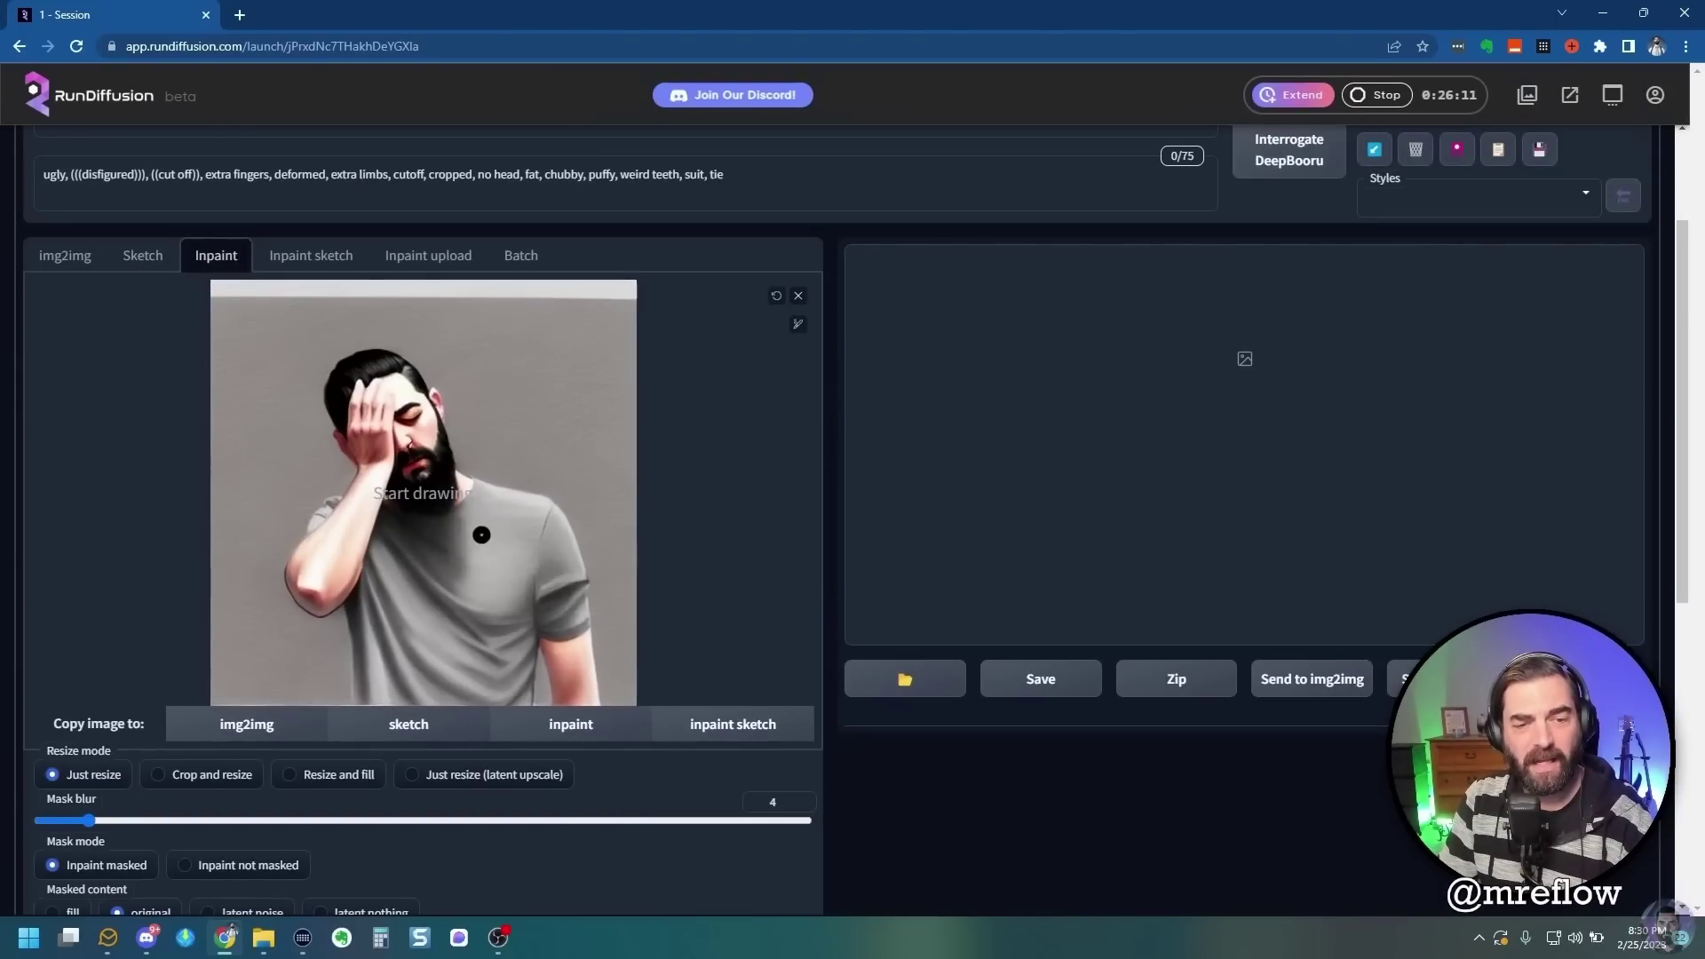
Paint an inpainting mask over the man's hair, face and beard, leaving the hand unmasked
scroll(851, 696, up, 1)
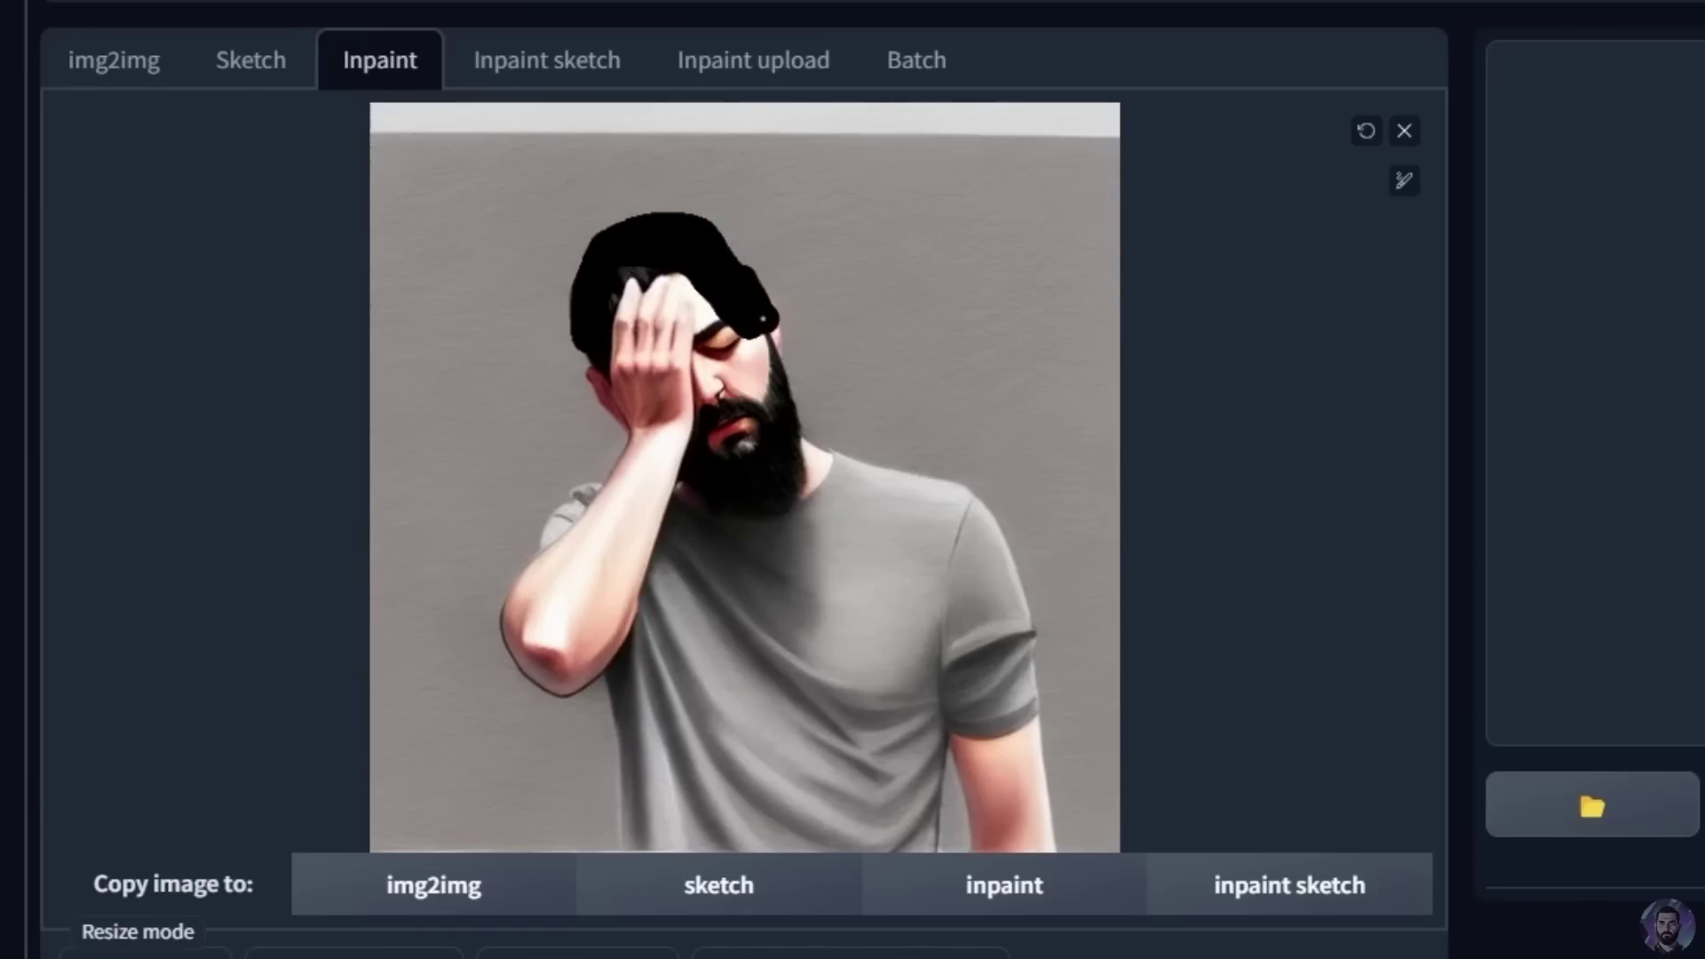
drag(763, 320, 797, 478)
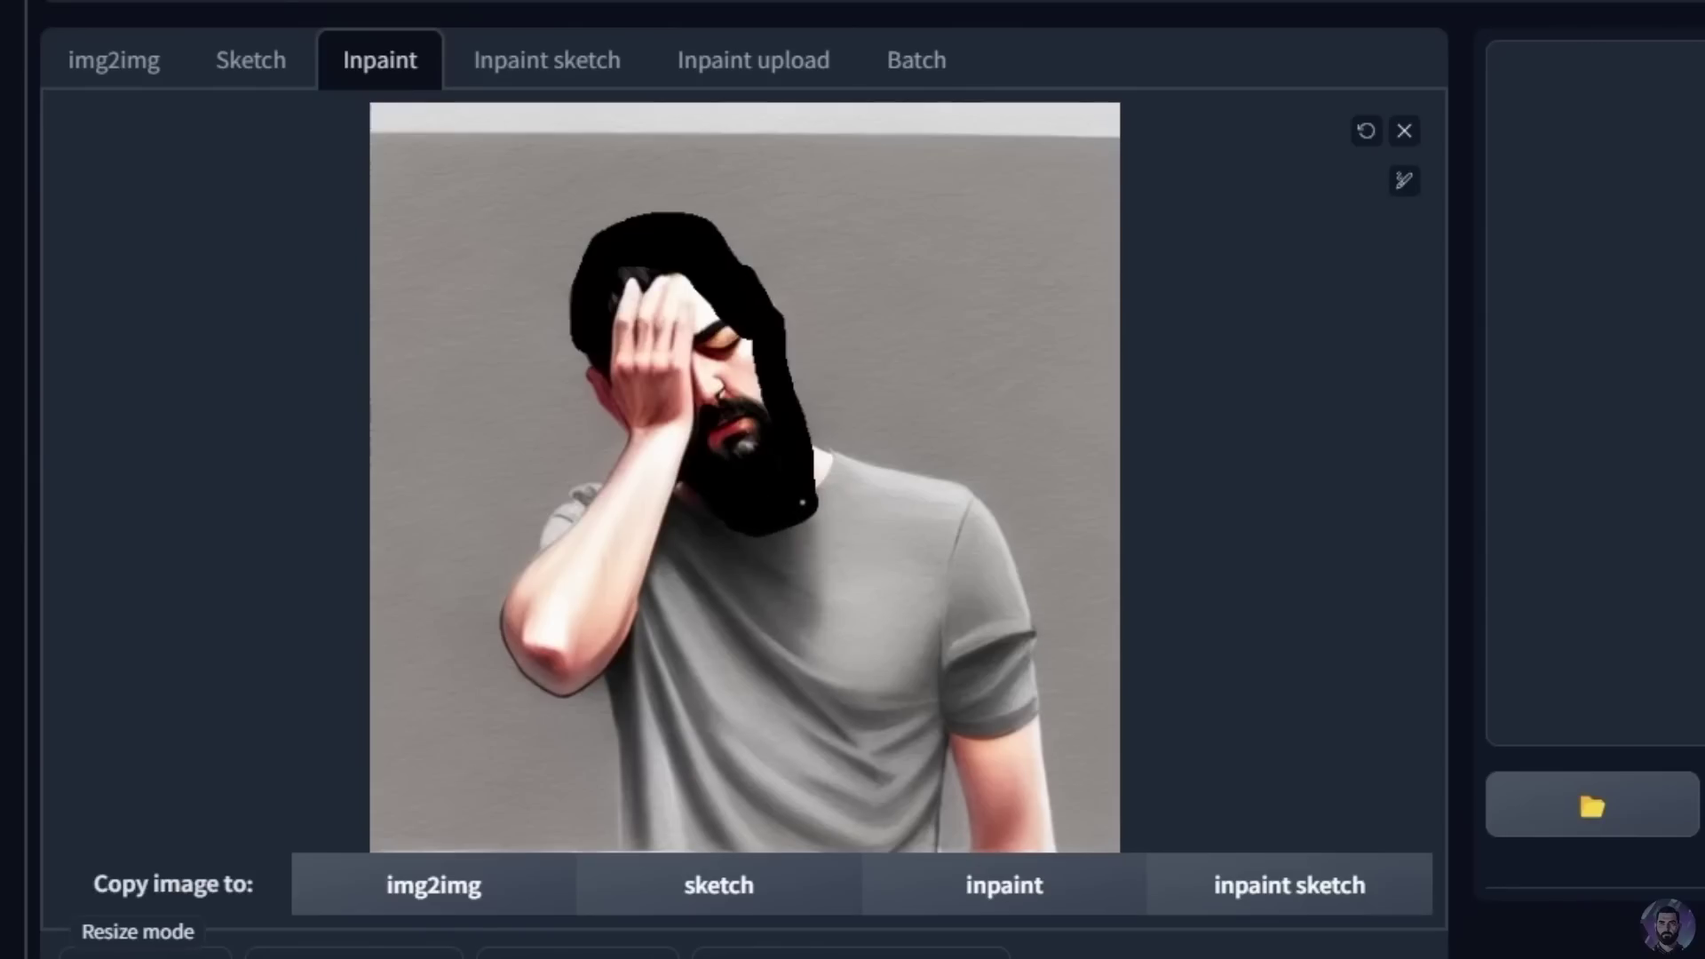
drag(724, 307, 737, 444)
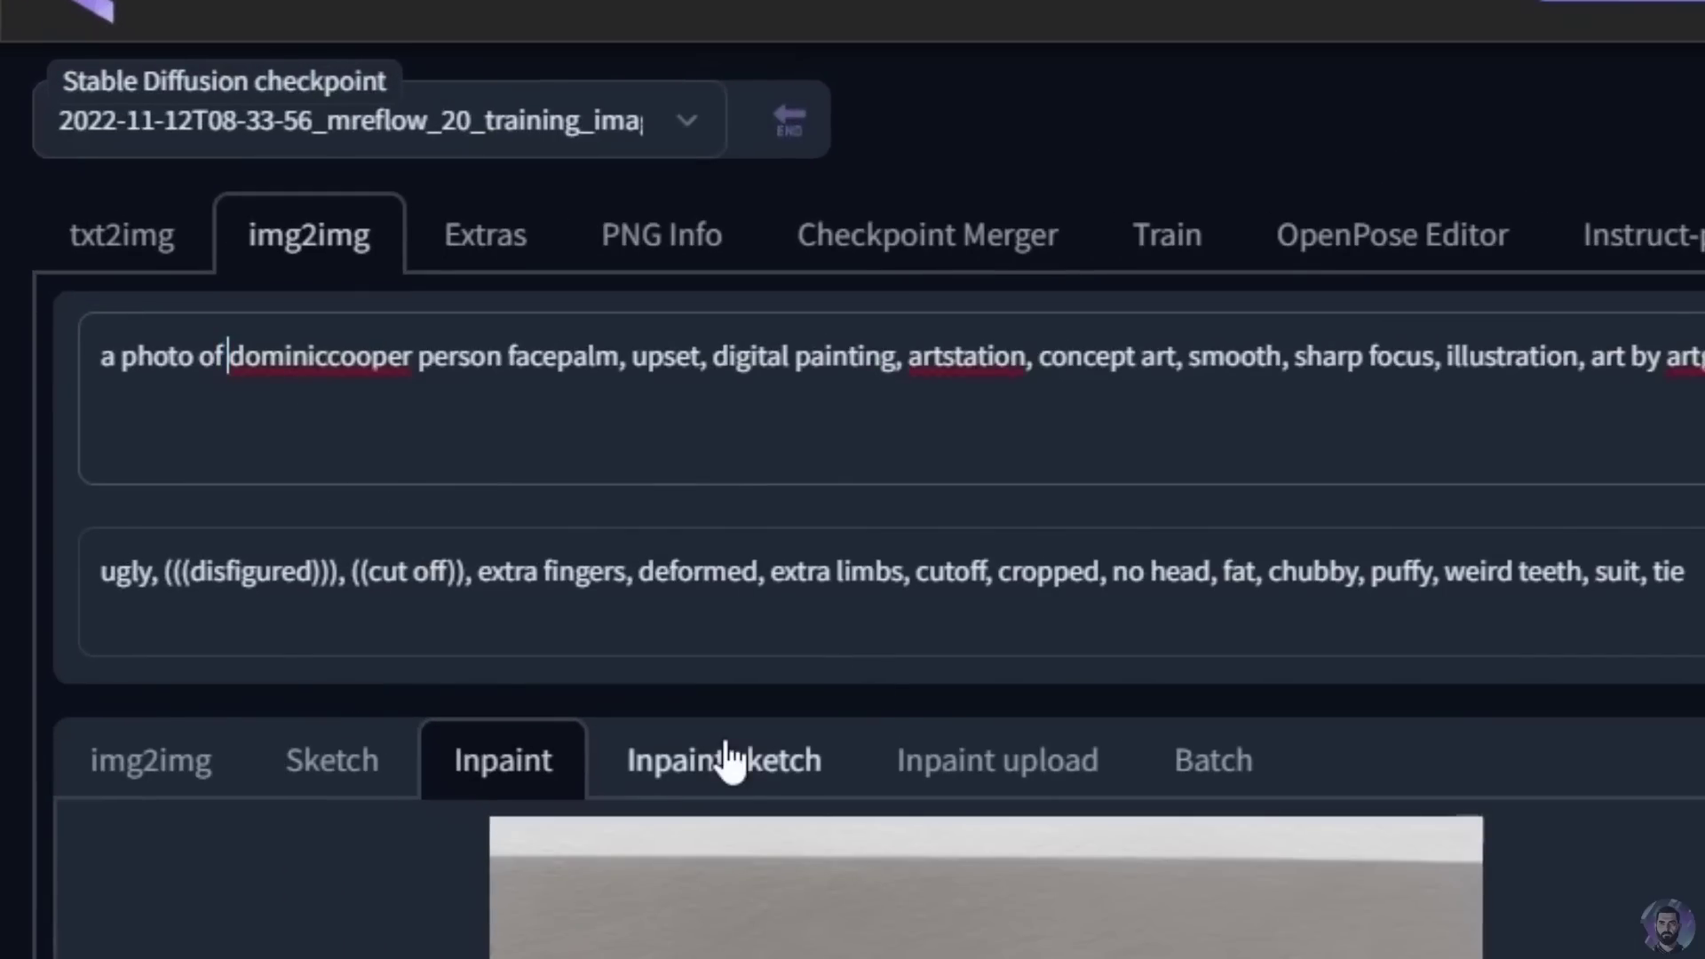
Wrap 'dominiccooper' in parentheses in the inpaint prompt
text(()
key(Right)
key(Right)
key(Right)
key(Right)
key(Right)
key(Right)
key(Right)
key(Right)
key(Right)
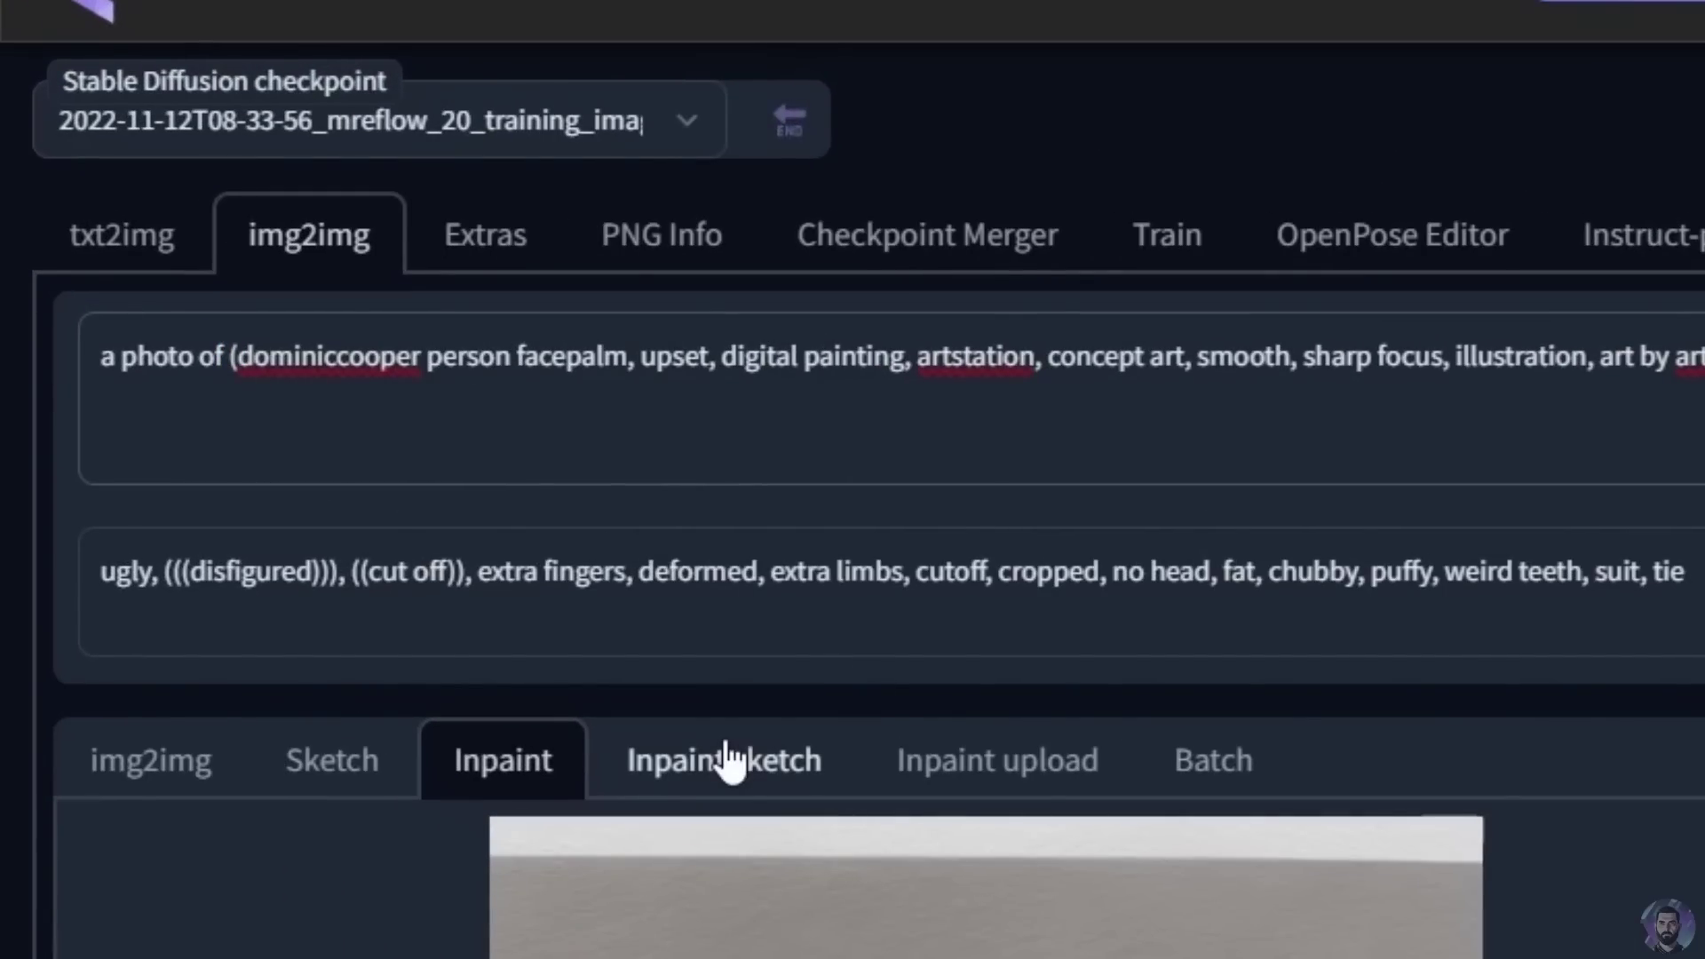
text())
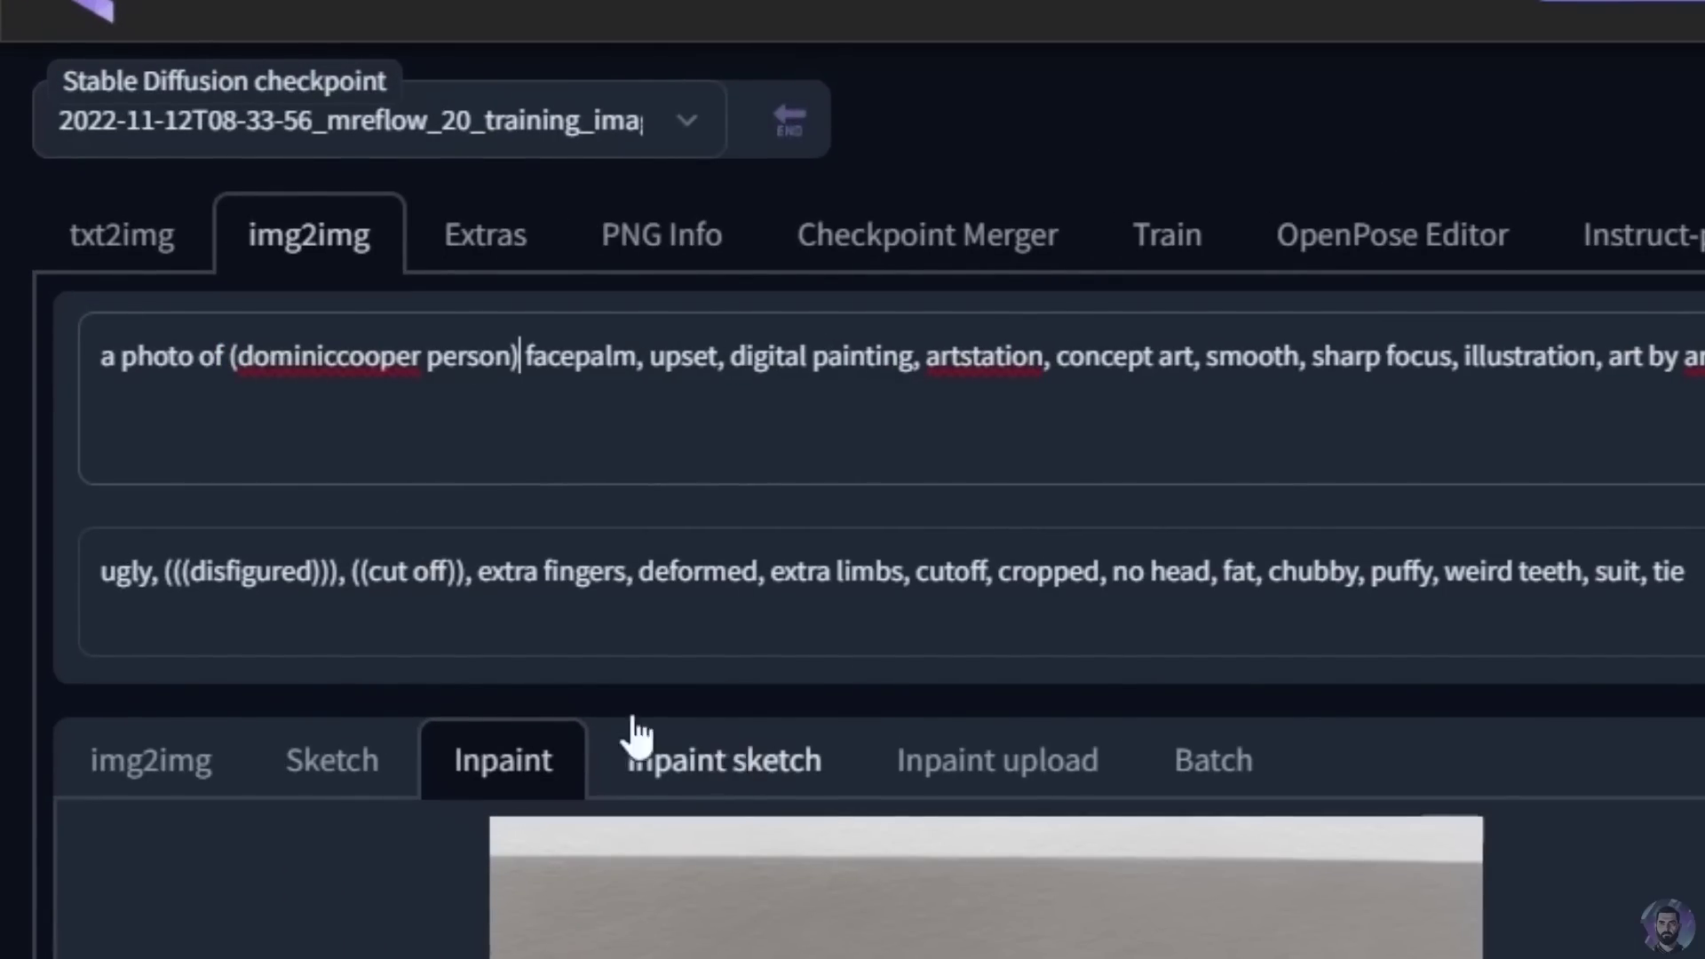
Set inpaint area to Only masked, batch size to 4 and CFG scale to 16.5
scroll(1111, 860, down, 10)
scroll(293, 888, down, 5)
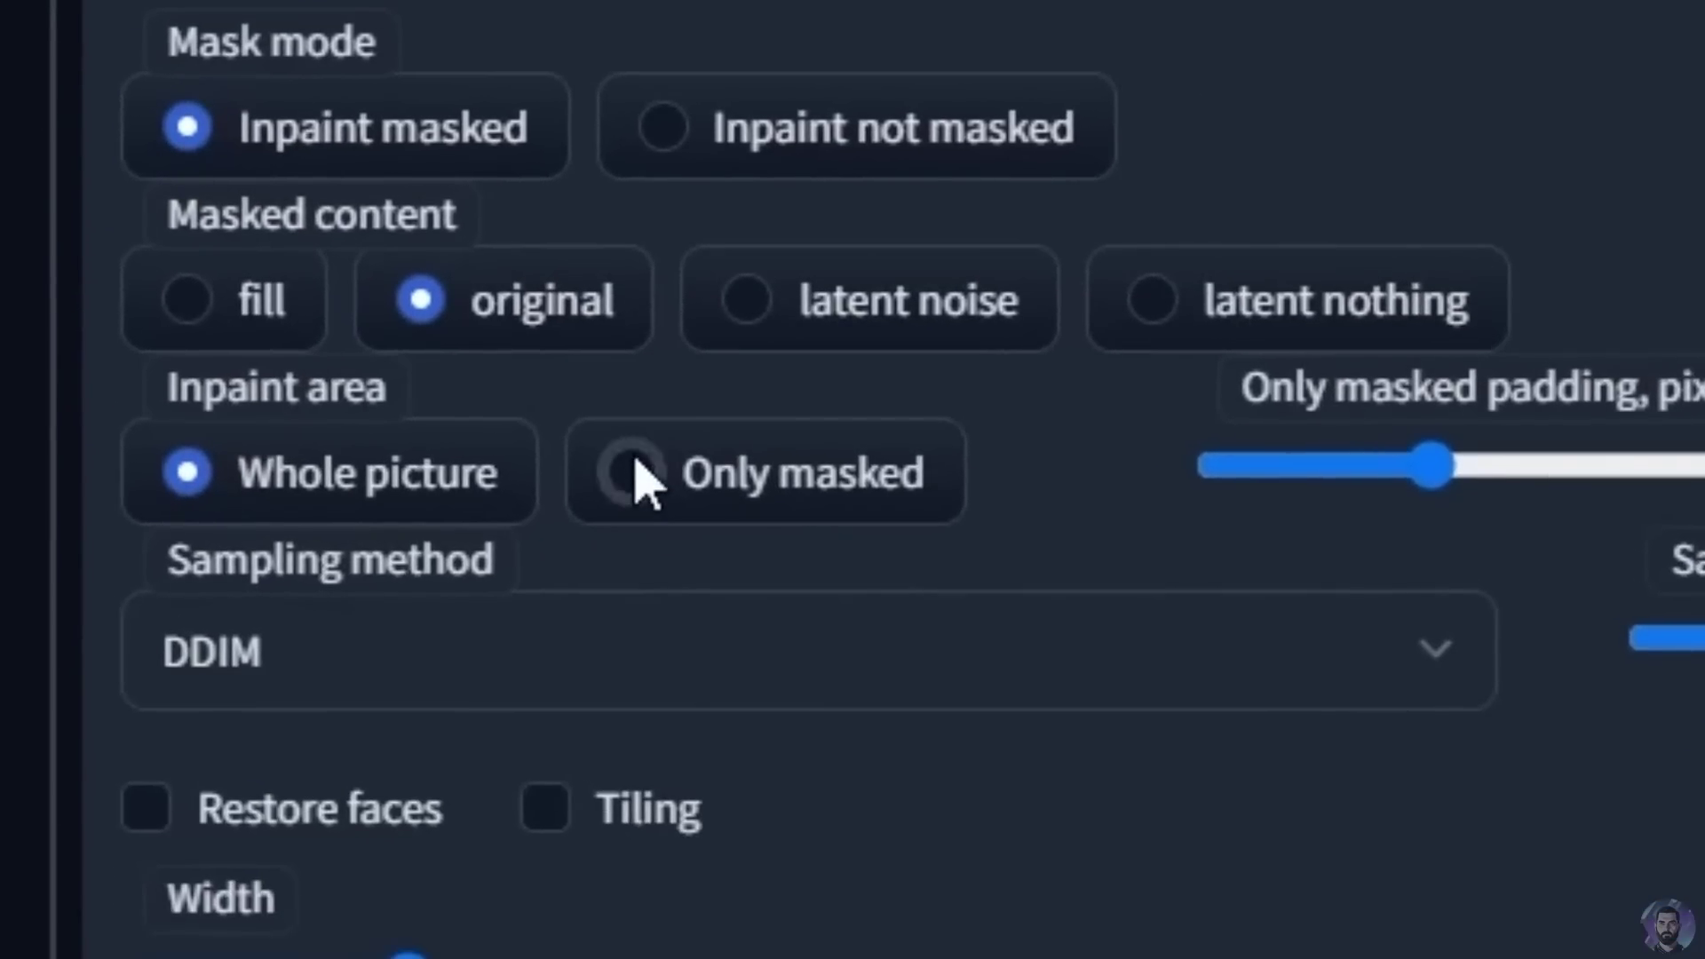
click(763, 897)
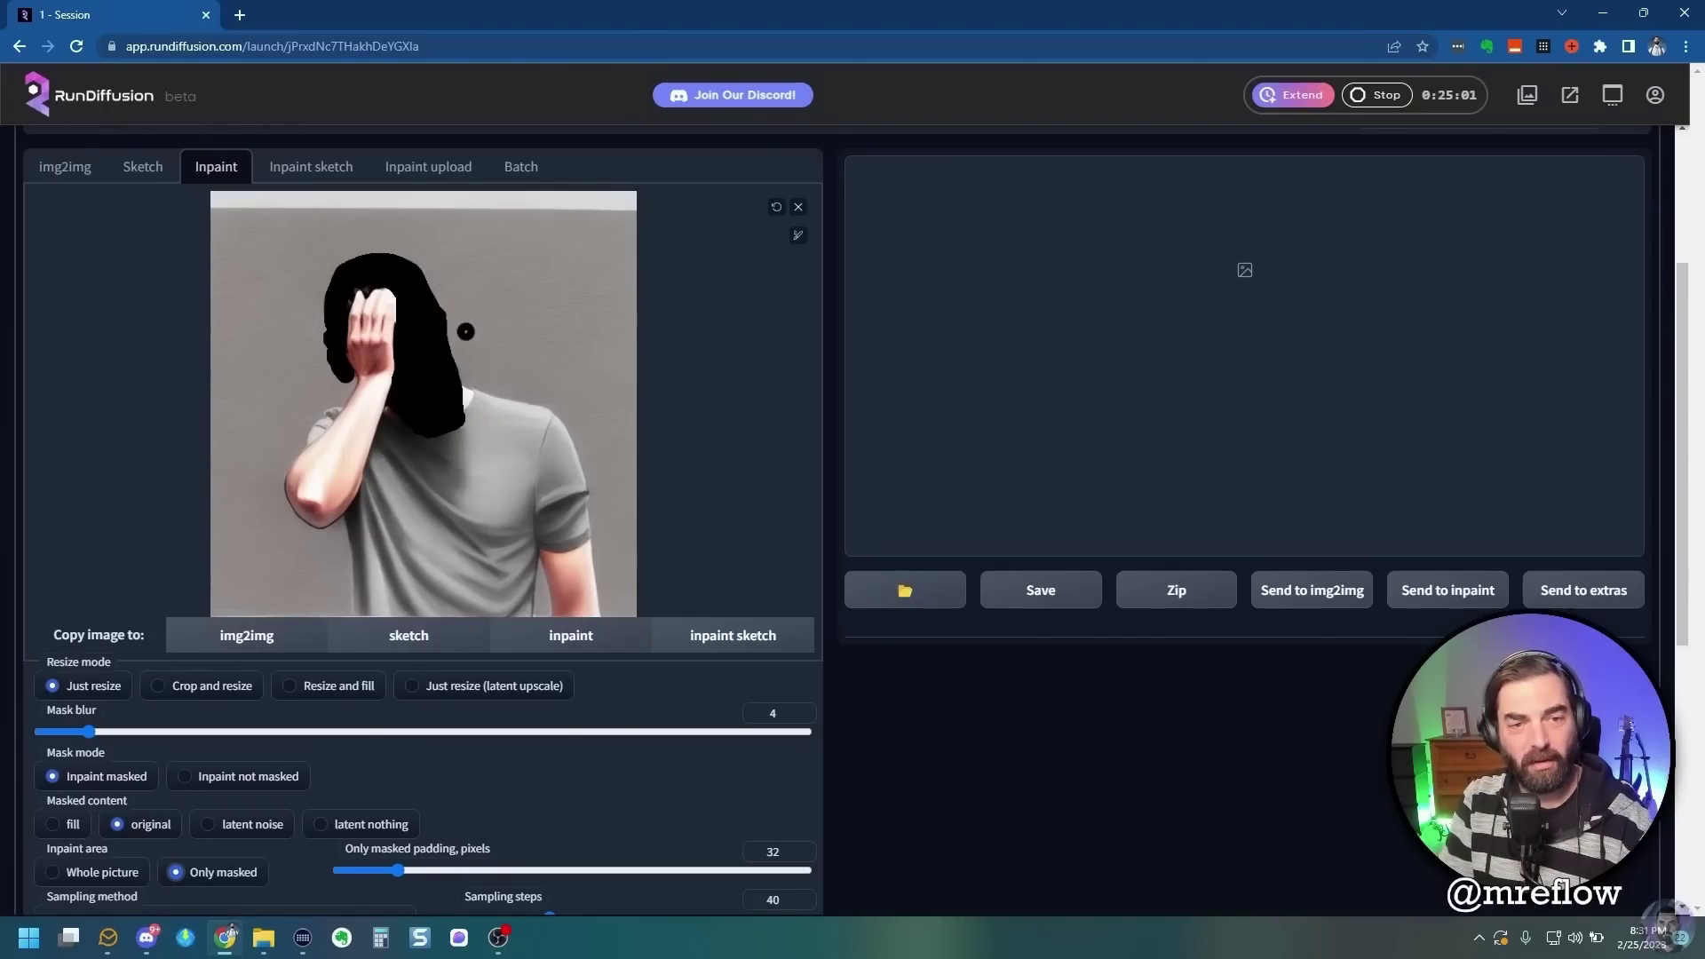
scroll(647, 524, down, 4)
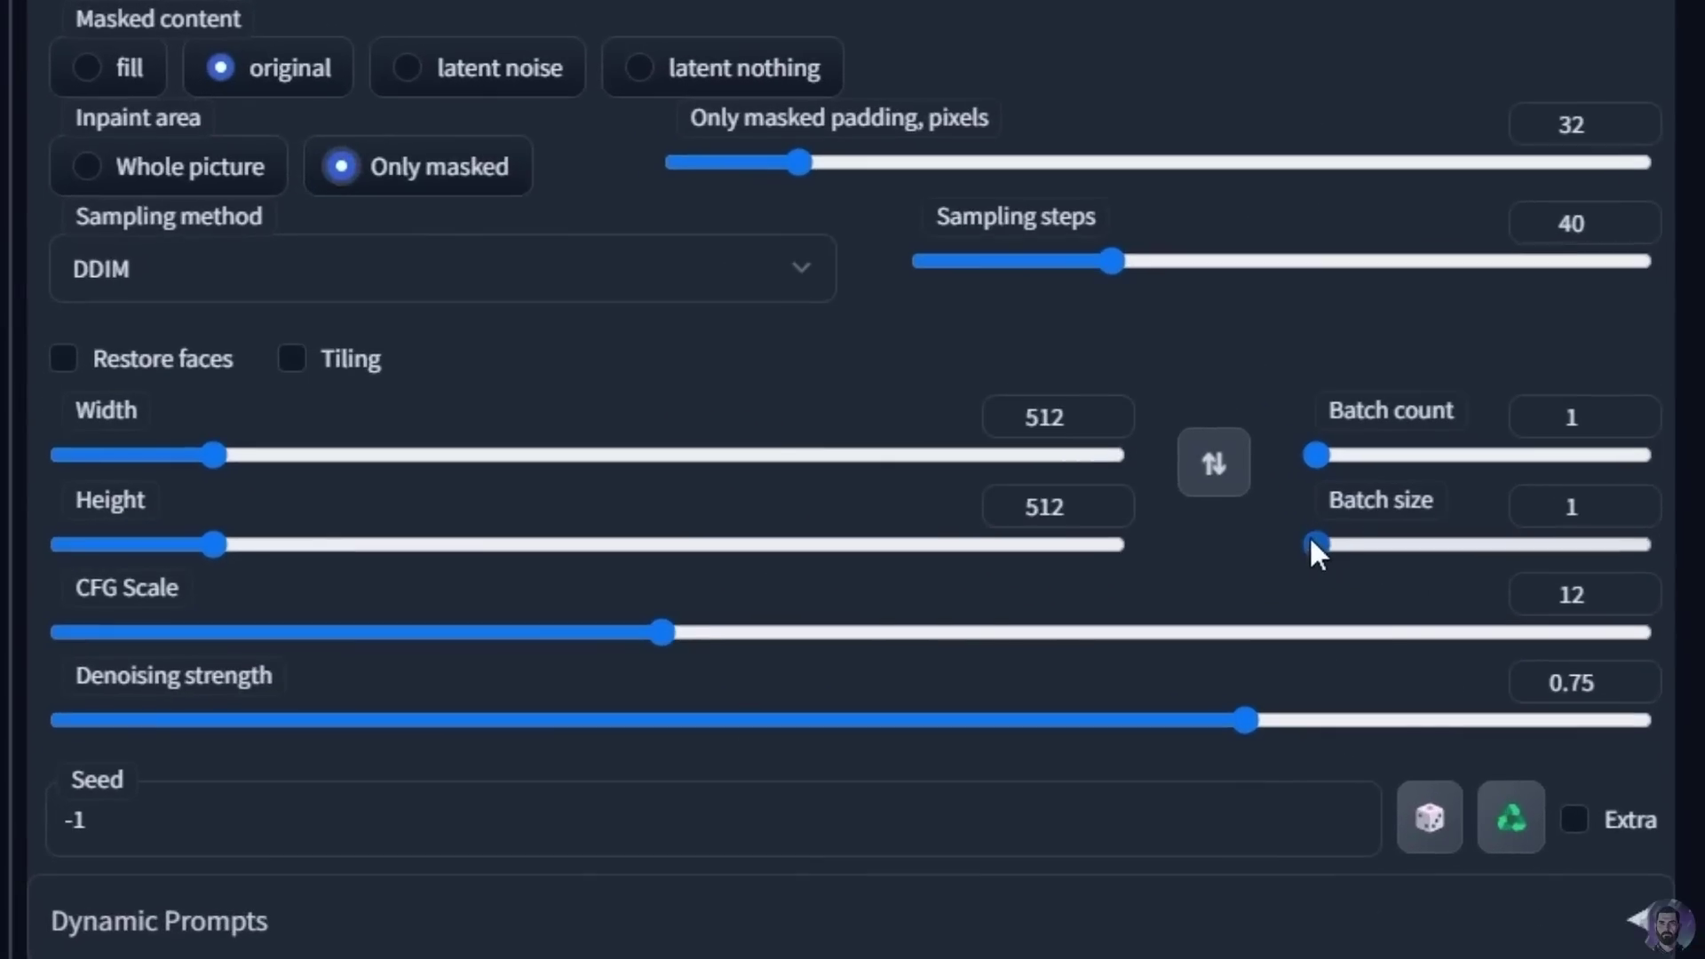
drag(1312, 544, 1454, 544)
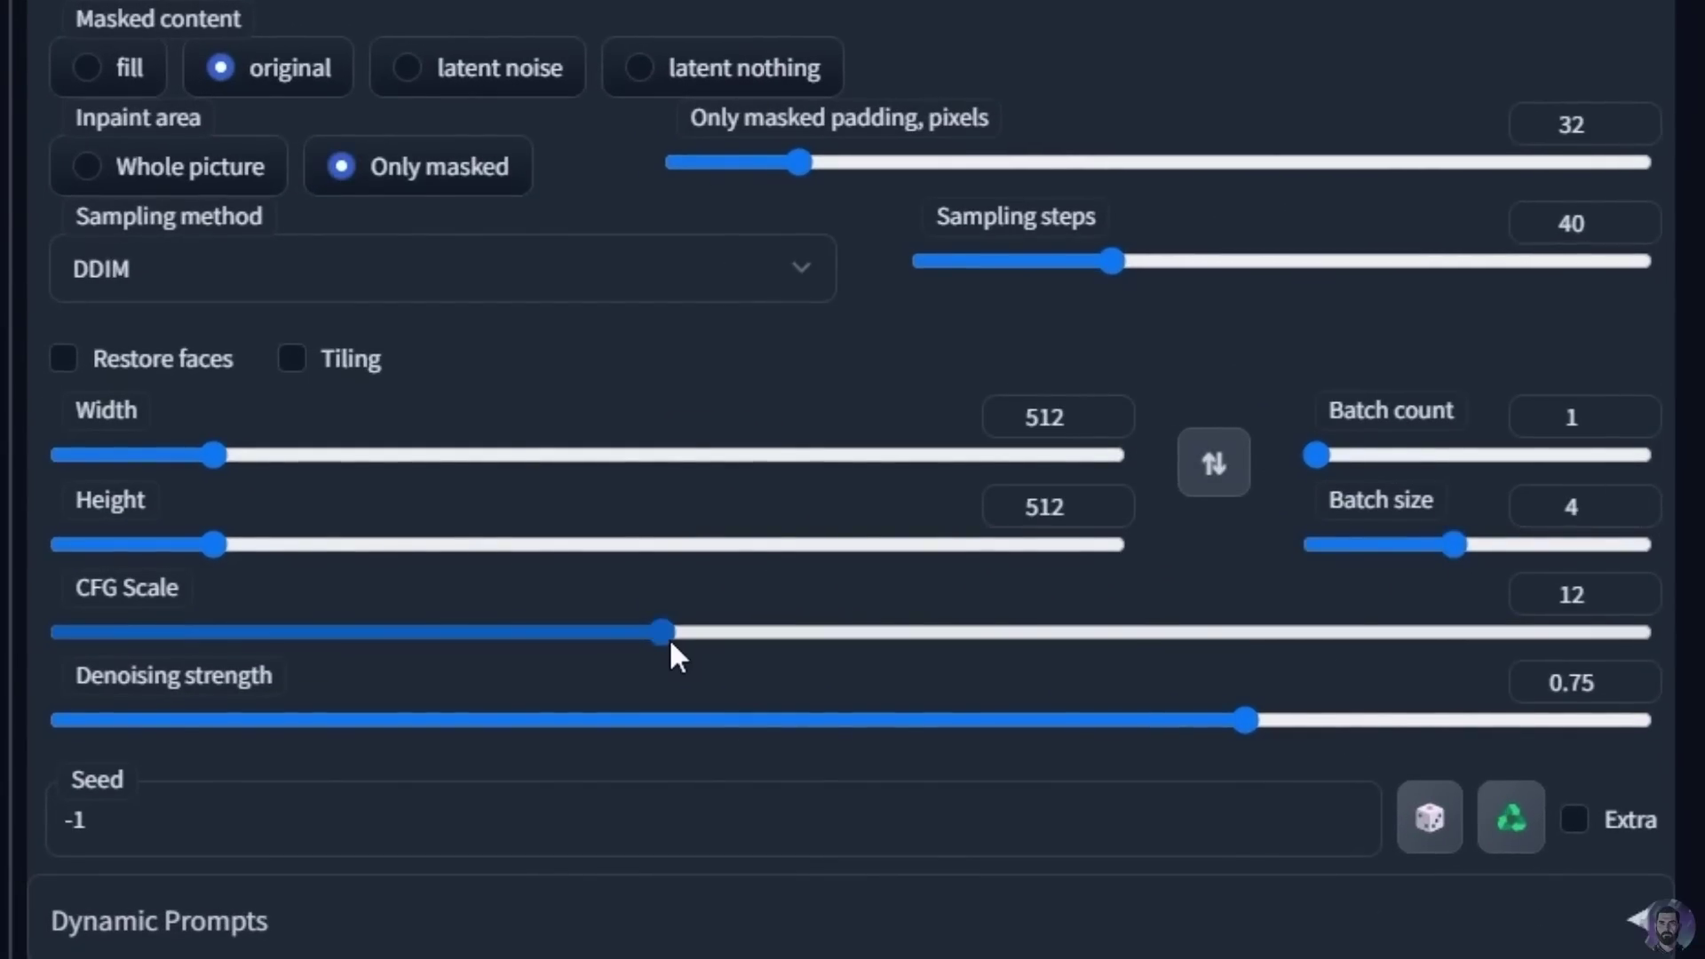
drag(668, 636, 981, 632)
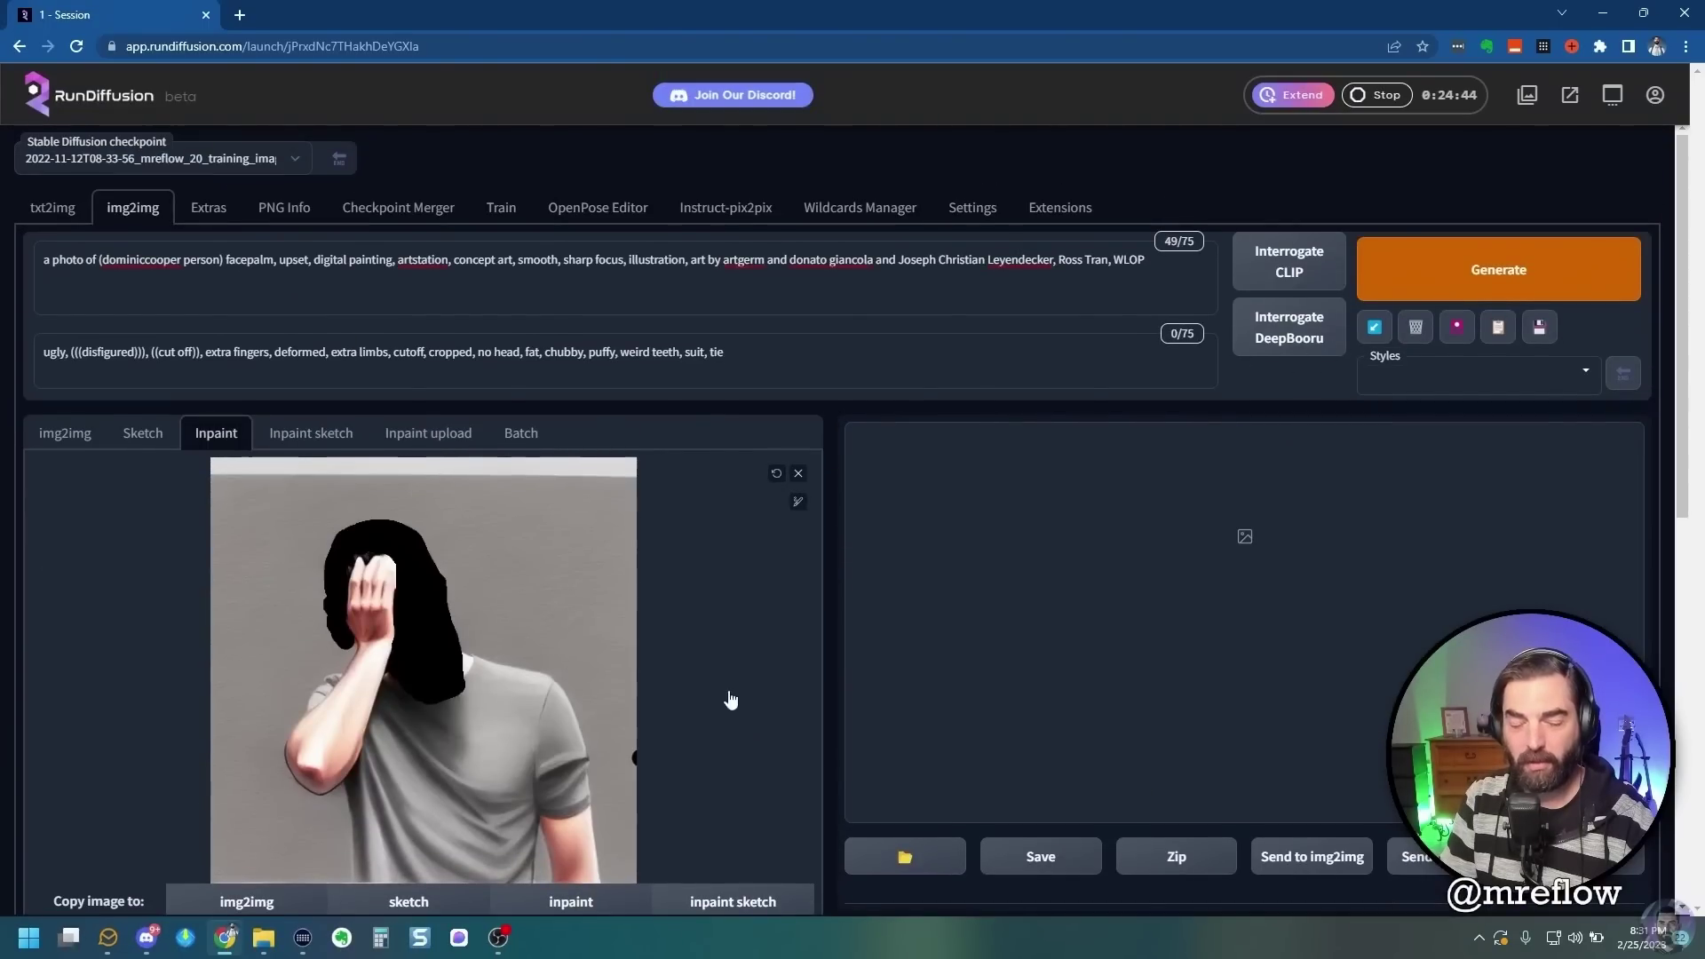
Generate four new bearded facepalm faces, compare each output, and save the chosen portrait
click(1448, 275)
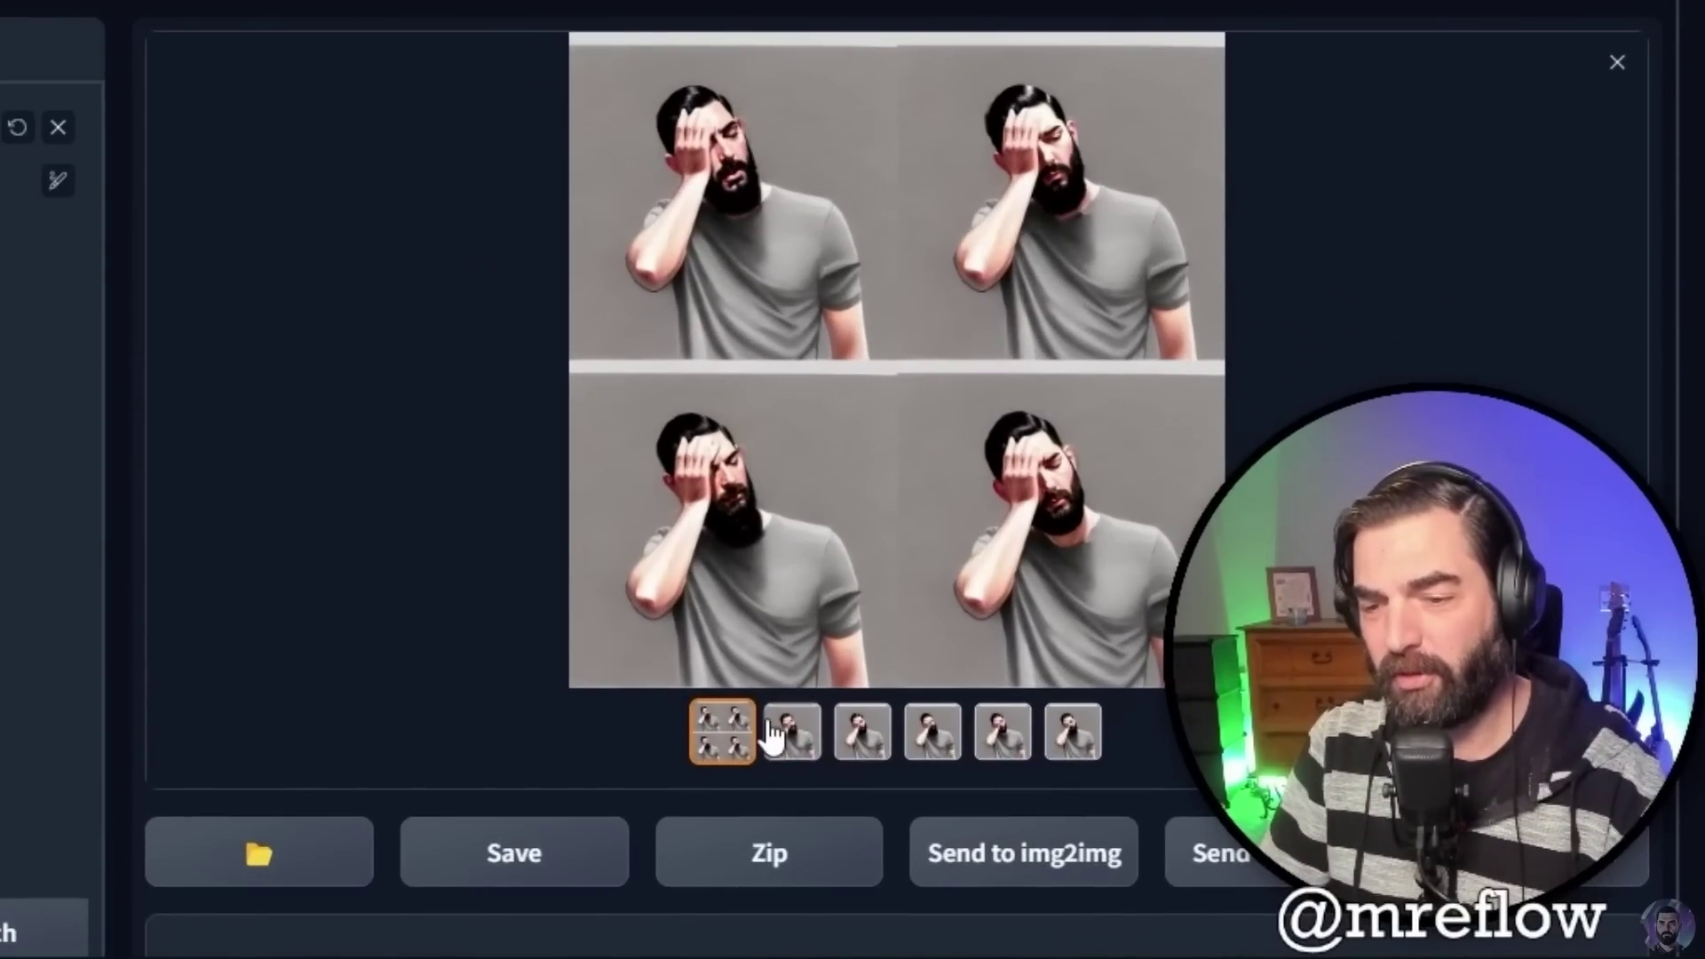
click(817, 724)
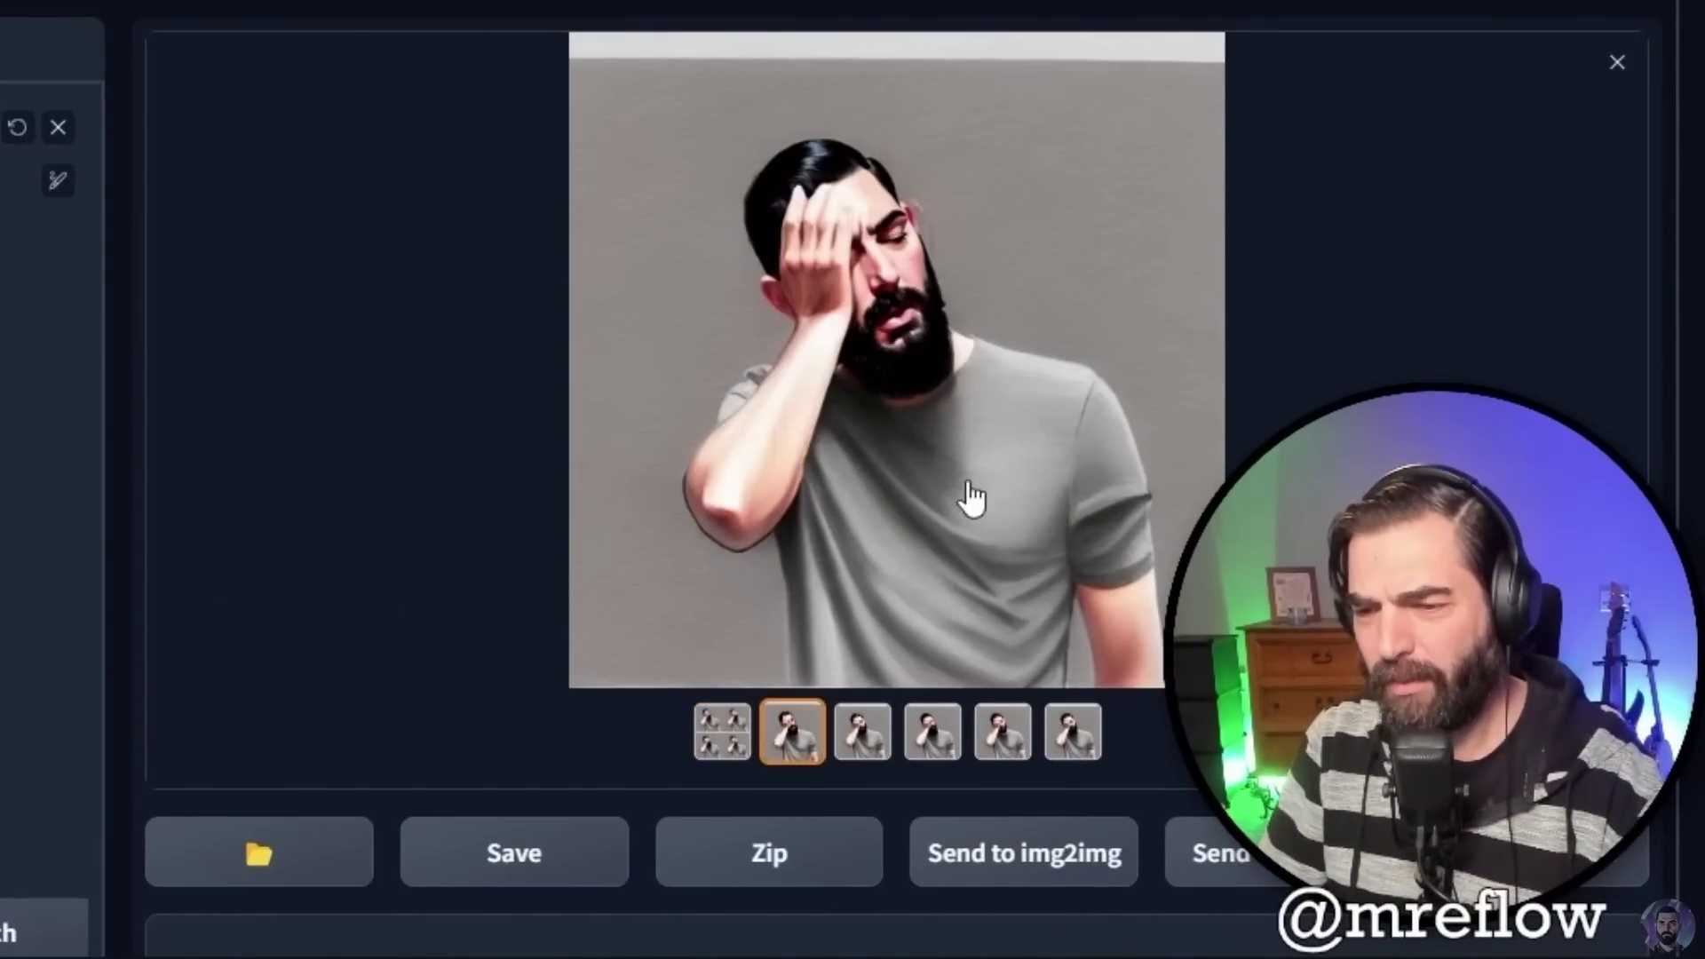
click(855, 732)
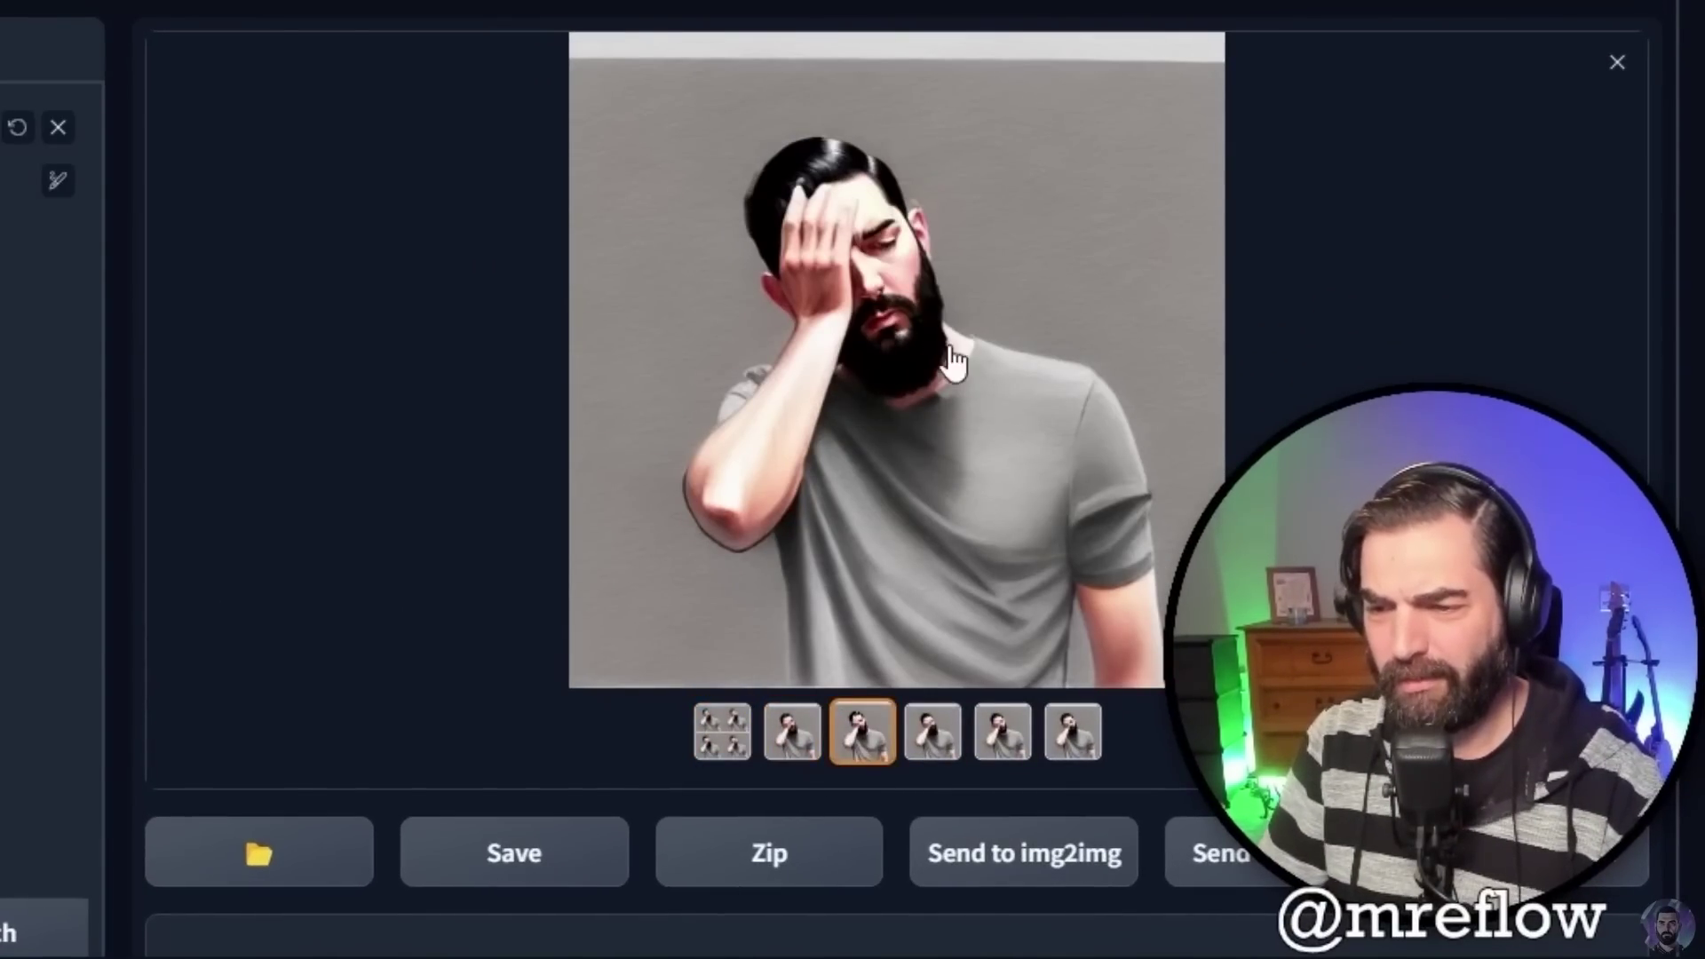
click(935, 737)
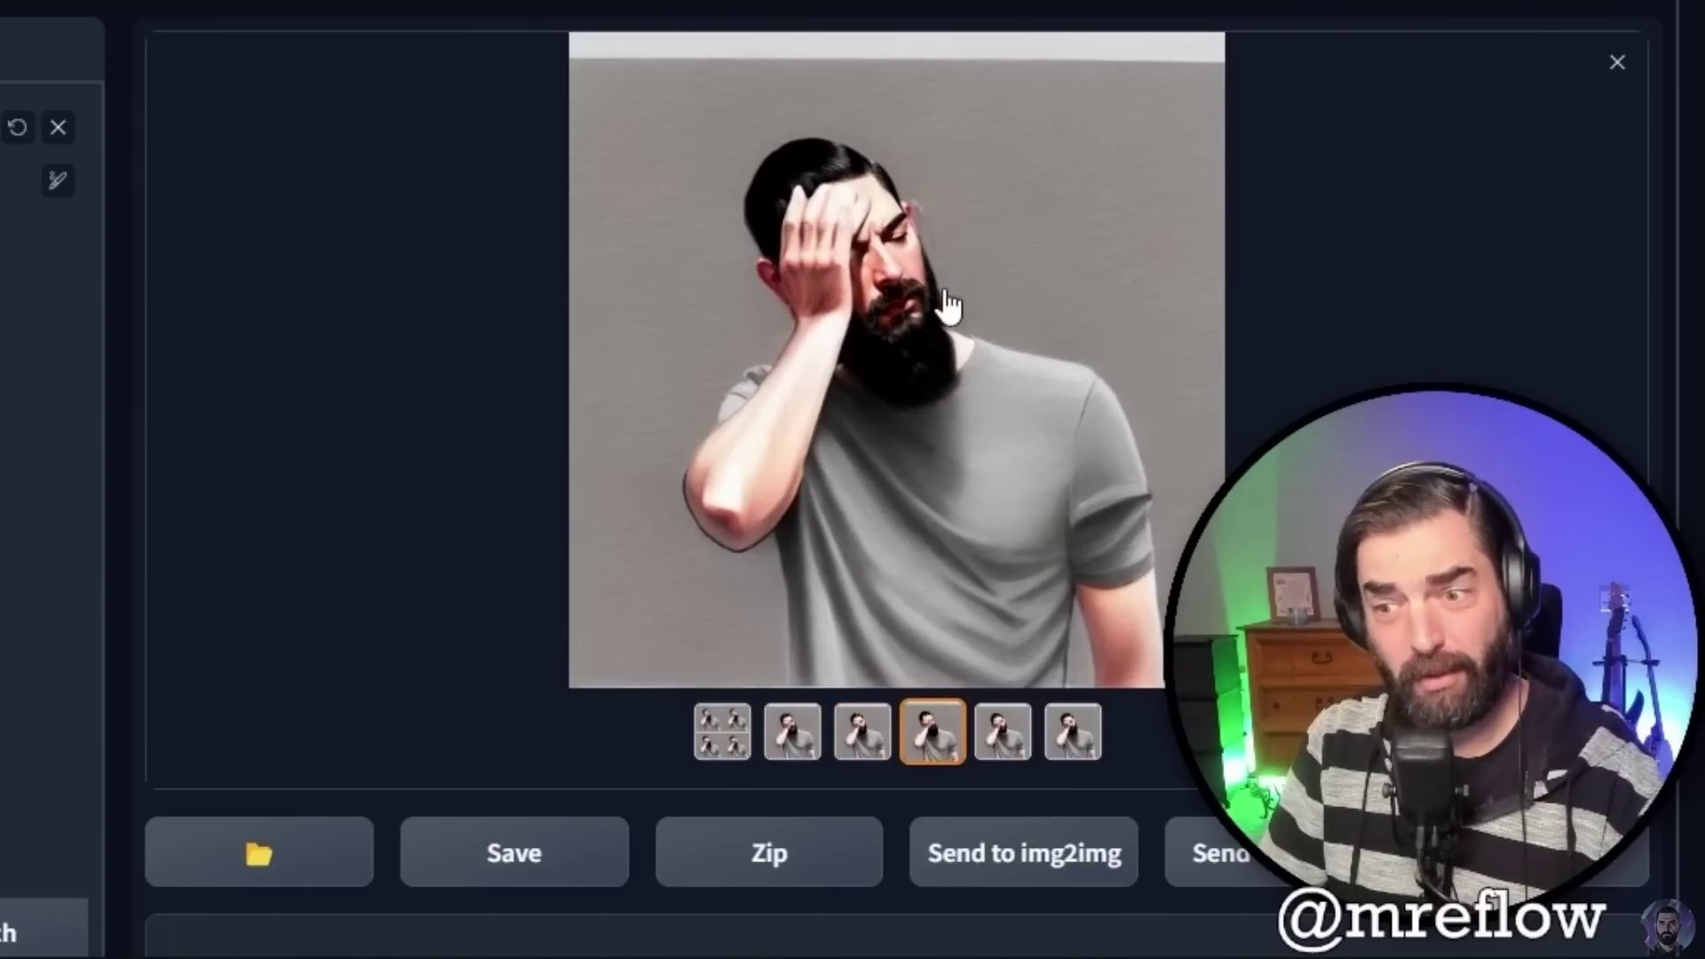
click(1003, 732)
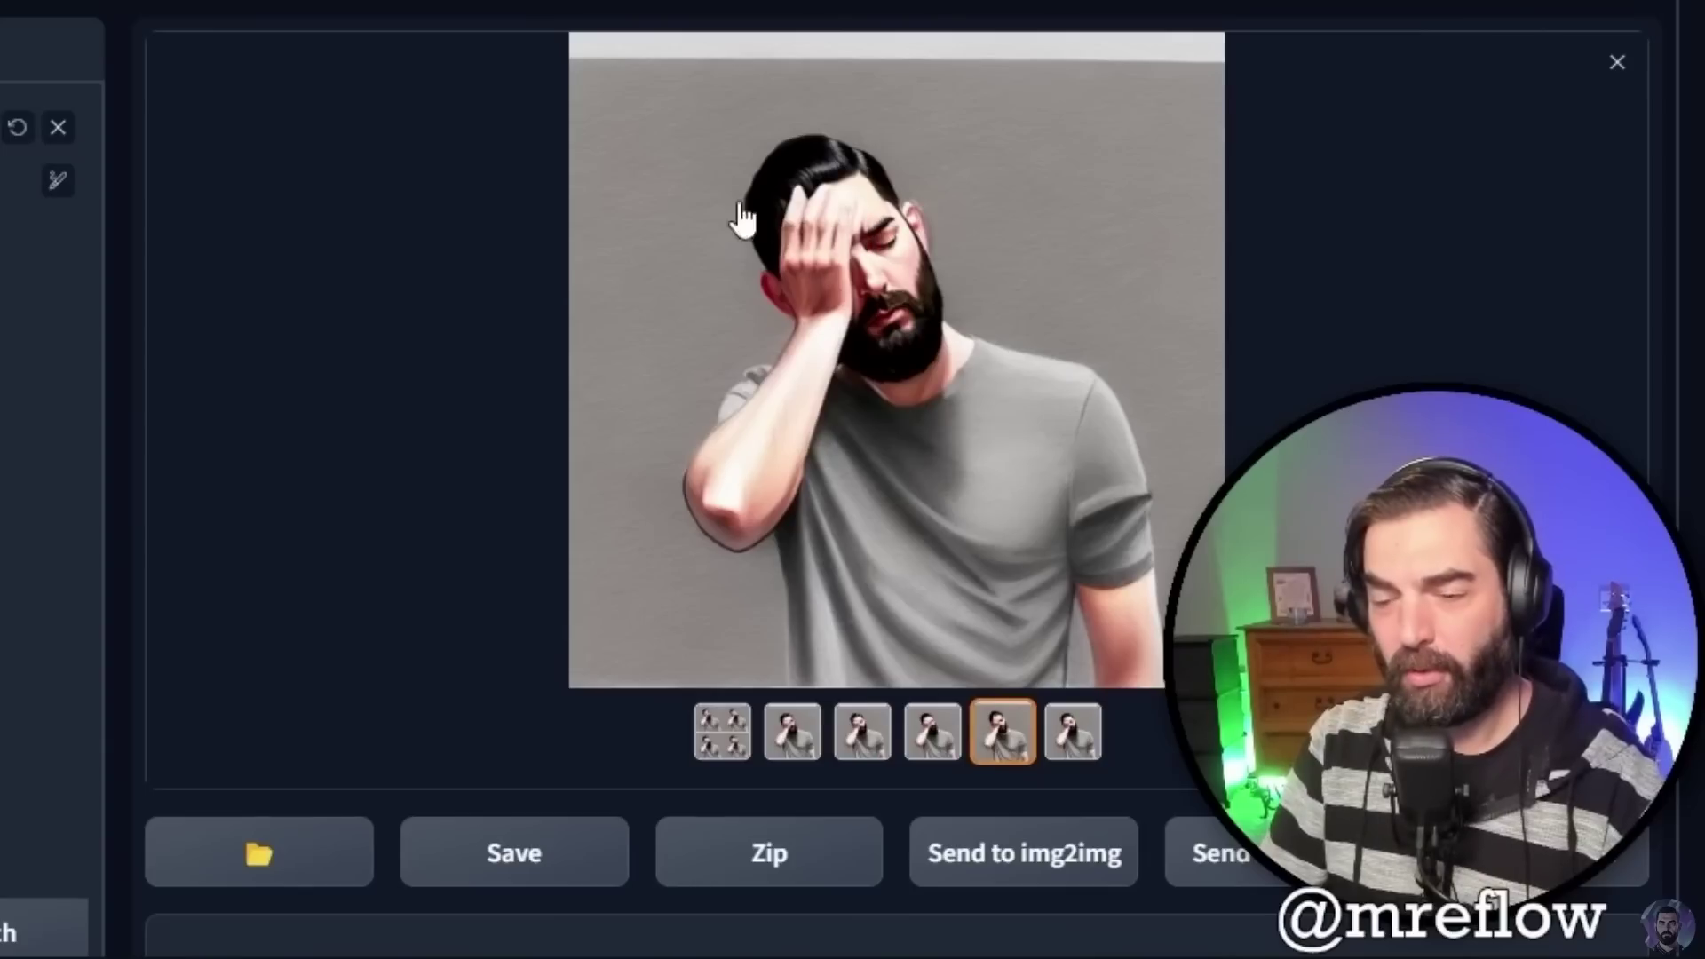
click(562, 879)
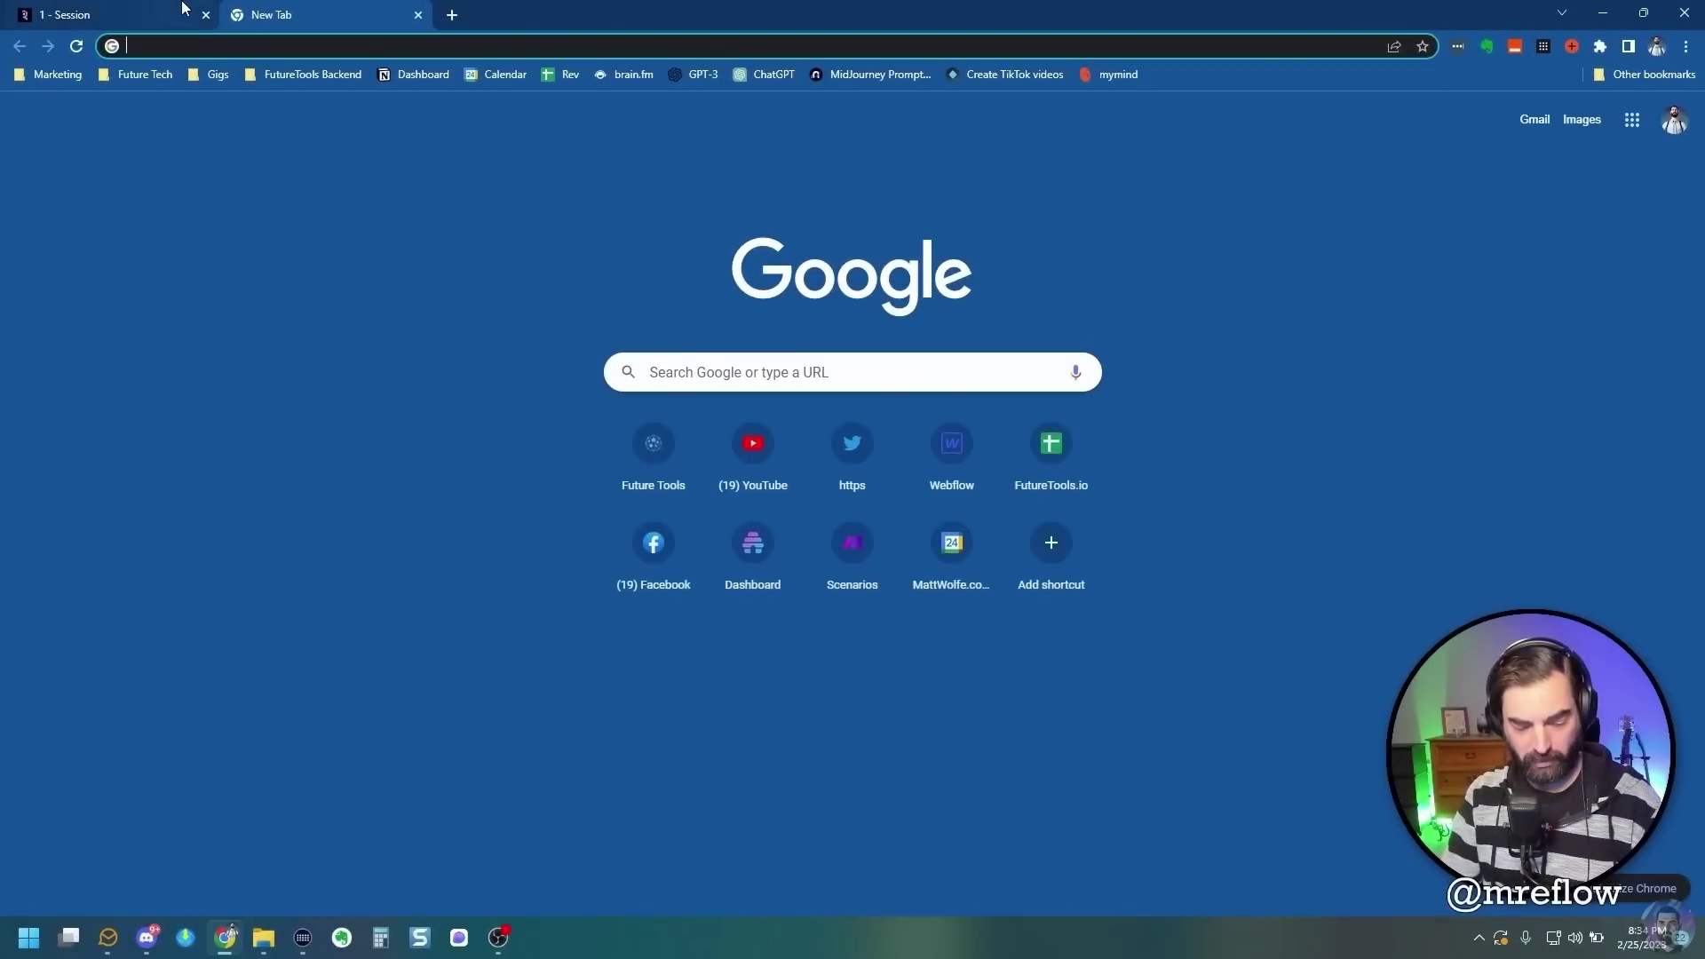
Start a new 1280×720 YouTube Thumbnail design on canva.com
text(canva.com)
key(Return)
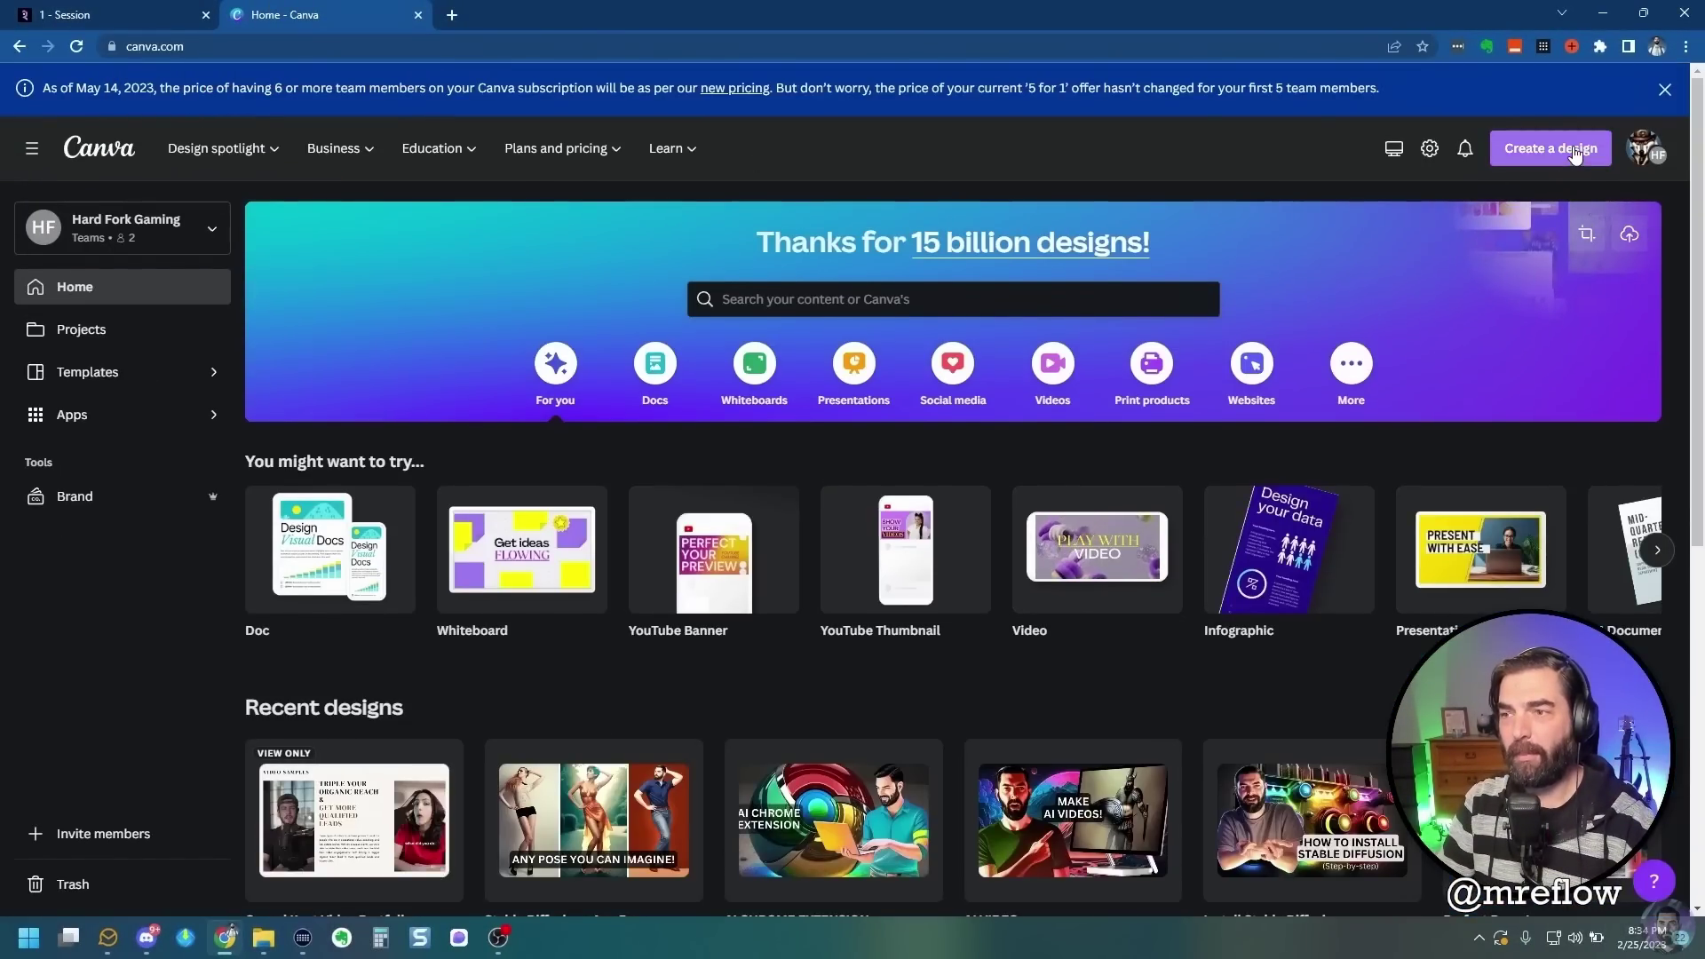
click(1574, 154)
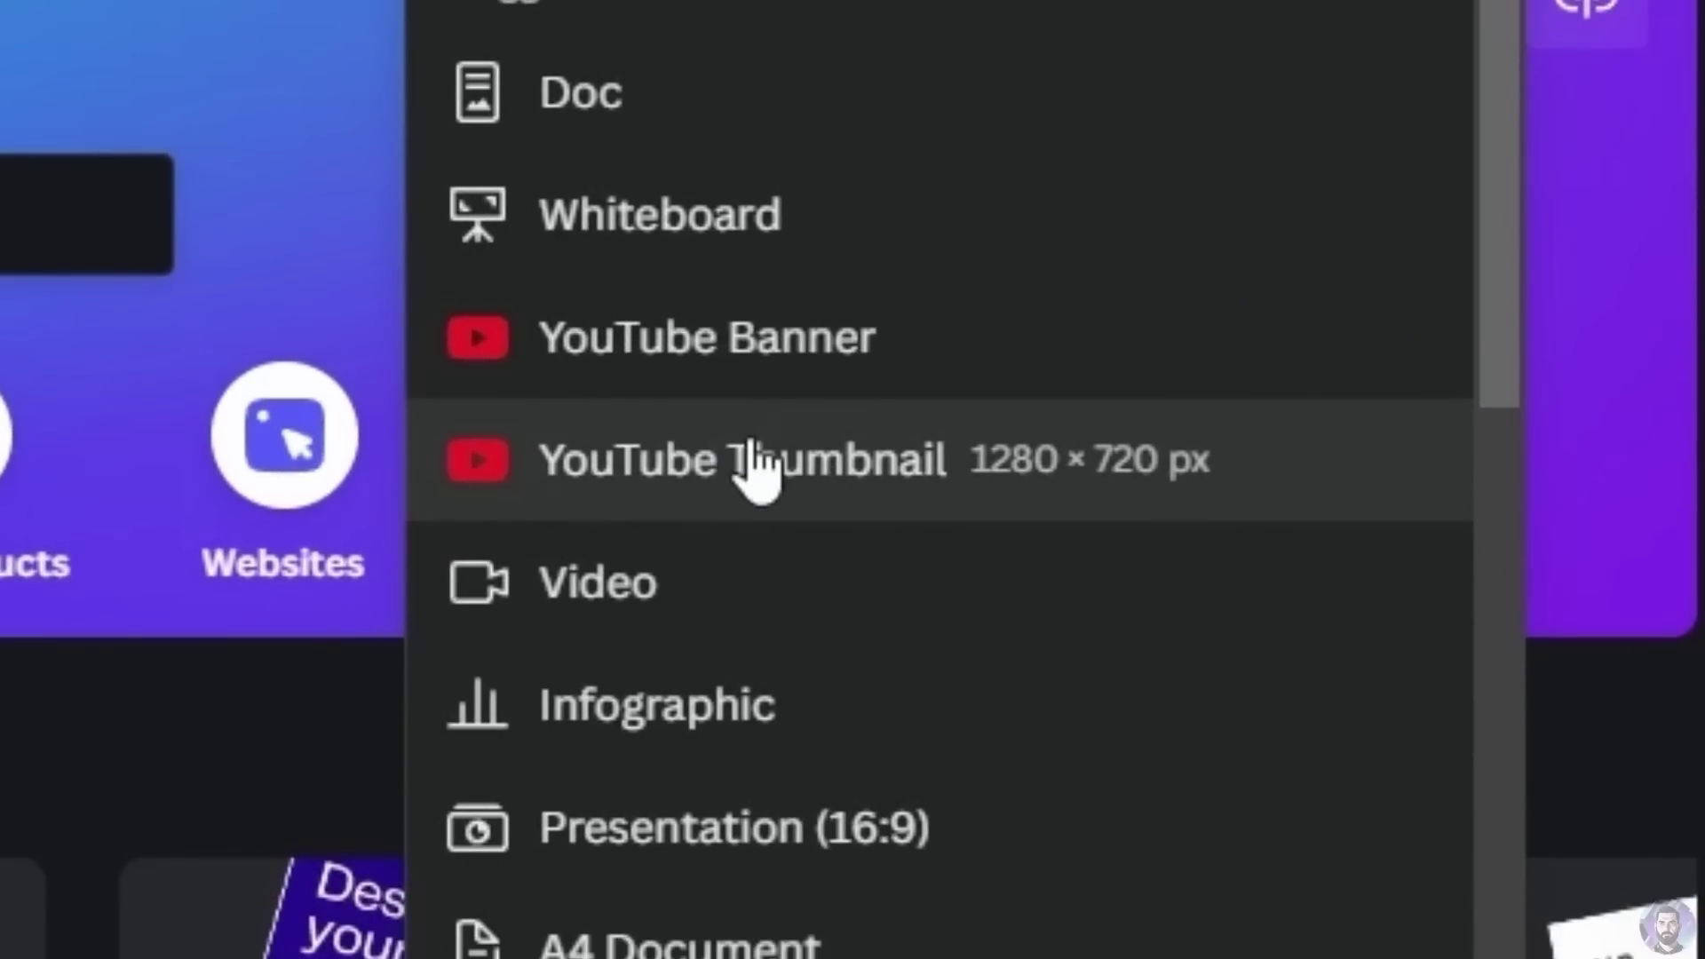
click(716, 467)
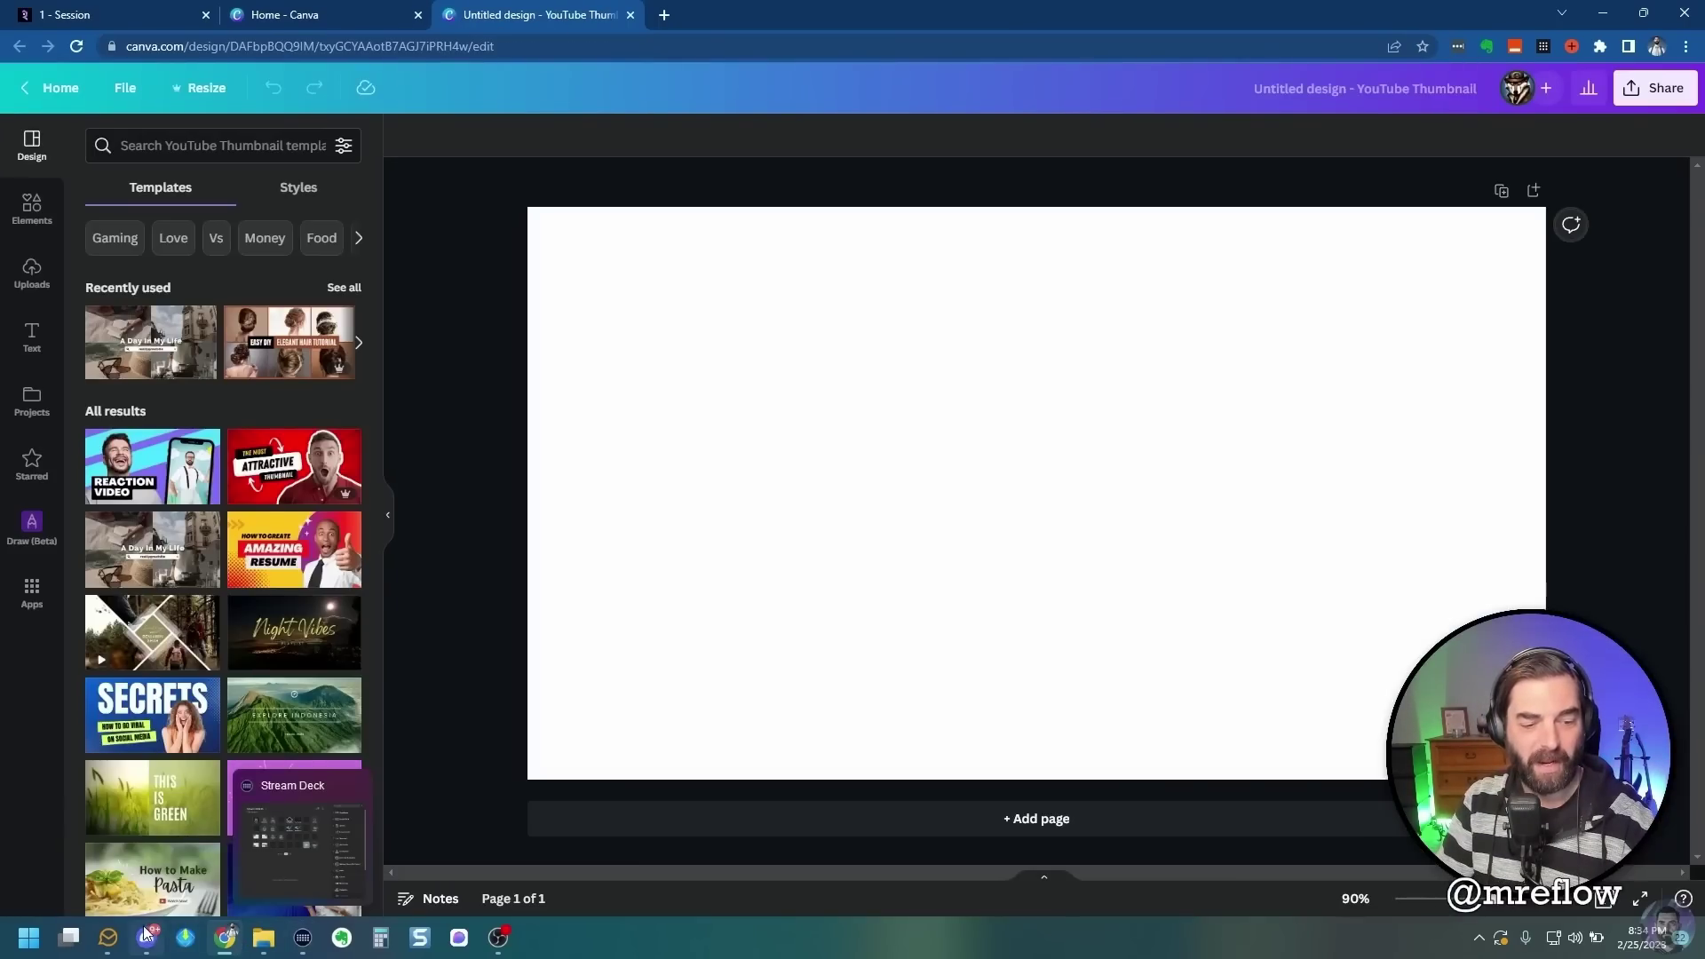
Save the upscaled glitched-computer Midjourney image from Discord as a PNG to Downloads
click(147, 937)
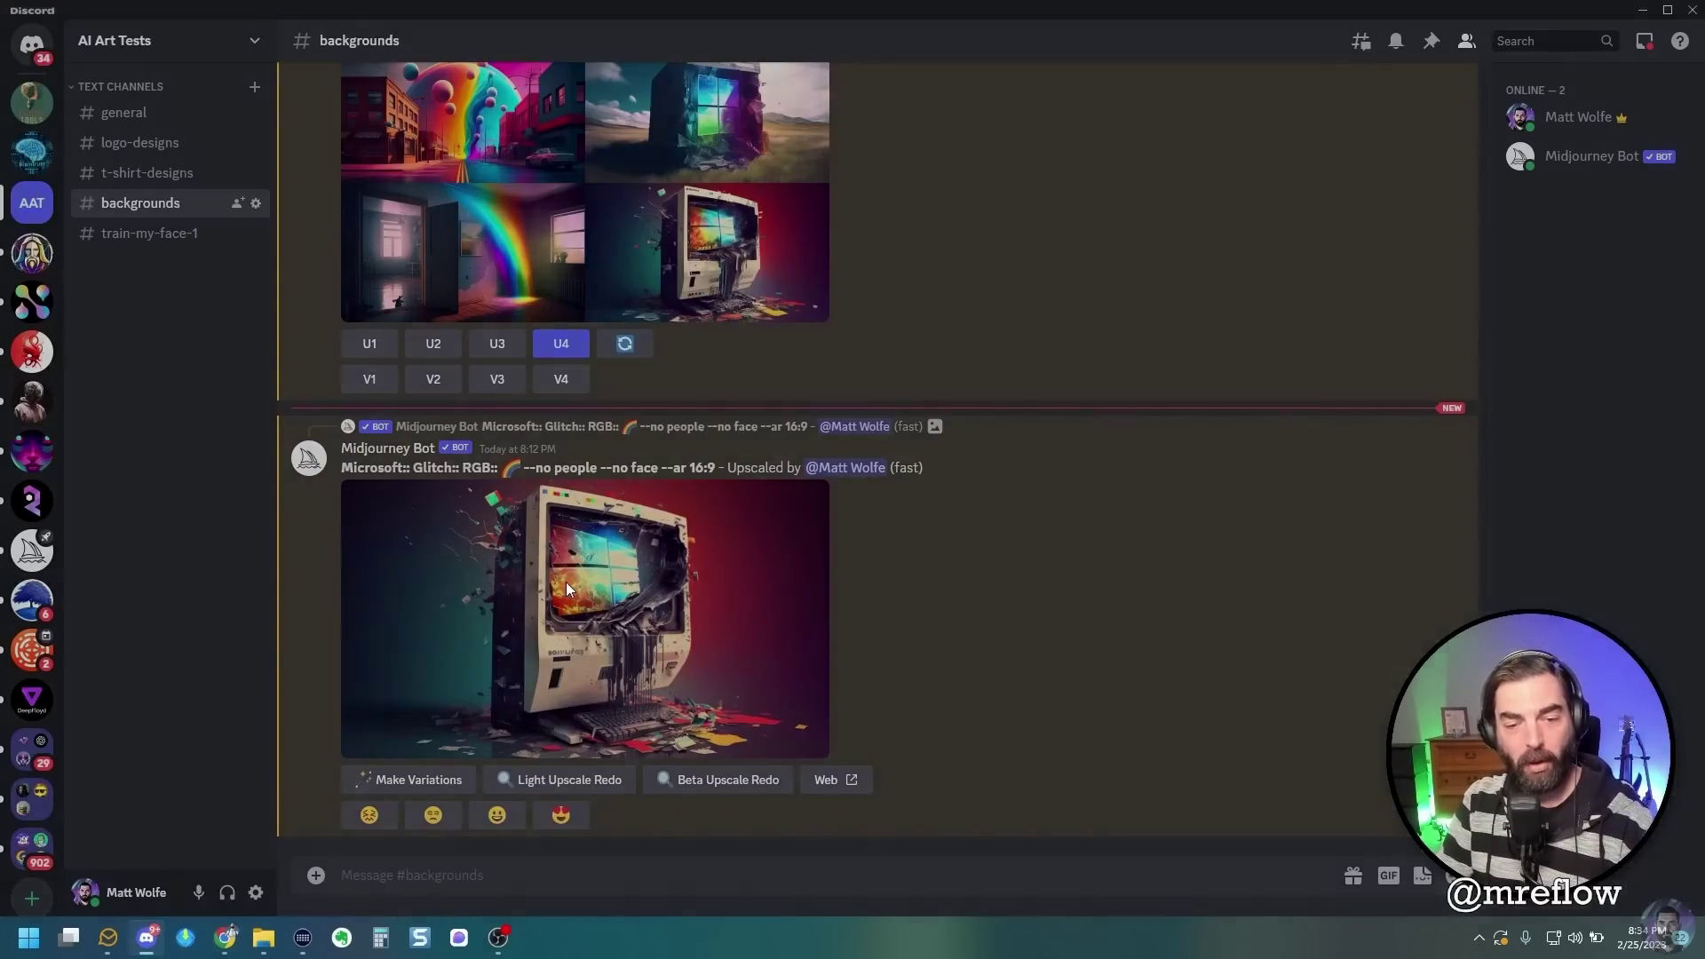
click(568, 588)
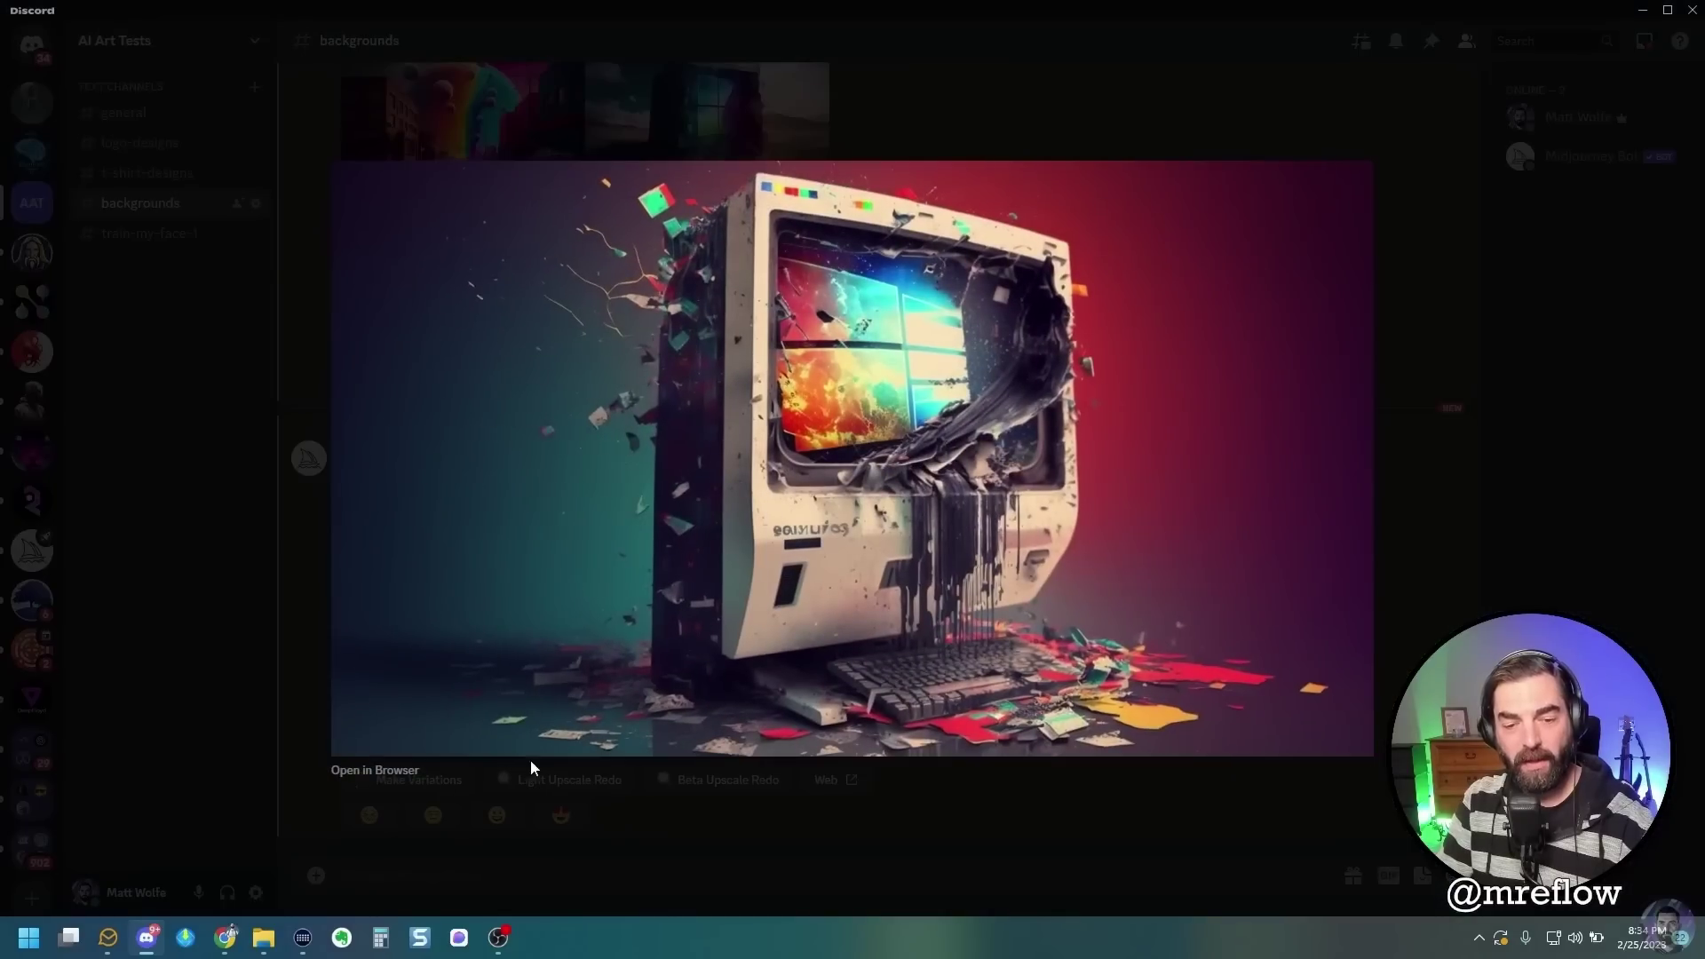
click(357, 771)
right_click(812, 368)
click(819, 406)
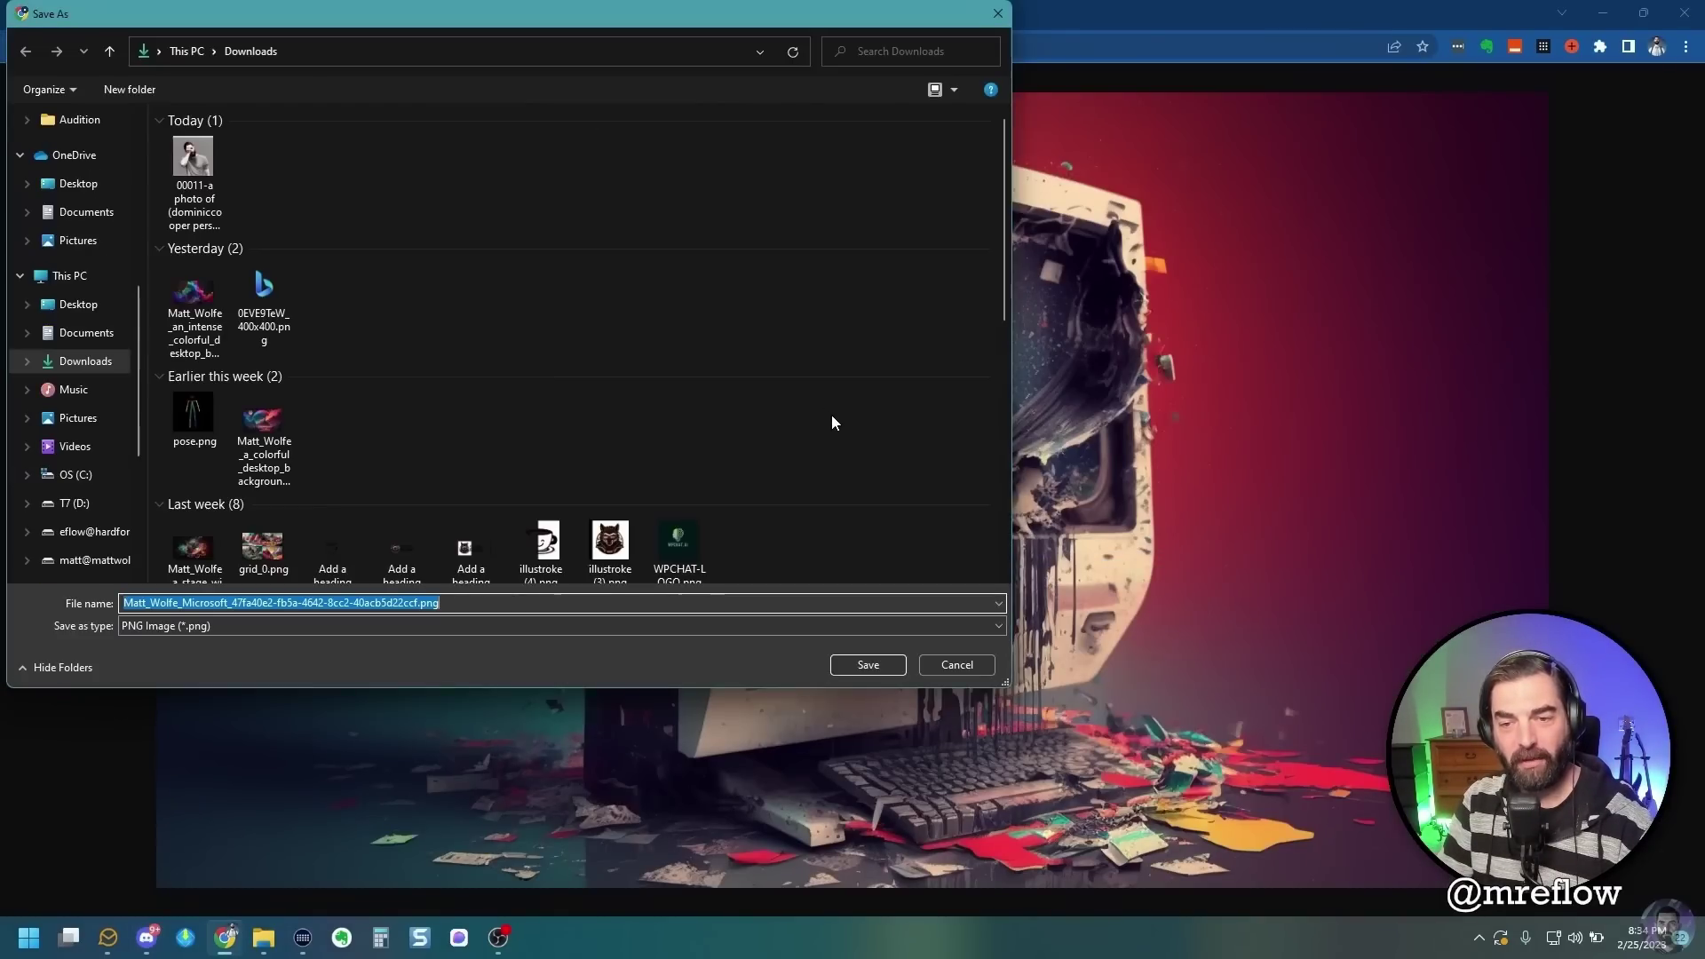
click(868, 665)
key(ctrl+w)
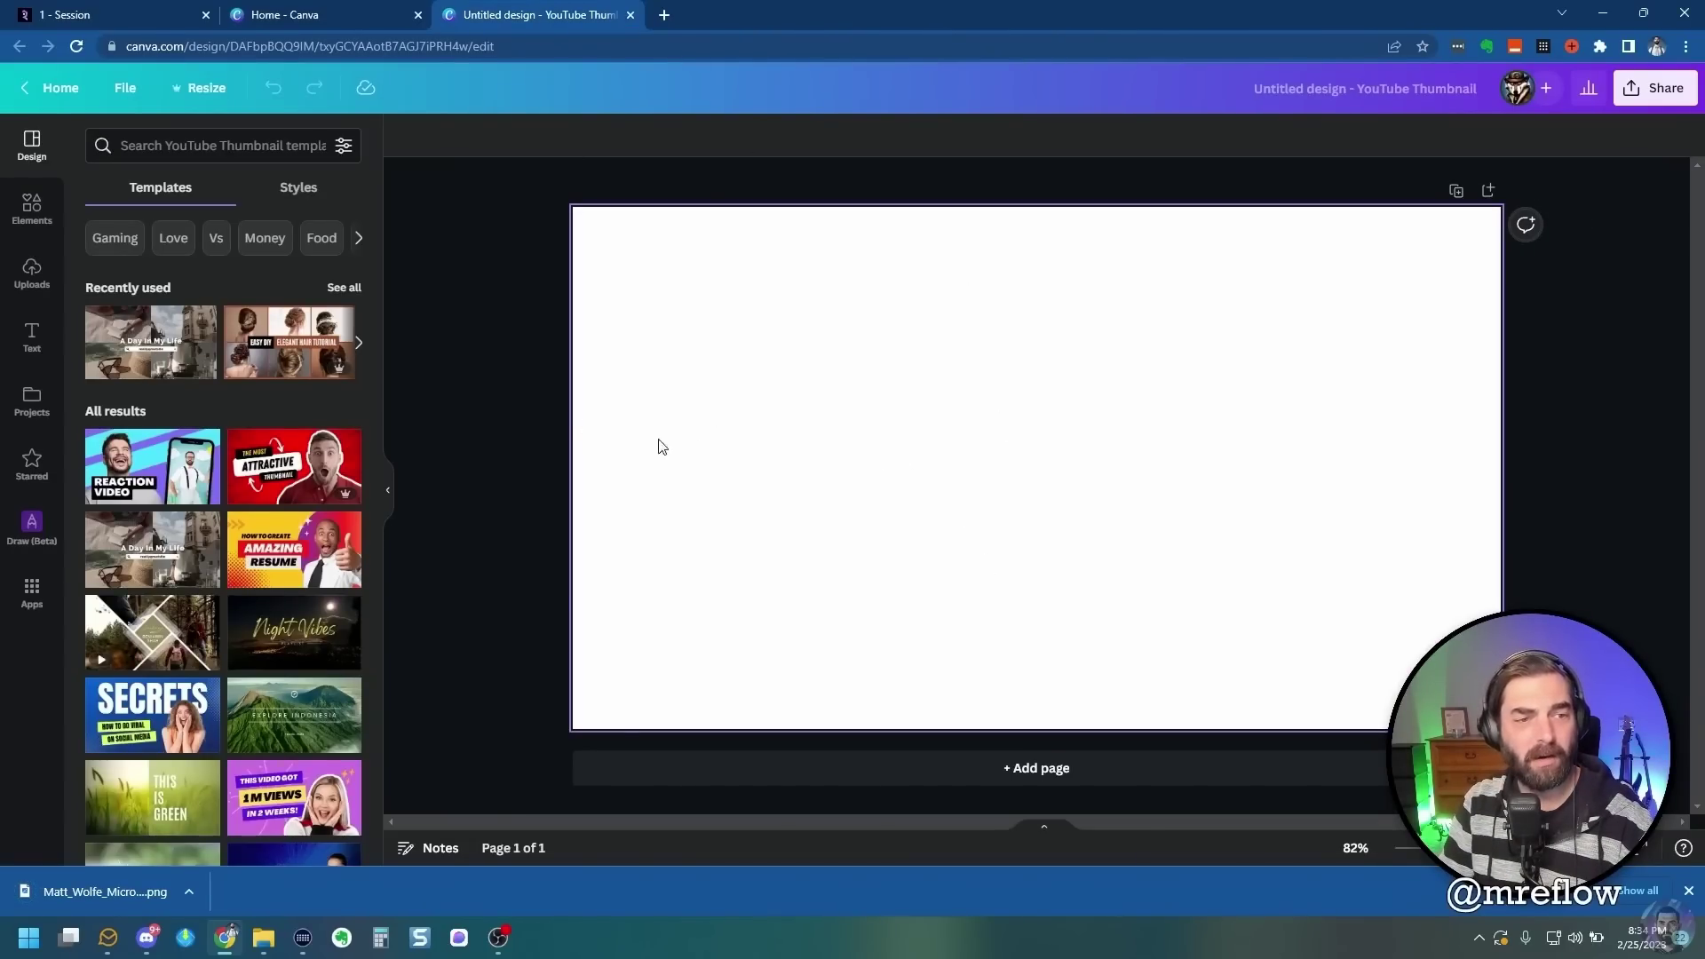
Drag the glitched-computer PNG and the facepalm portrait from Downloads onto the Canva canvas
click(189, 892)
click(221, 828)
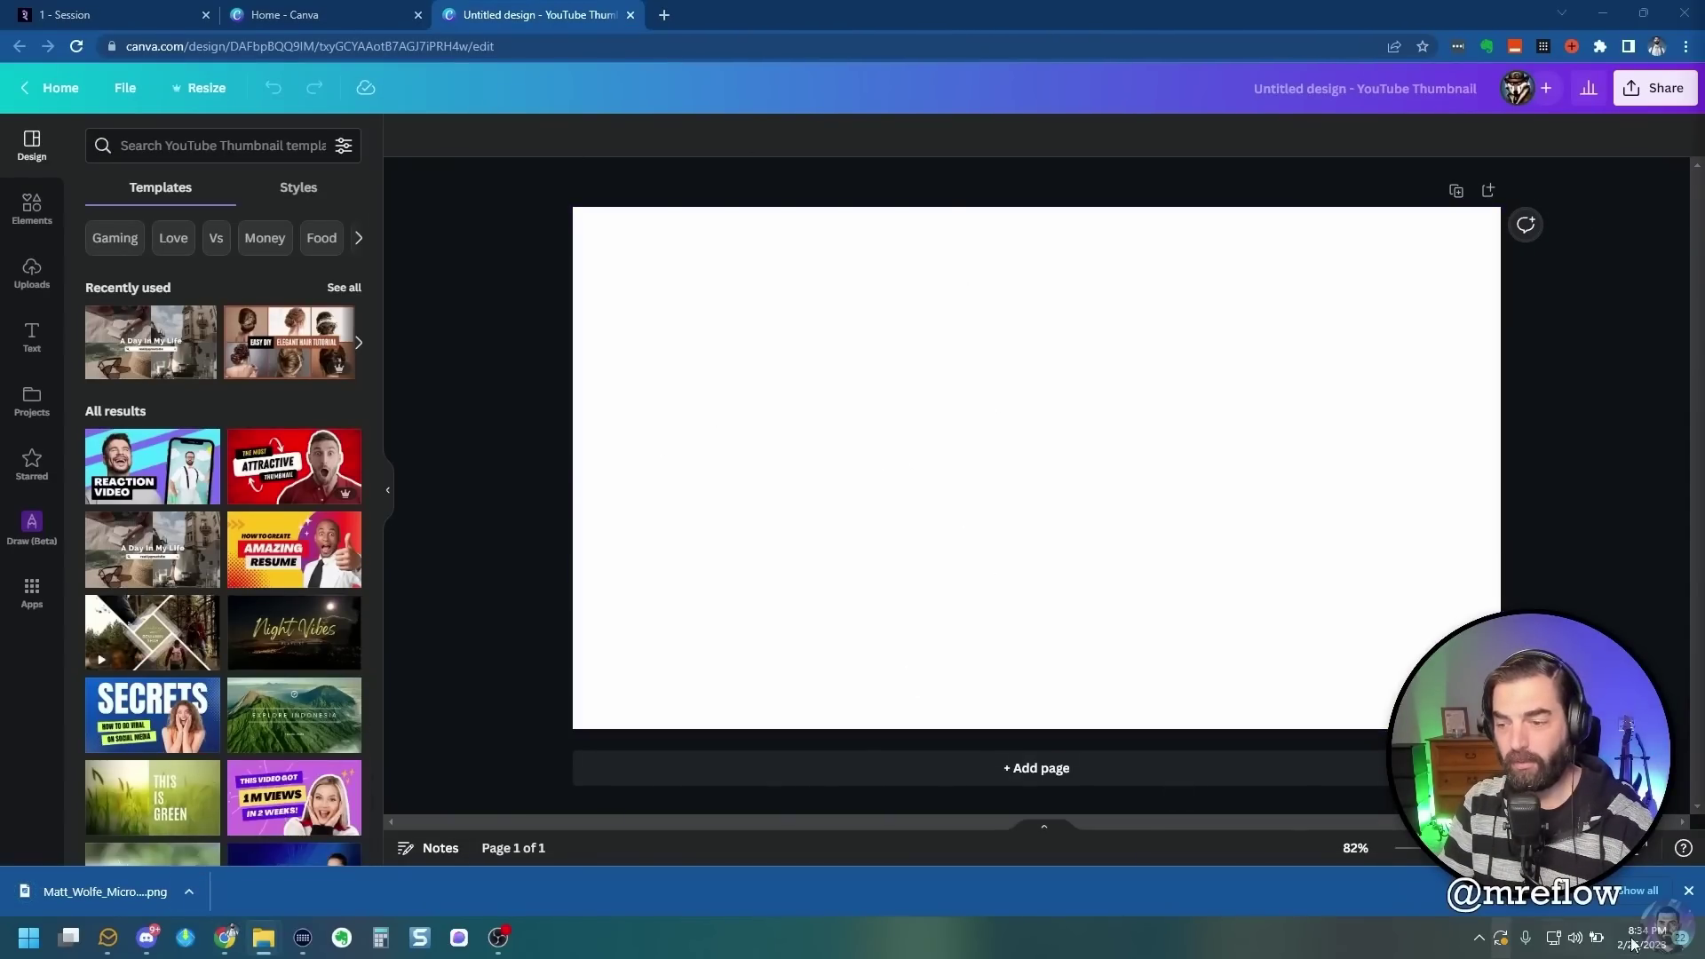
click(1687, 892)
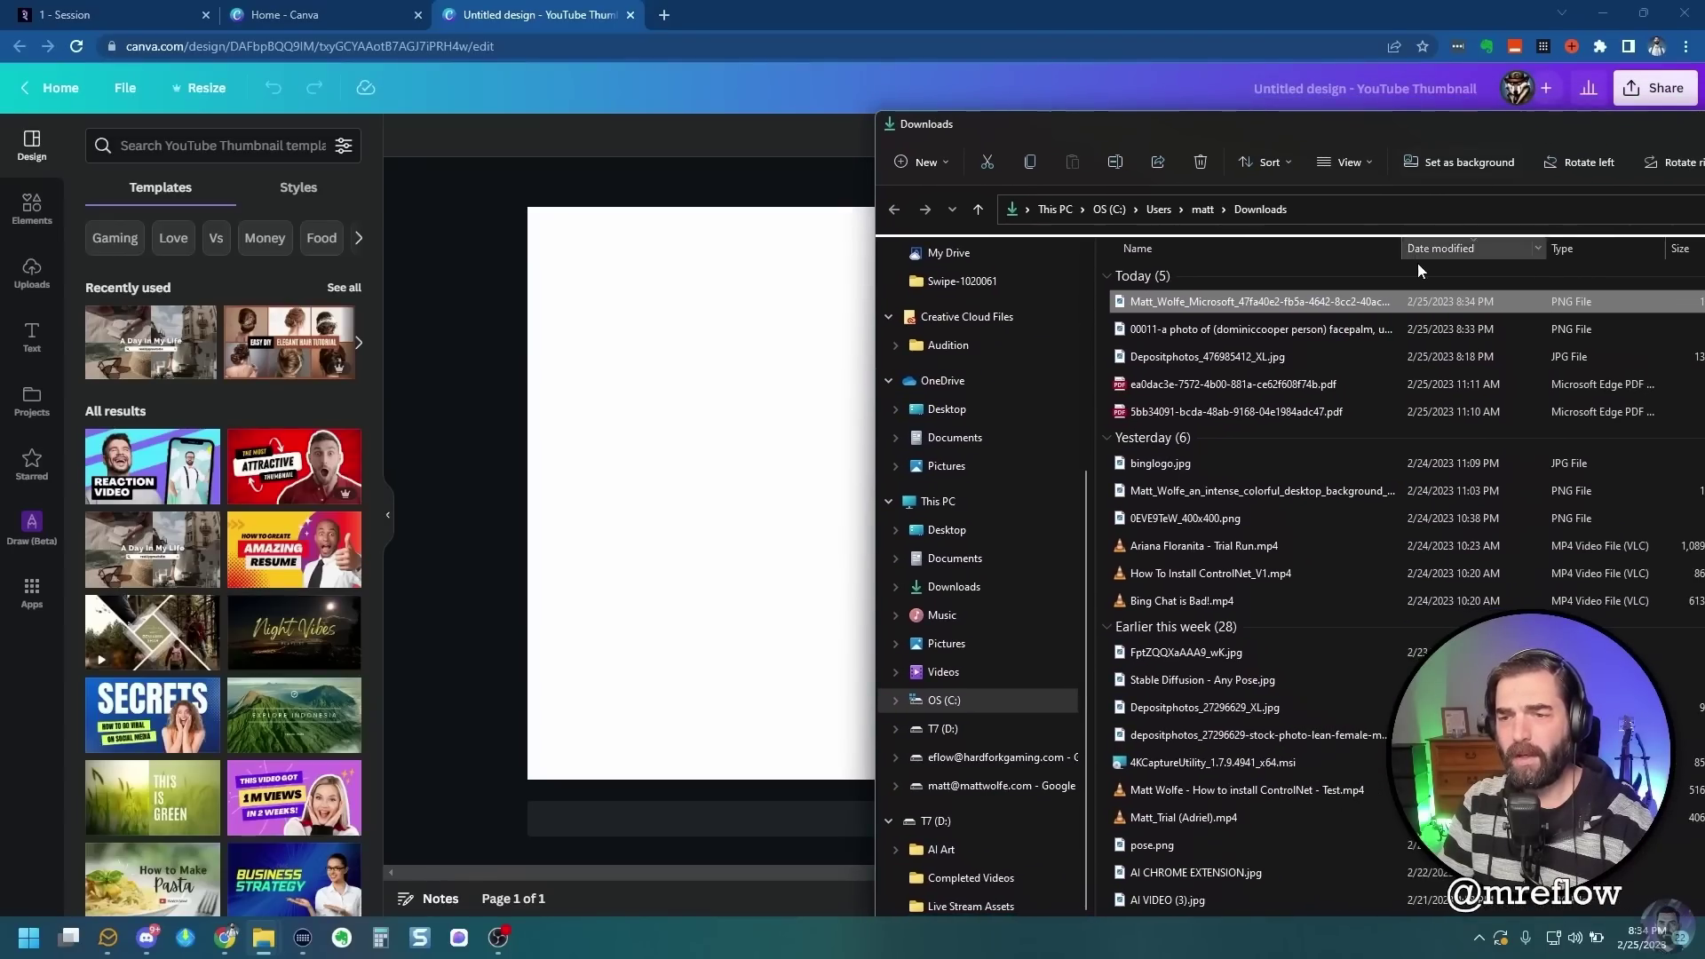
drag(1222, 316, 735, 476)
key(alt+Tab)
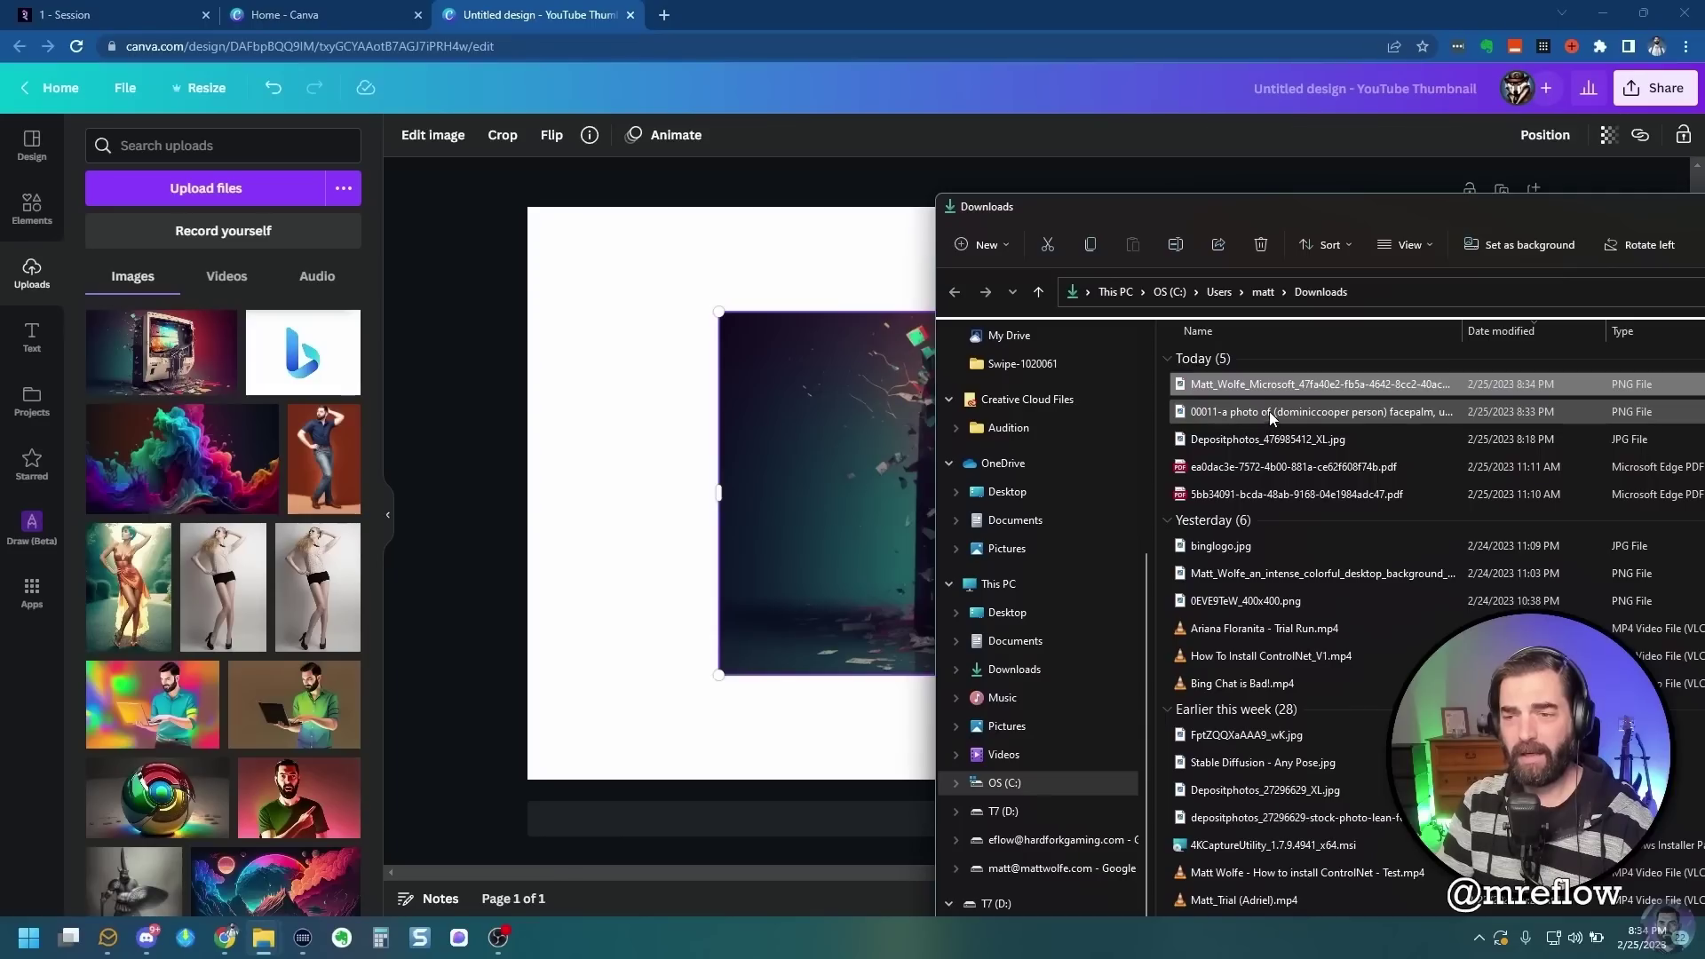
drag(1270, 412, 674, 529)
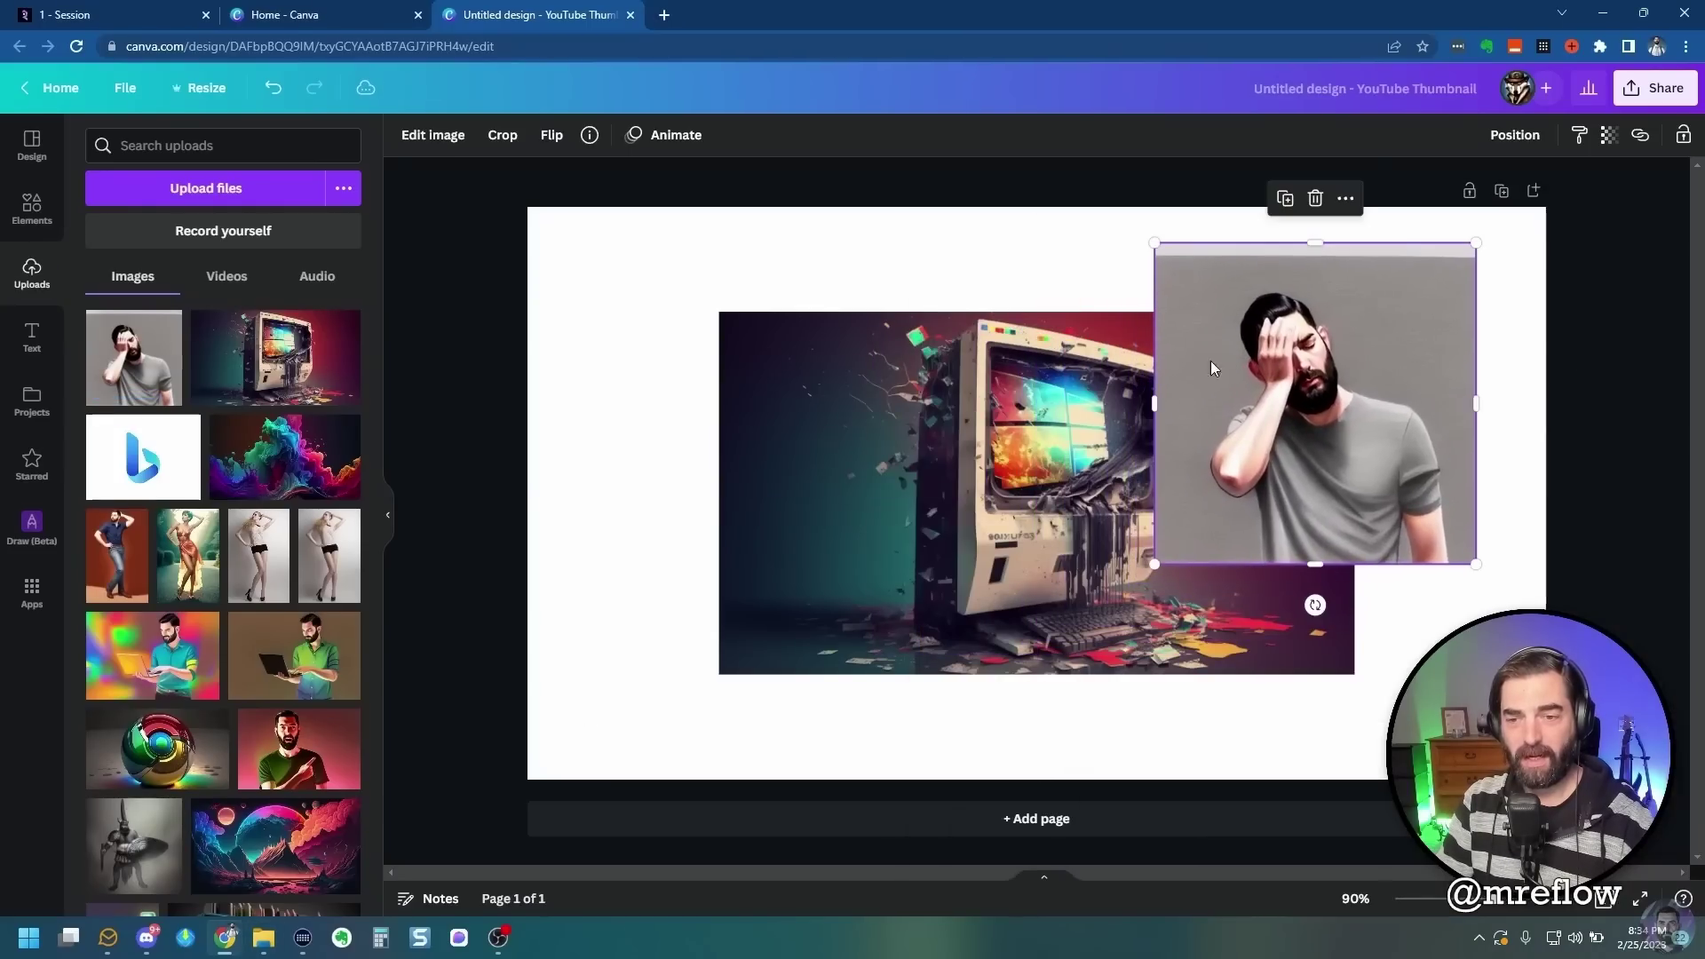
drag(789, 537, 671, 511)
Set the glitched computer image as the page background and move the portrait lower right
right_click(735, 485)
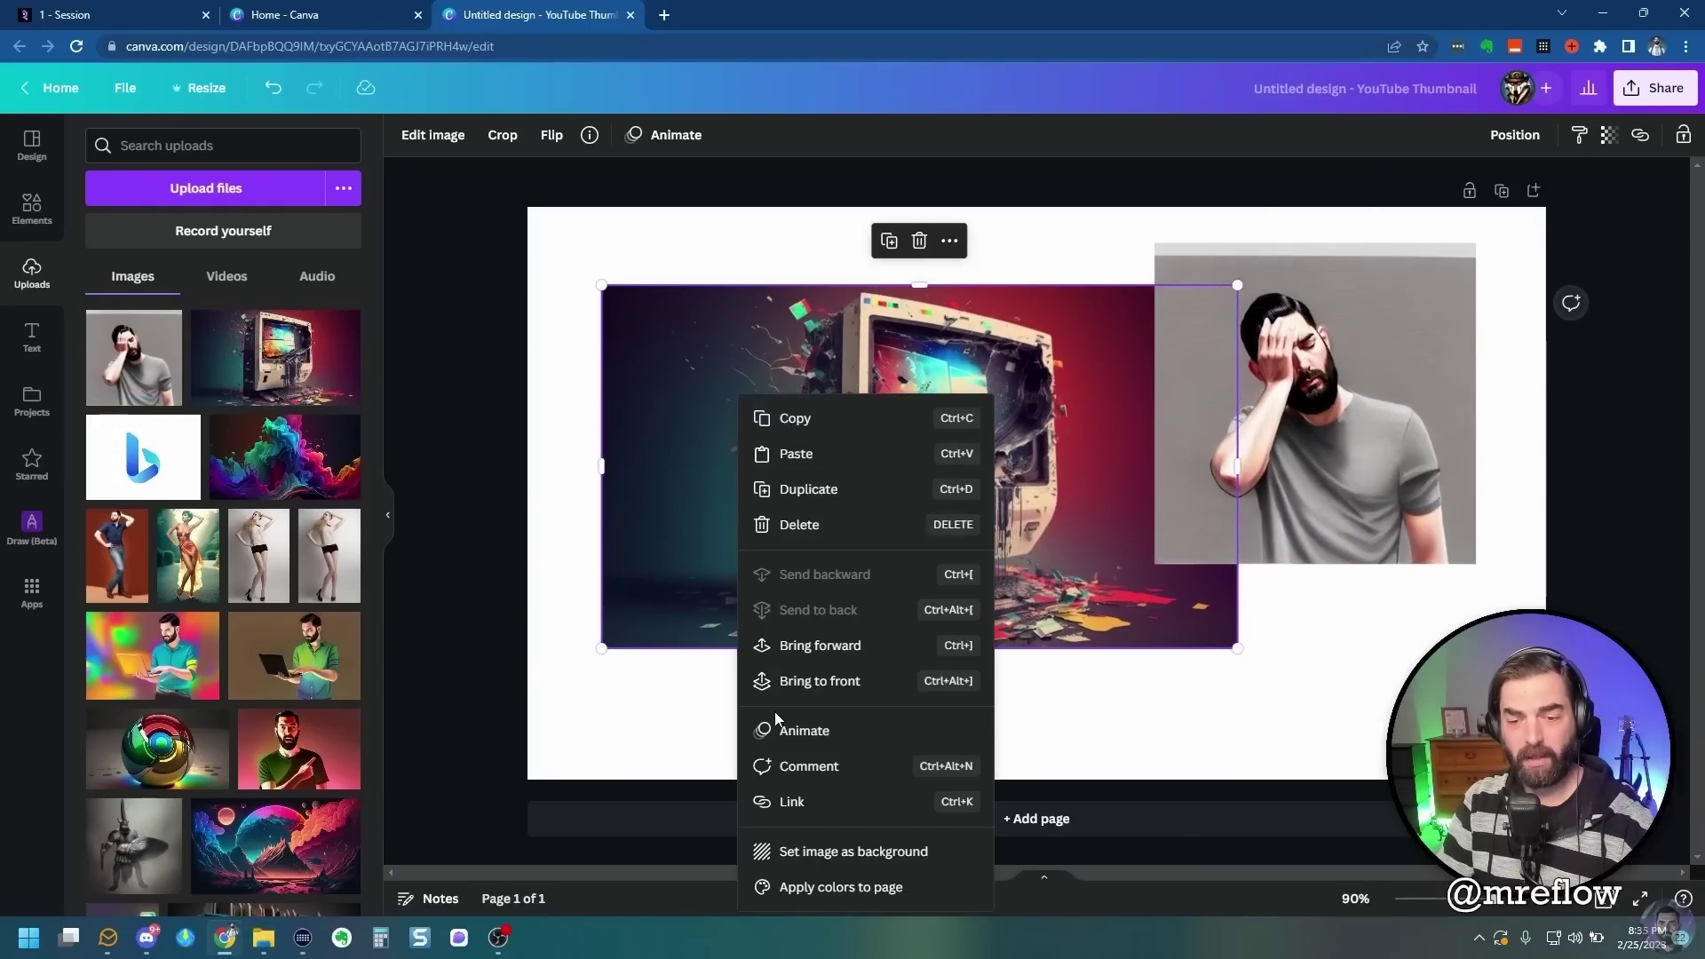
click(864, 852)
drag(1329, 394, 1452, 559)
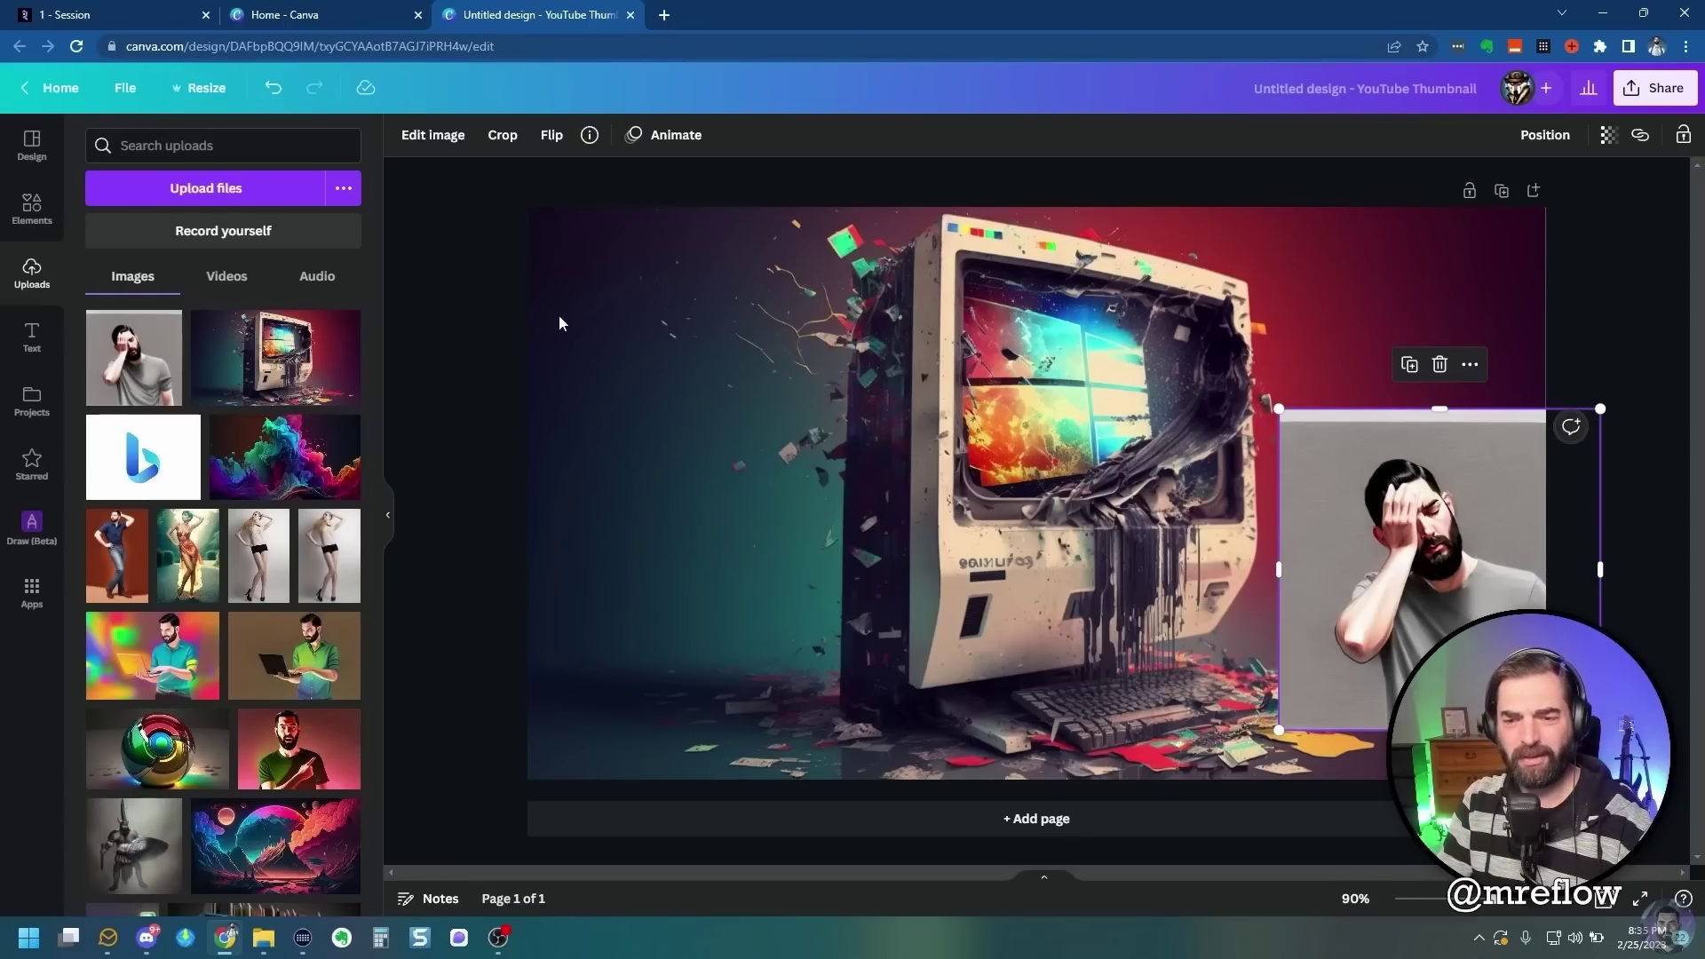
Crop the background in closer on the monitor and place the portrait at its right
click(518, 242)
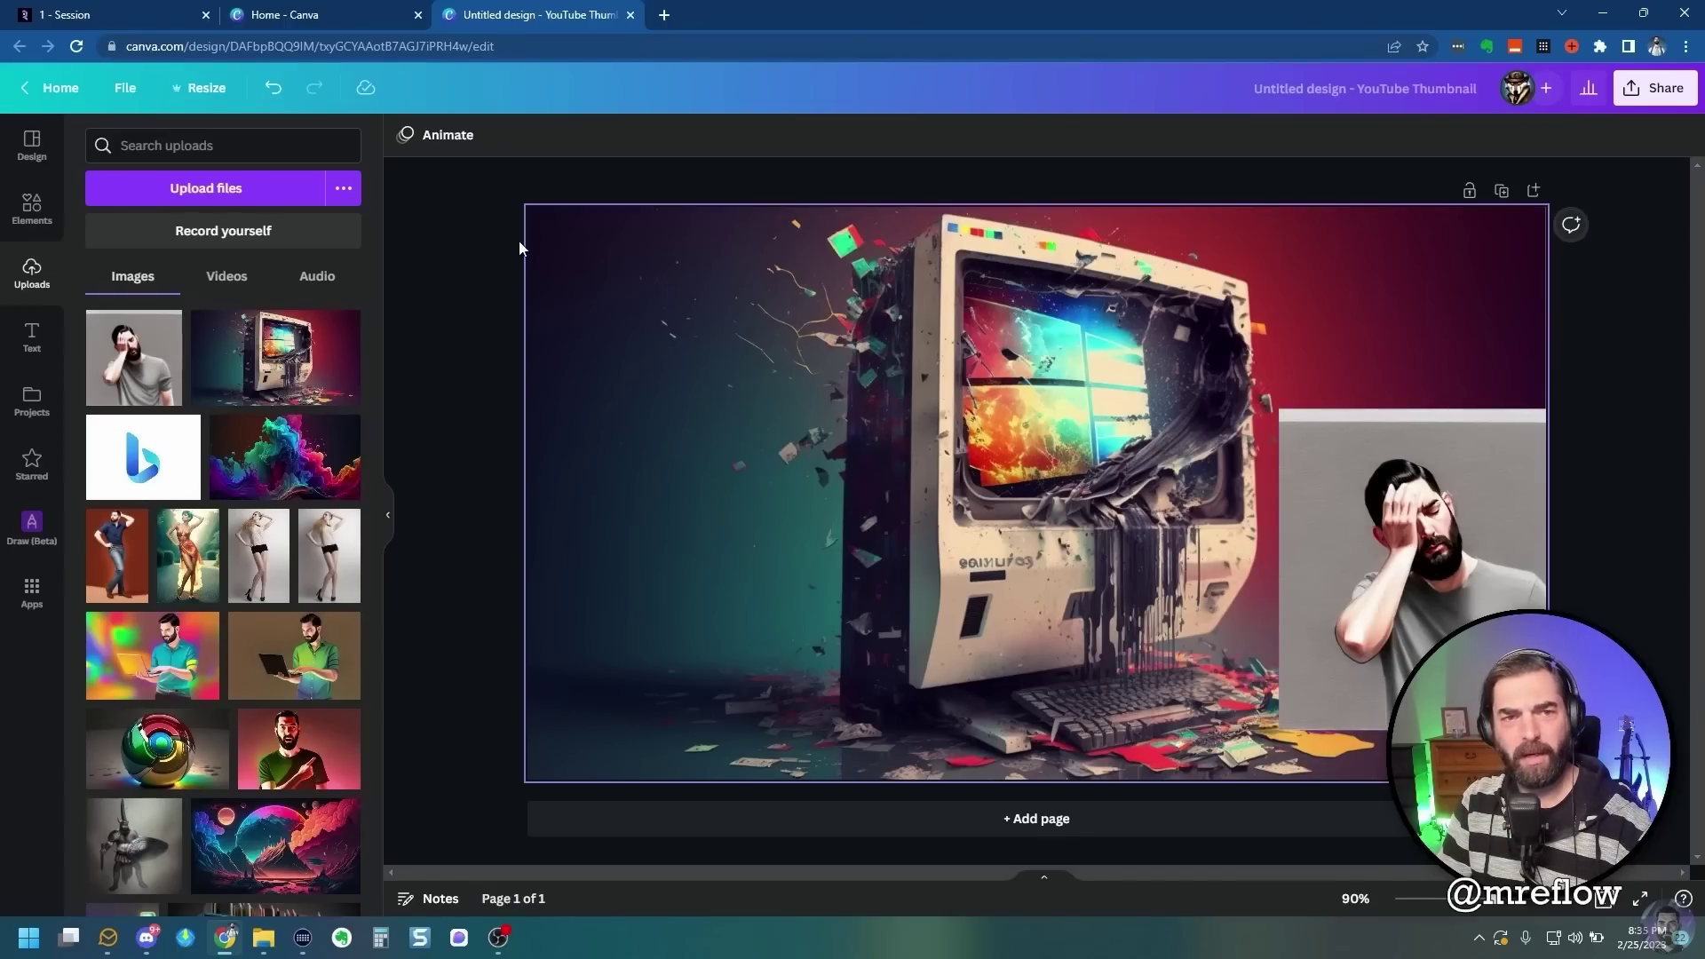
click(807, 456)
click(546, 138)
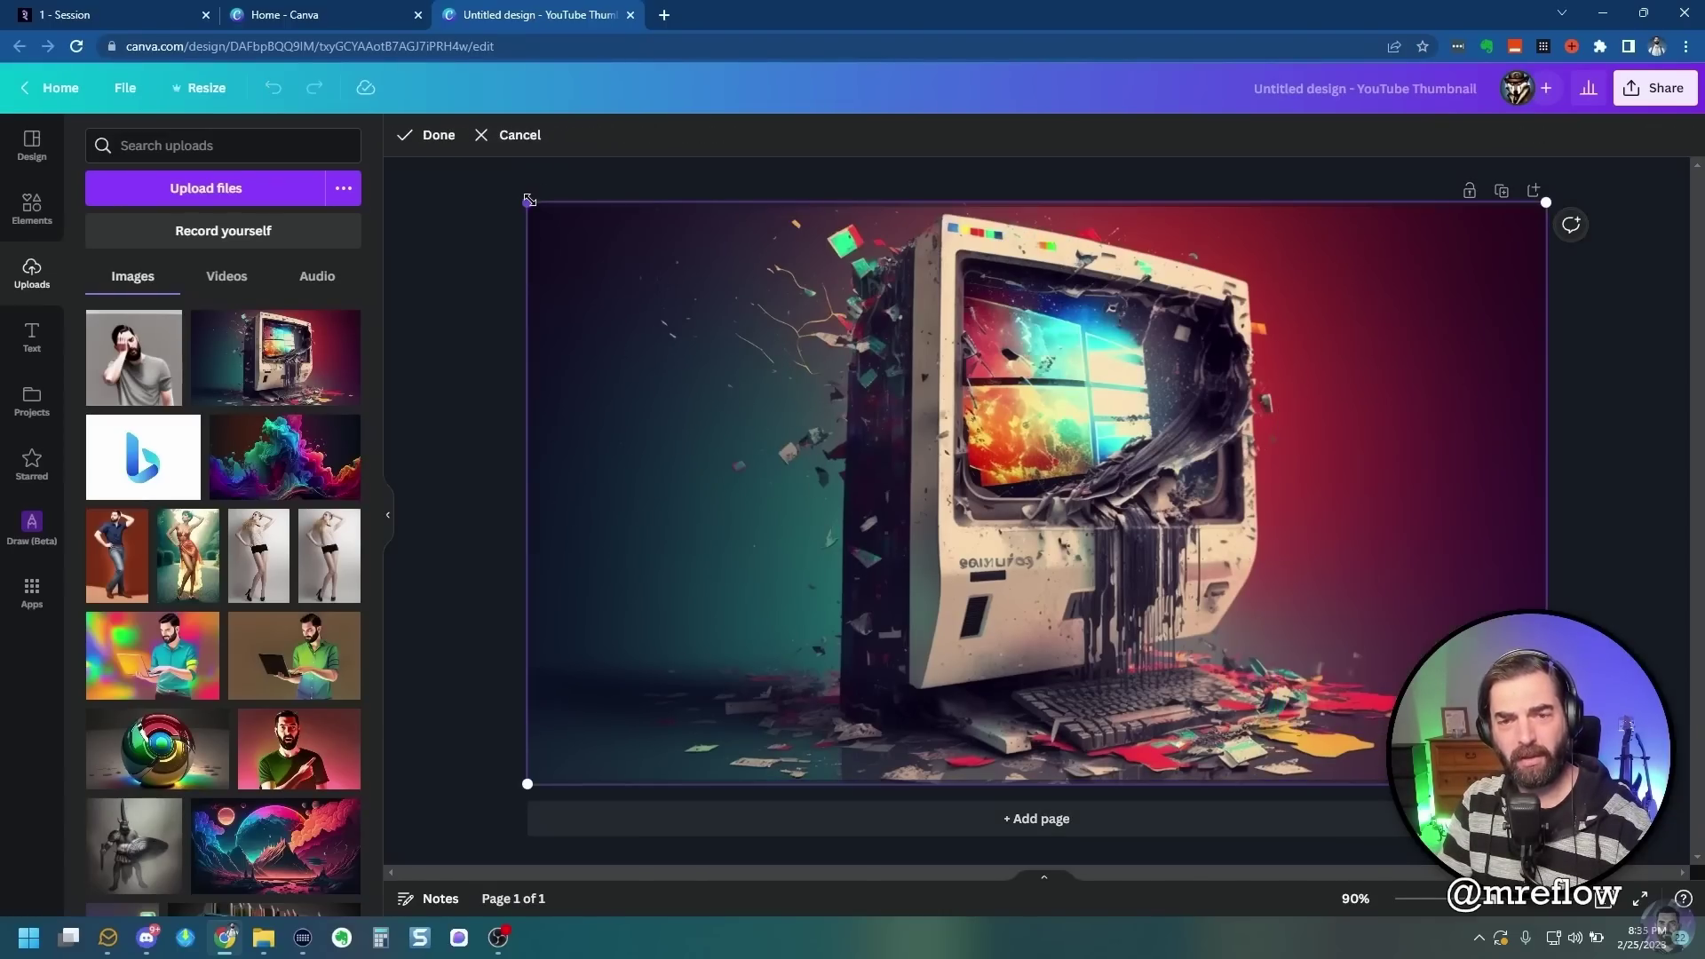
drag(802, 421, 805, 456)
drag(418, 533, 524, 486)
click(950, 519)
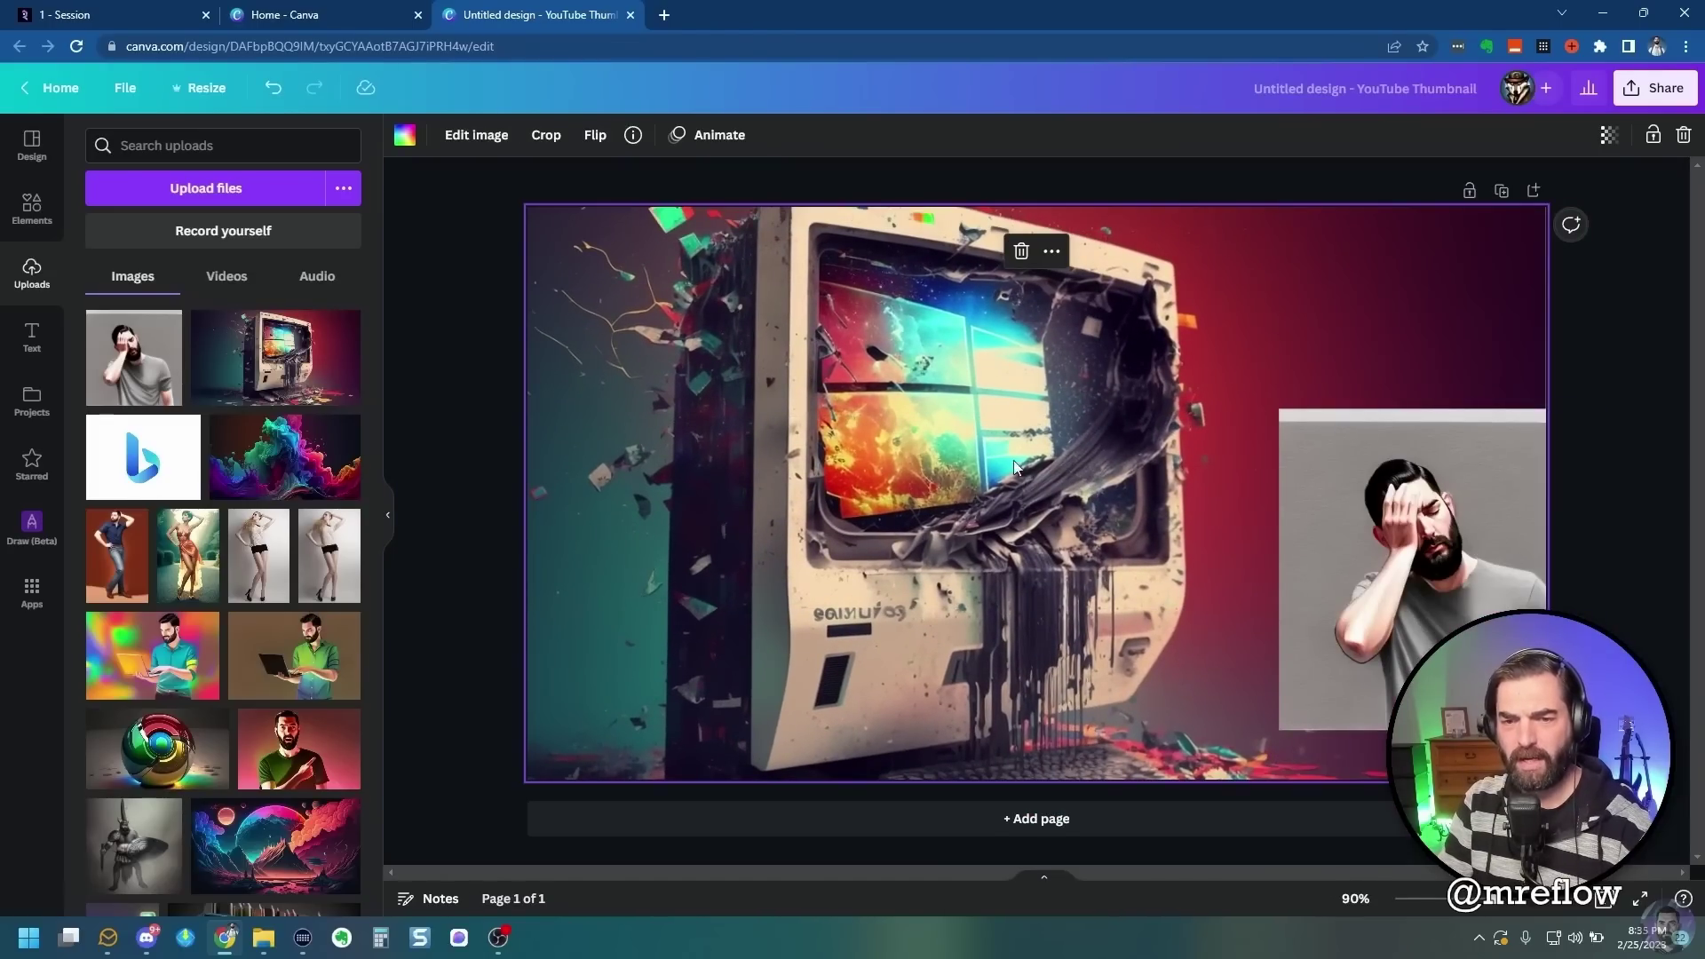
drag(1419, 598, 1365, 562)
drag(1220, 532, 1190, 481)
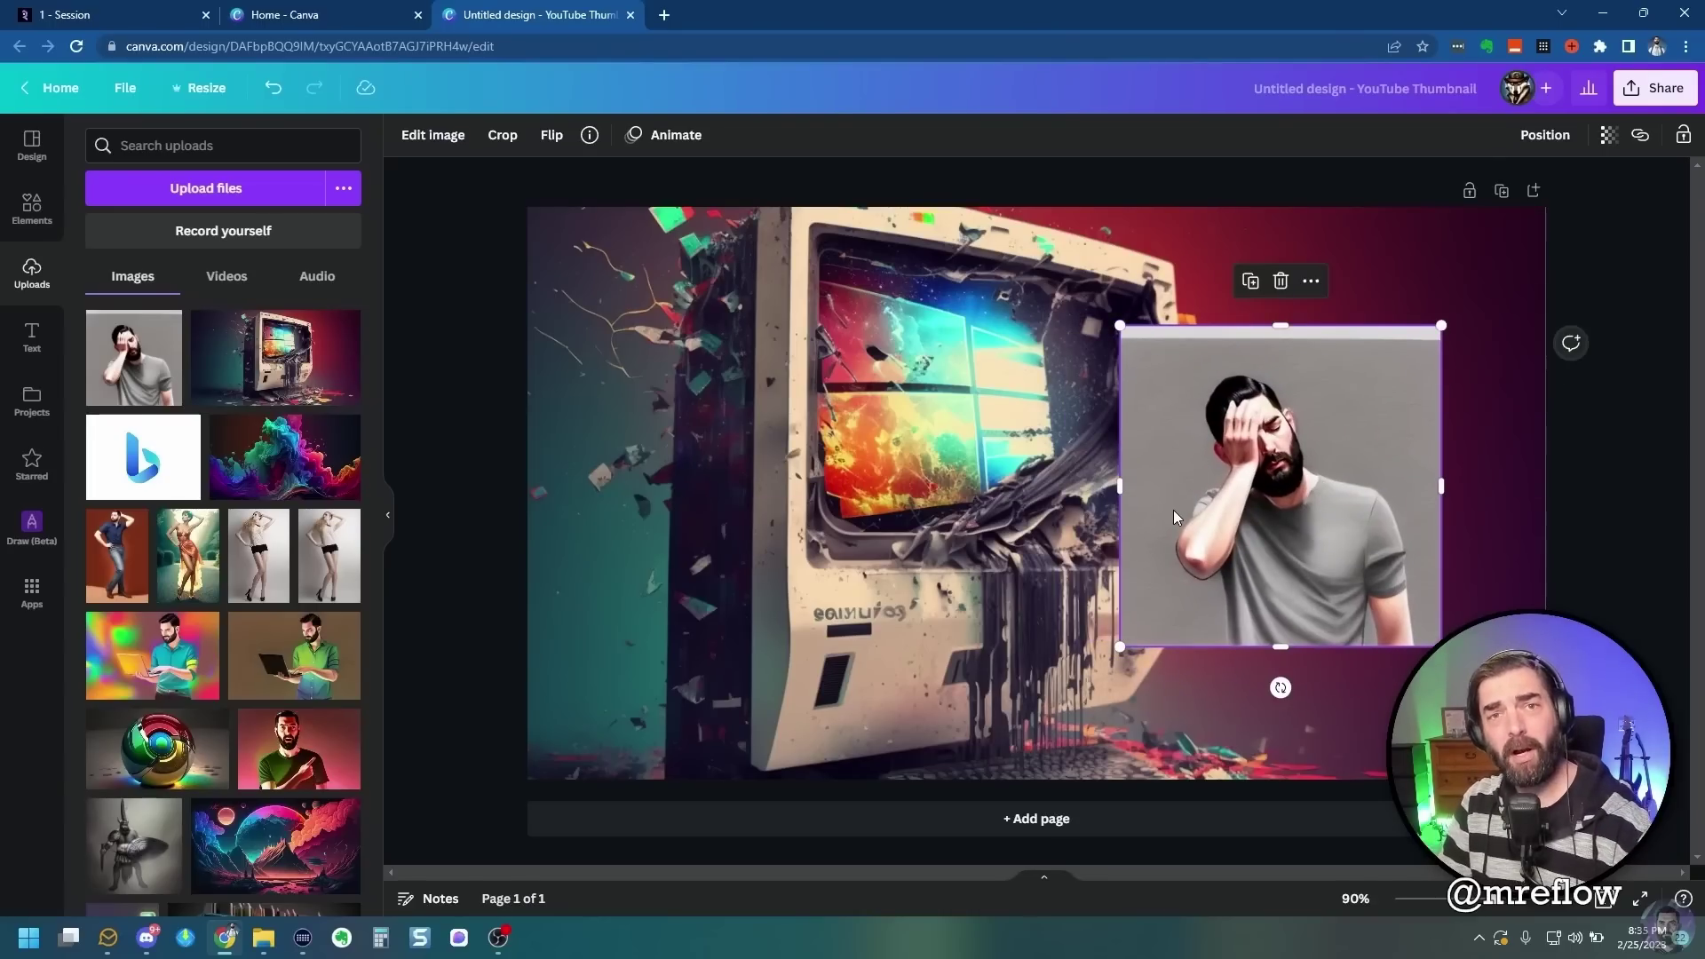
Run Background Remover on the facepalm portrait to strip its grey backdrop
drag(1351, 503, 1365, 493)
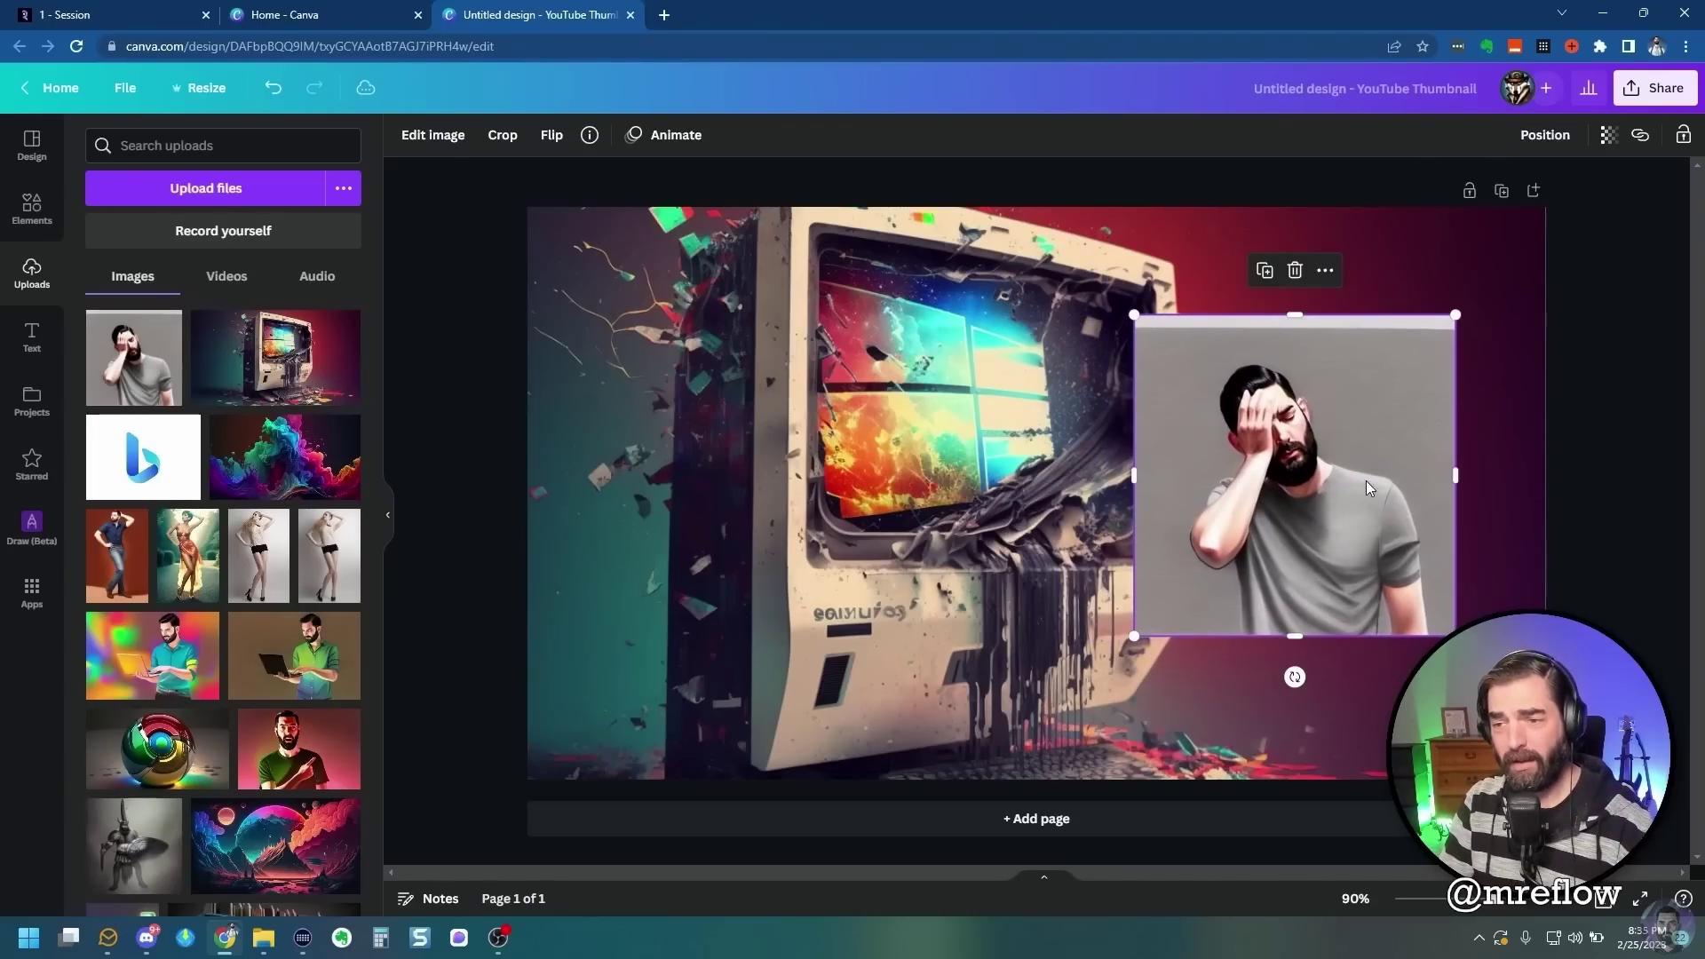
click(441, 144)
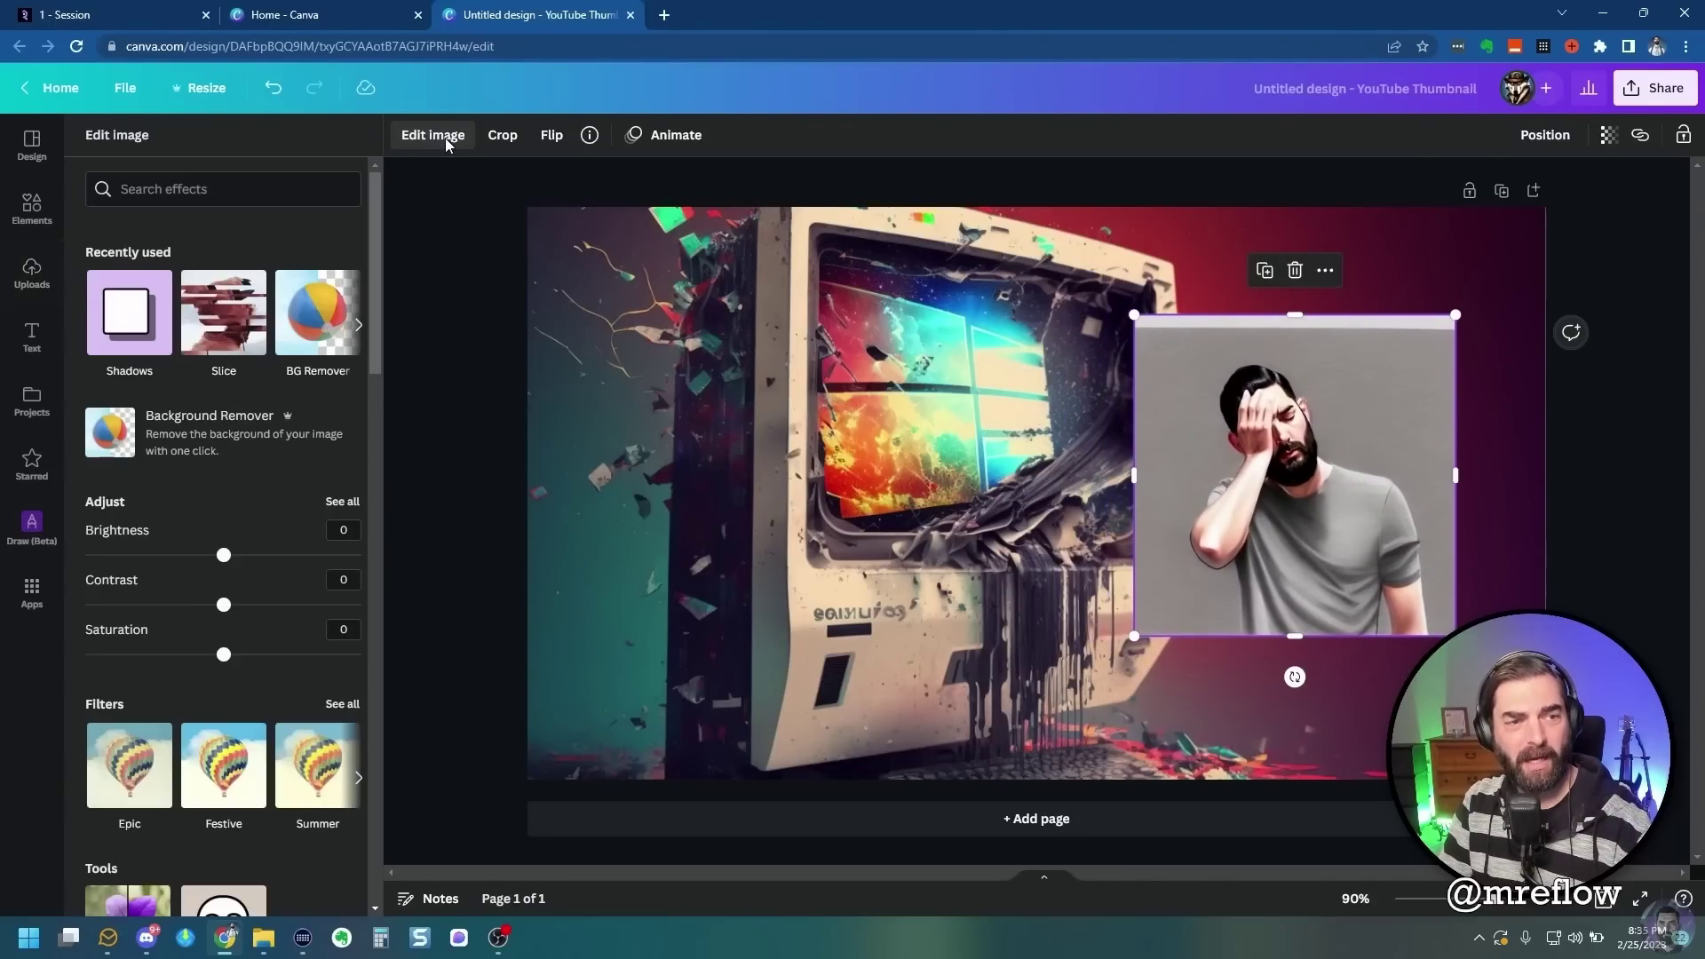
click(108, 453)
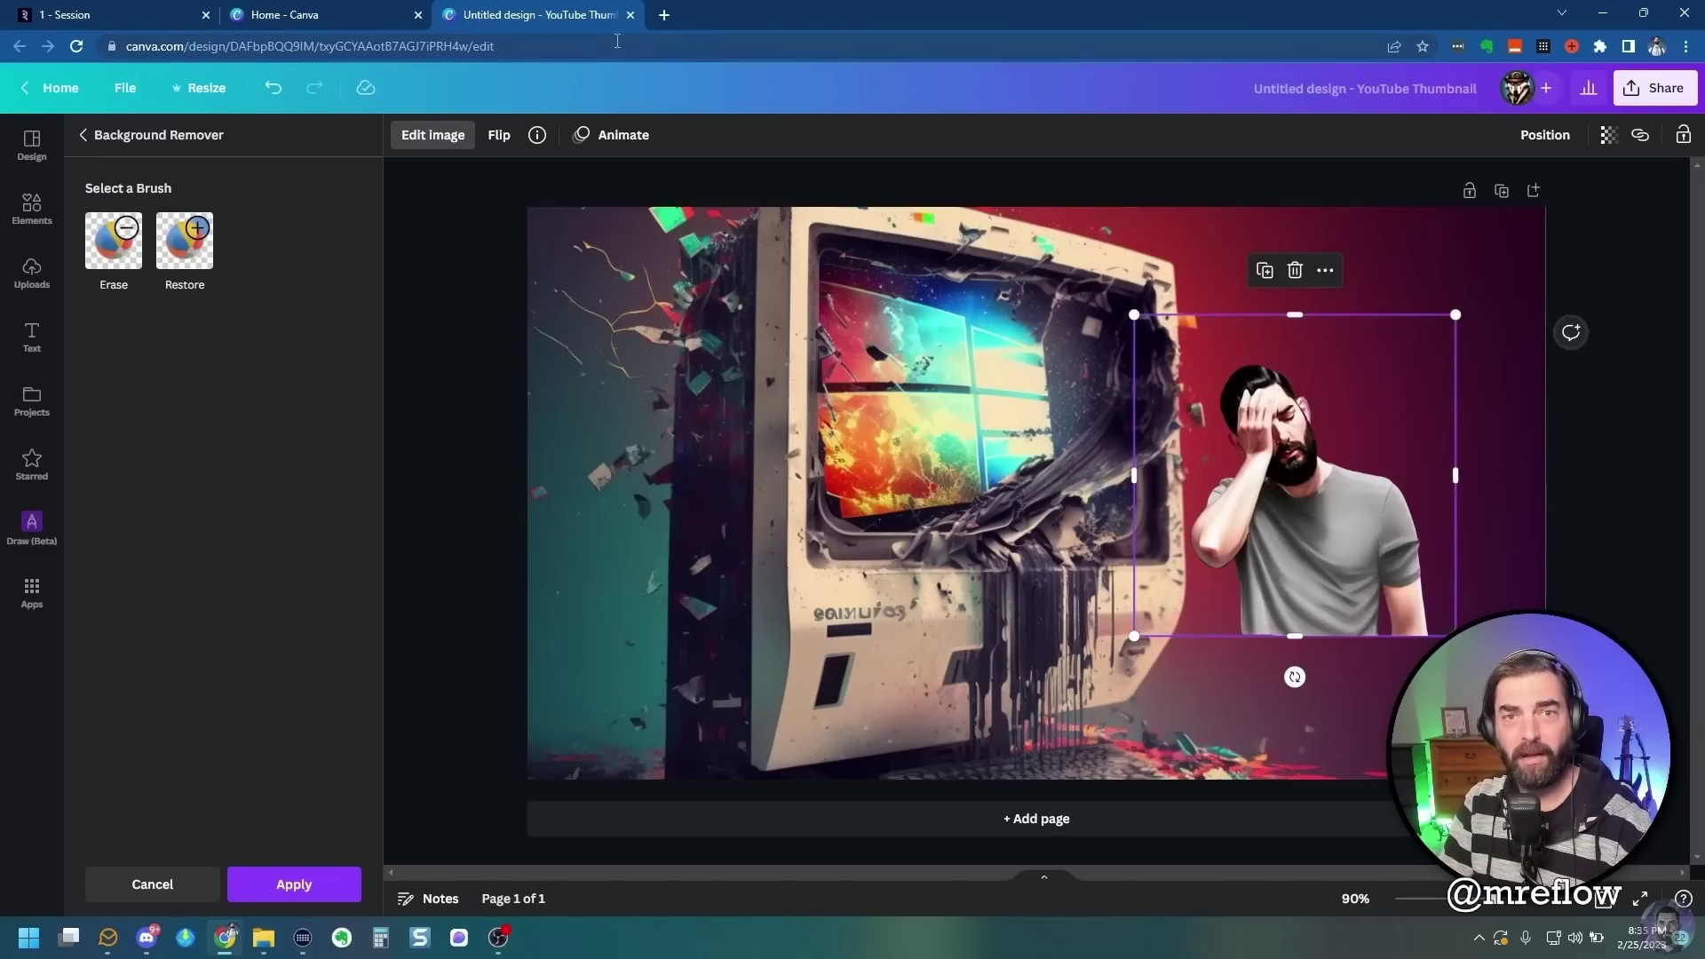
Search FutureTools for 'remove' and visit the Rem BG background remover site
click(664, 16)
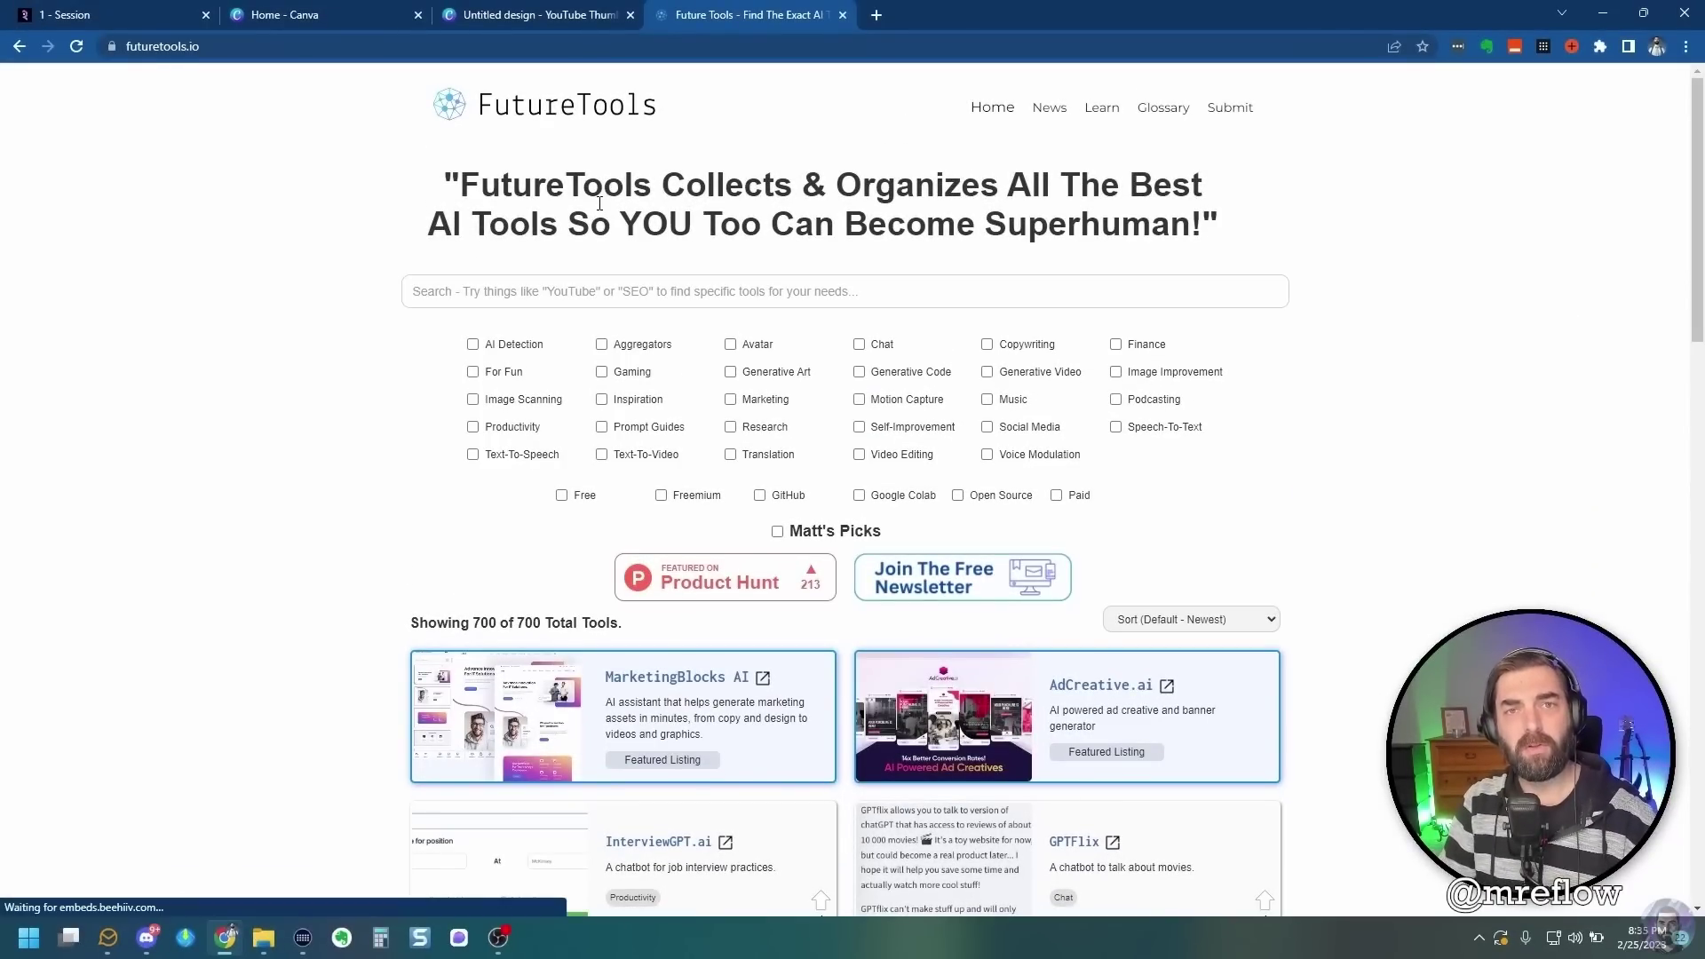
click(702, 293)
text(remove back)
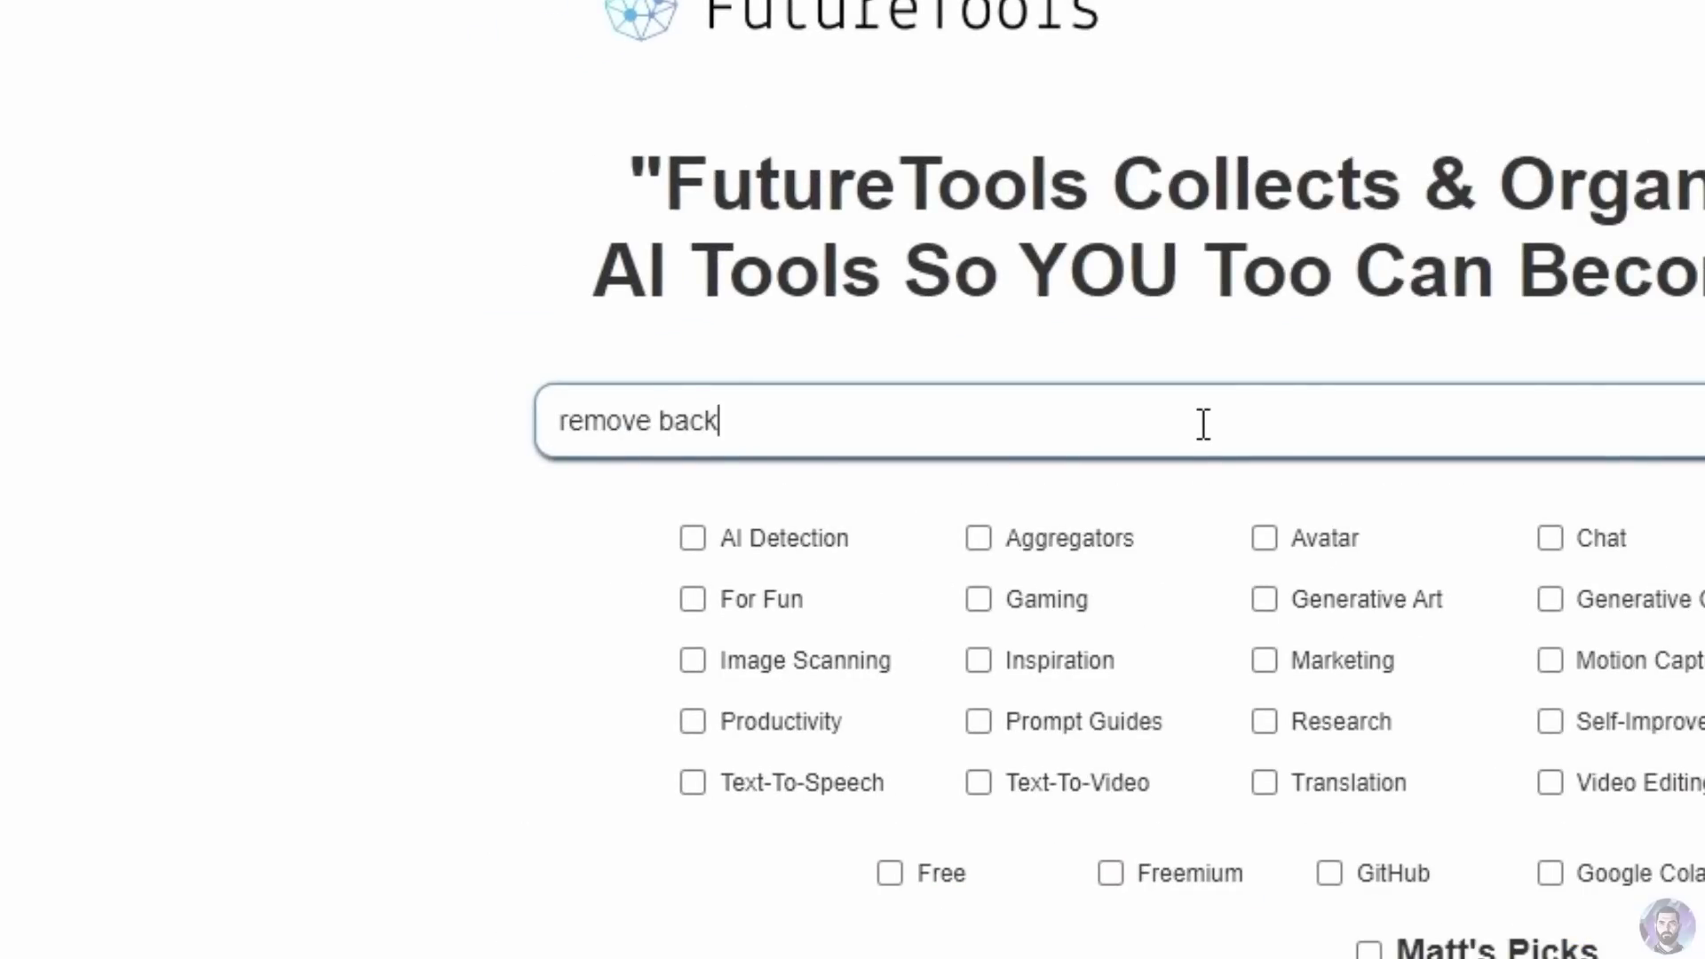
scroll(1203, 424, down, 10)
click(807, 506)
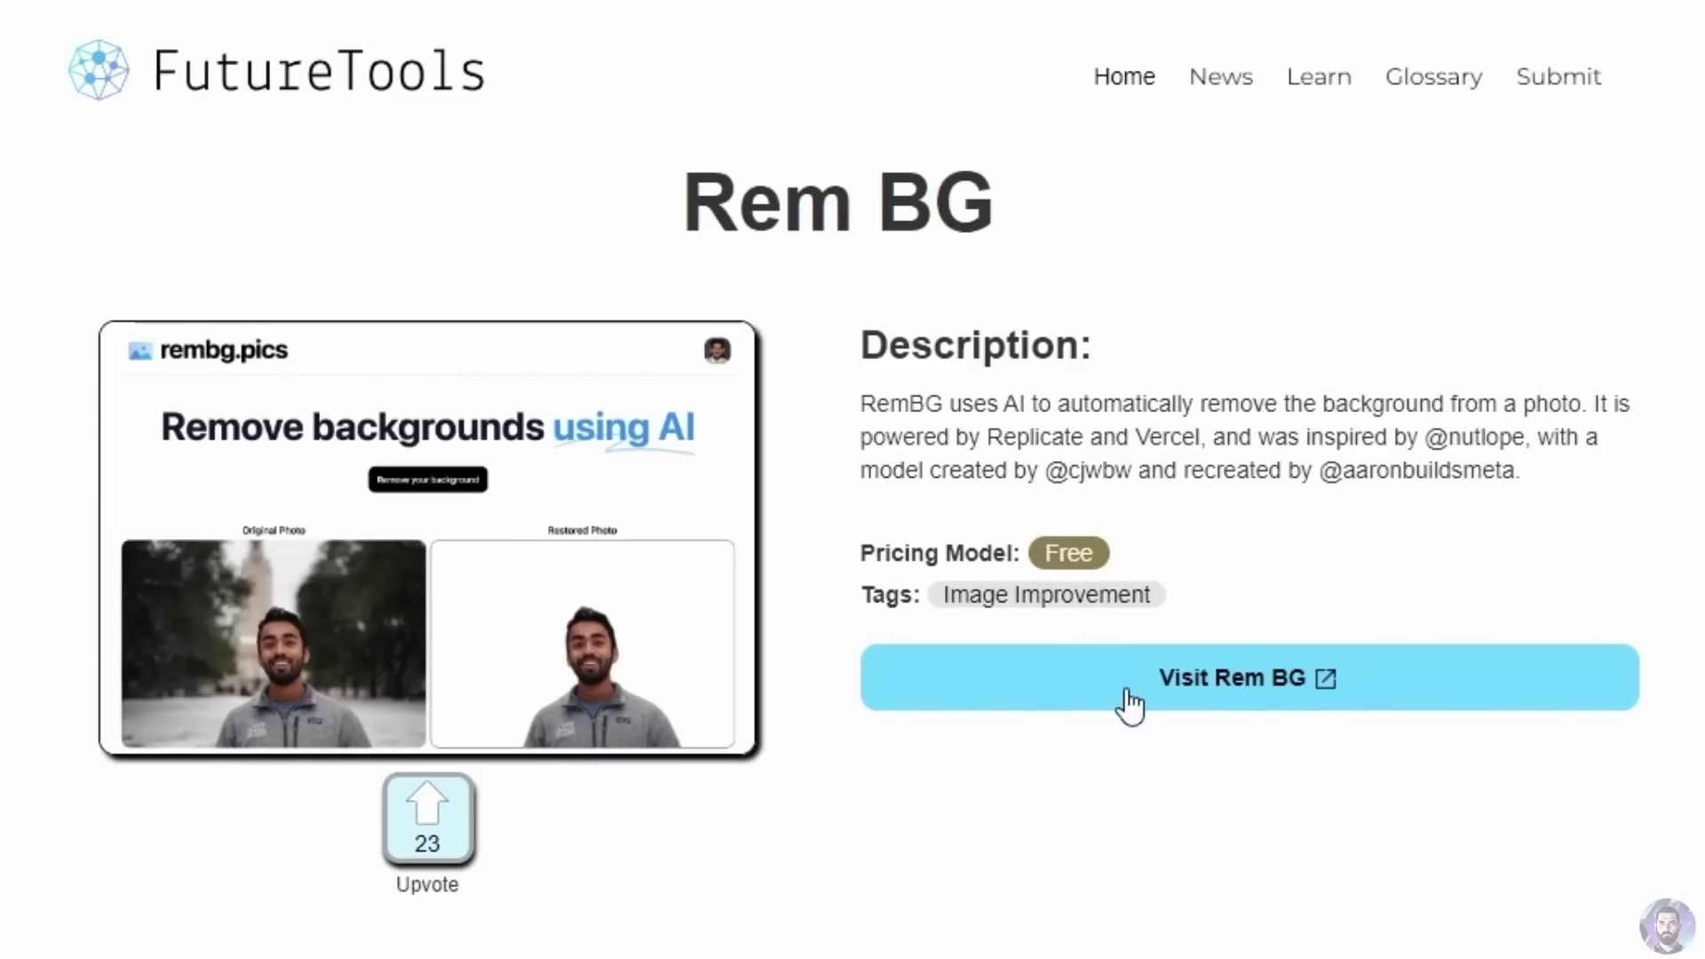
click(1130, 706)
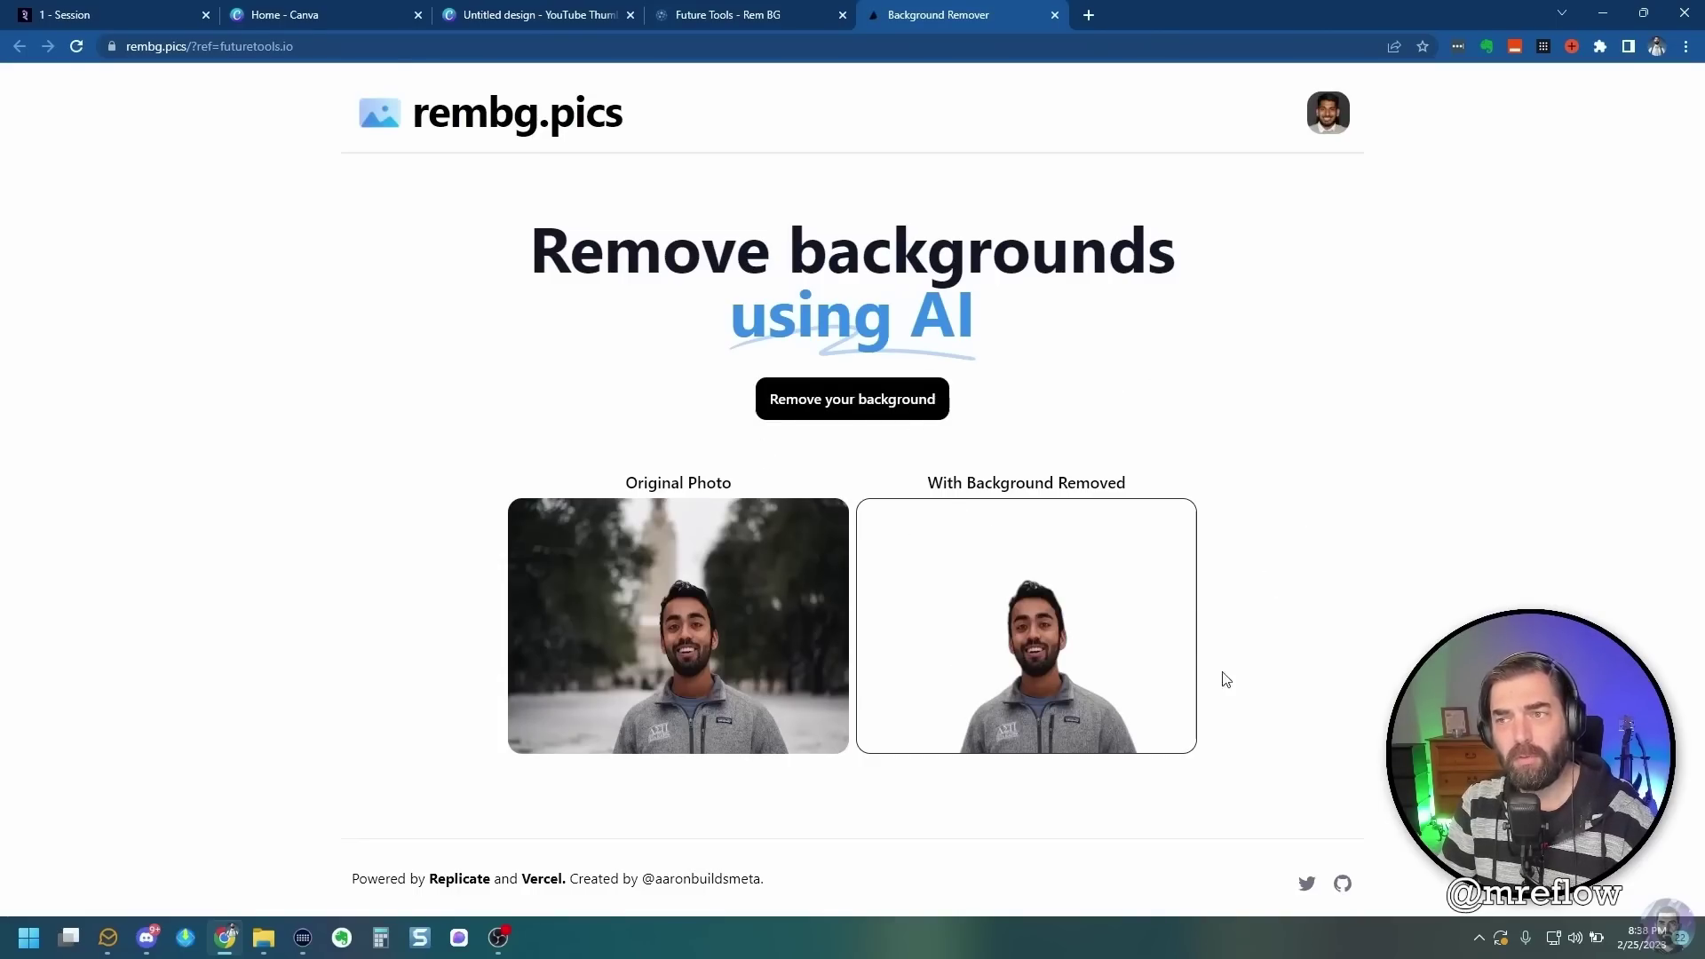
Enlarge the facepalm man cutout to about 769×769 and place it right, over the shattered monitor
click(1053, 16)
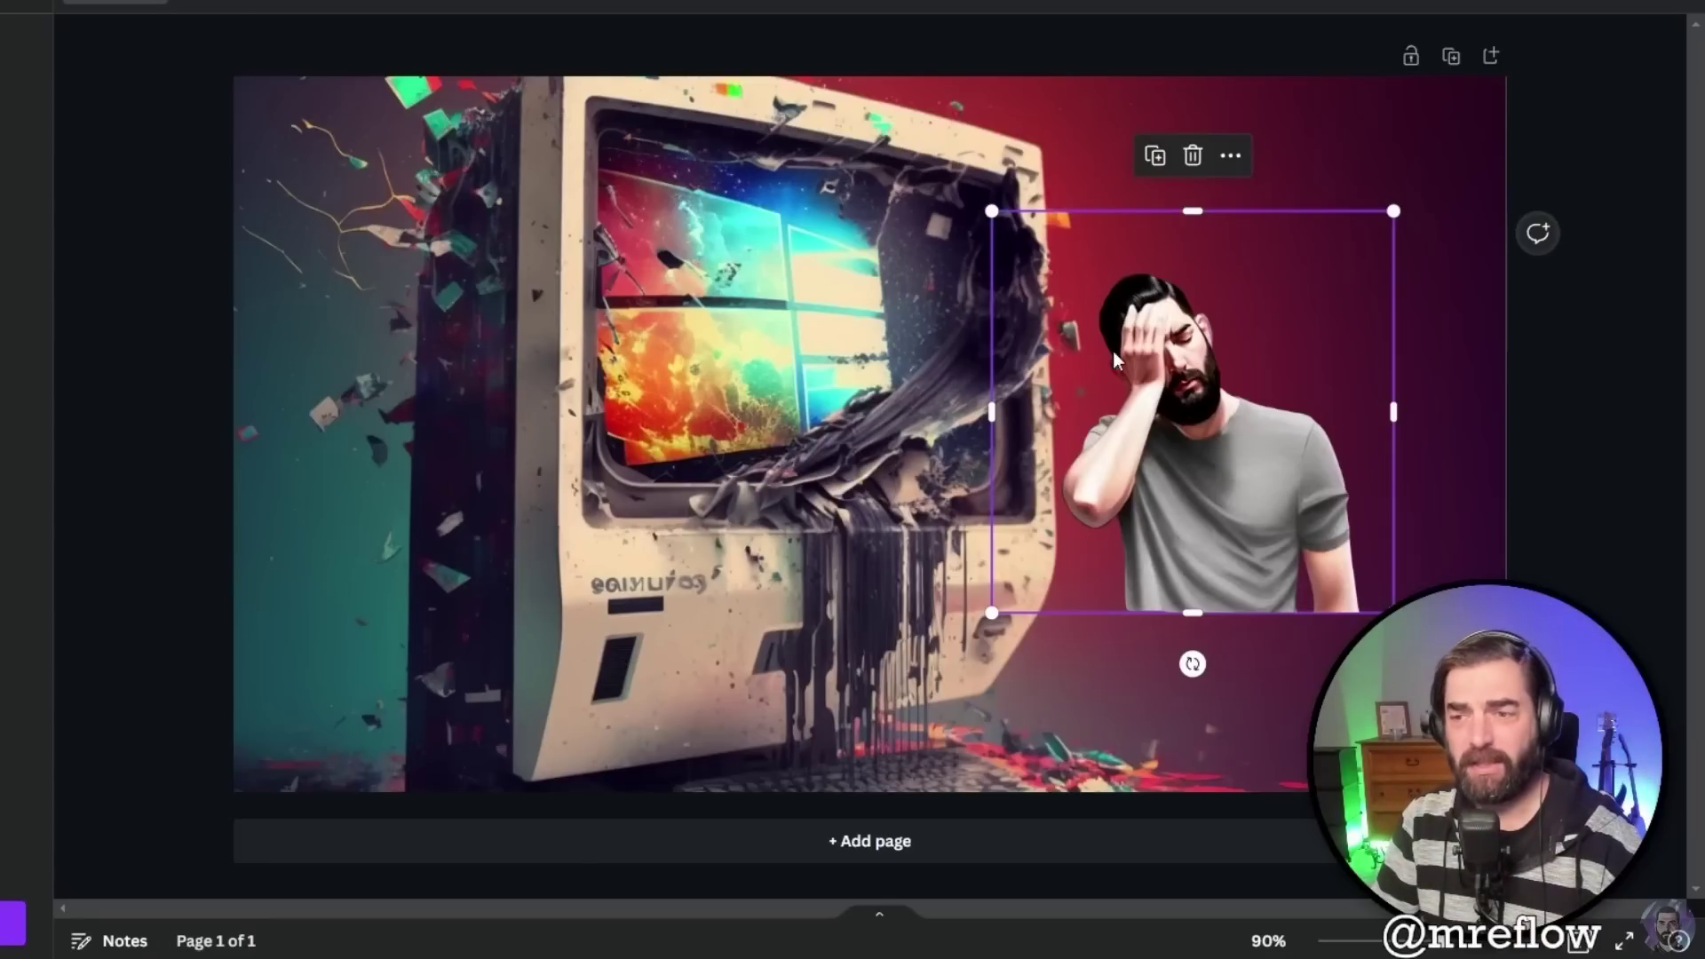
drag(1216, 400, 1306, 585)
drag(1057, 390, 489, 145)
drag(921, 449, 1148, 490)
click(595, 460)
key(Escape)
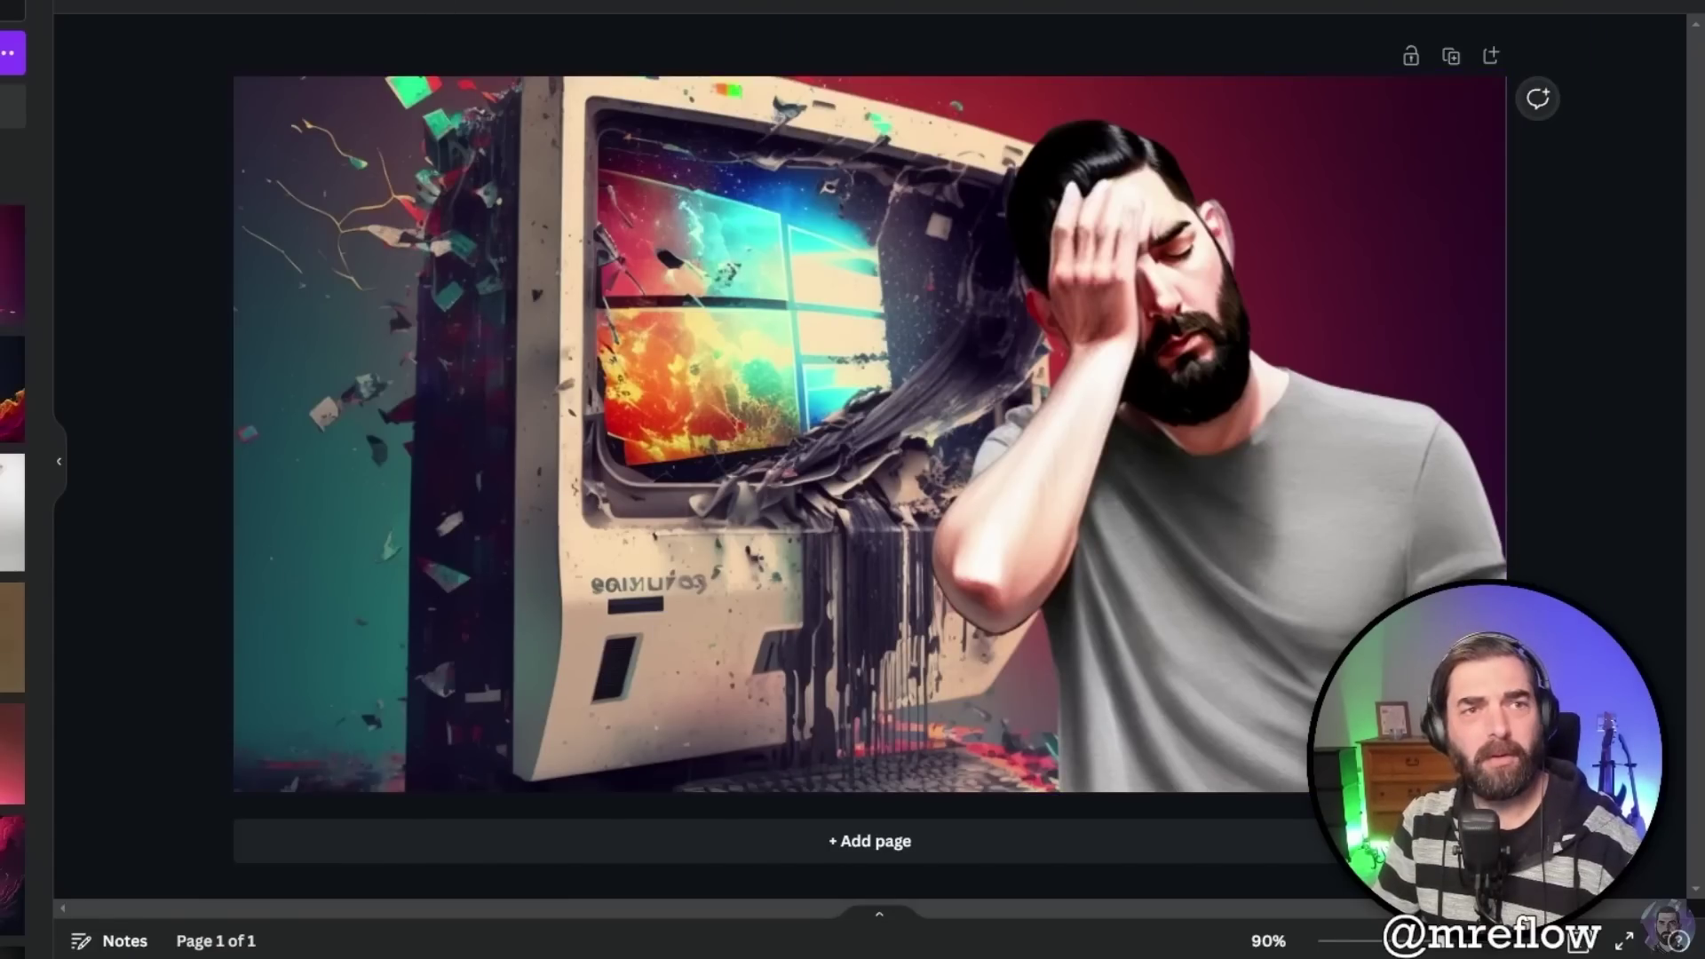
Search futuretools.io for 'upscale' and open the AI Image Upscaler listing
key(ctrl+t)
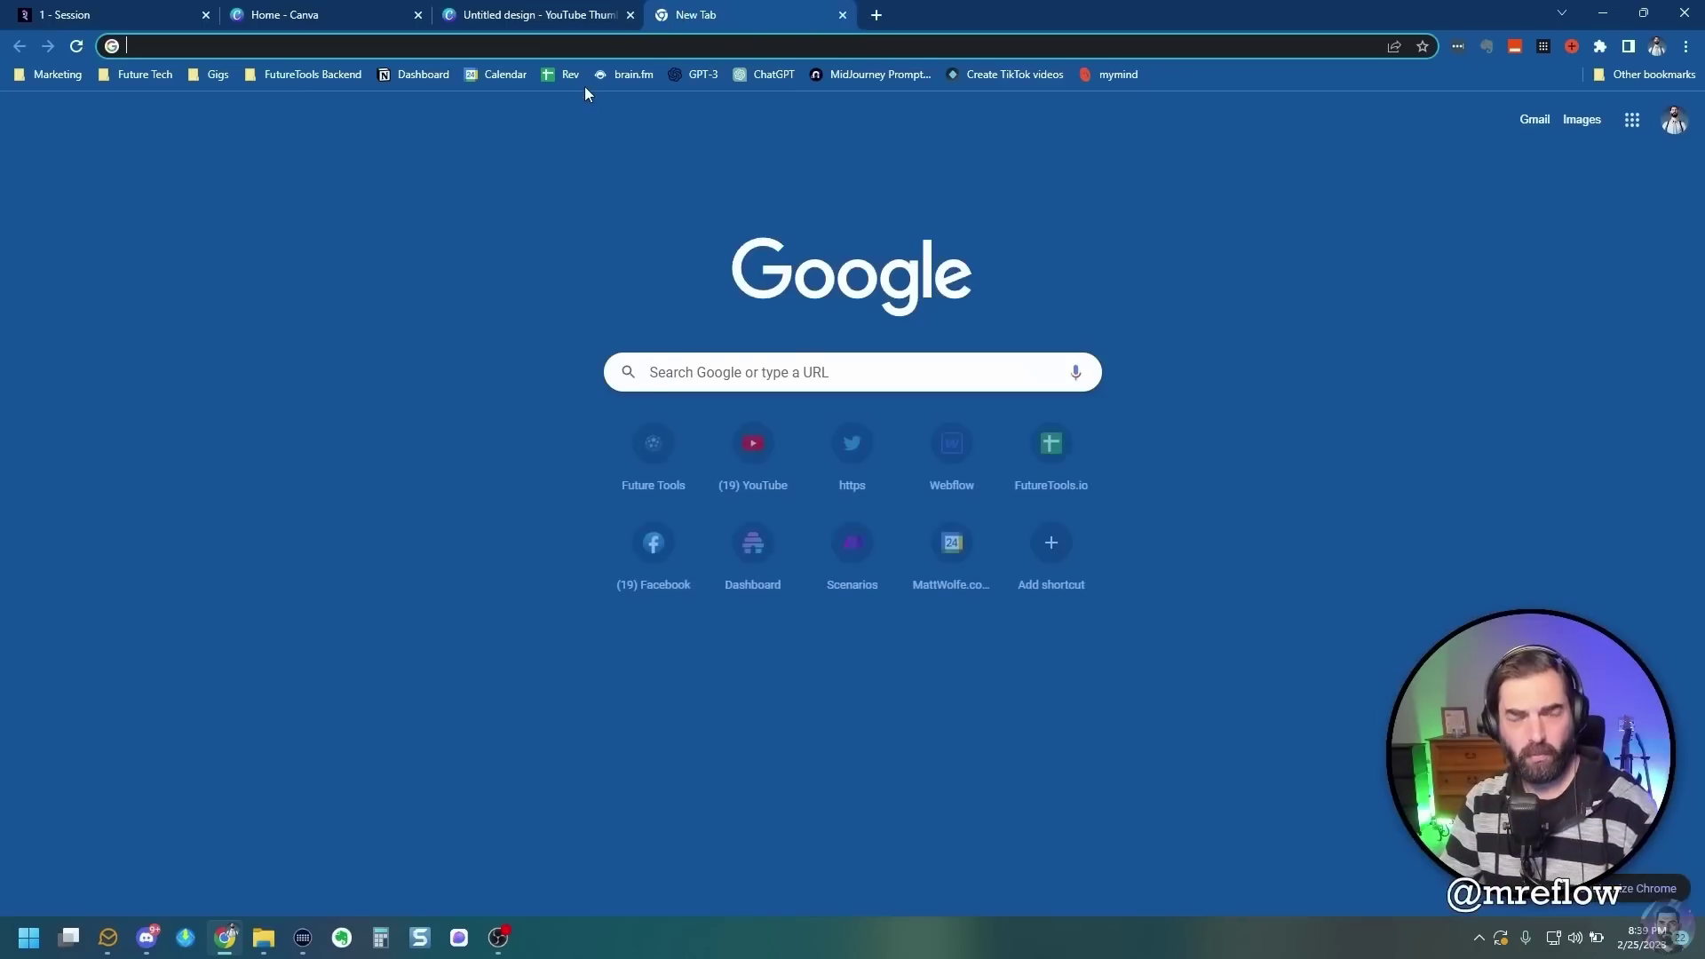
text(futuretools.io)
key(Return)
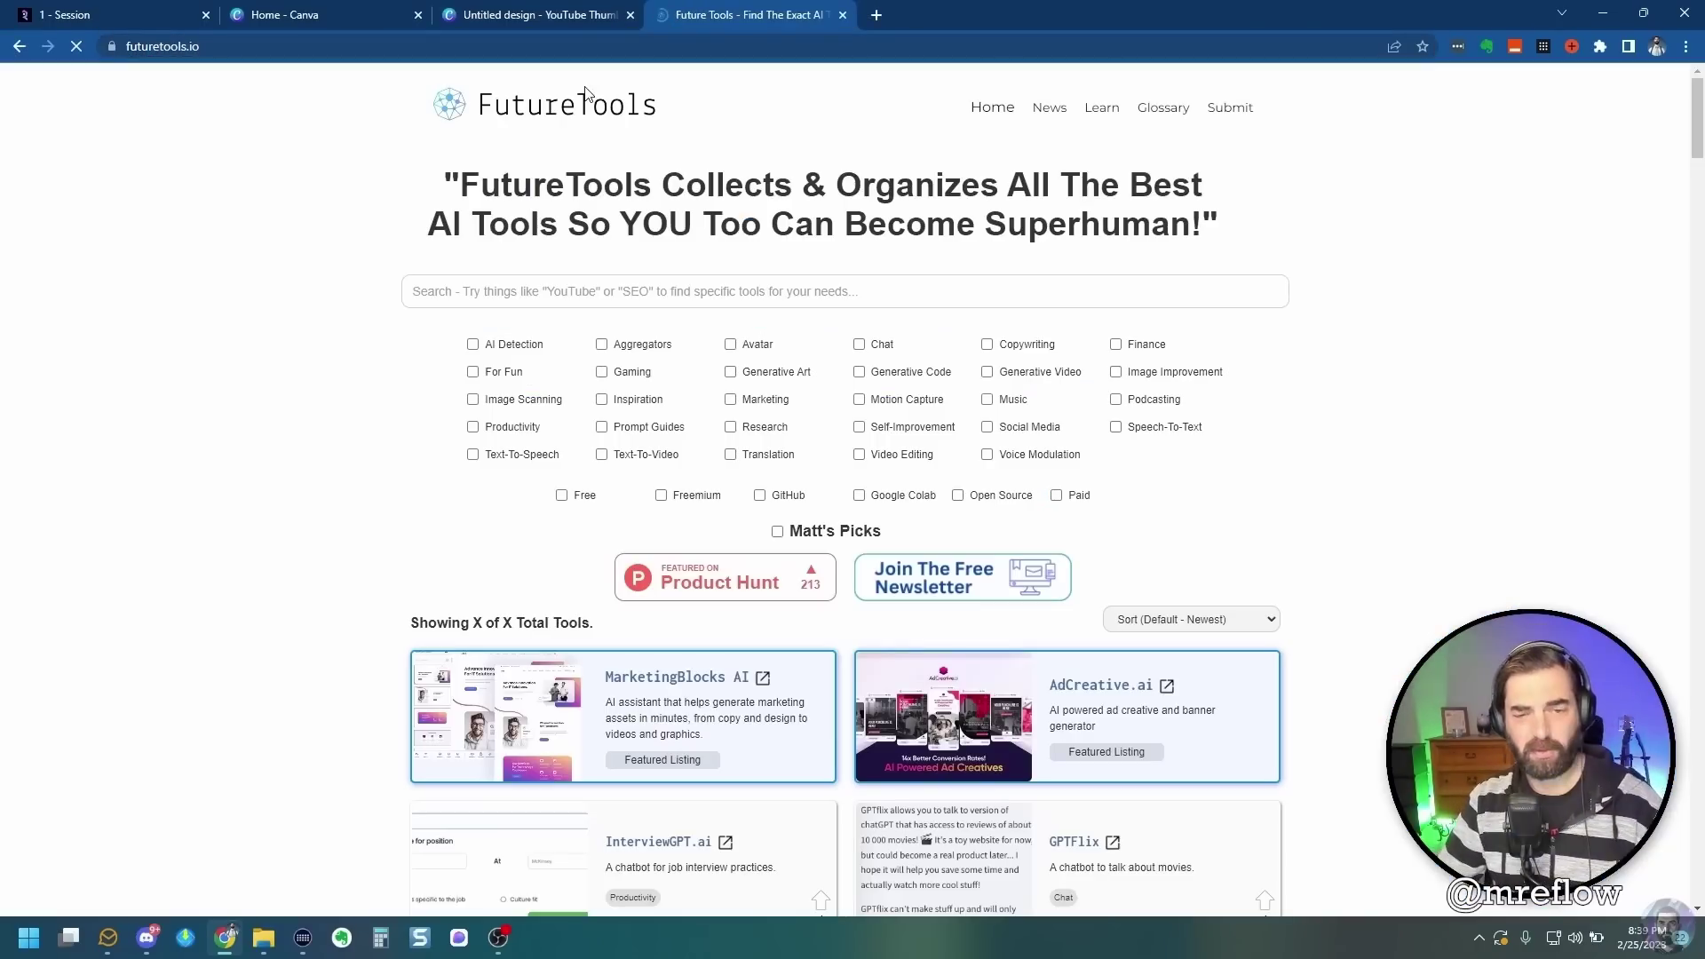
click(905, 275)
text(upsc)
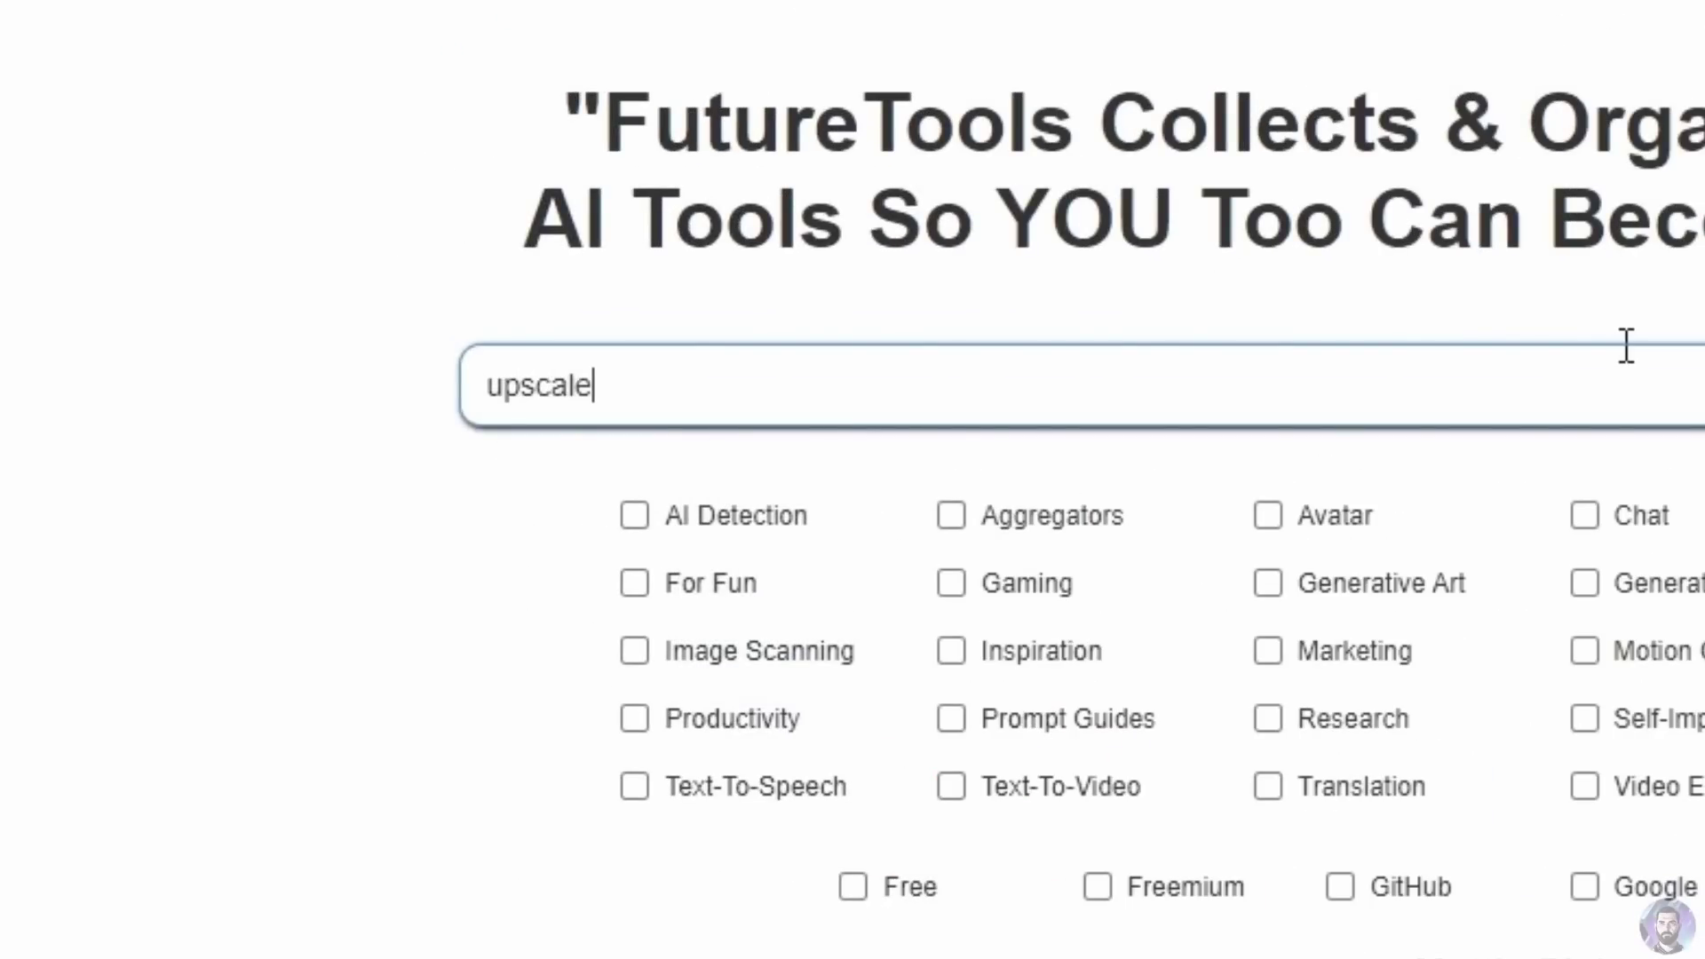
text(ale)
scroll(948, 788, down, 10)
click(734, 510)
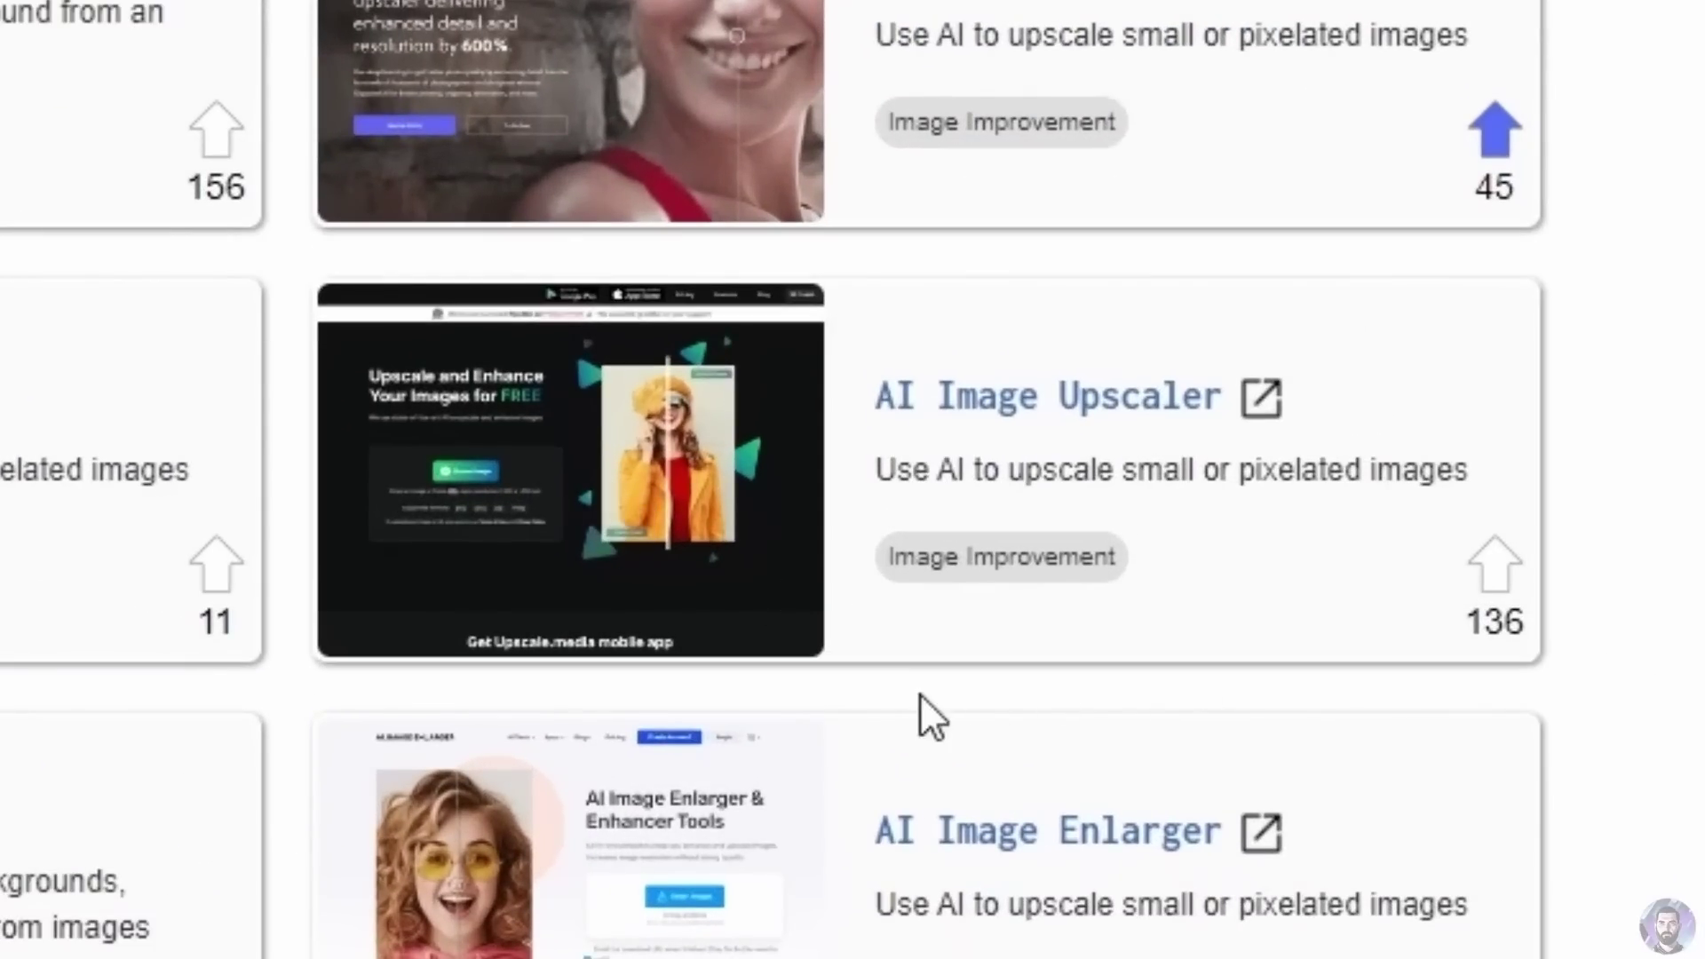
click(1068, 591)
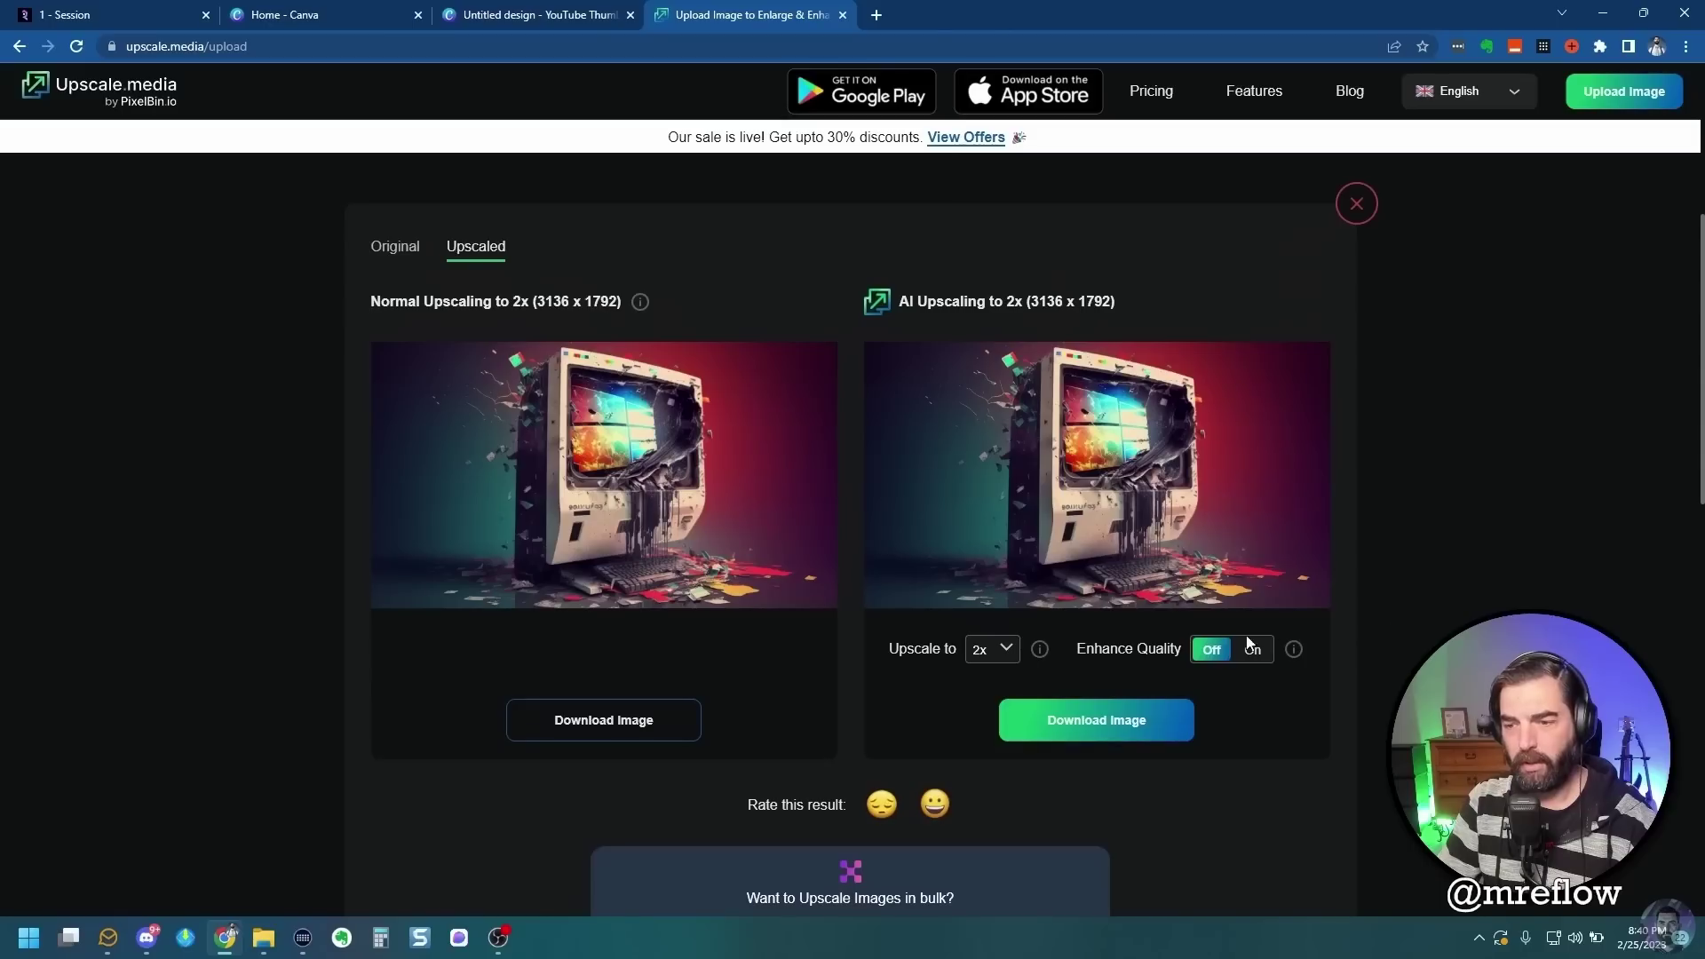
With Enhance Quality on, download the upscaled computer image, then upscale and download the facepalm at 1024×1024
click(1256, 650)
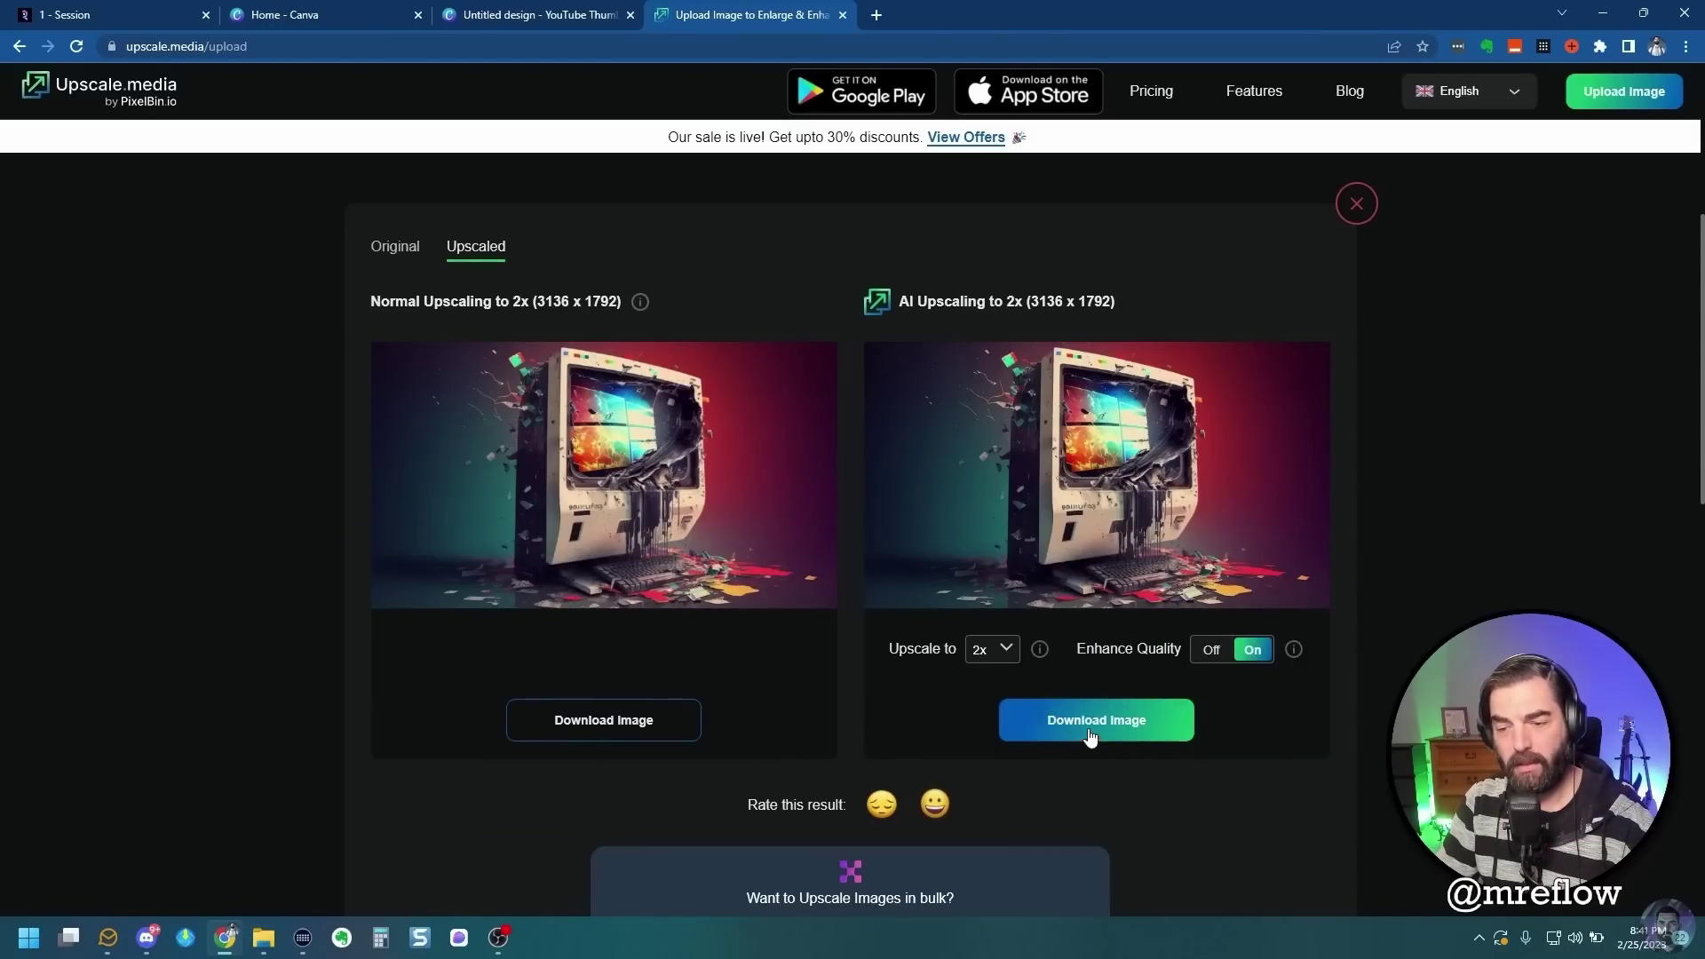
click(1093, 724)
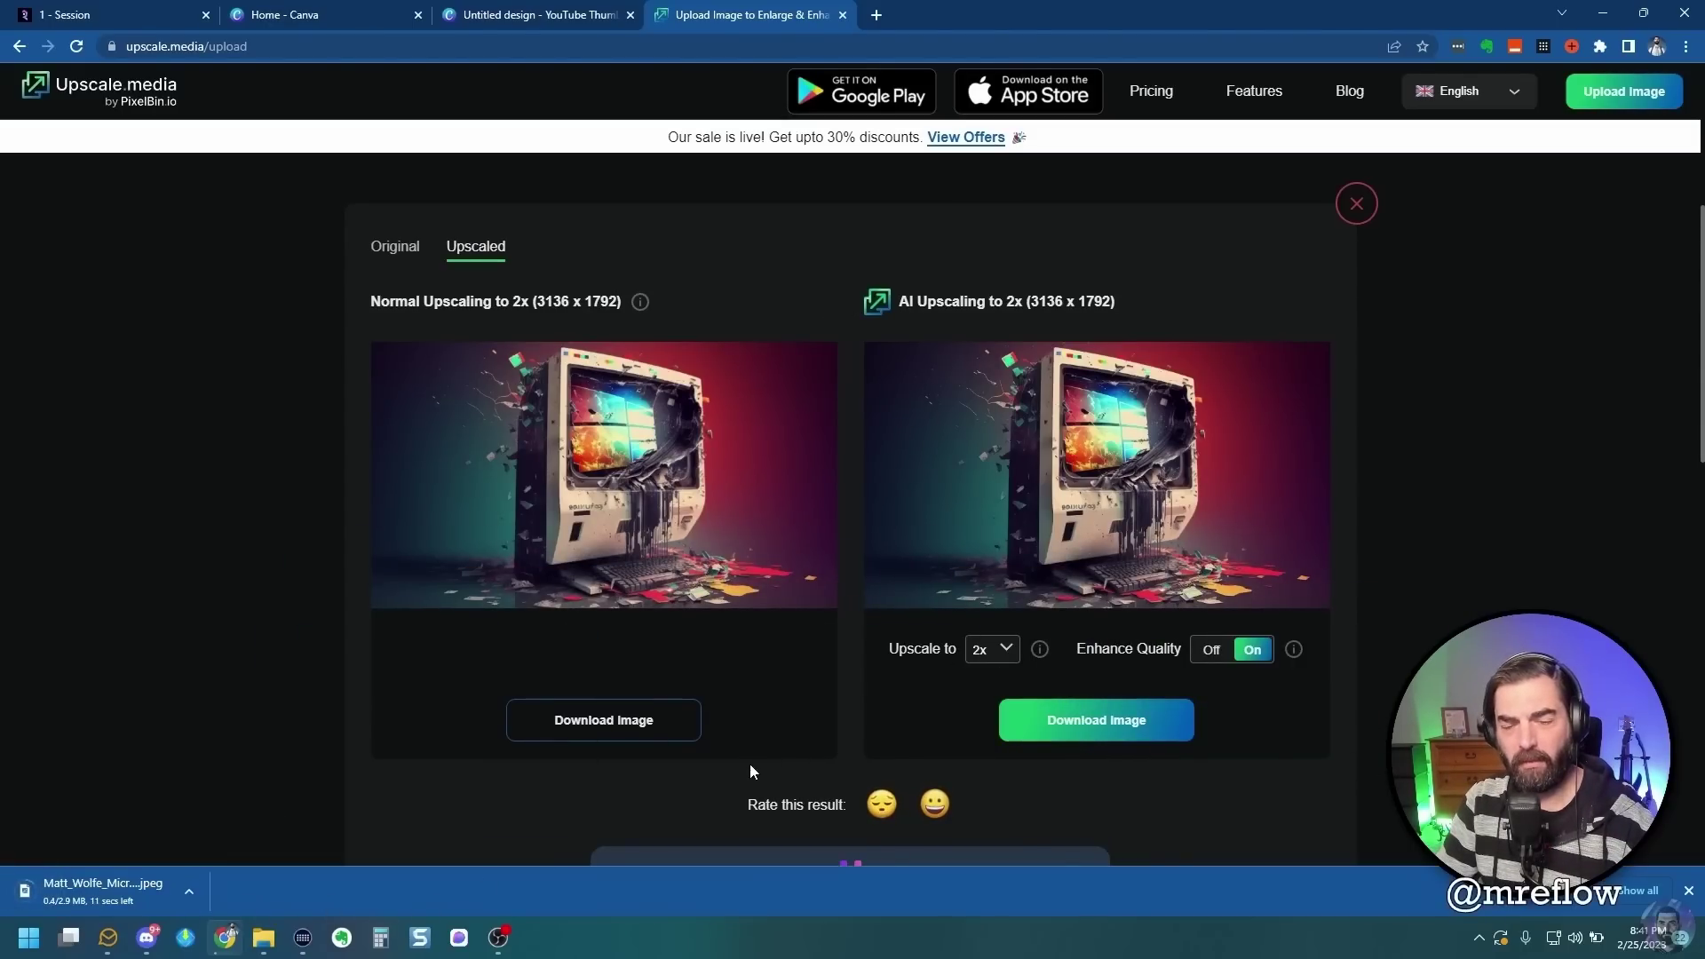
scroll(979, 718, up, 5)
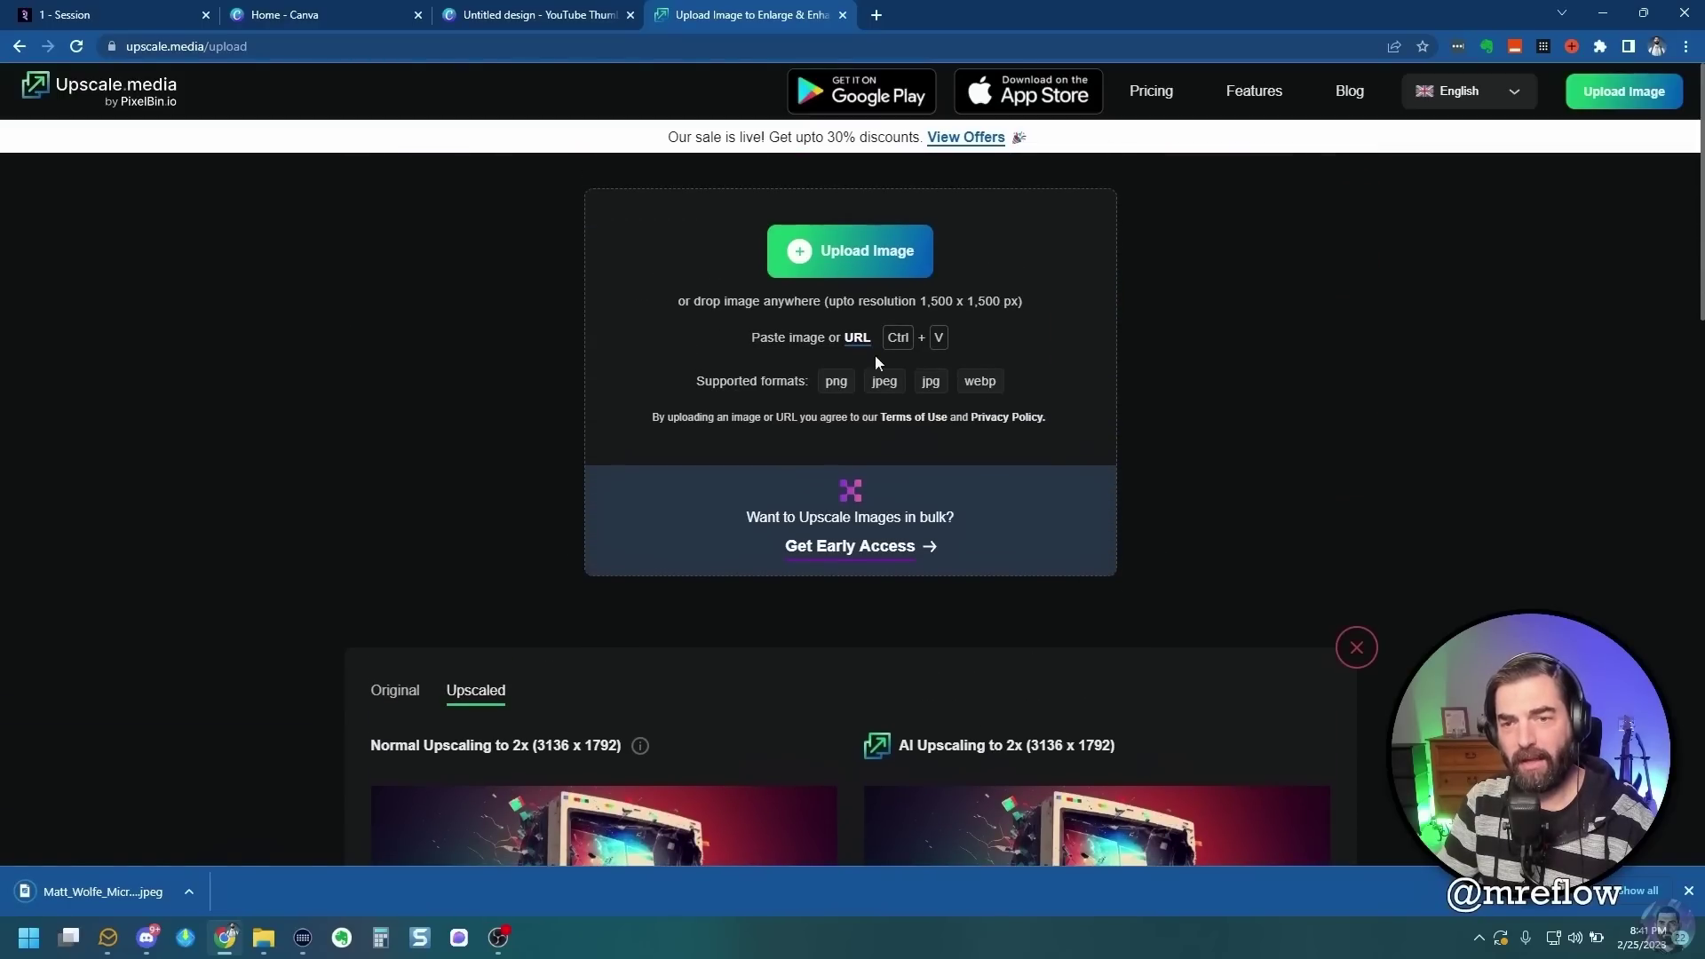
click(264, 937)
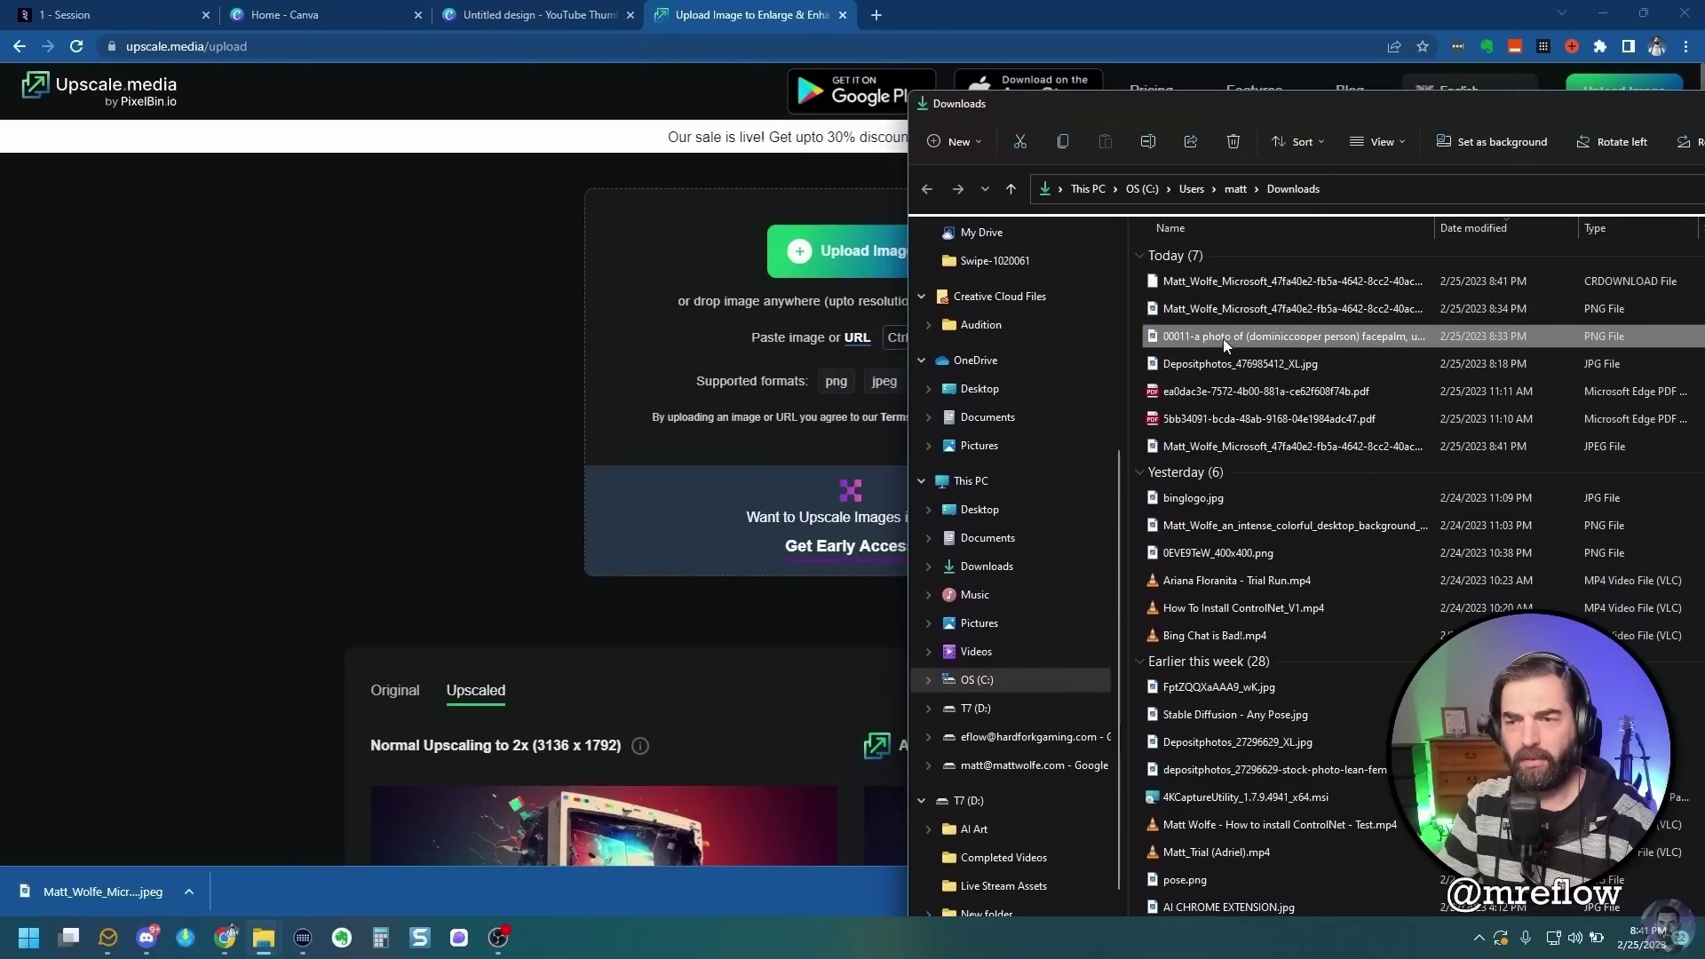
drag(1226, 336, 710, 394)
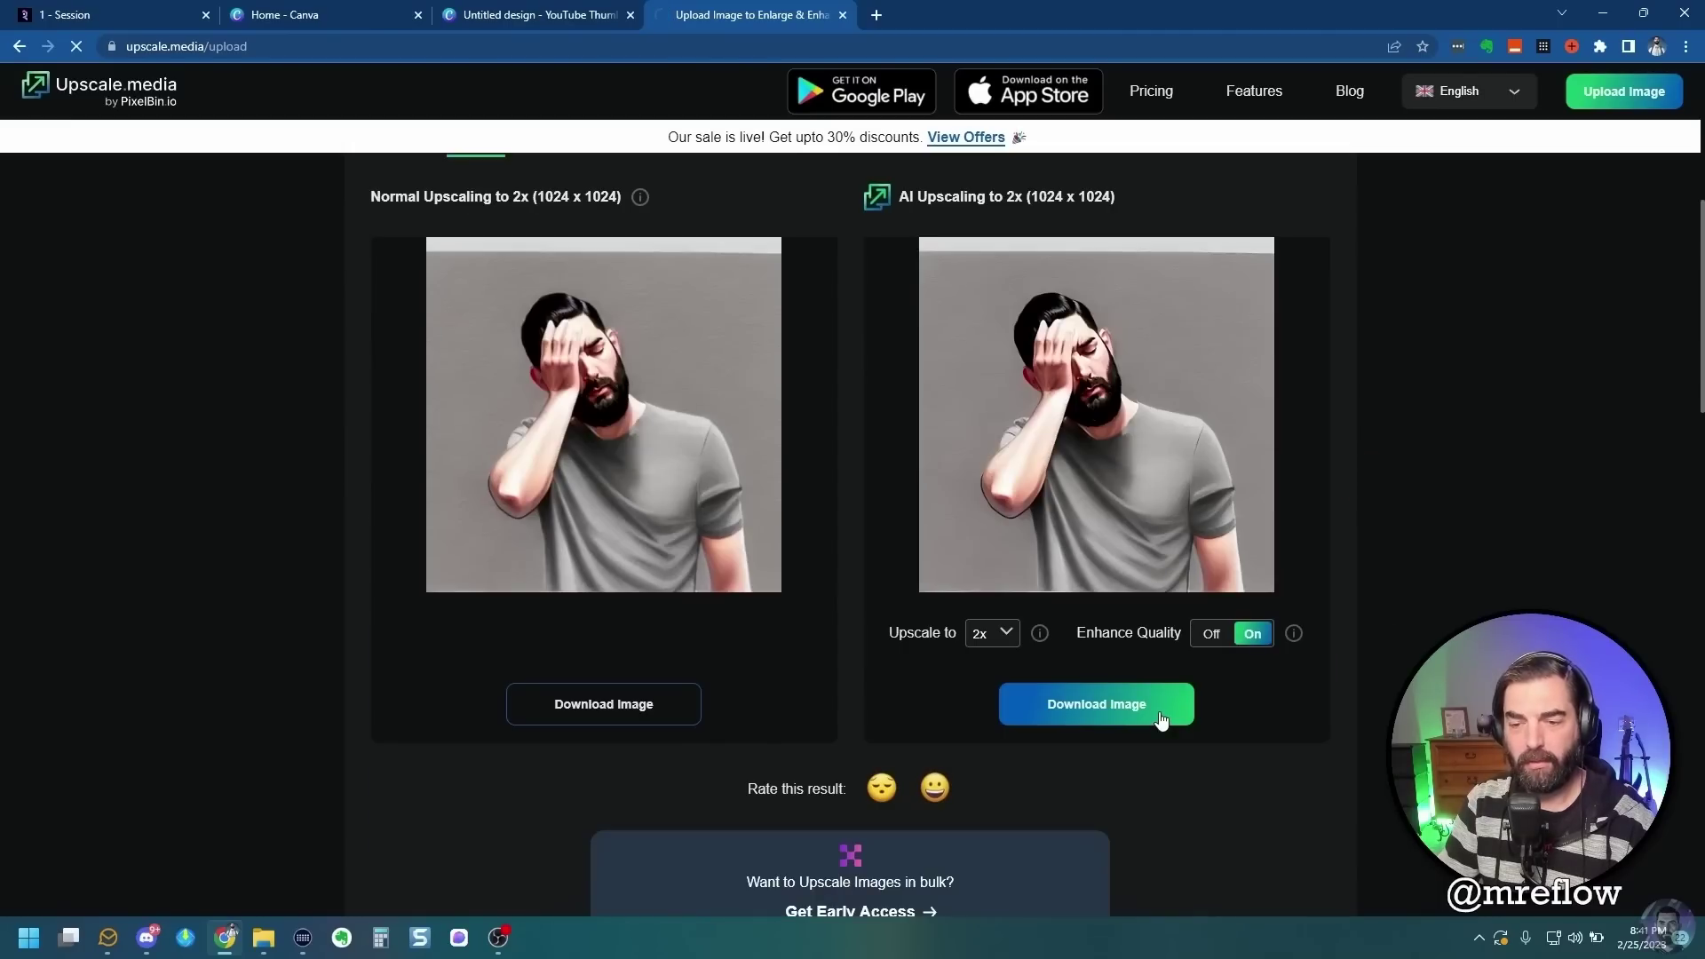
click(1159, 717)
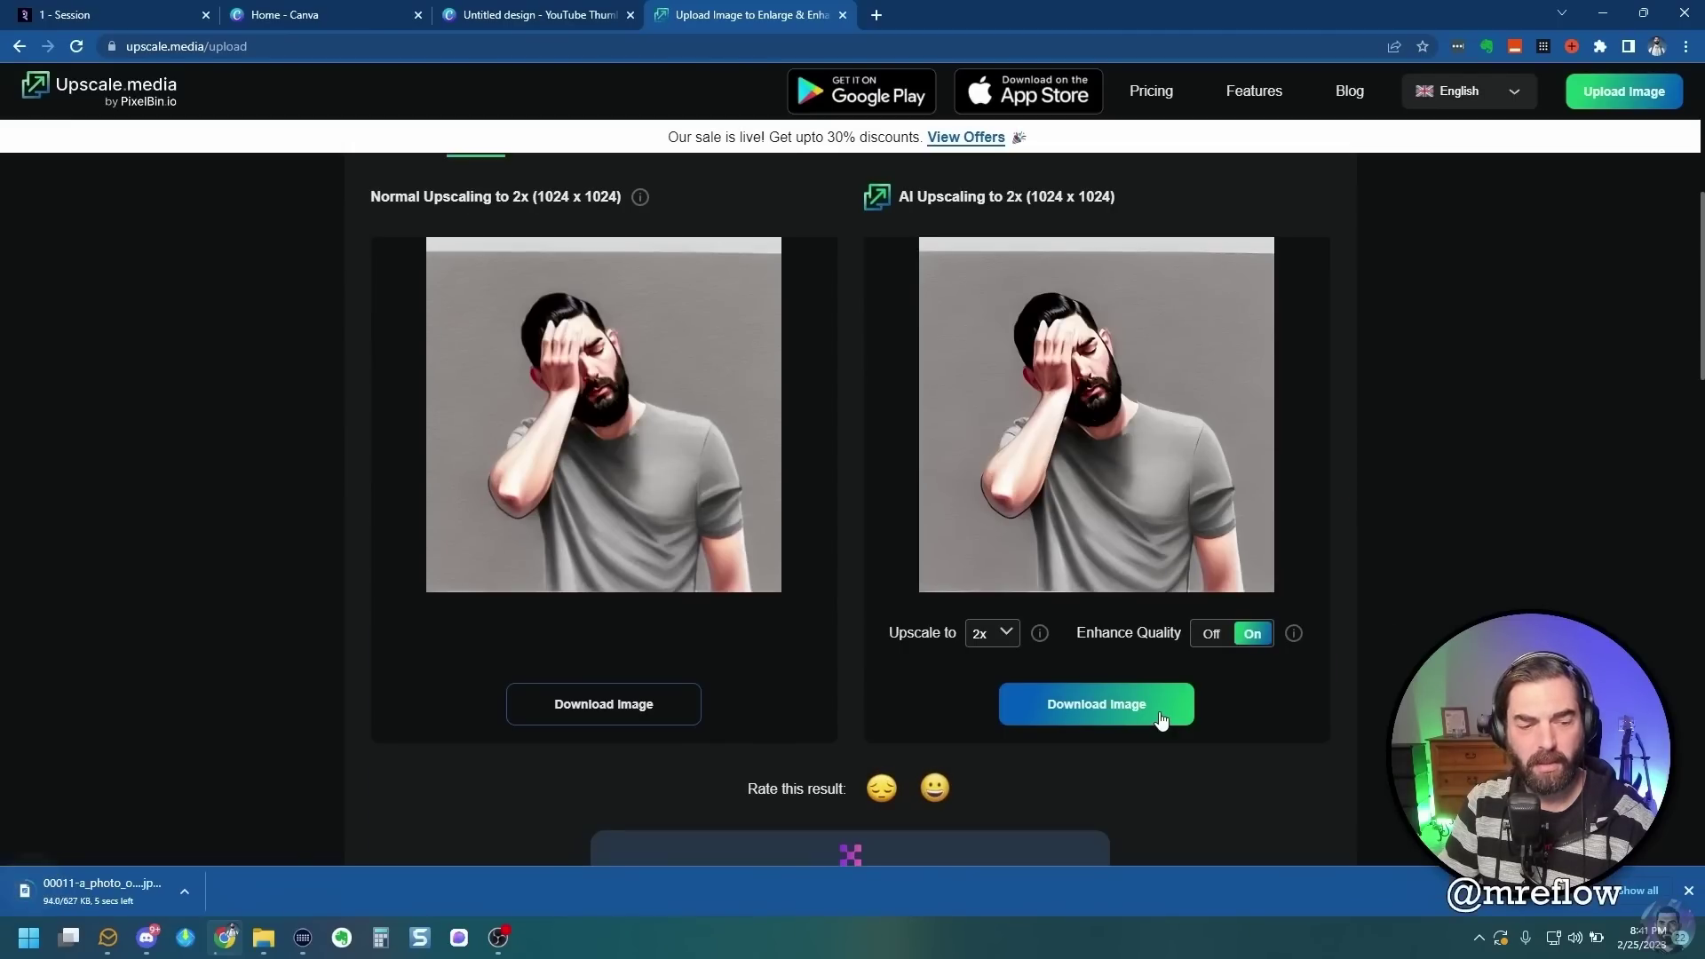
Back in the thumbnail design, delete the old low-resolution images
click(843, 15)
click(1241, 544)
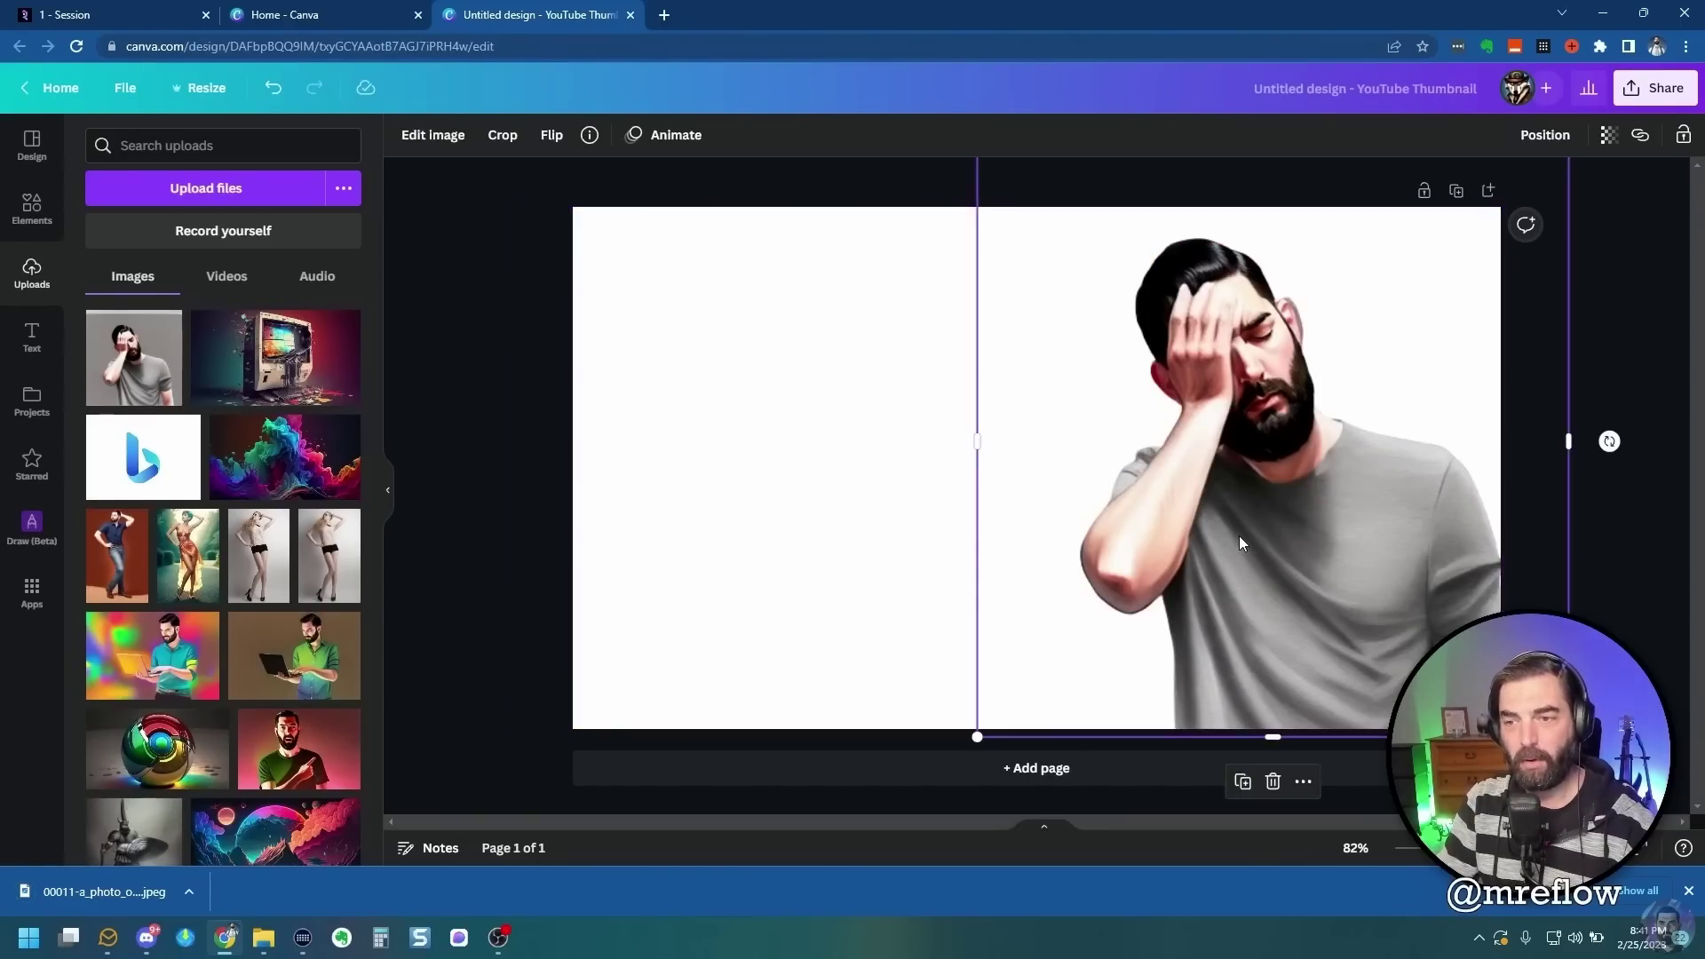
key(Delete)
key(alt+Tab)
Set the upscaled computer image as the full-page background and add the upscaled facepalm photo
drag(1257, 118, 922, 401)
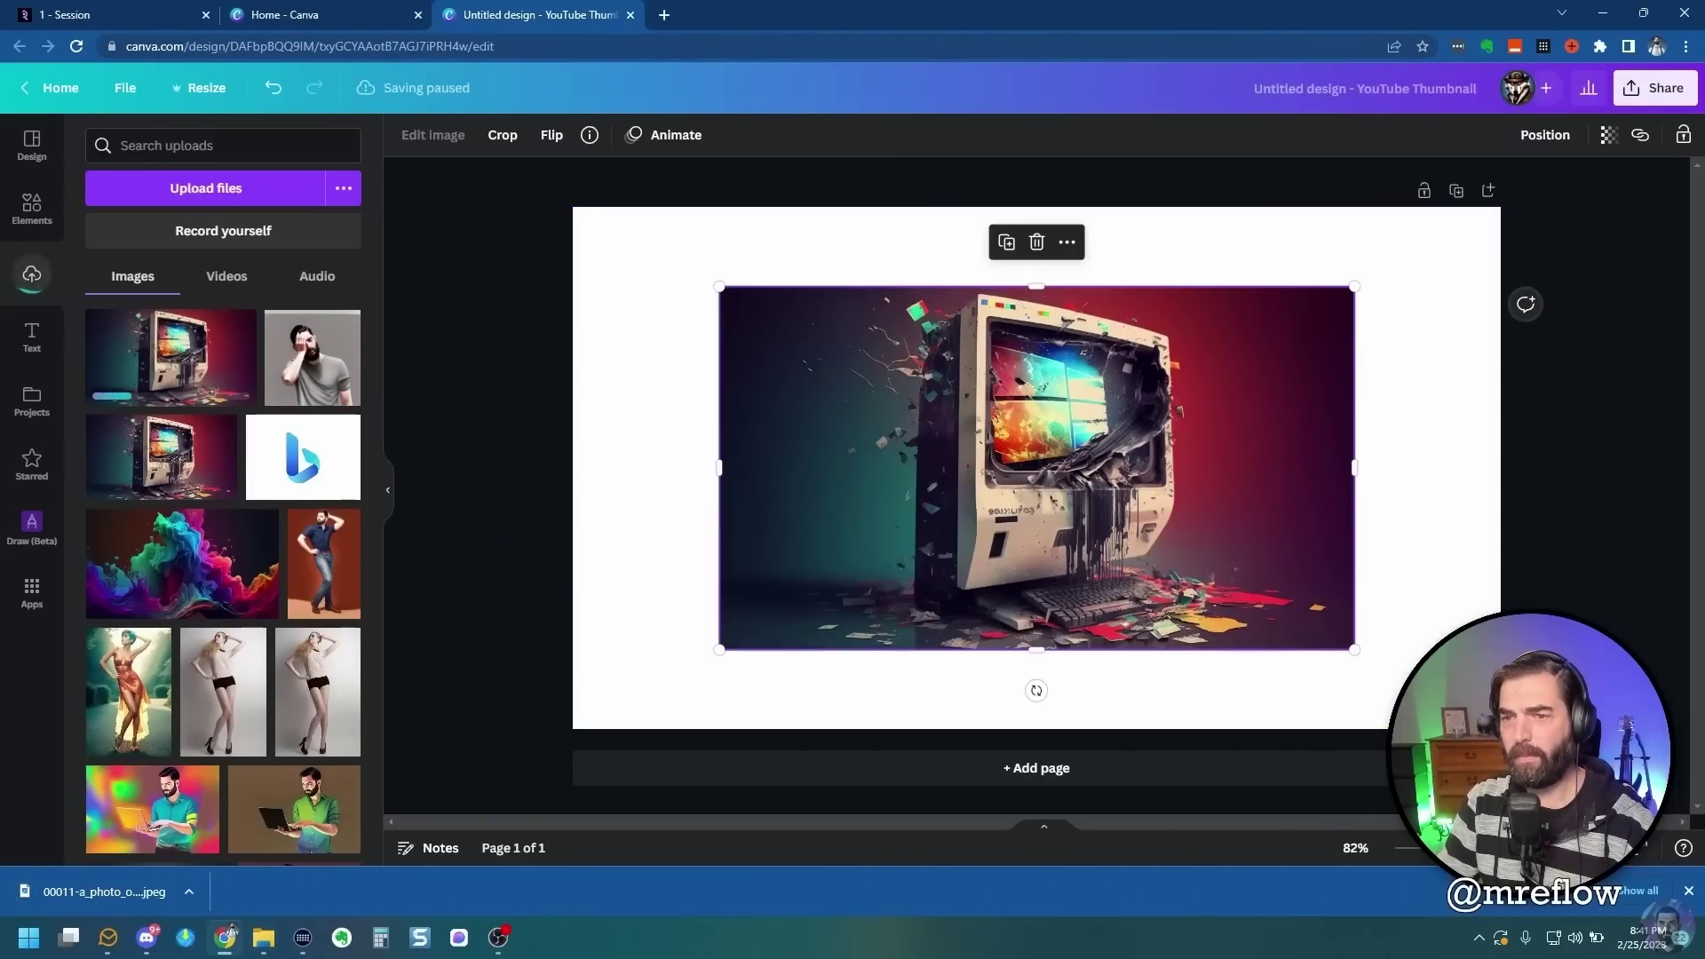
drag(1204, 595, 1048, 537)
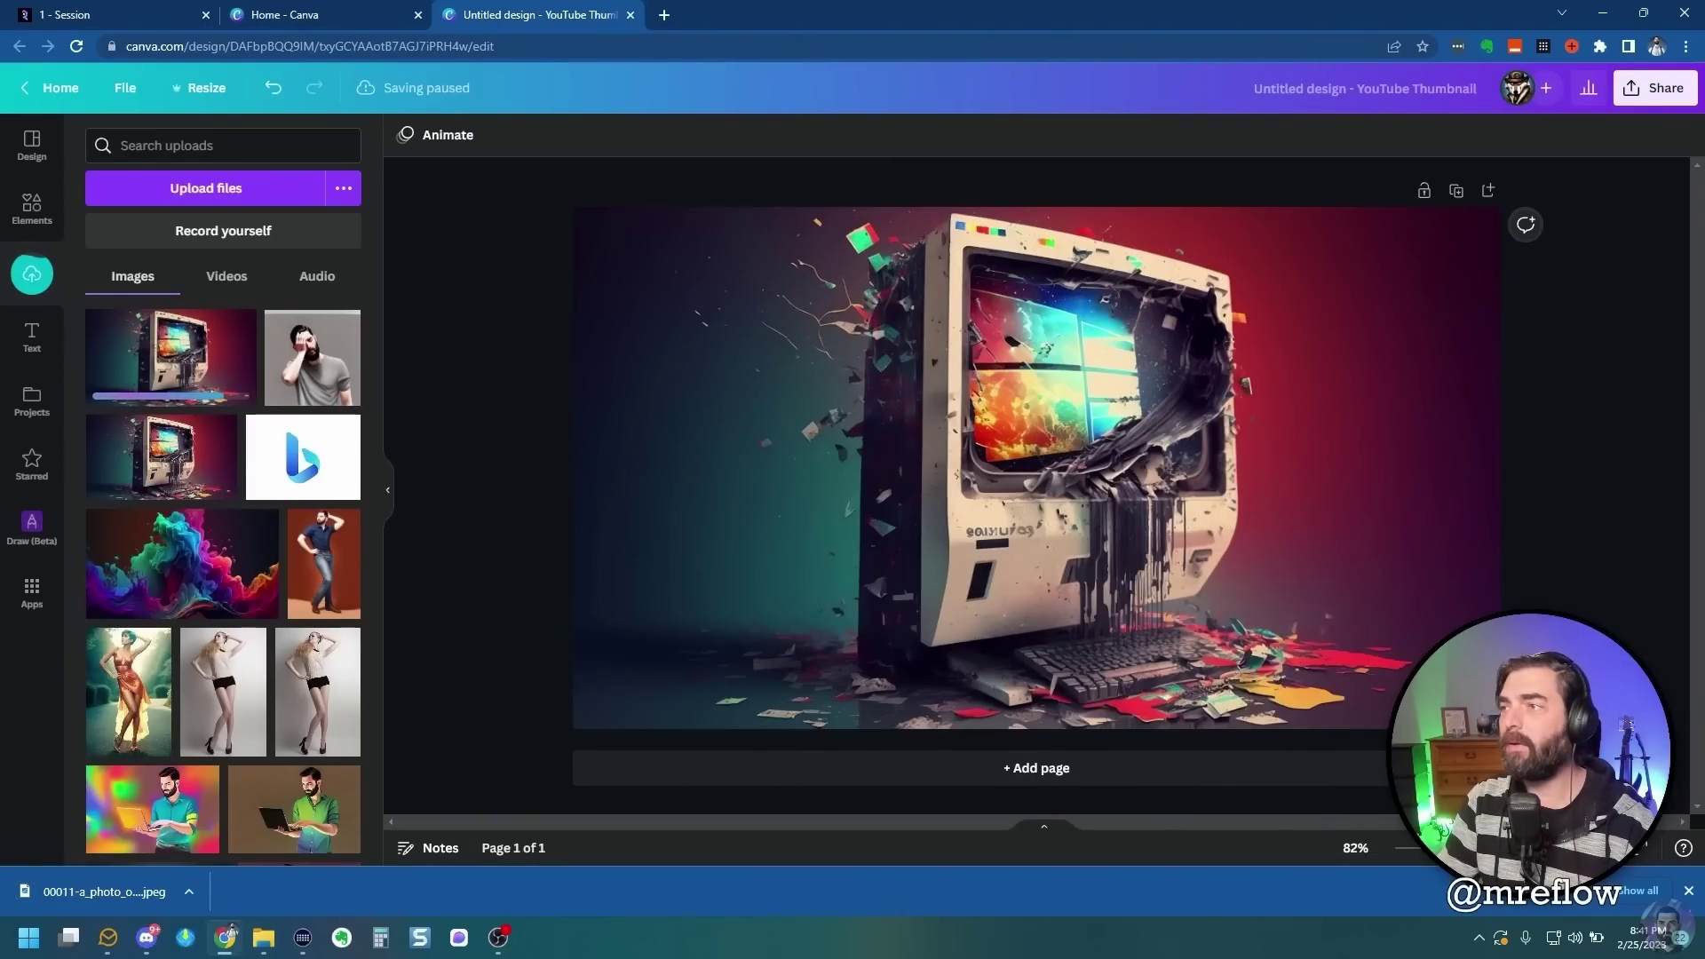
key(alt+Tab)
drag(1257, 270, 938, 392)
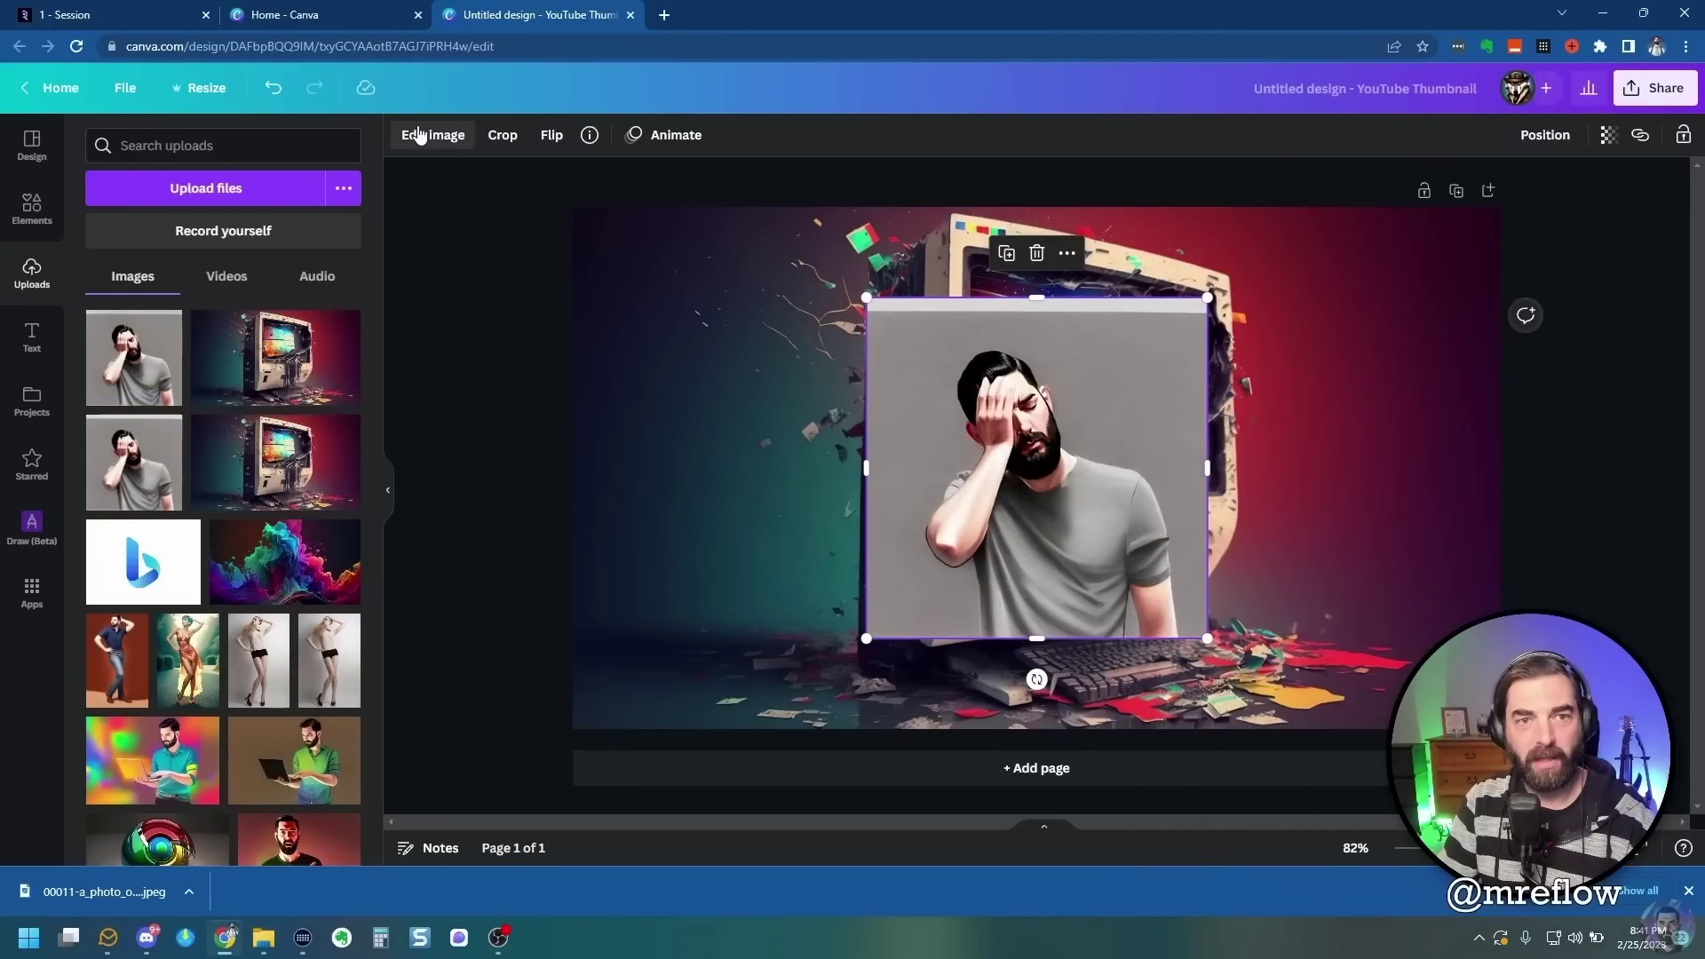
Remove the facepalm photo's background with BG Remover and crop the man tighter
click(422, 135)
click(92, 341)
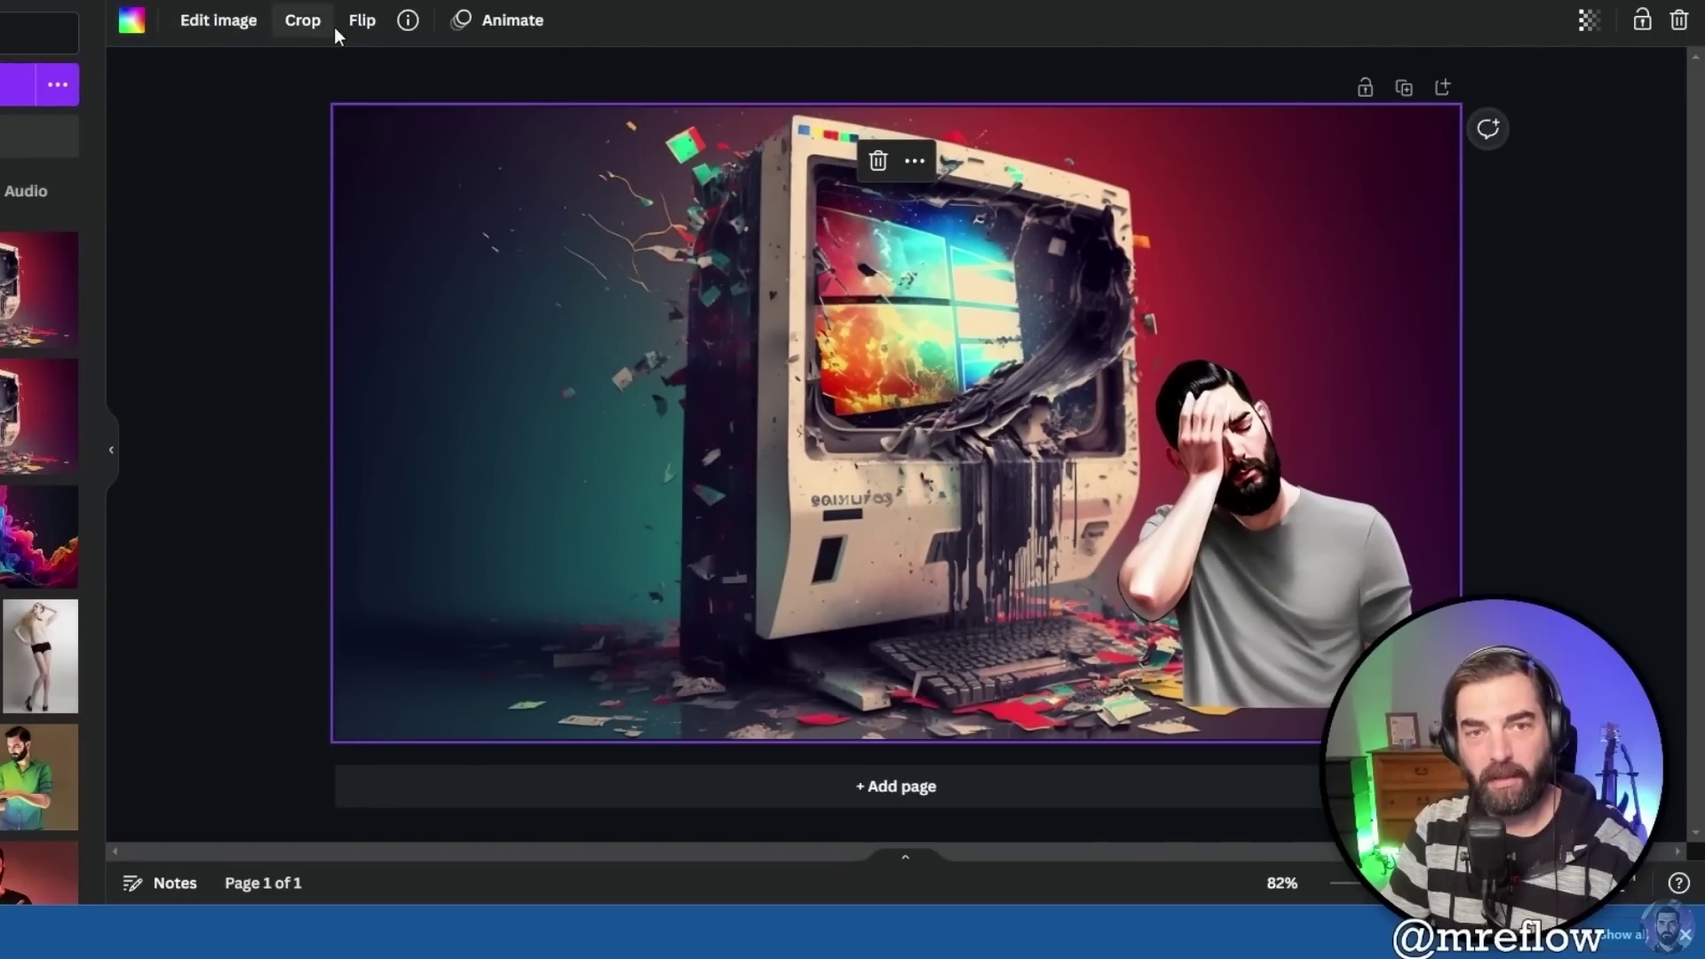
click(298, 20)
drag(335, 103, 93, 13)
drag(550, 214, 543, 304)
click(1085, 365)
Enlarge the cut-out man and place him at the lower right over the computer
click(1085, 364)
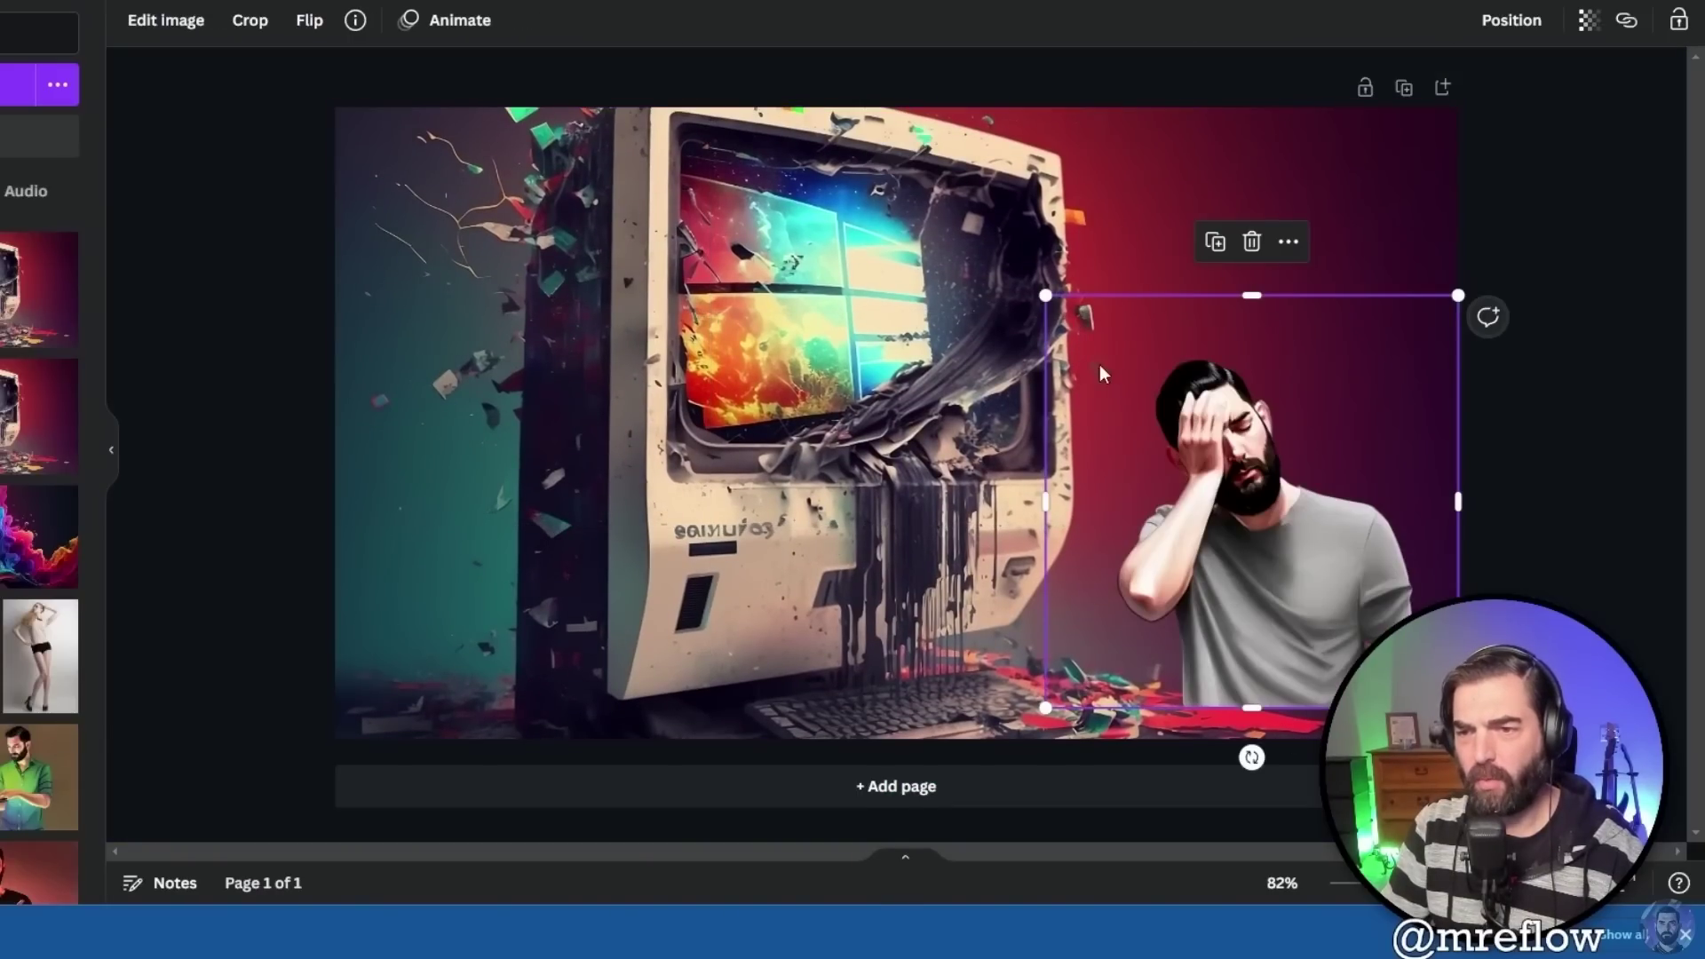
drag(1045, 302, 476, 49)
drag(1166, 429, 1247, 314)
click(632, 671)
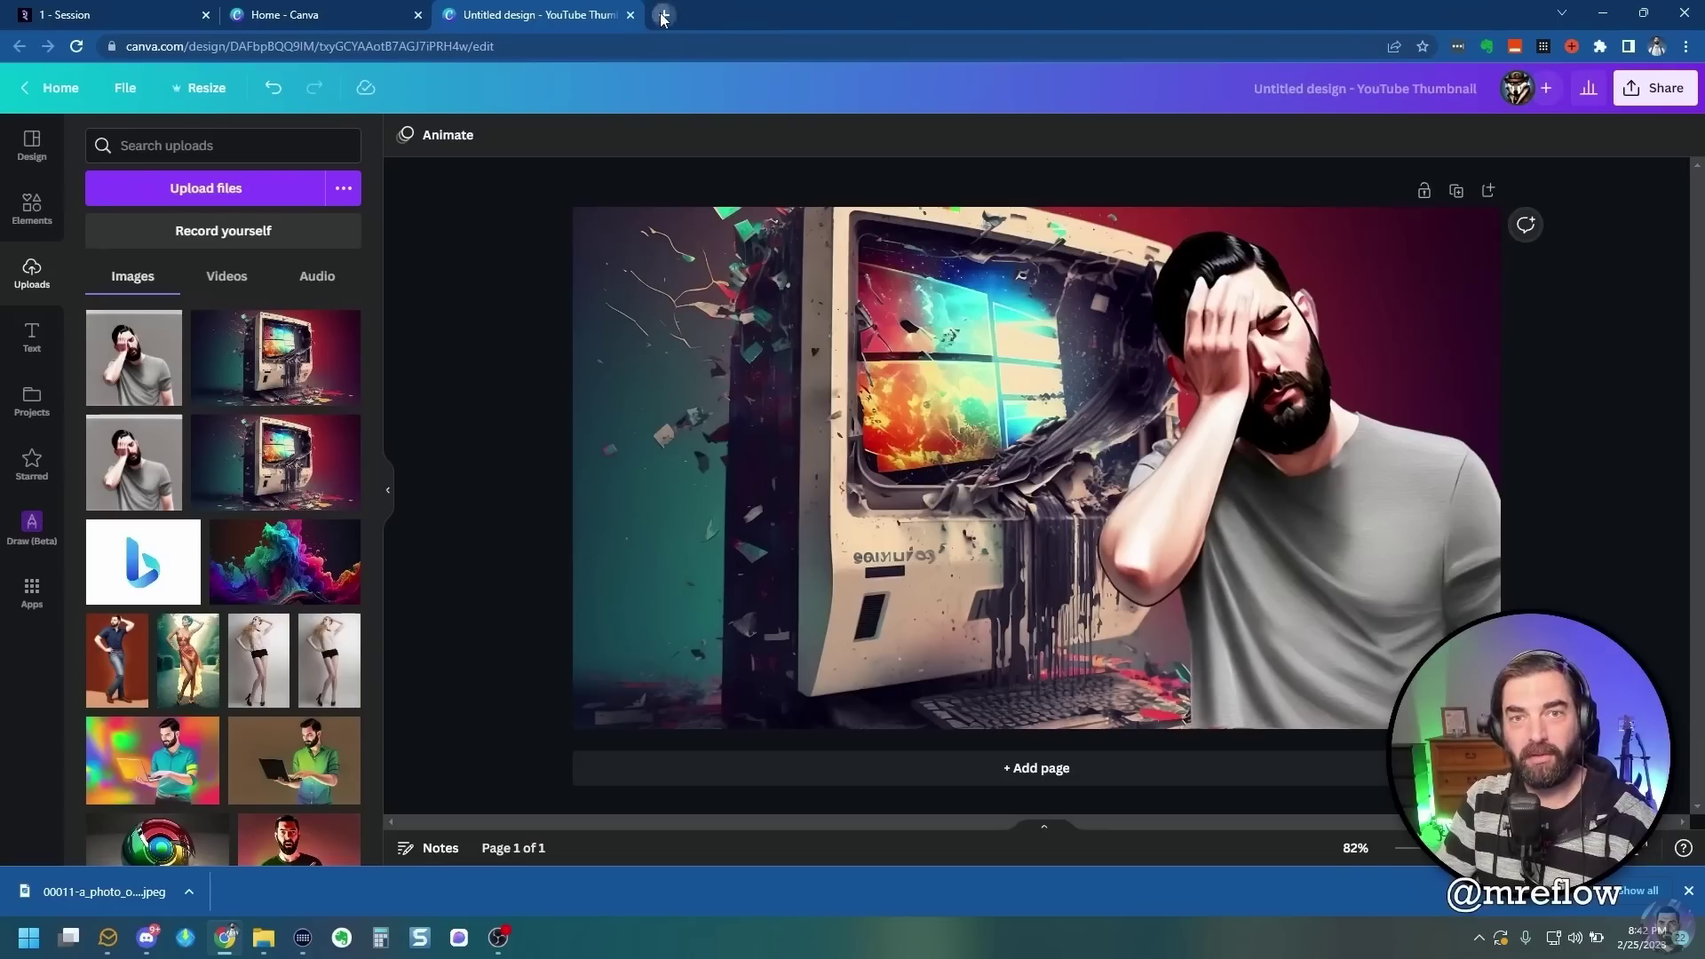
Search Google Images for 'bing' in a new tab and preview the blue Bing logo
click(662, 15)
text(images)
key(Return)
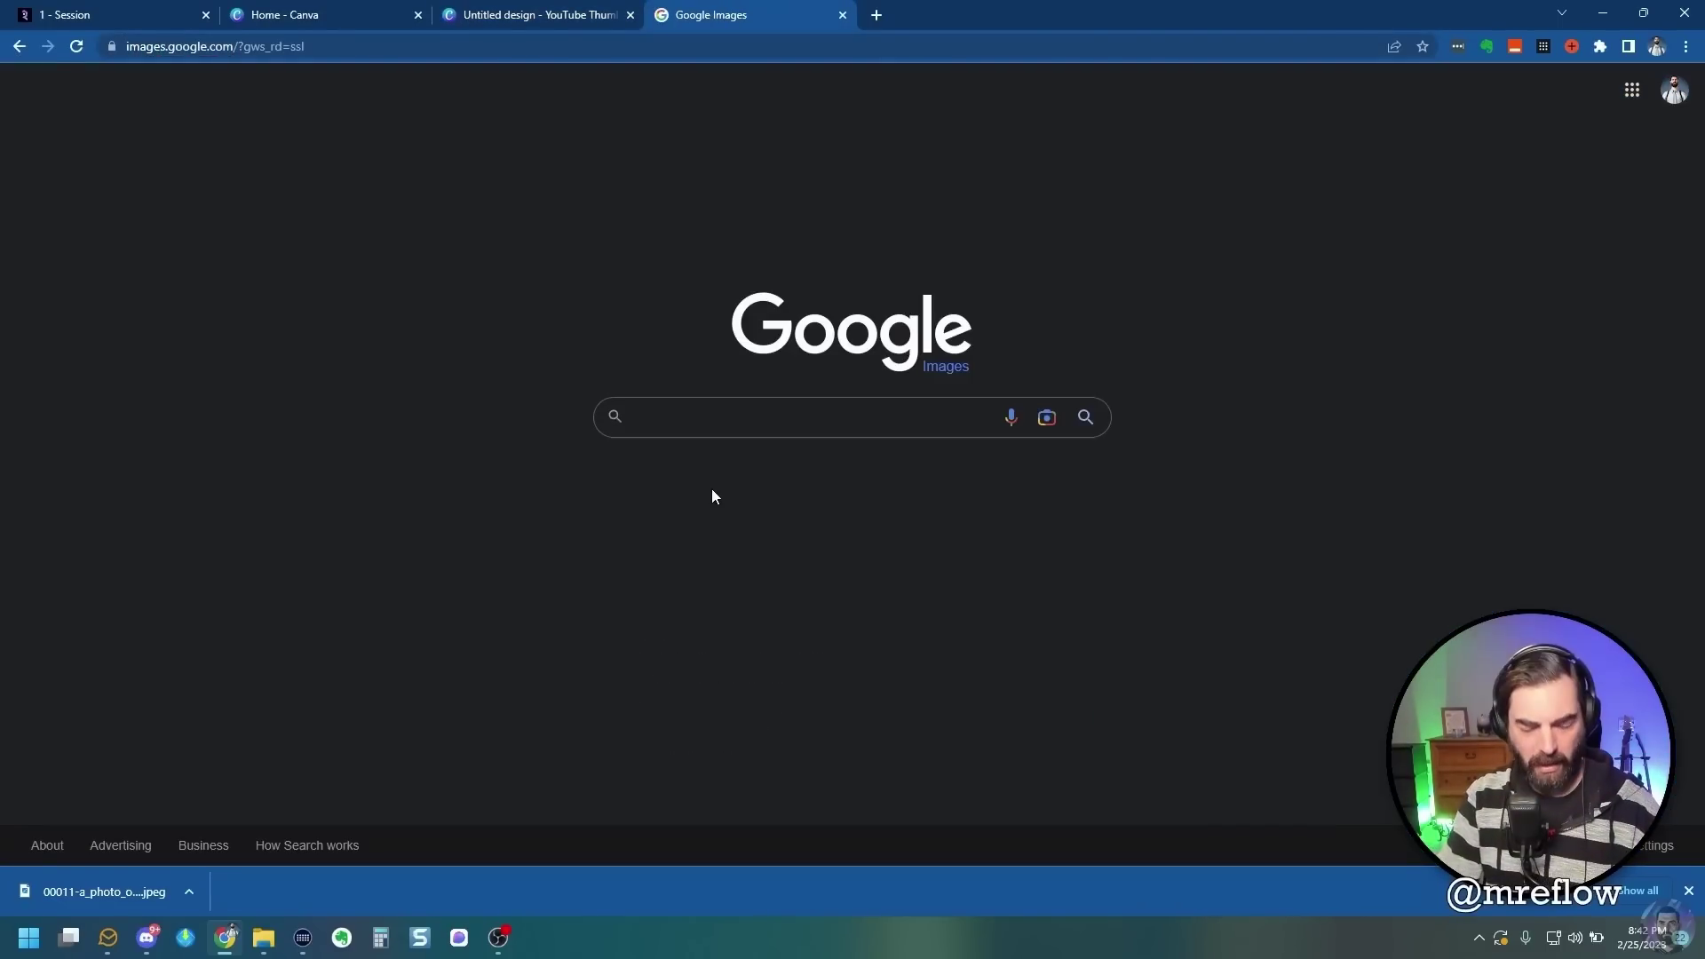
text(bing)
key(Return)
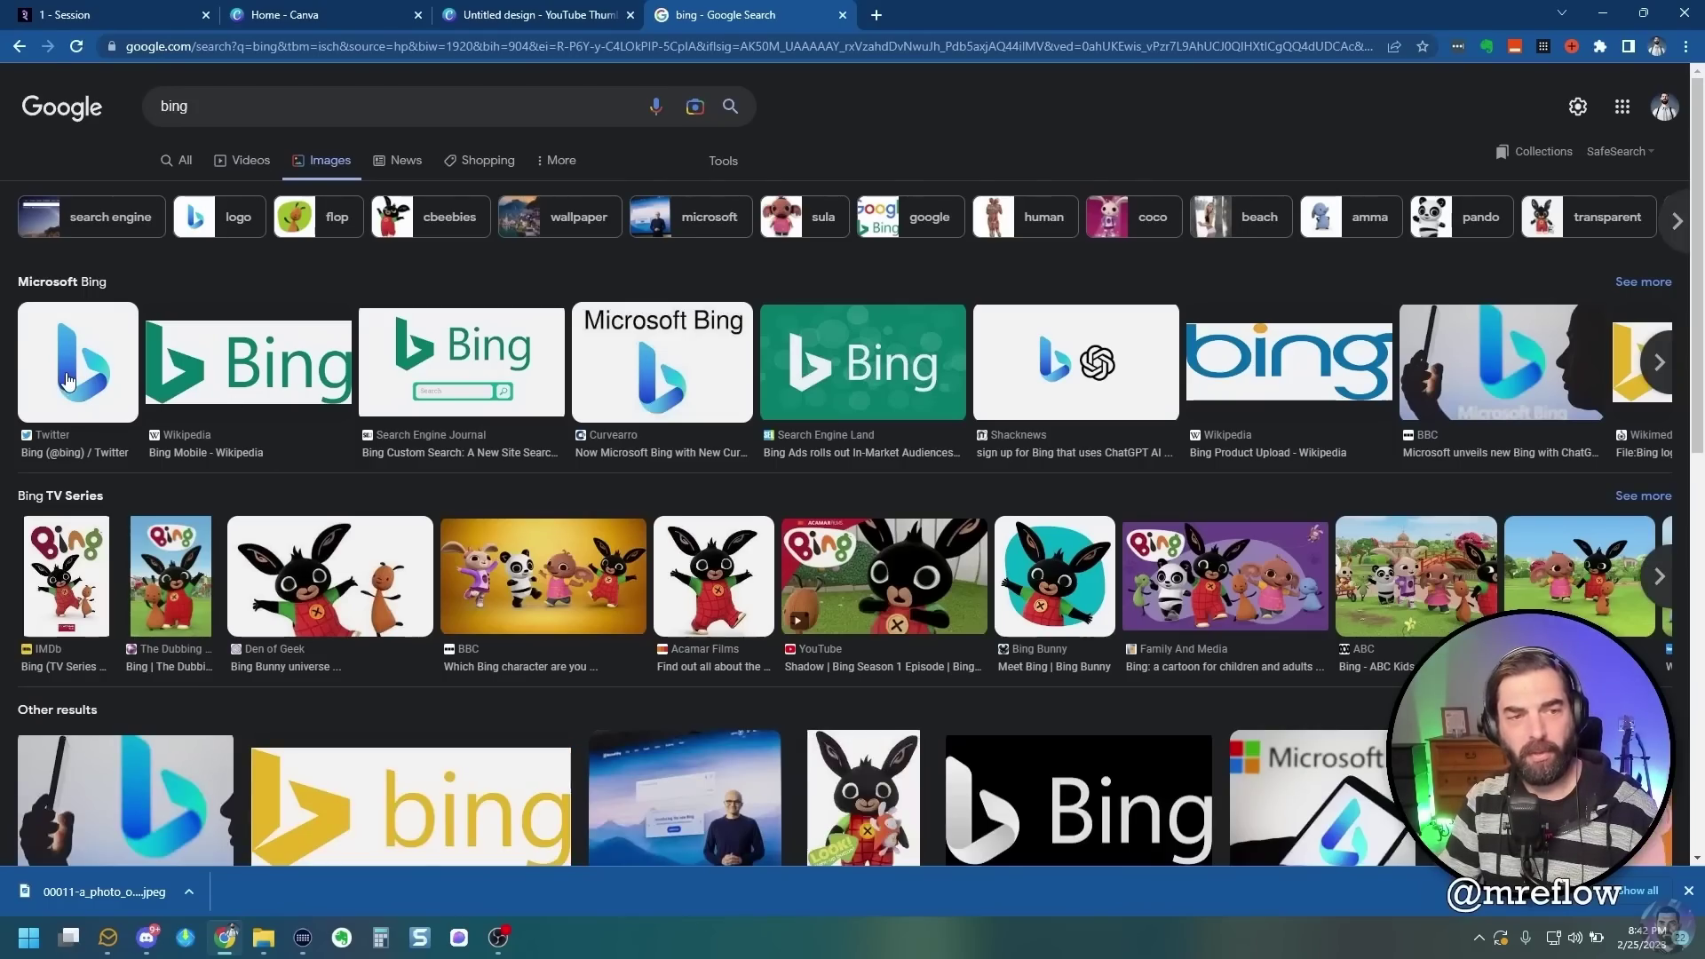
click(67, 380)
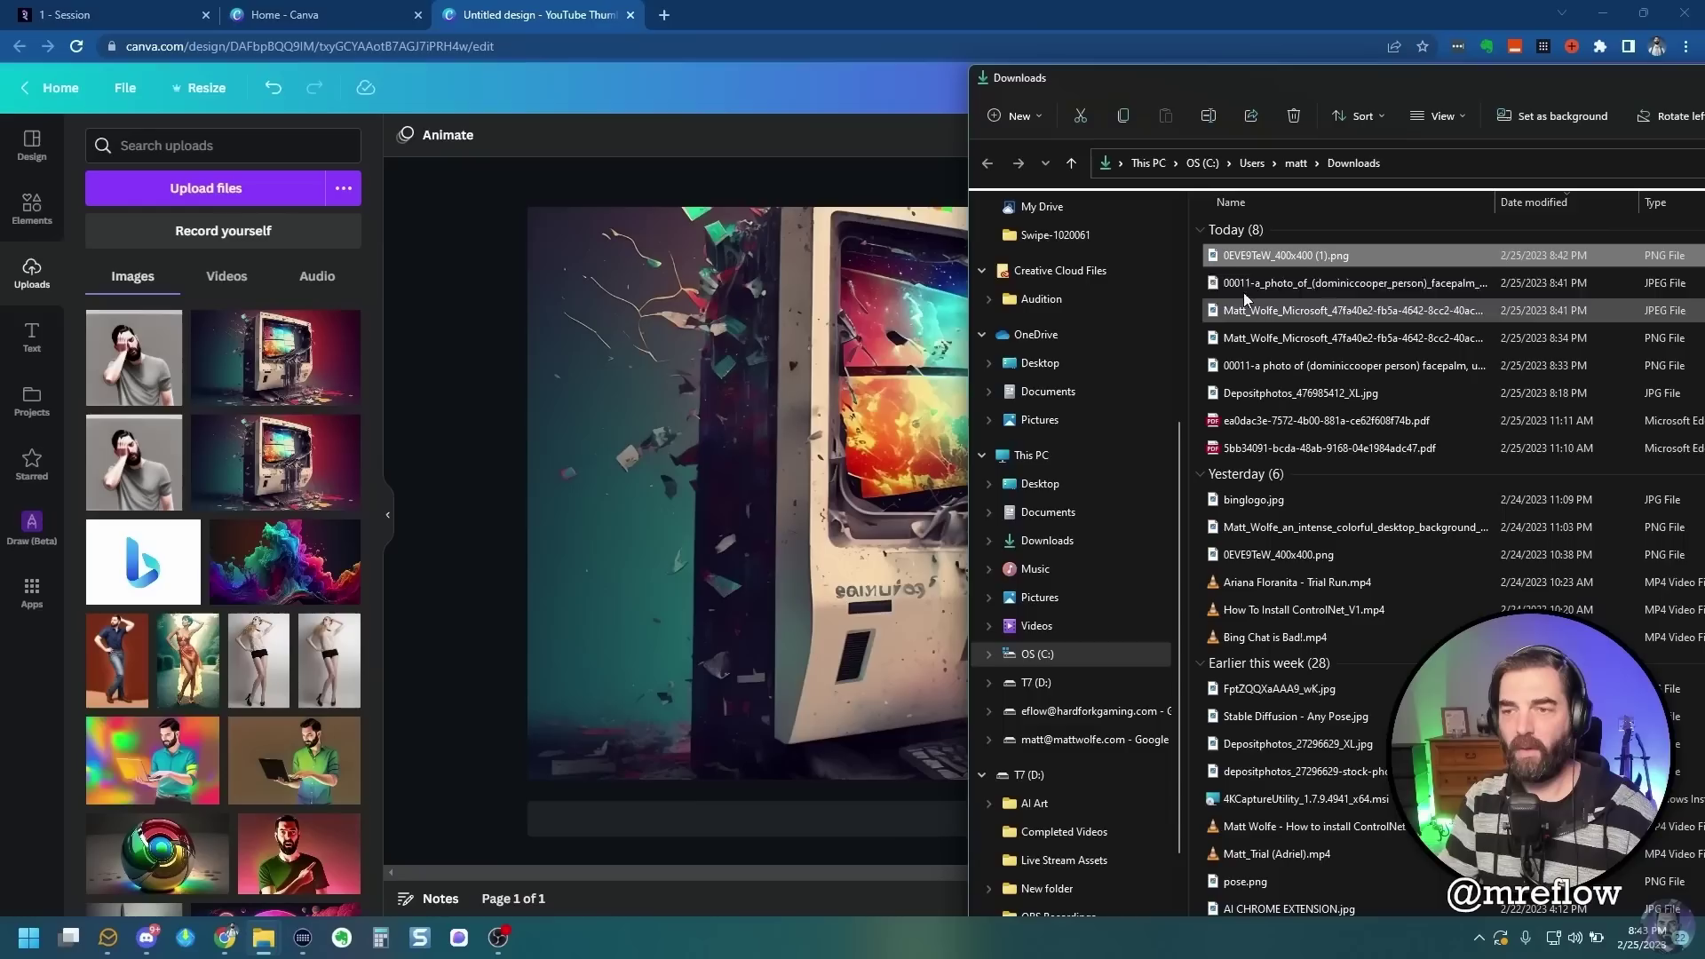
Add the Bing logo to the design and give it the Slice 'Minced' glitch, after trying Sliced and Torn
drag(1243, 255, 826, 572)
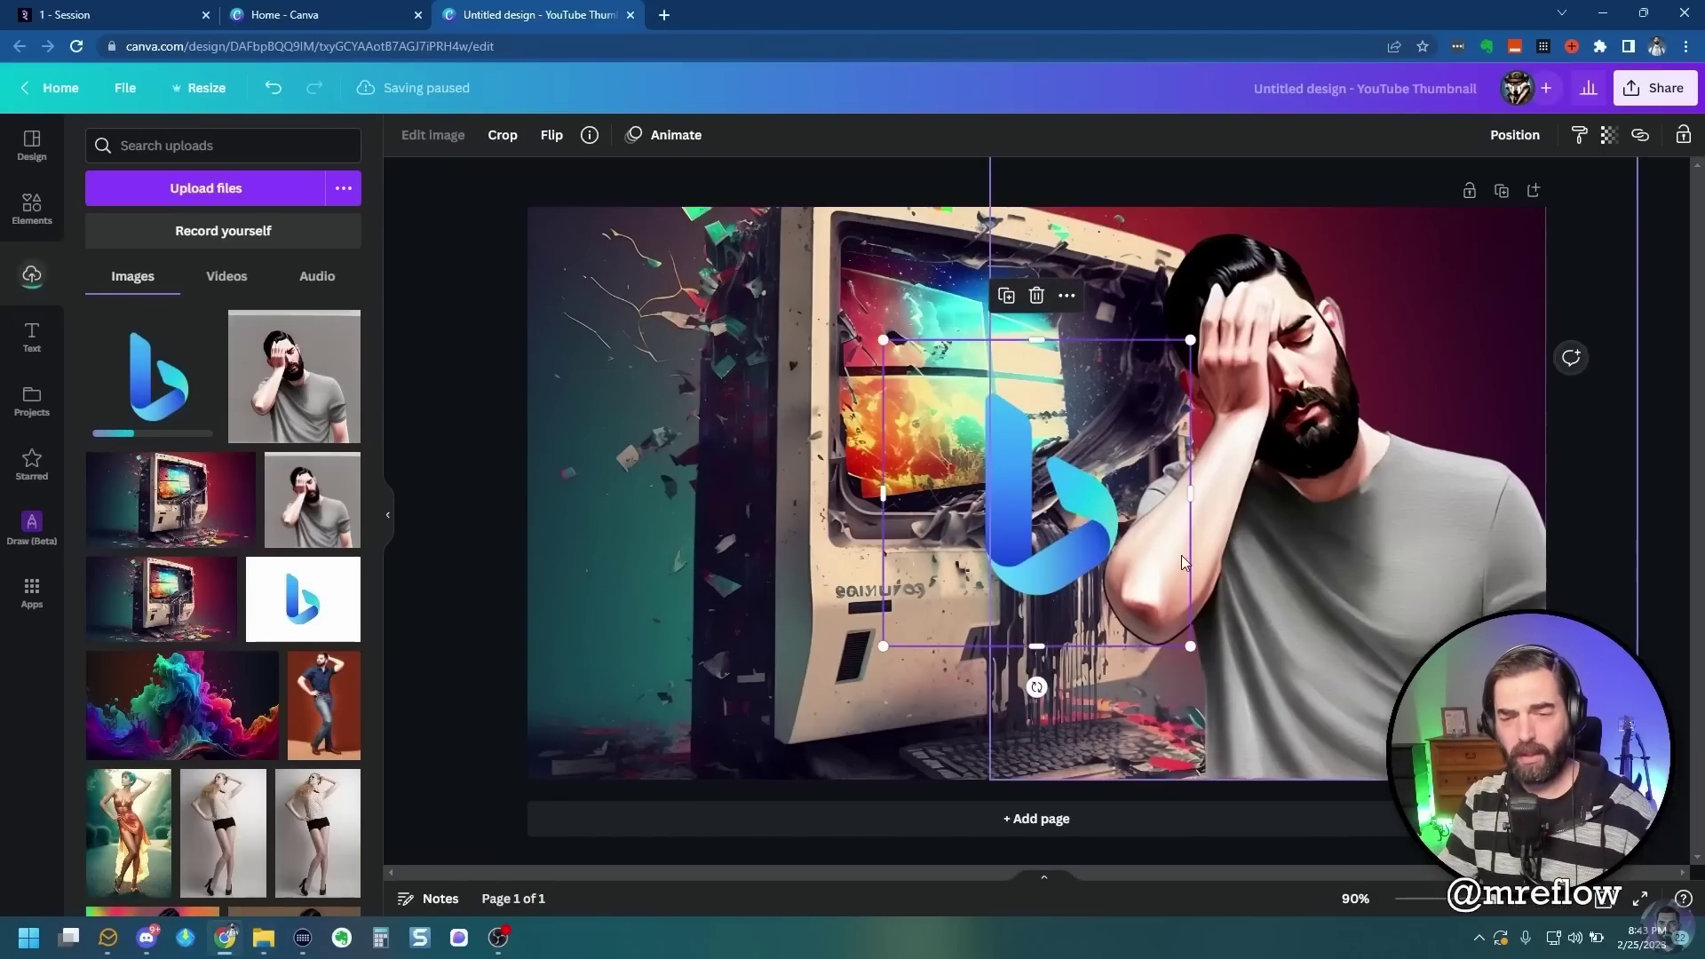
drag(1180, 557, 697, 462)
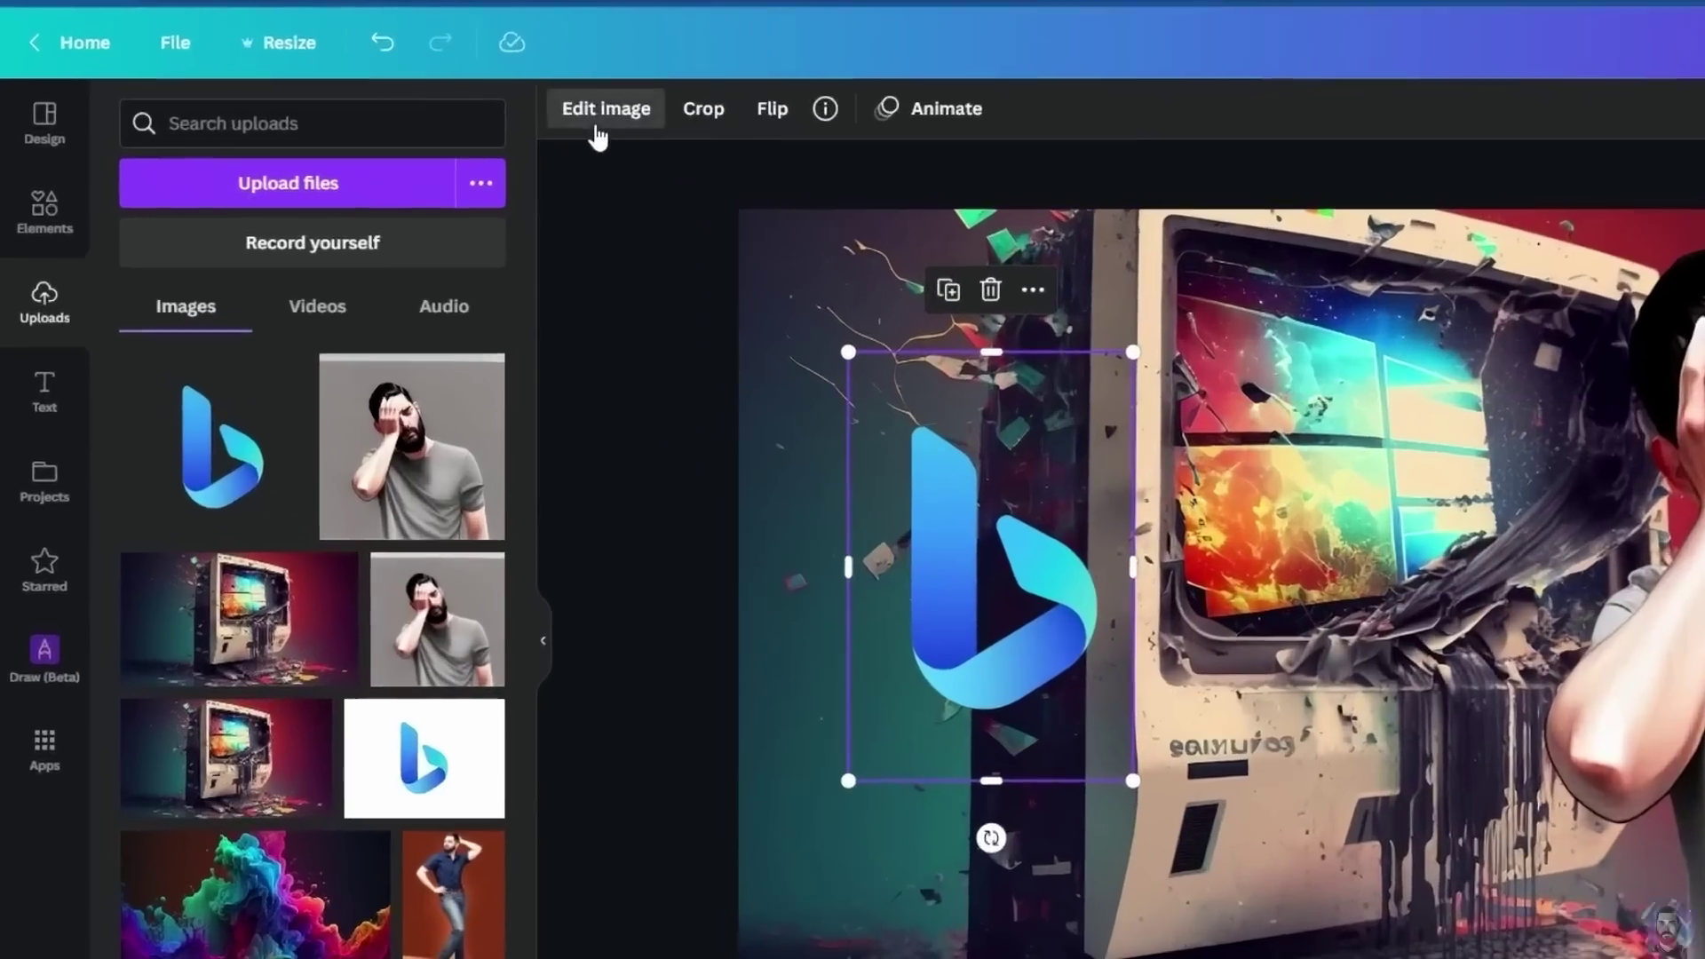
click(432, 134)
scroll(241, 678, down, 5)
scroll(357, 912, down, 12)
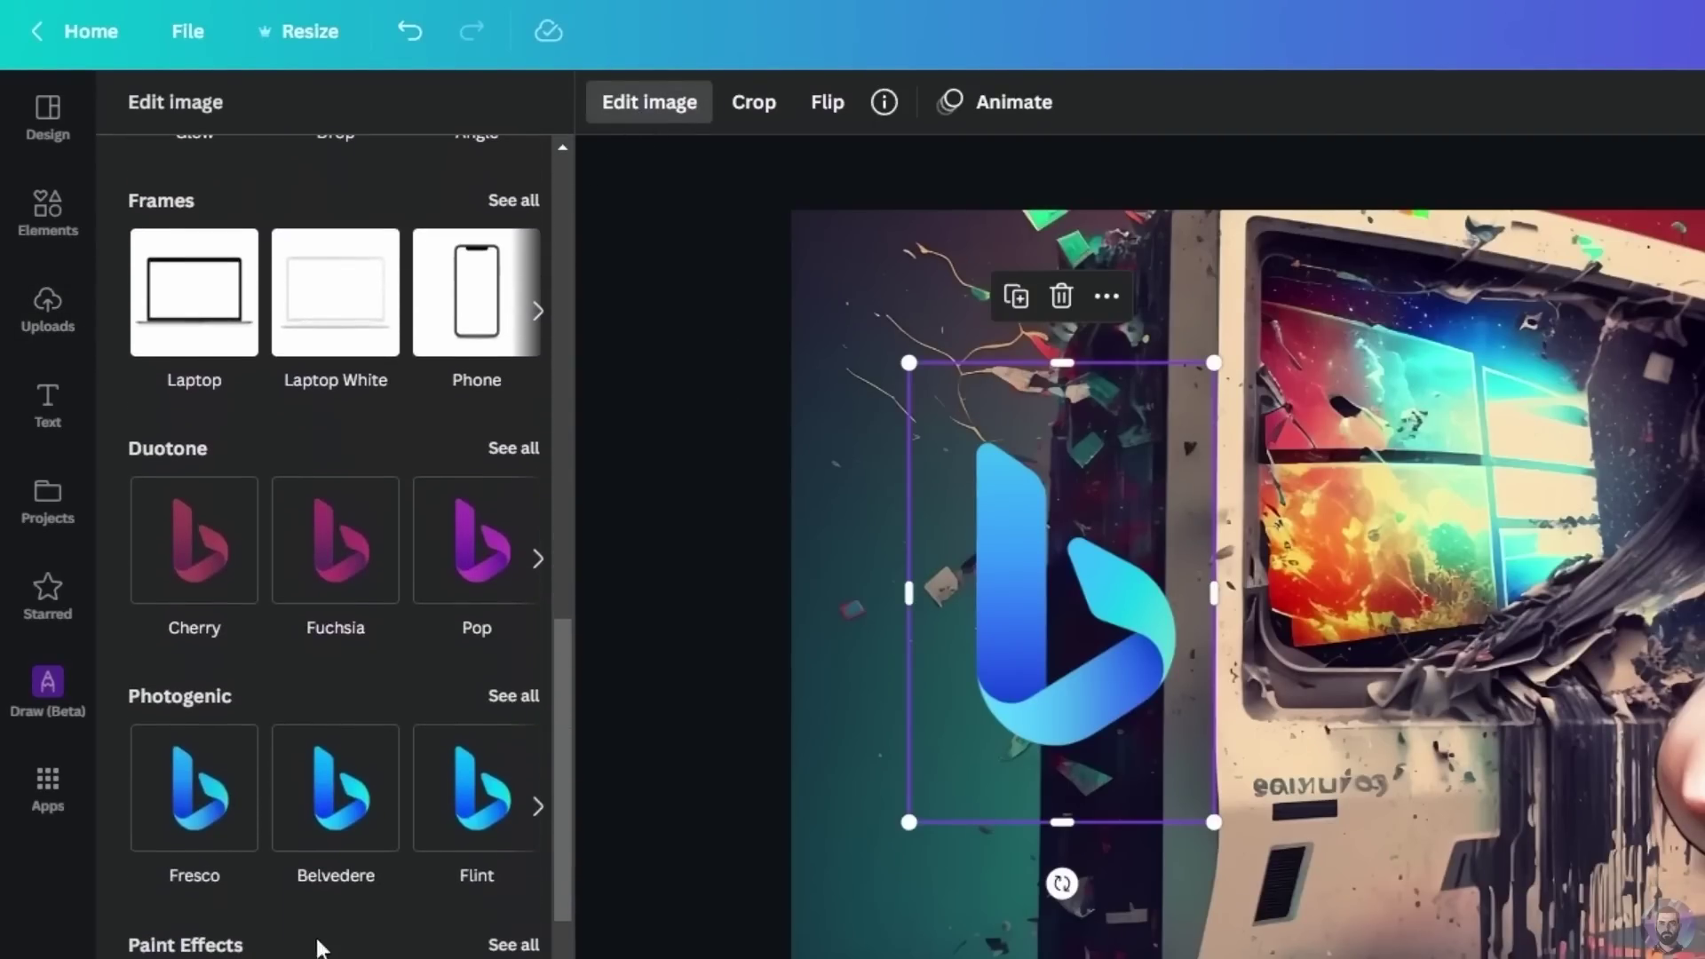
scroll(307, 902, down, 6)
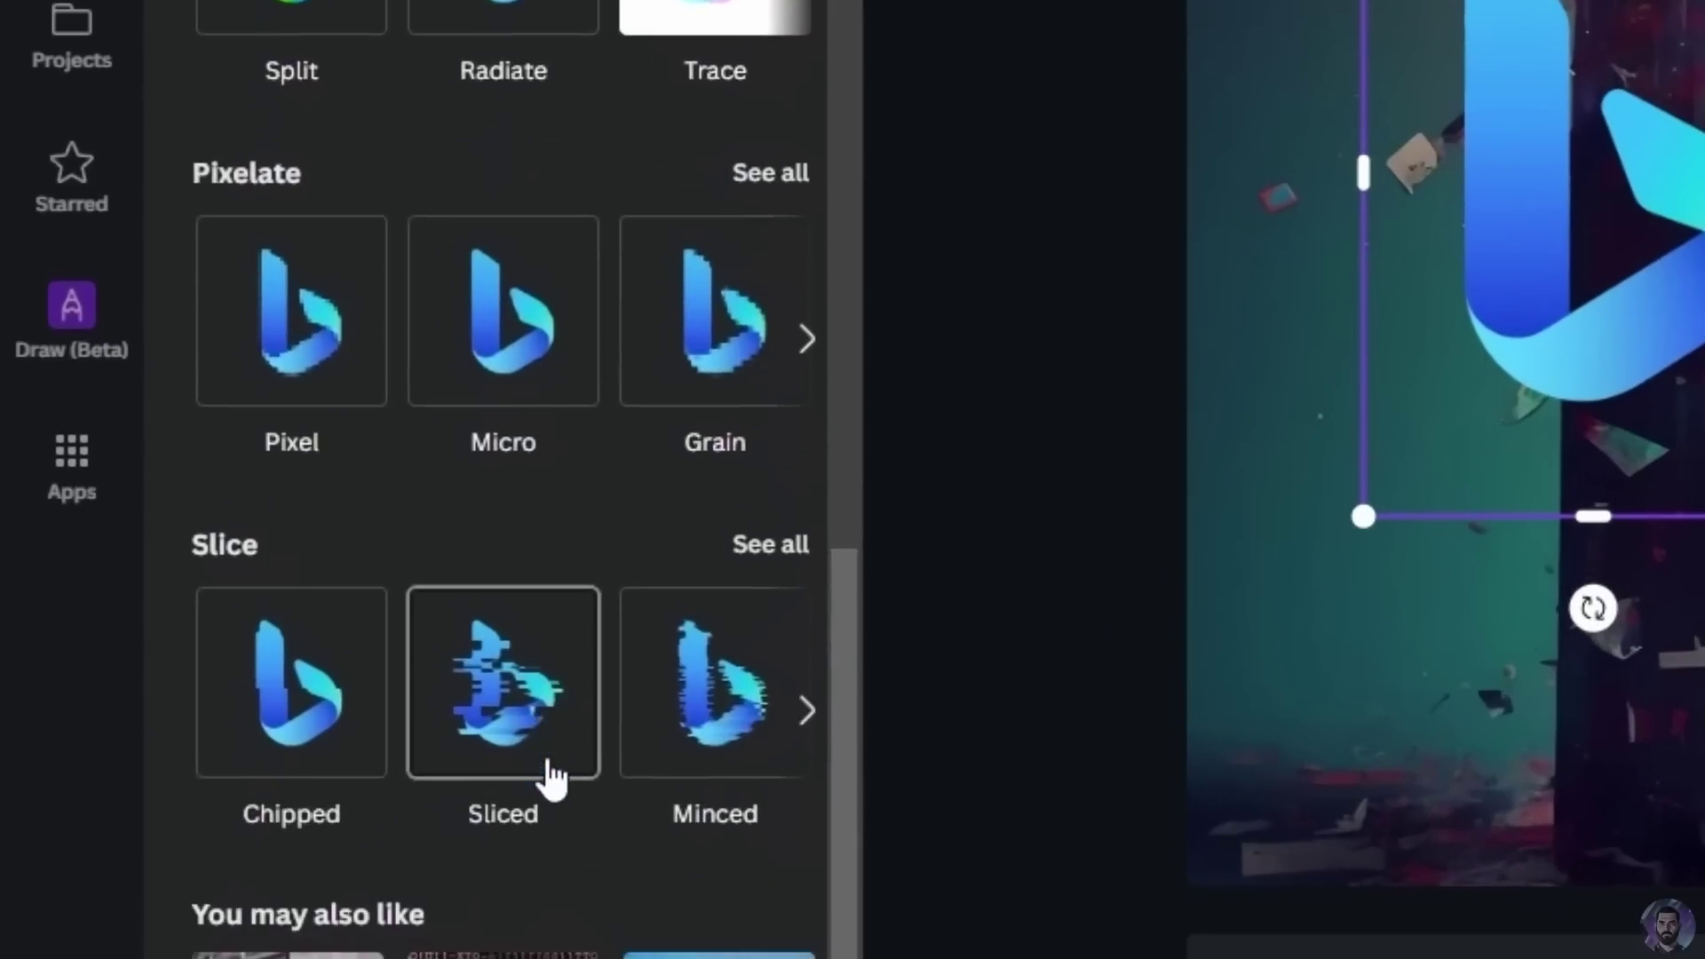
scroll(761, 361, down, 3)
click(770, 222)
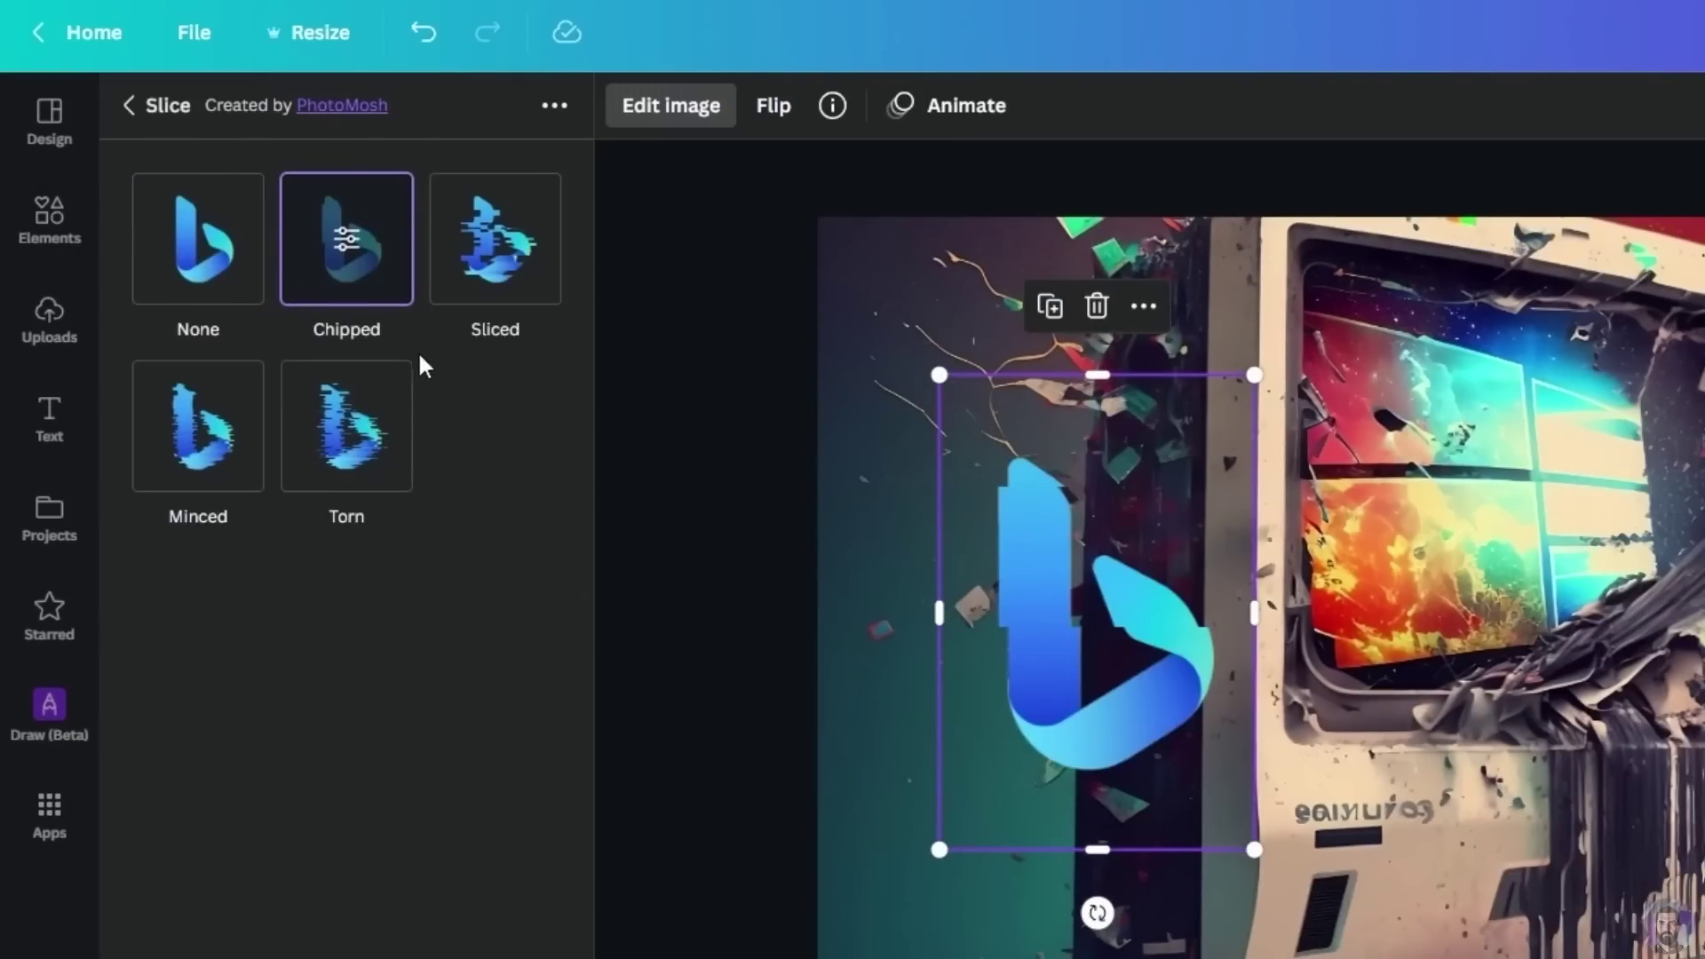
click(495, 238)
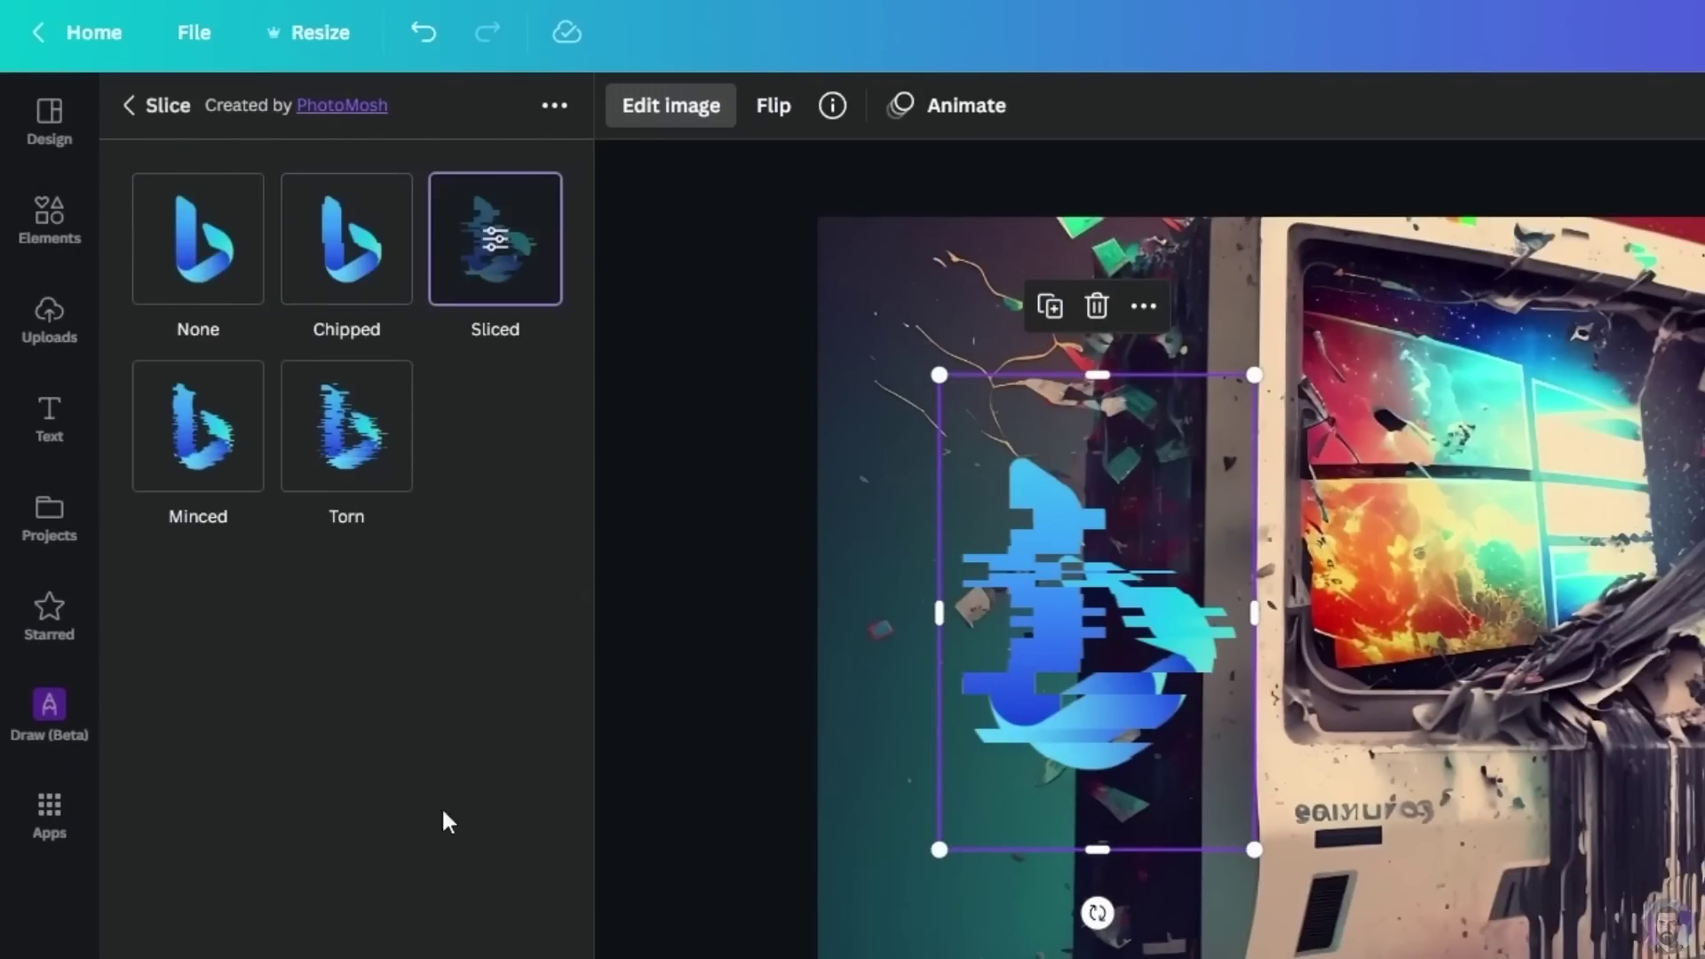
click(249, 478)
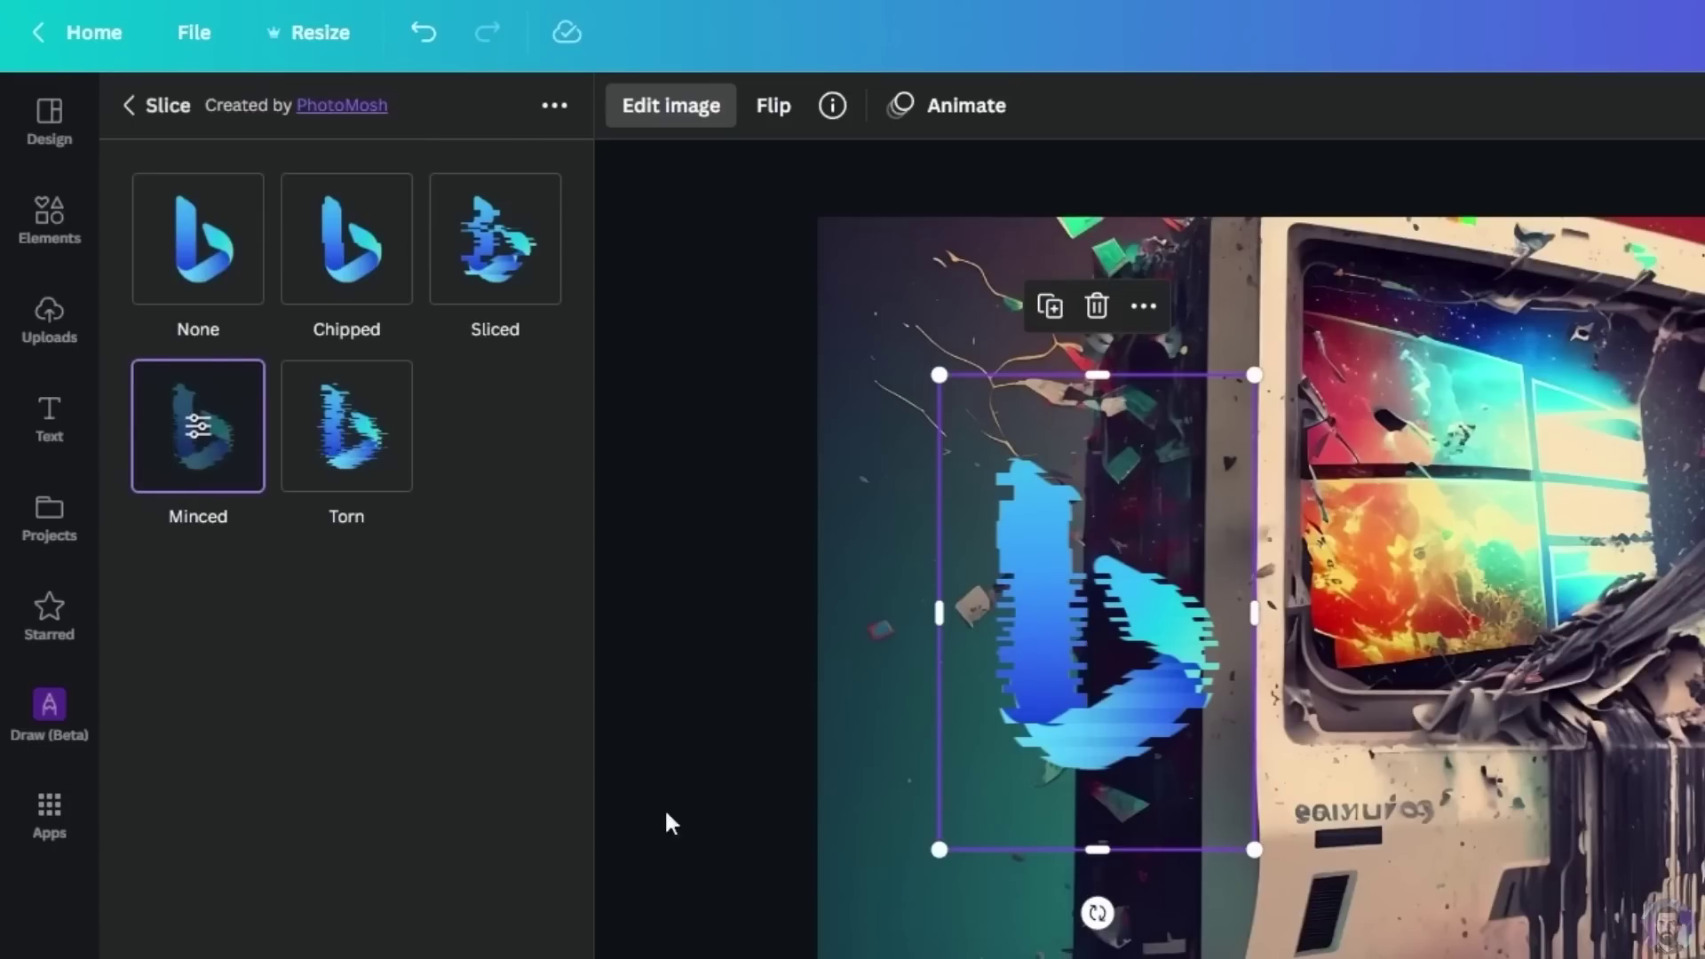
click(337, 524)
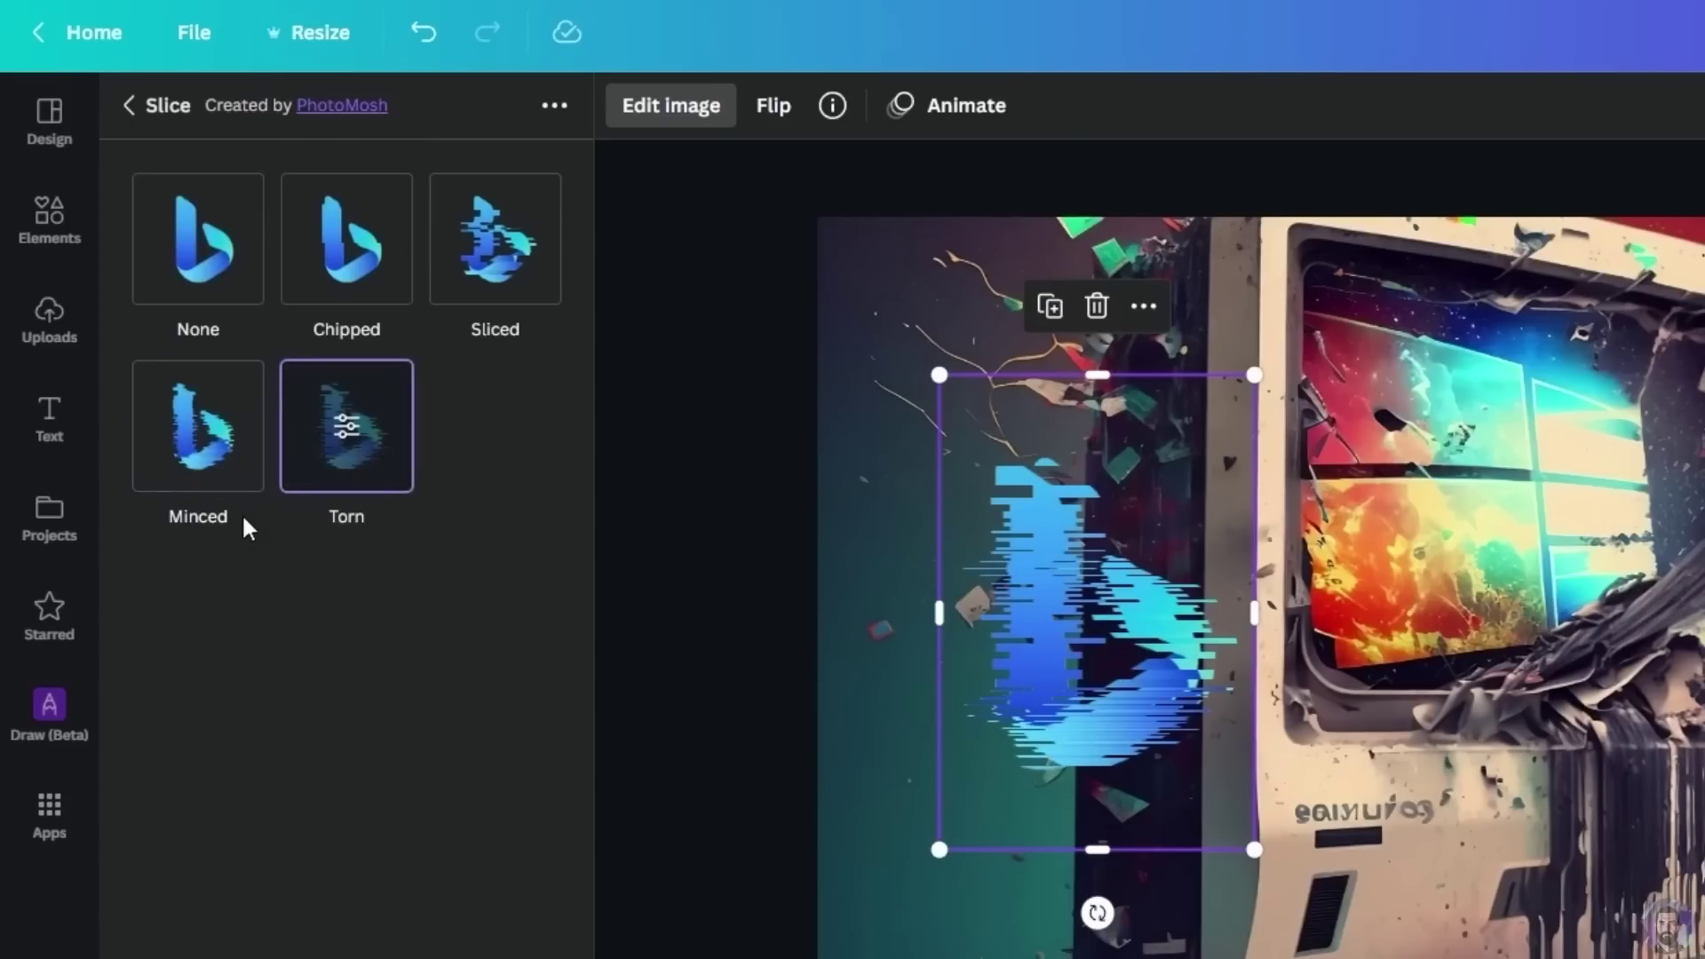
click(203, 489)
Enlarge the glitched Bing logo and position it over the computer
drag(1254, 375, 1446, 628)
drag(1145, 621, 1043, 697)
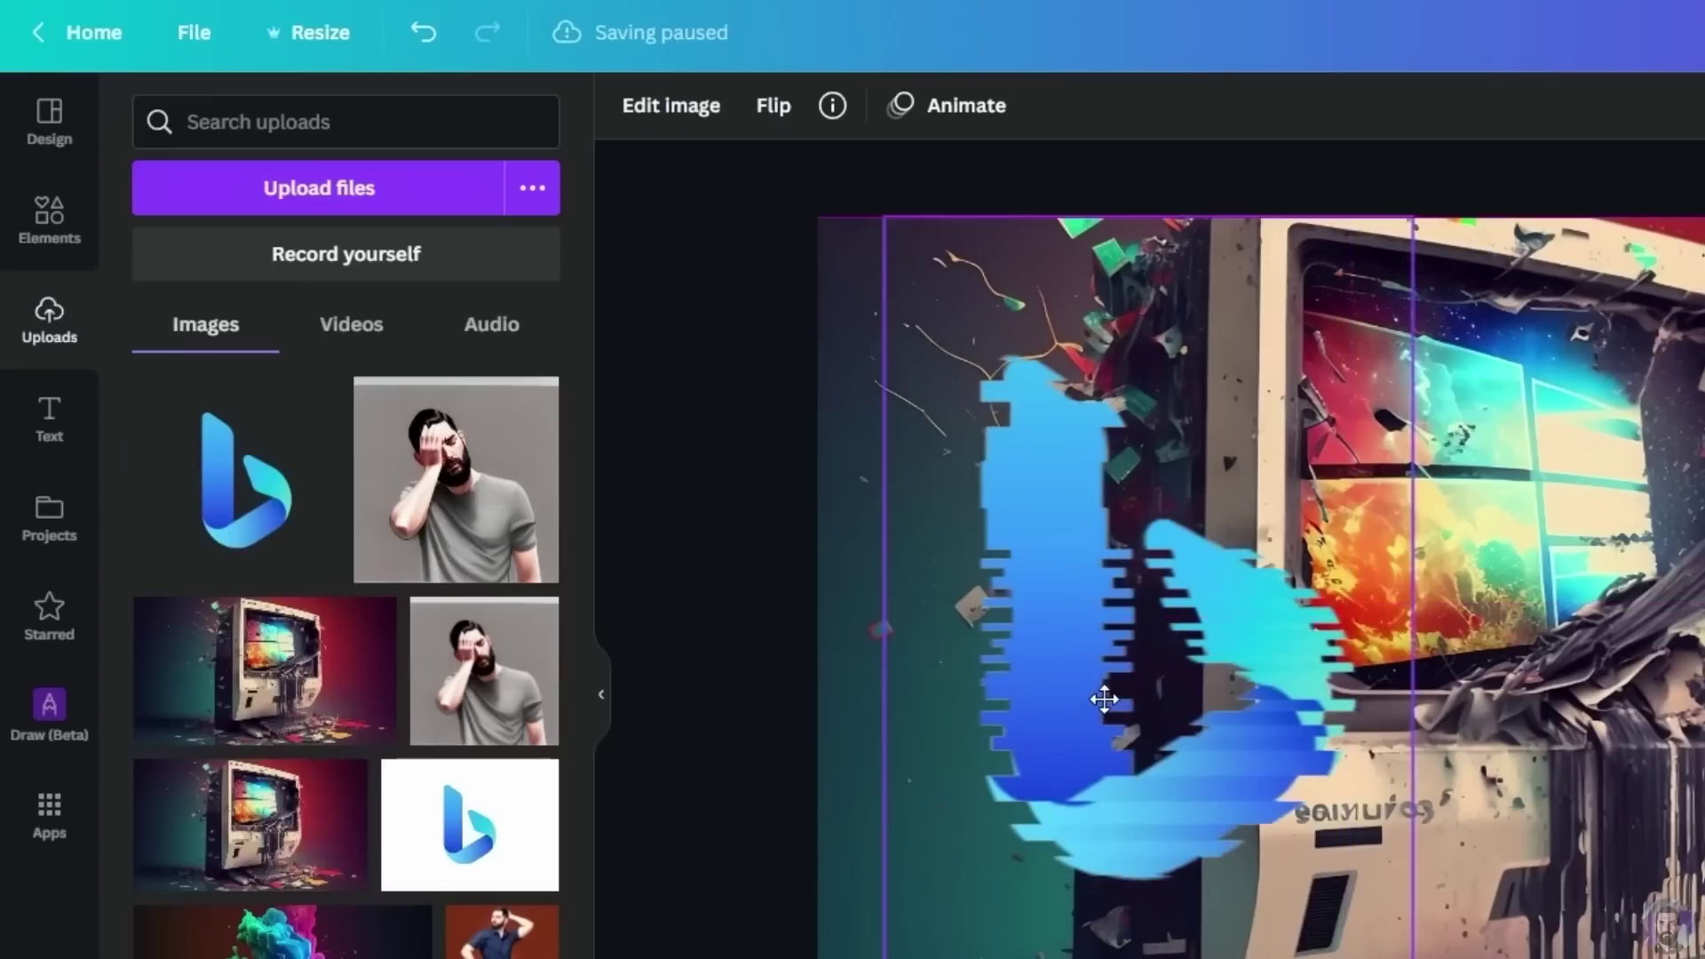
drag(1103, 700, 1099, 704)
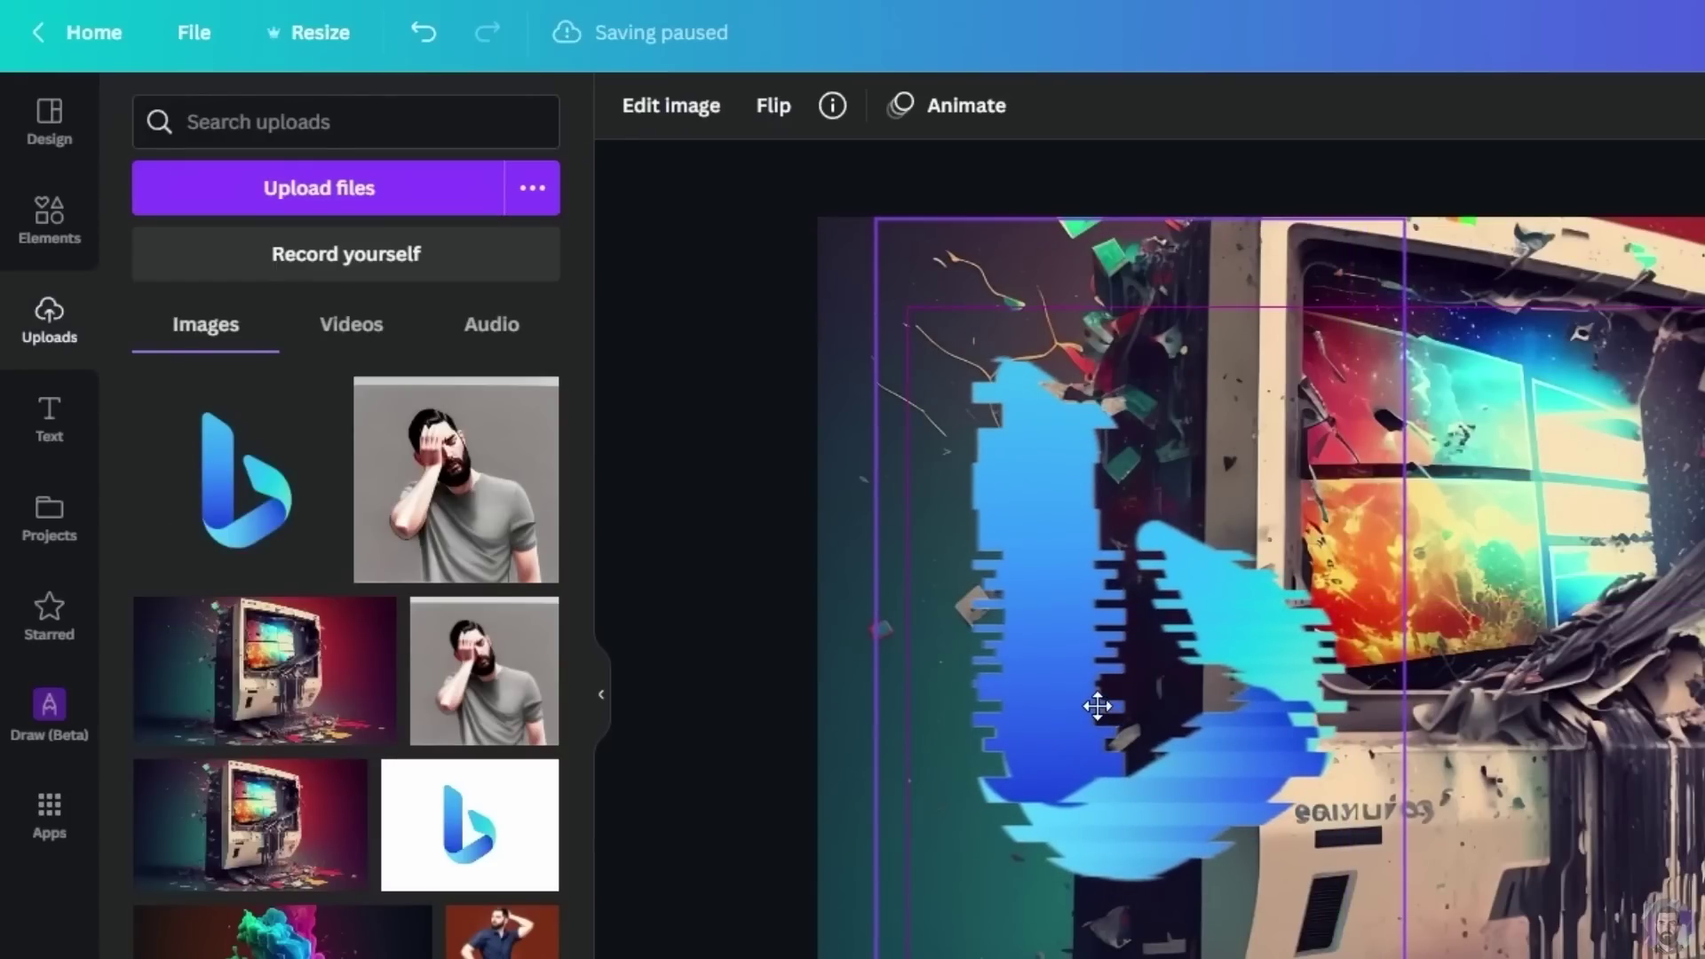
Apply a black Glow shadow to the glitched Bing logo
click(678, 738)
click(974, 682)
click(655, 103)
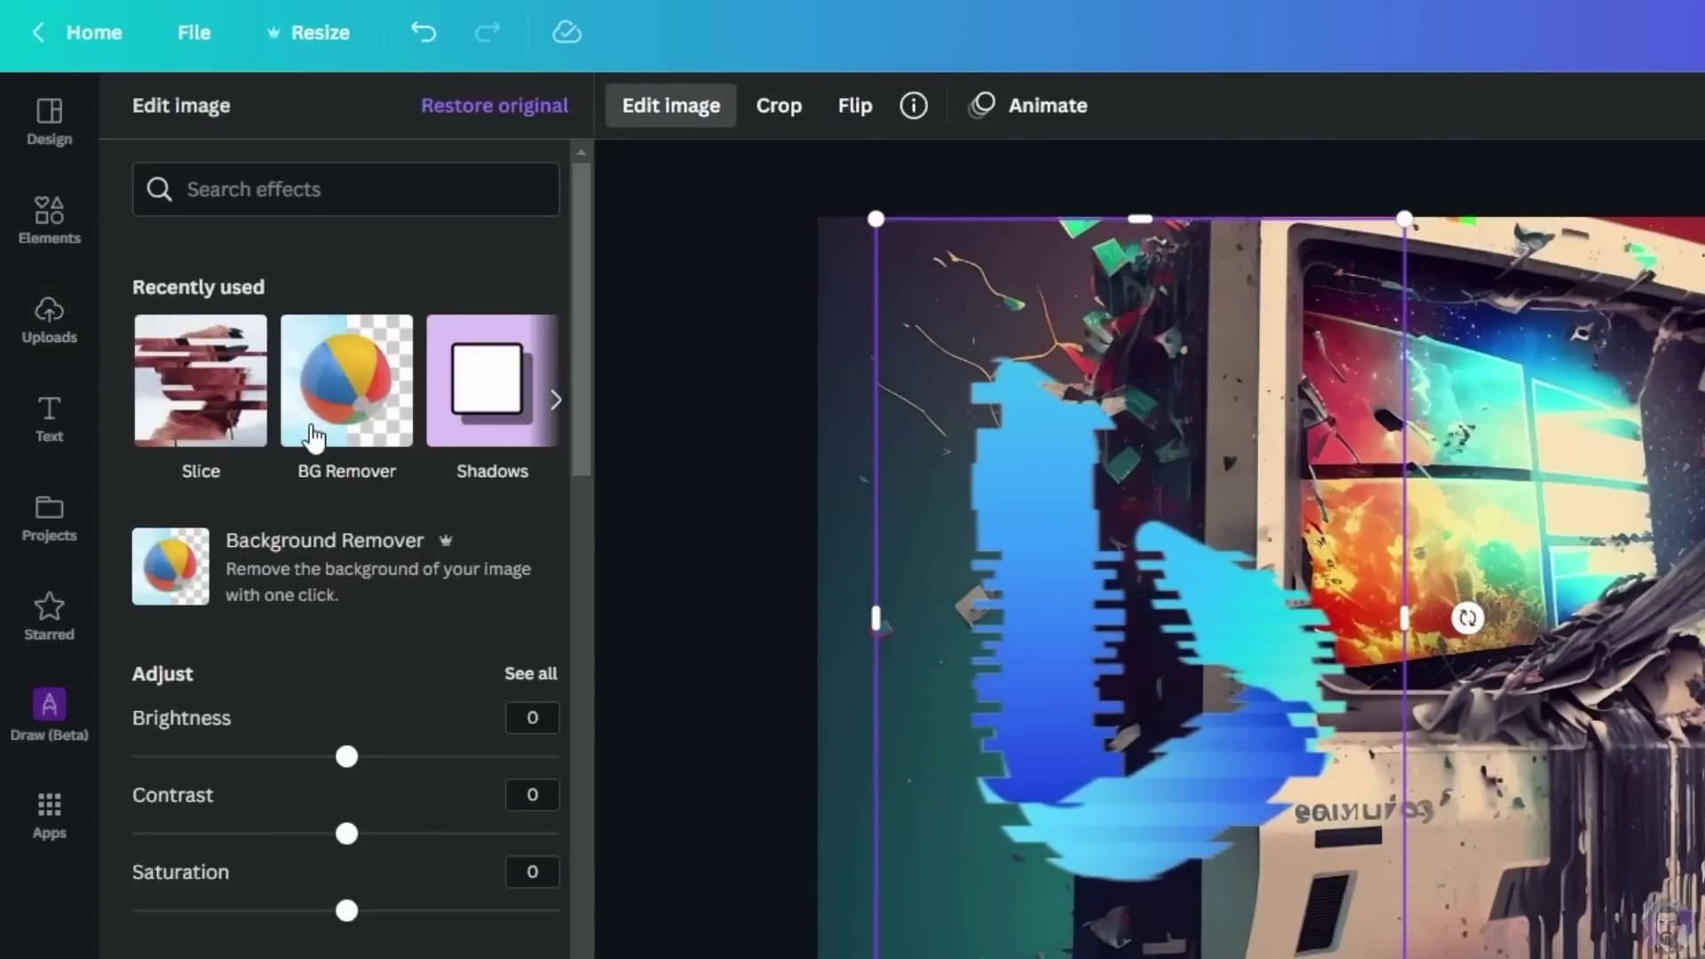
click(520, 404)
click(371, 290)
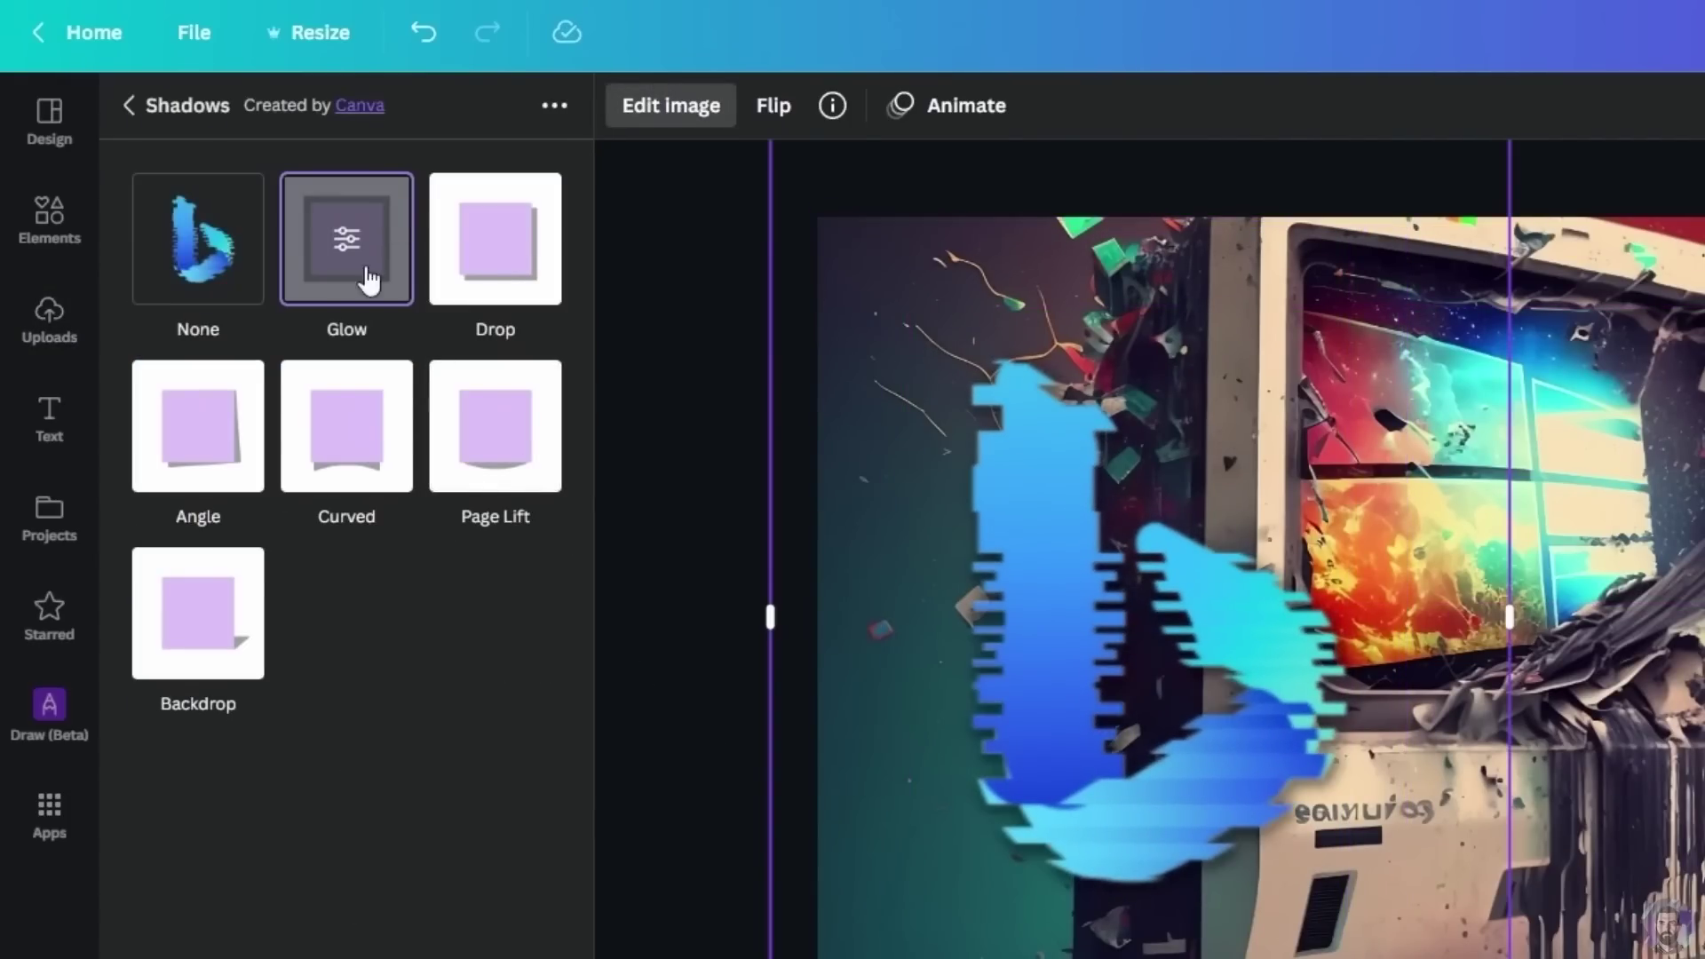
click(346, 240)
click(534, 465)
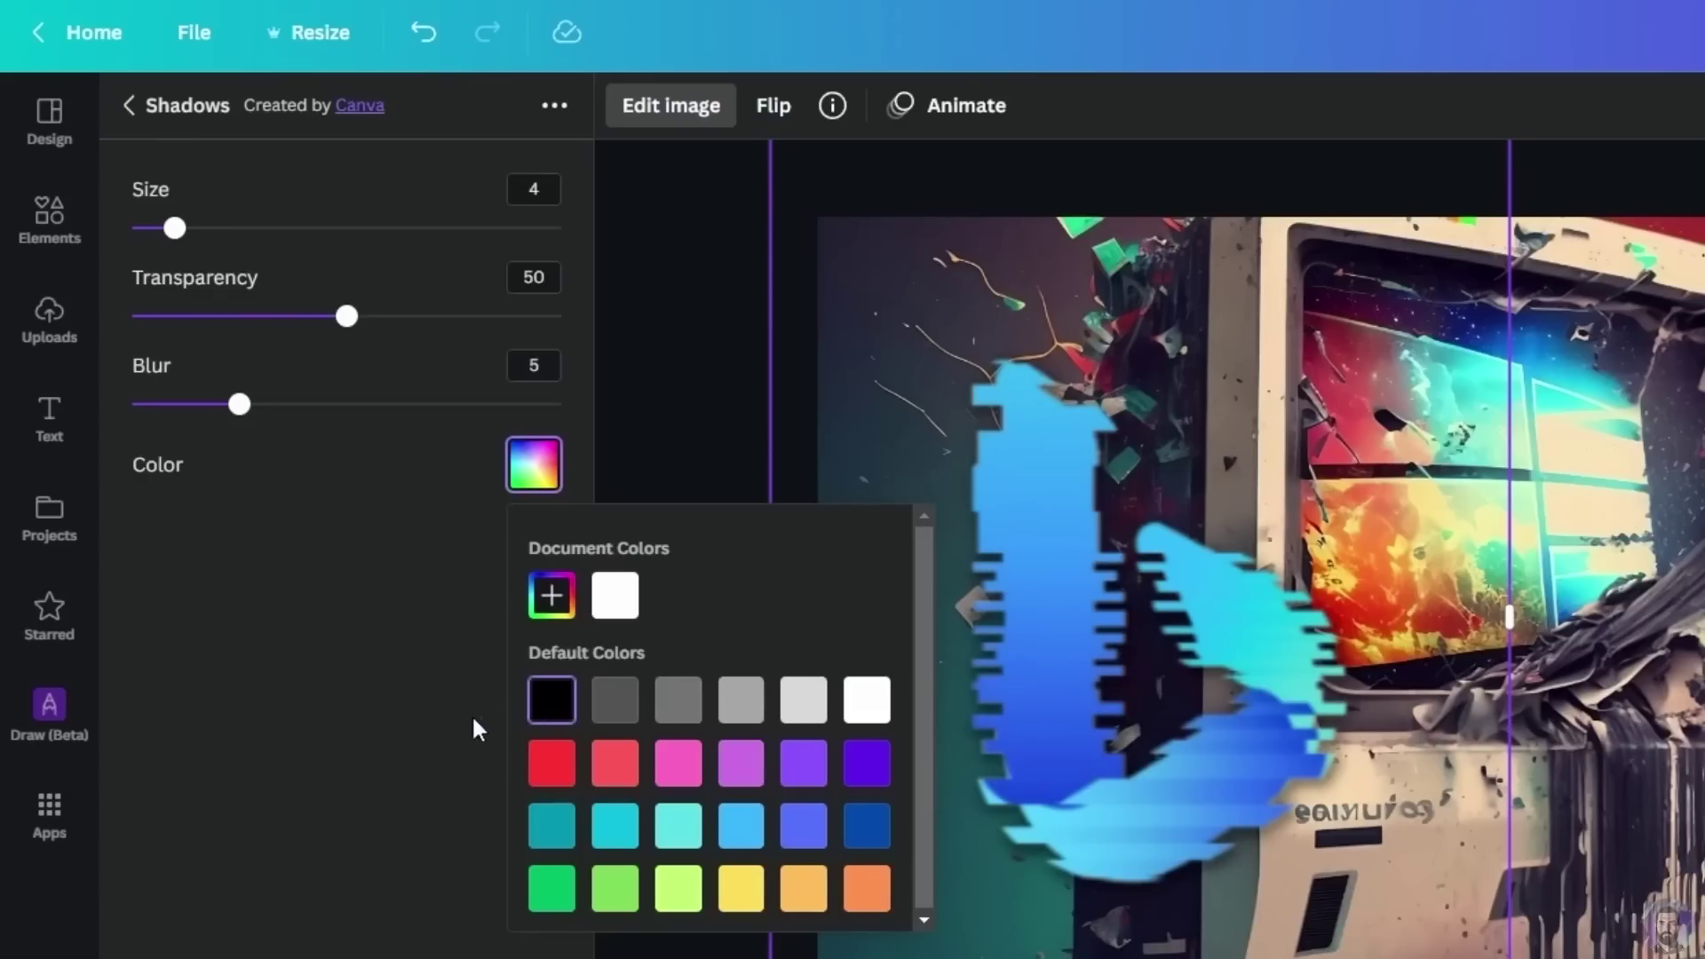
click(372, 790)
Set the glow to transparency 100, blur 11 and size 23, then shift the logo slightly up-right
drag(346, 316, 577, 322)
drag(239, 404, 393, 415)
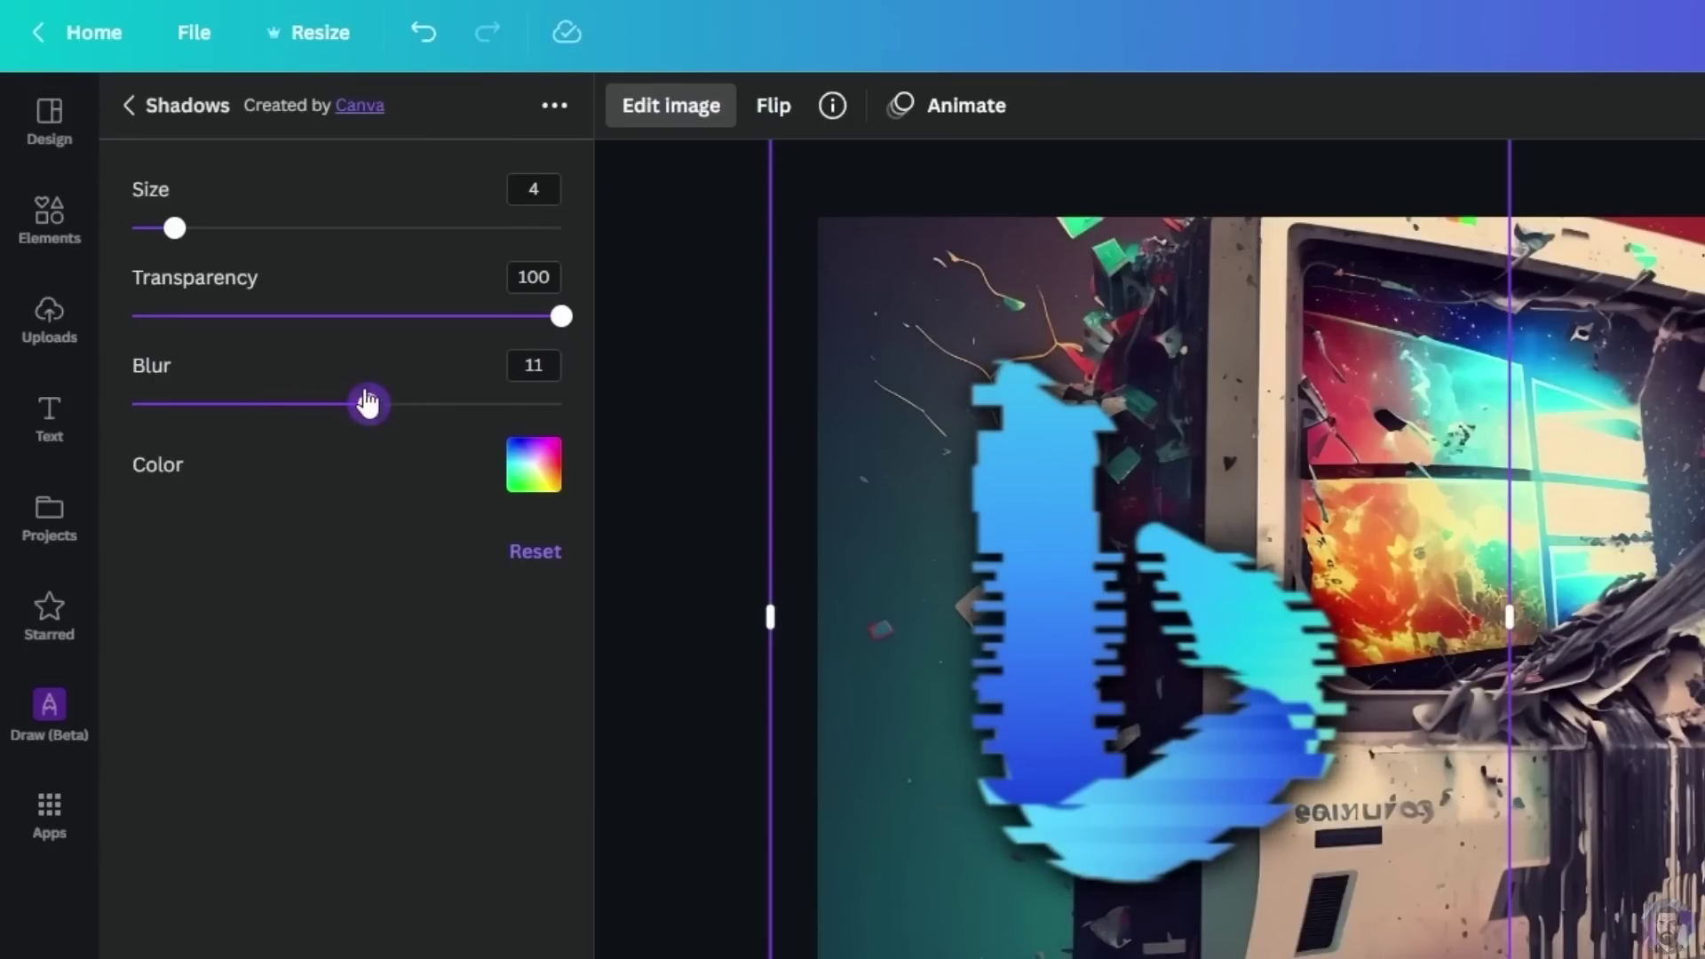
drag(185, 231, 388, 282)
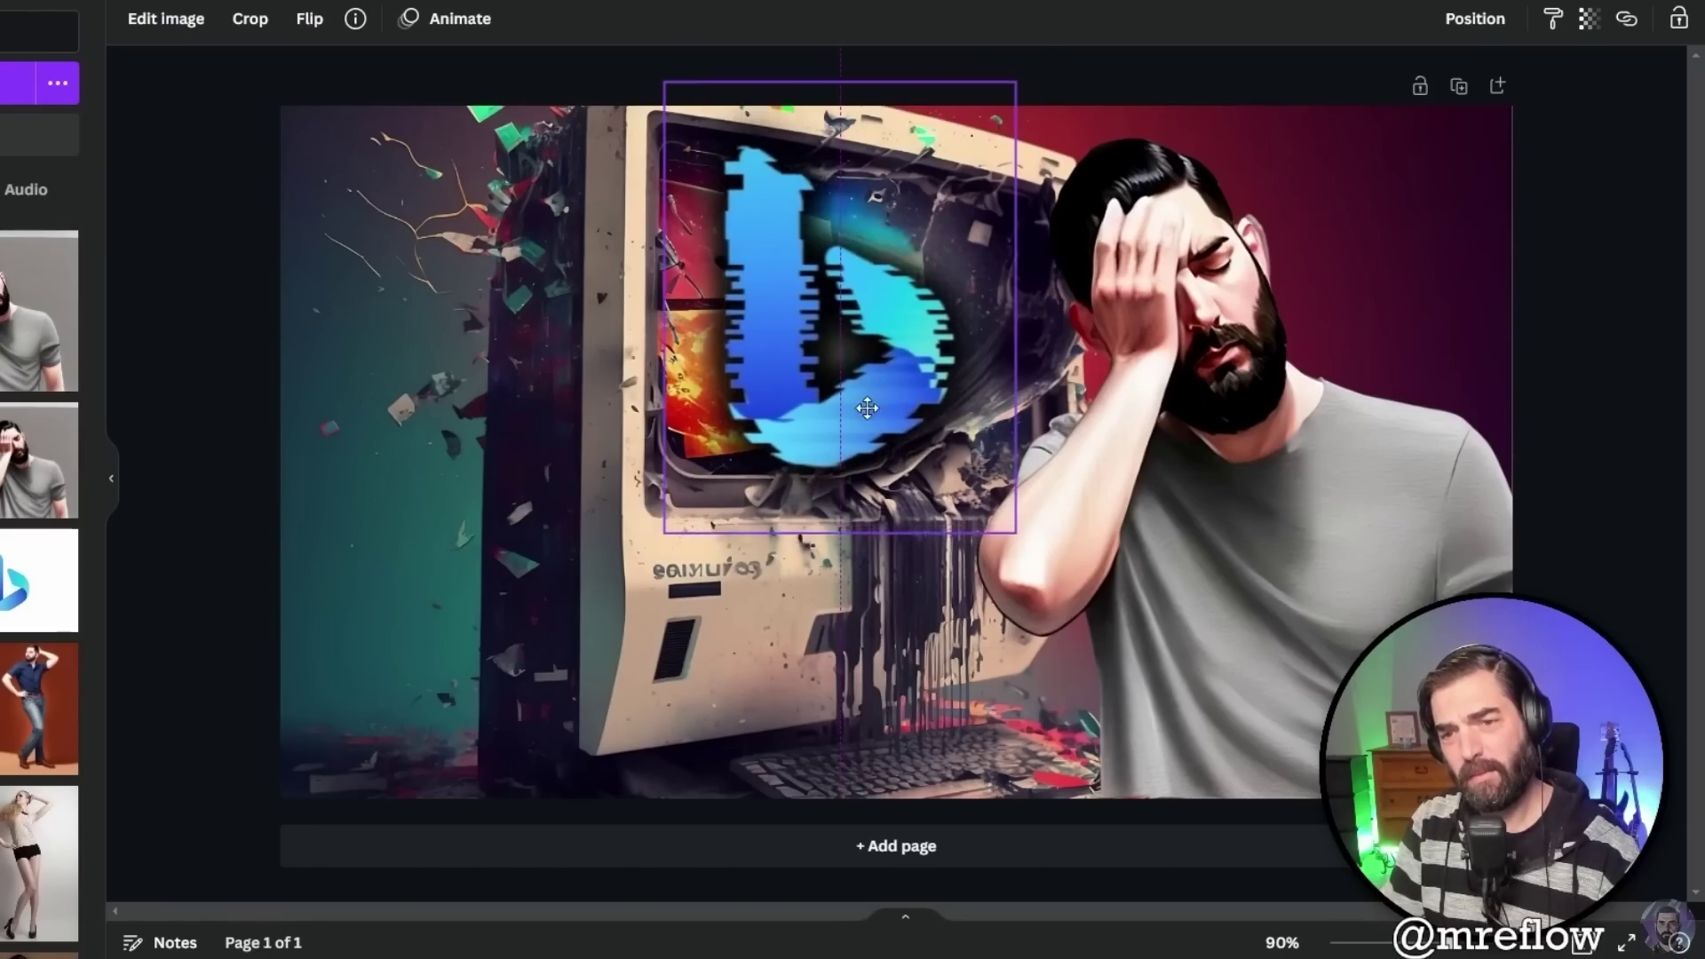
drag(899, 402, 910, 396)
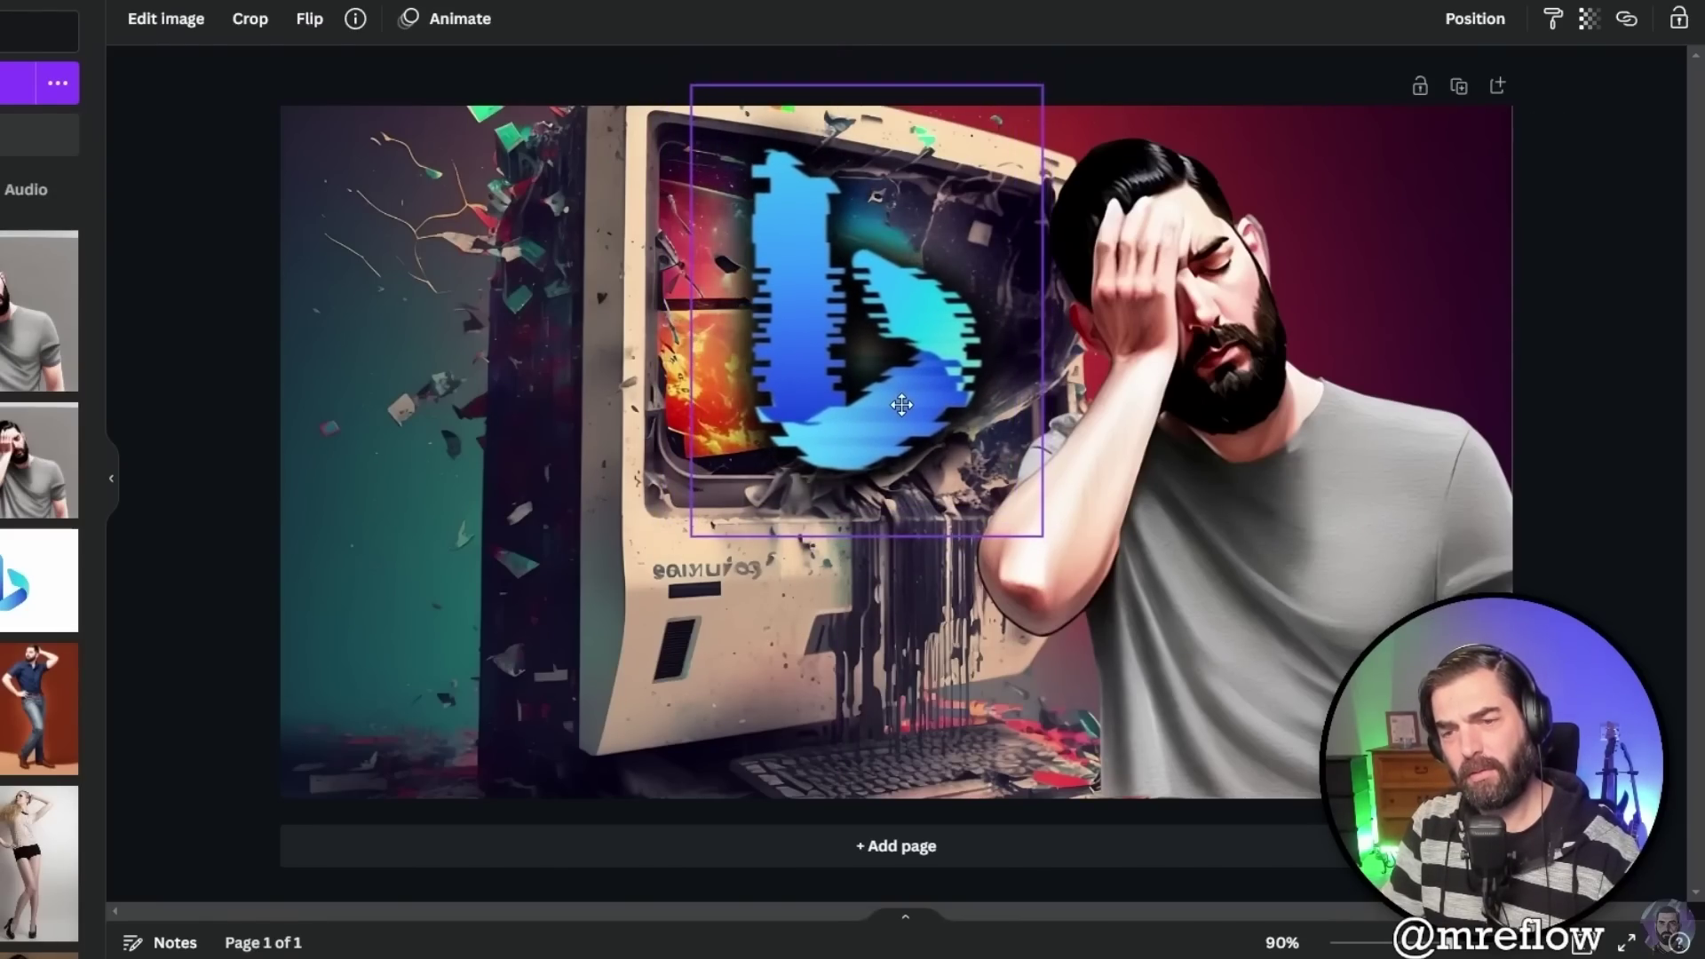
Recrop the computer background so the shattered computer is enlarged to fill the thumbnail
click(514, 761)
click(250, 19)
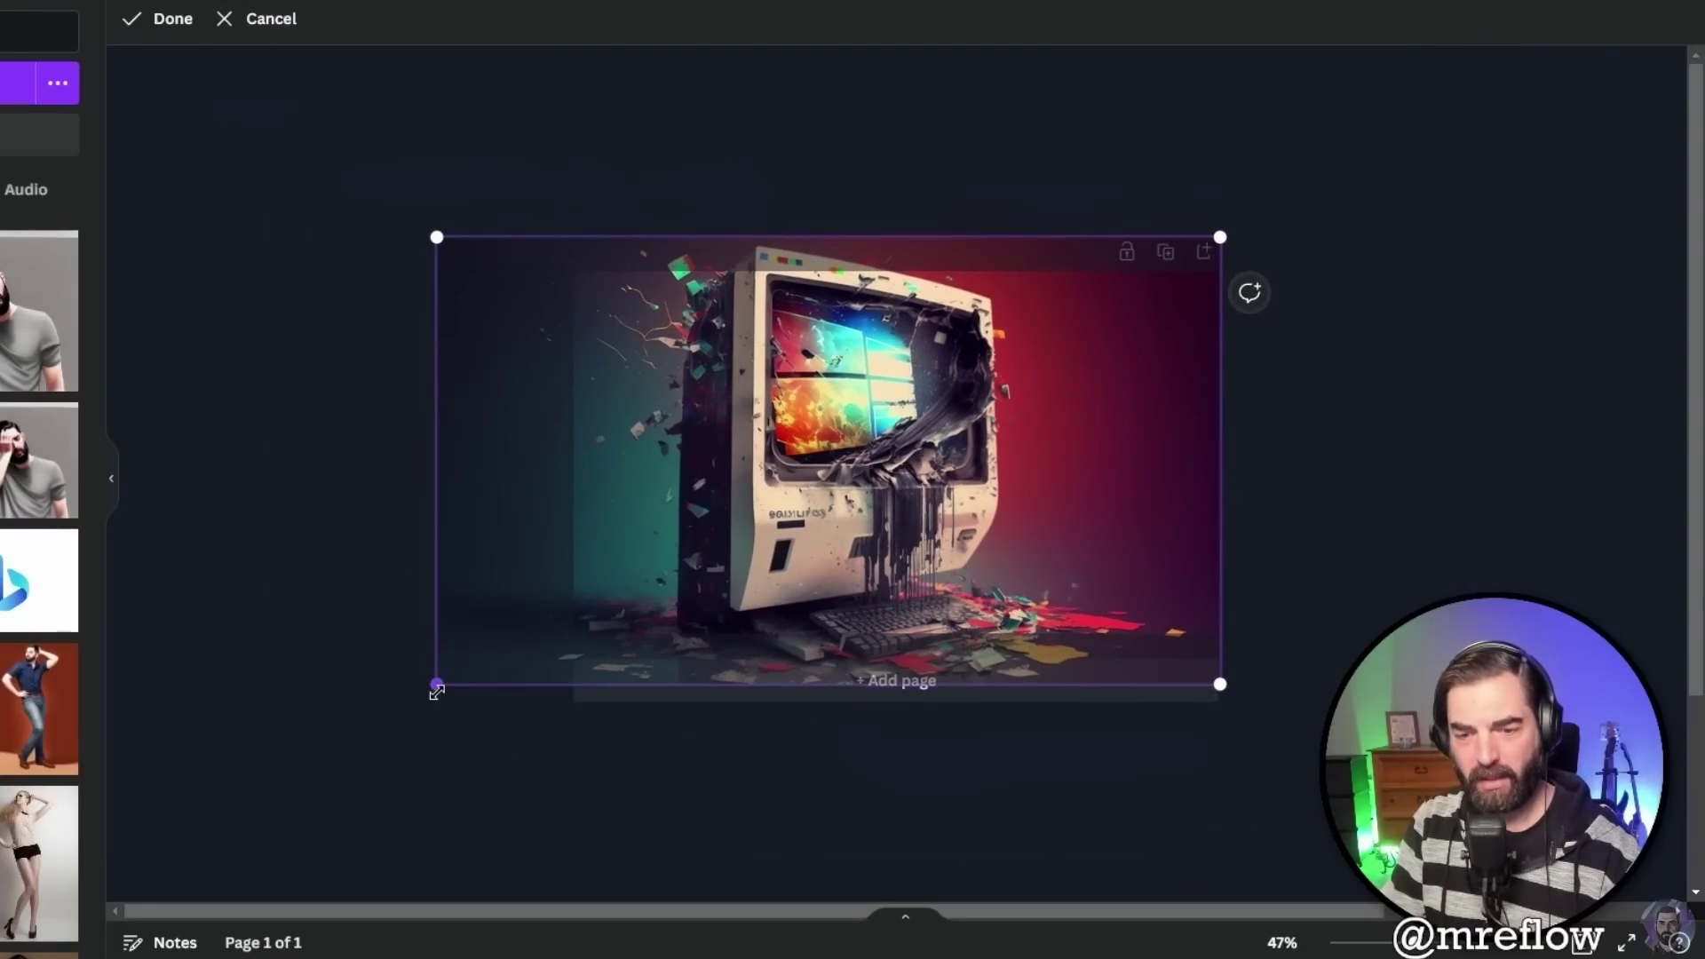
drag(436, 686, 311, 757)
drag(744, 688, 714, 289)
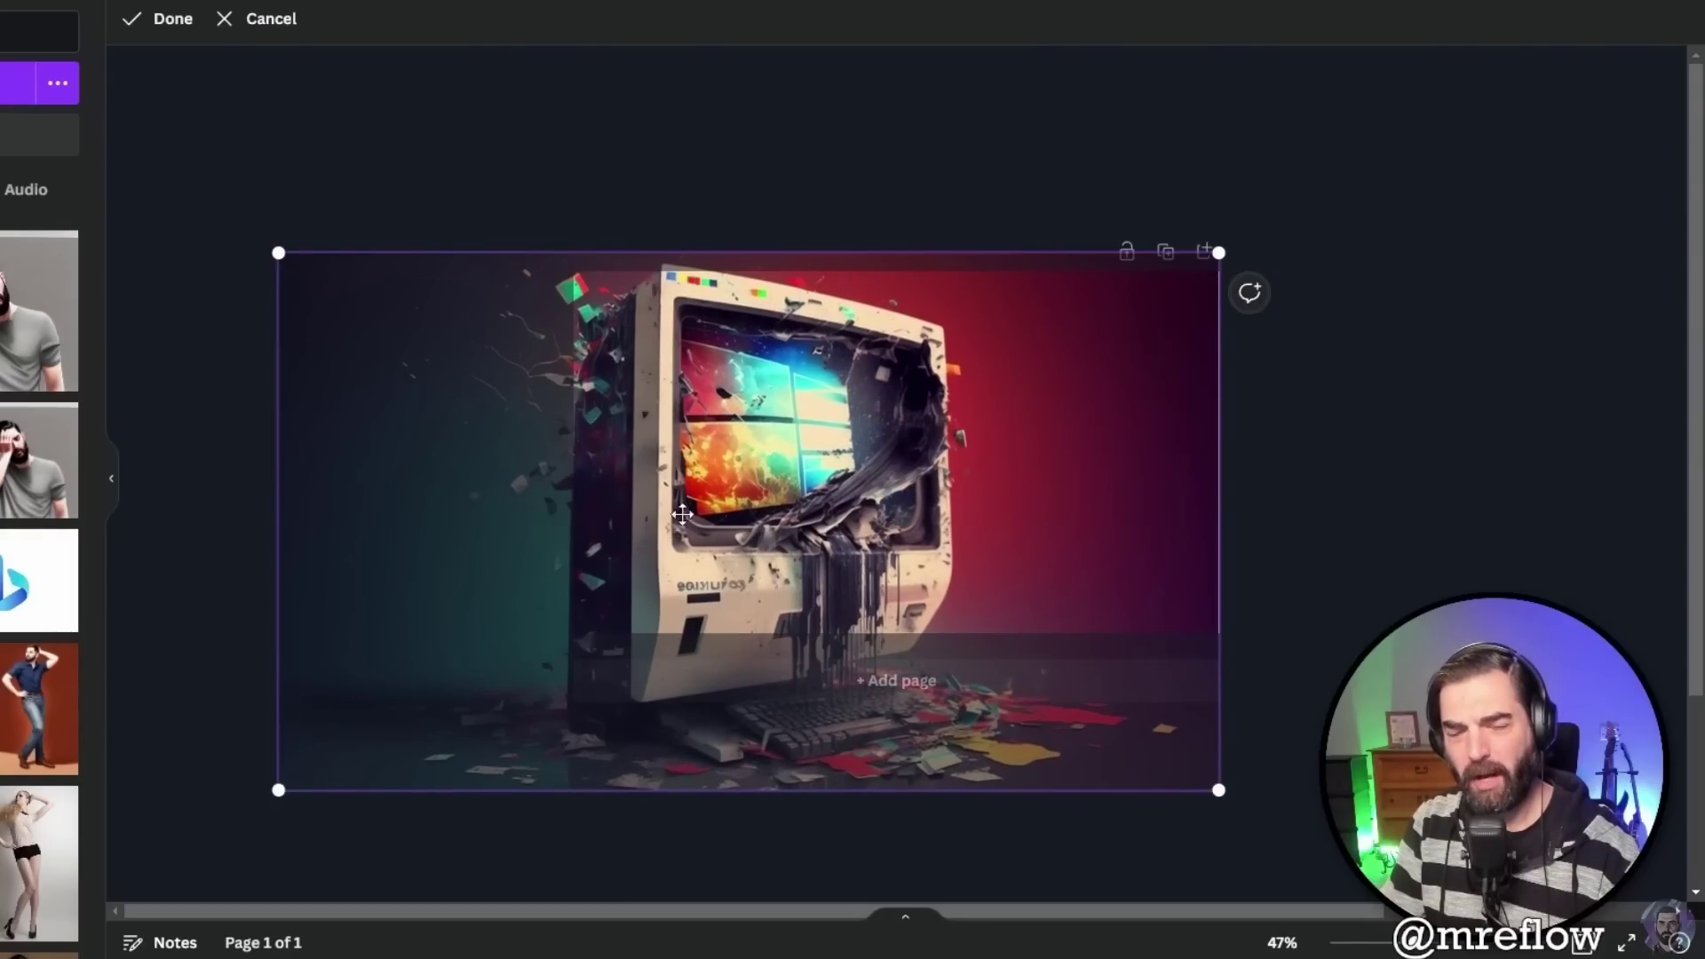
click(182, 21)
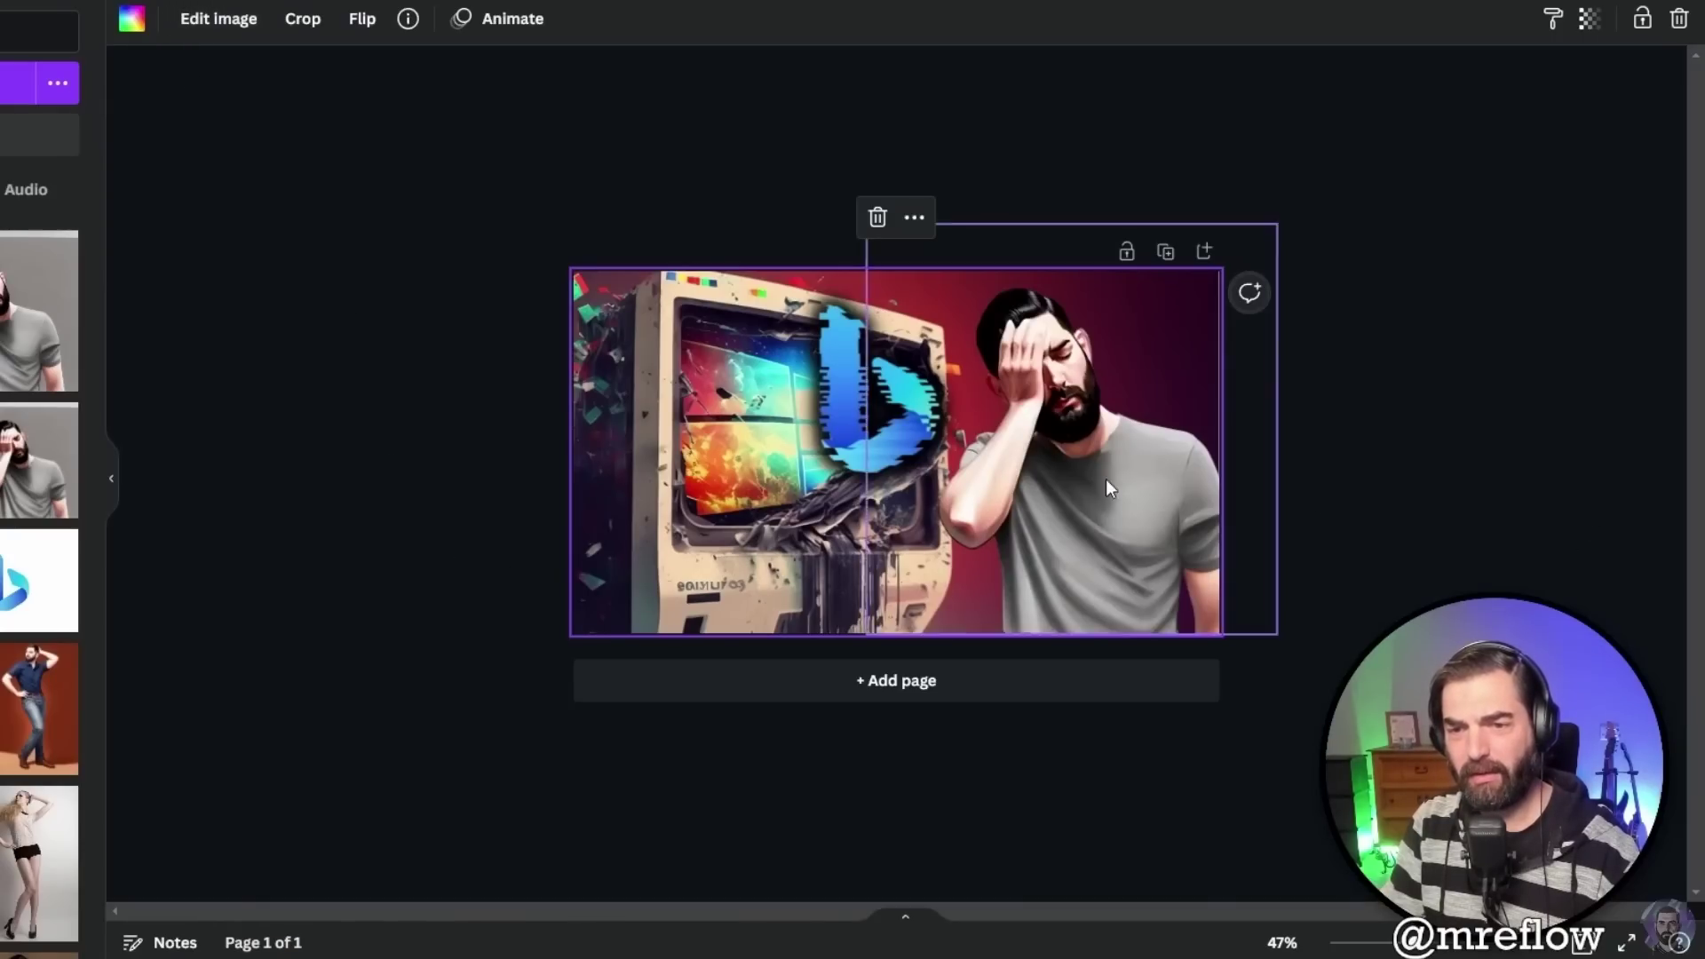
Move the Bing logo into the monitor screen and slightly reposition the facepalming man
click(886, 434)
drag(886, 433, 808, 462)
scroll(711, 504, up, 3)
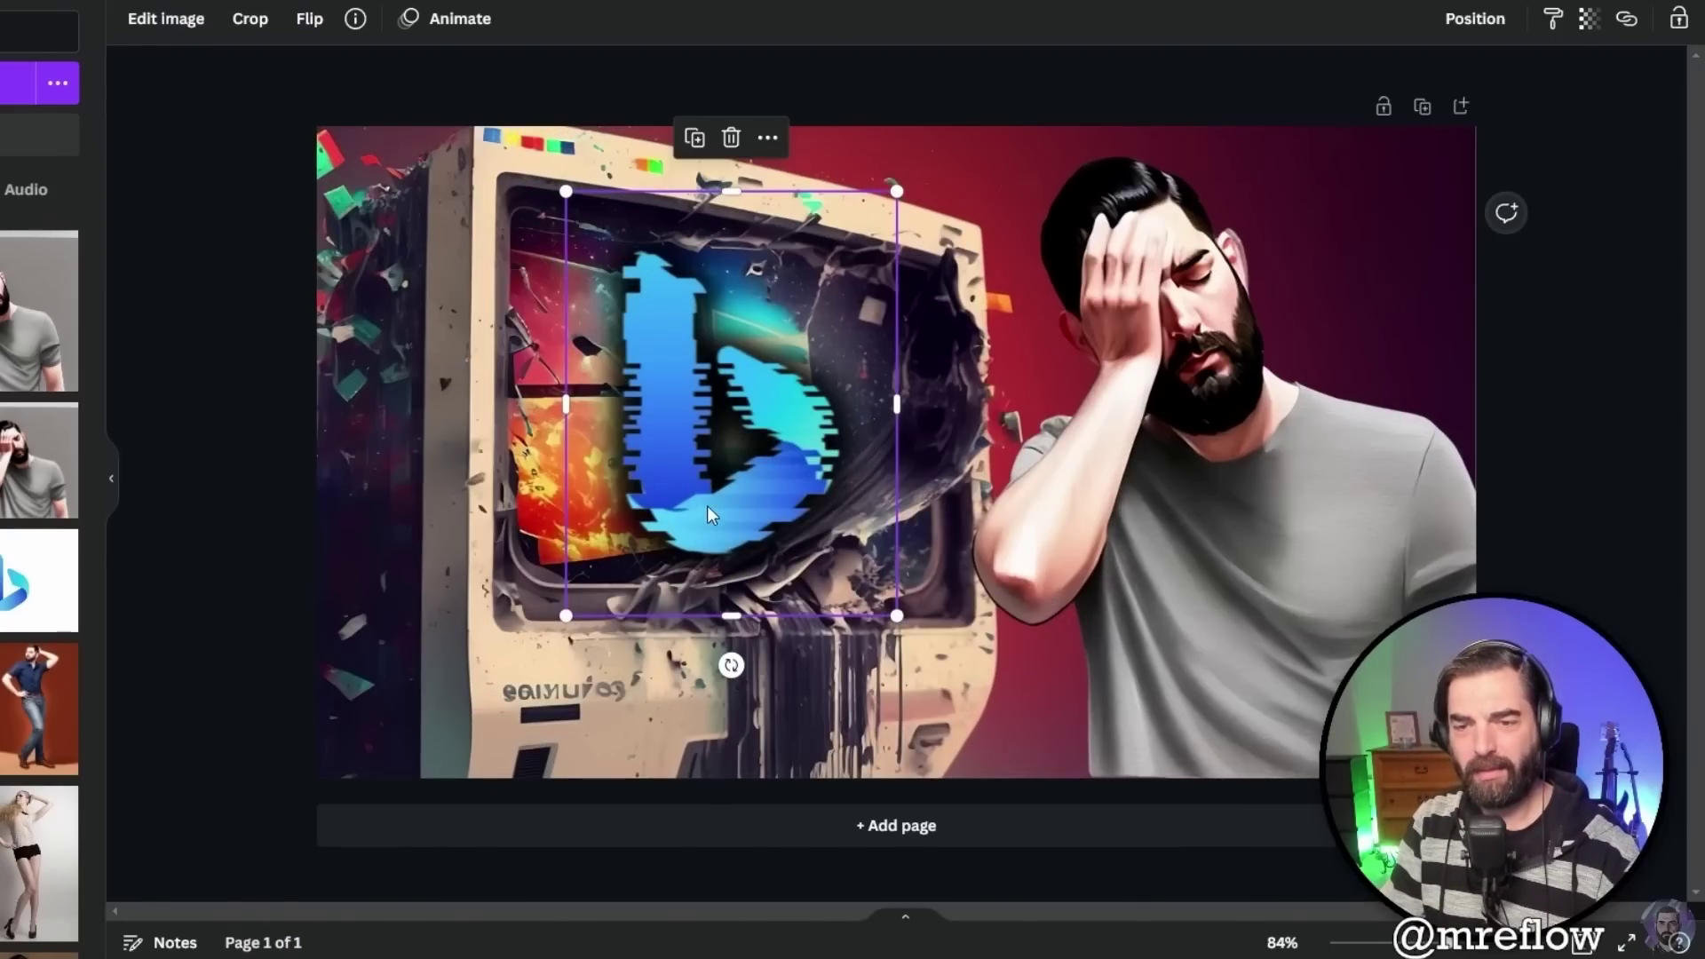
drag(1181, 613, 1243, 597)
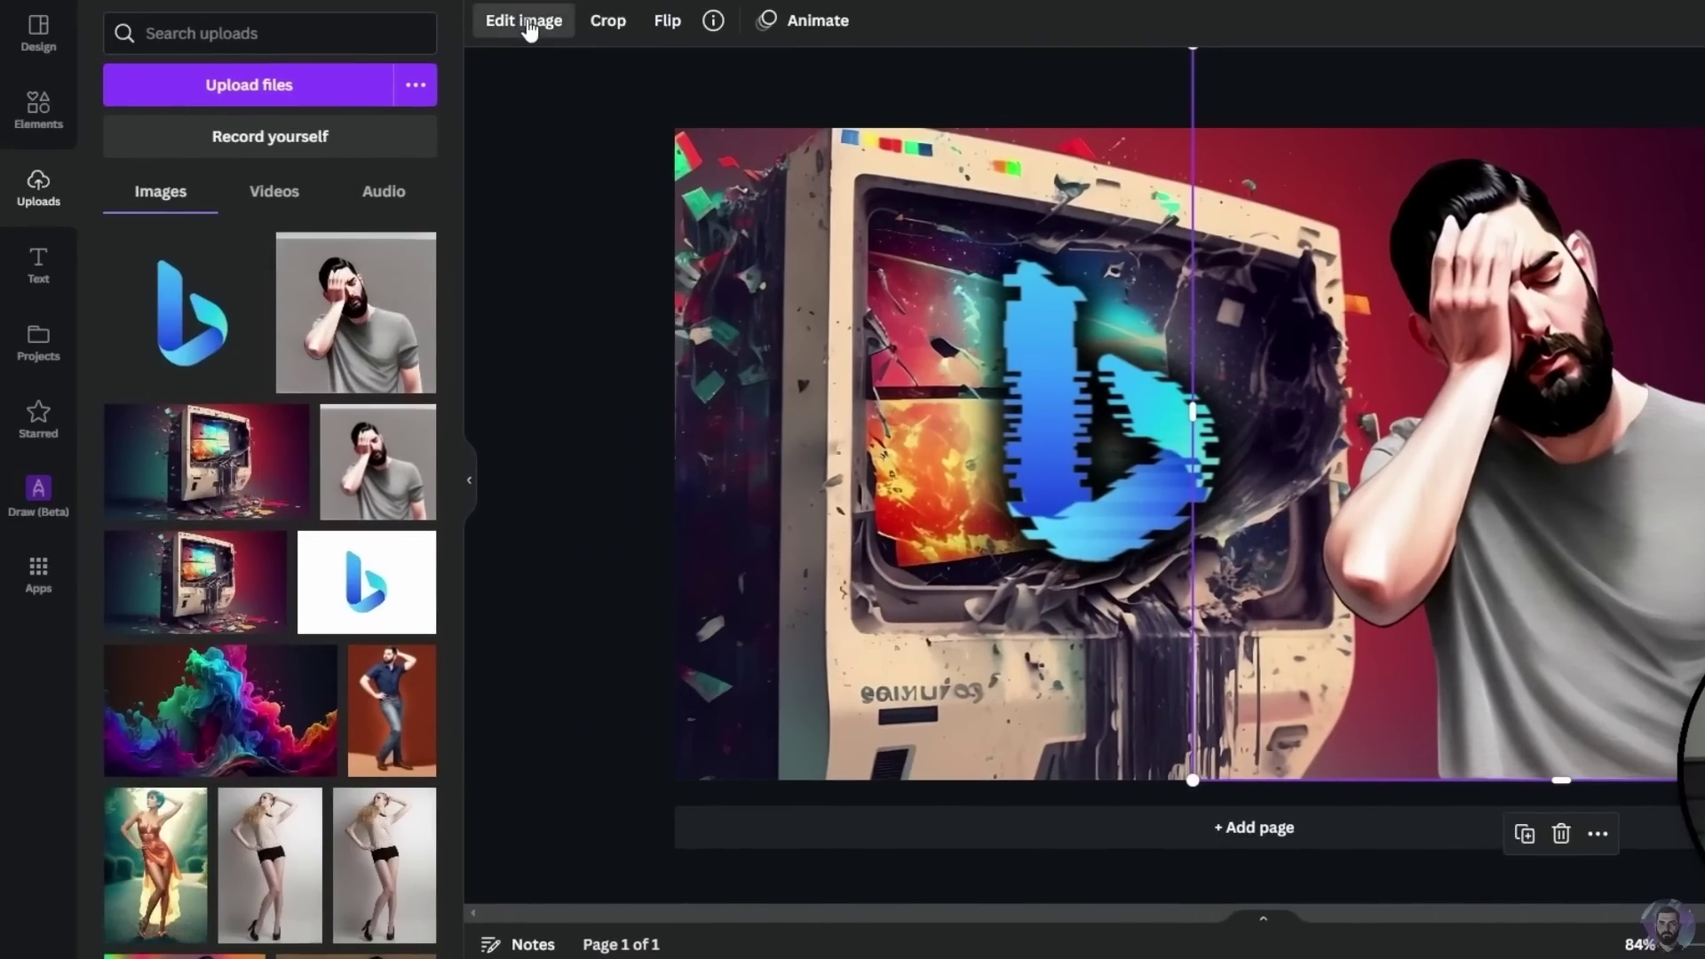
Give the facepalming man a Glow shadow with transparency 100, size 11 and blur 13
click(526, 22)
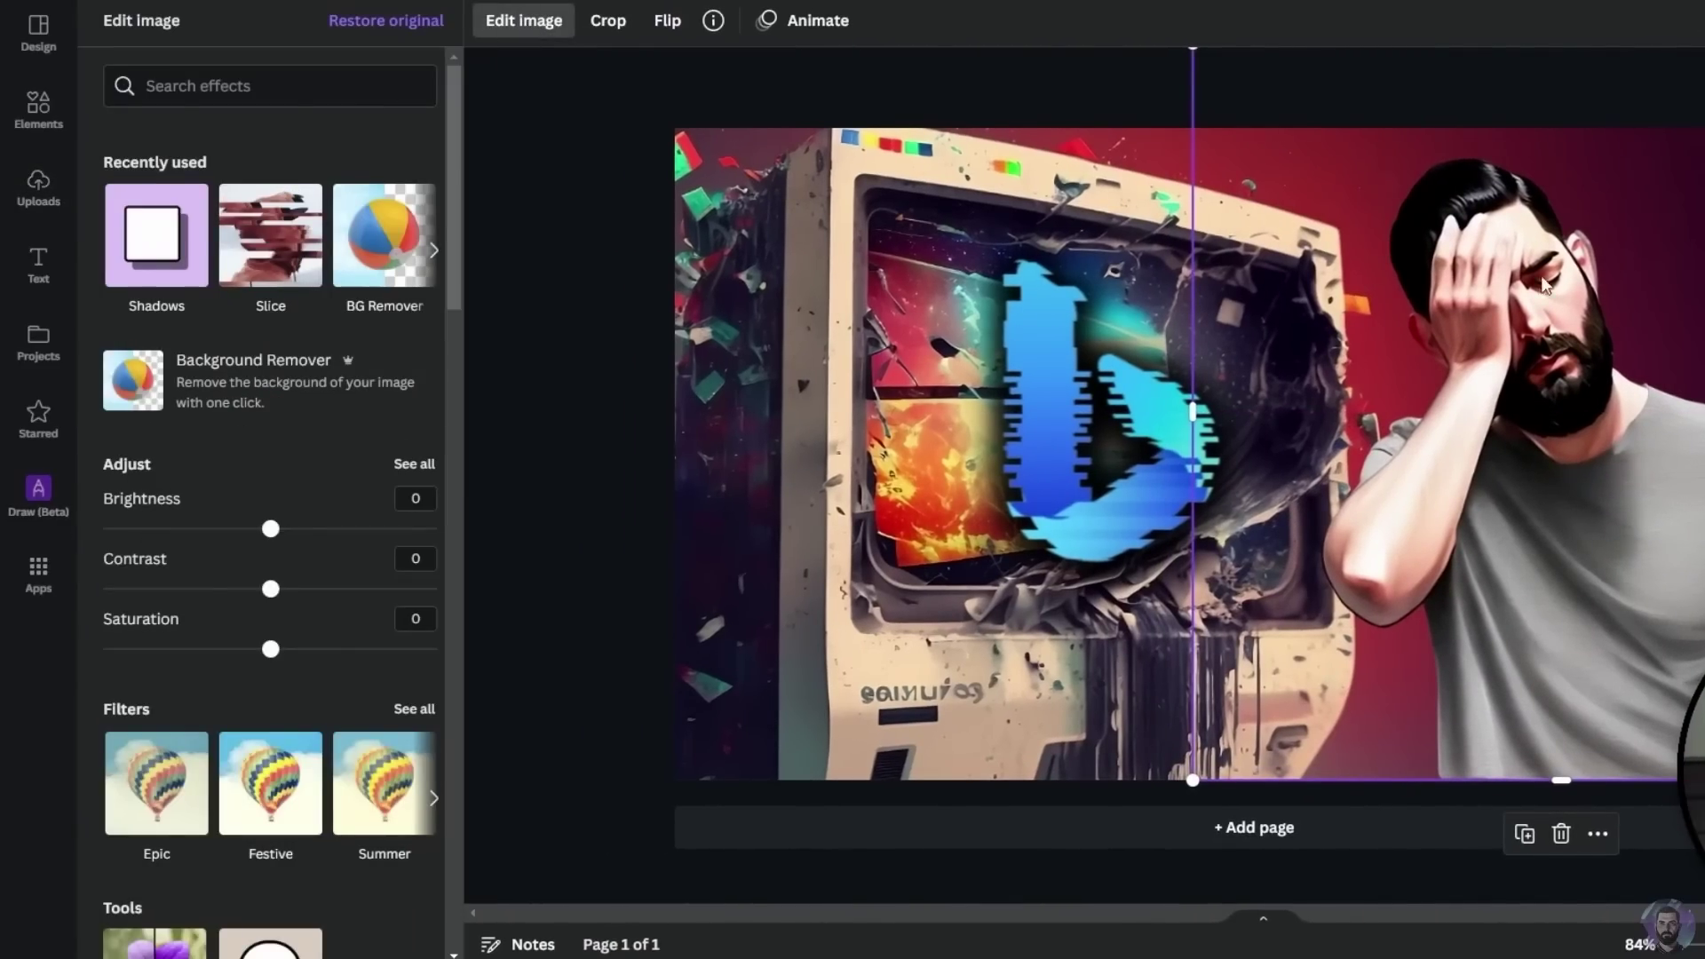
click(157, 224)
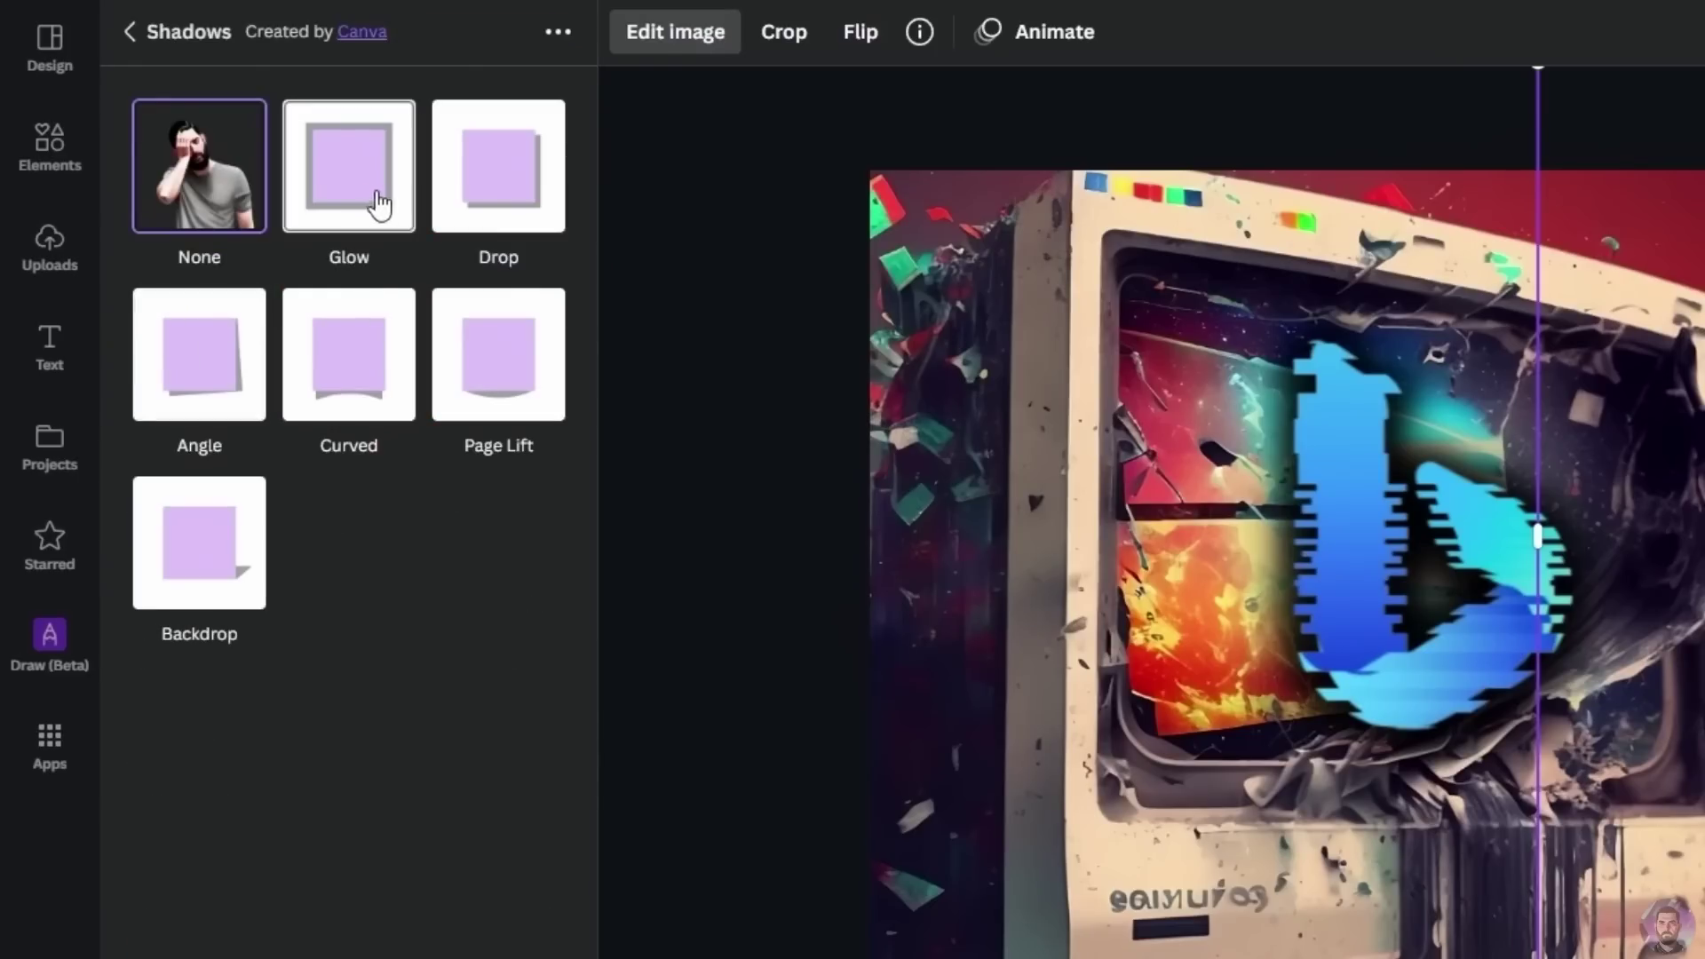
click(284, 147)
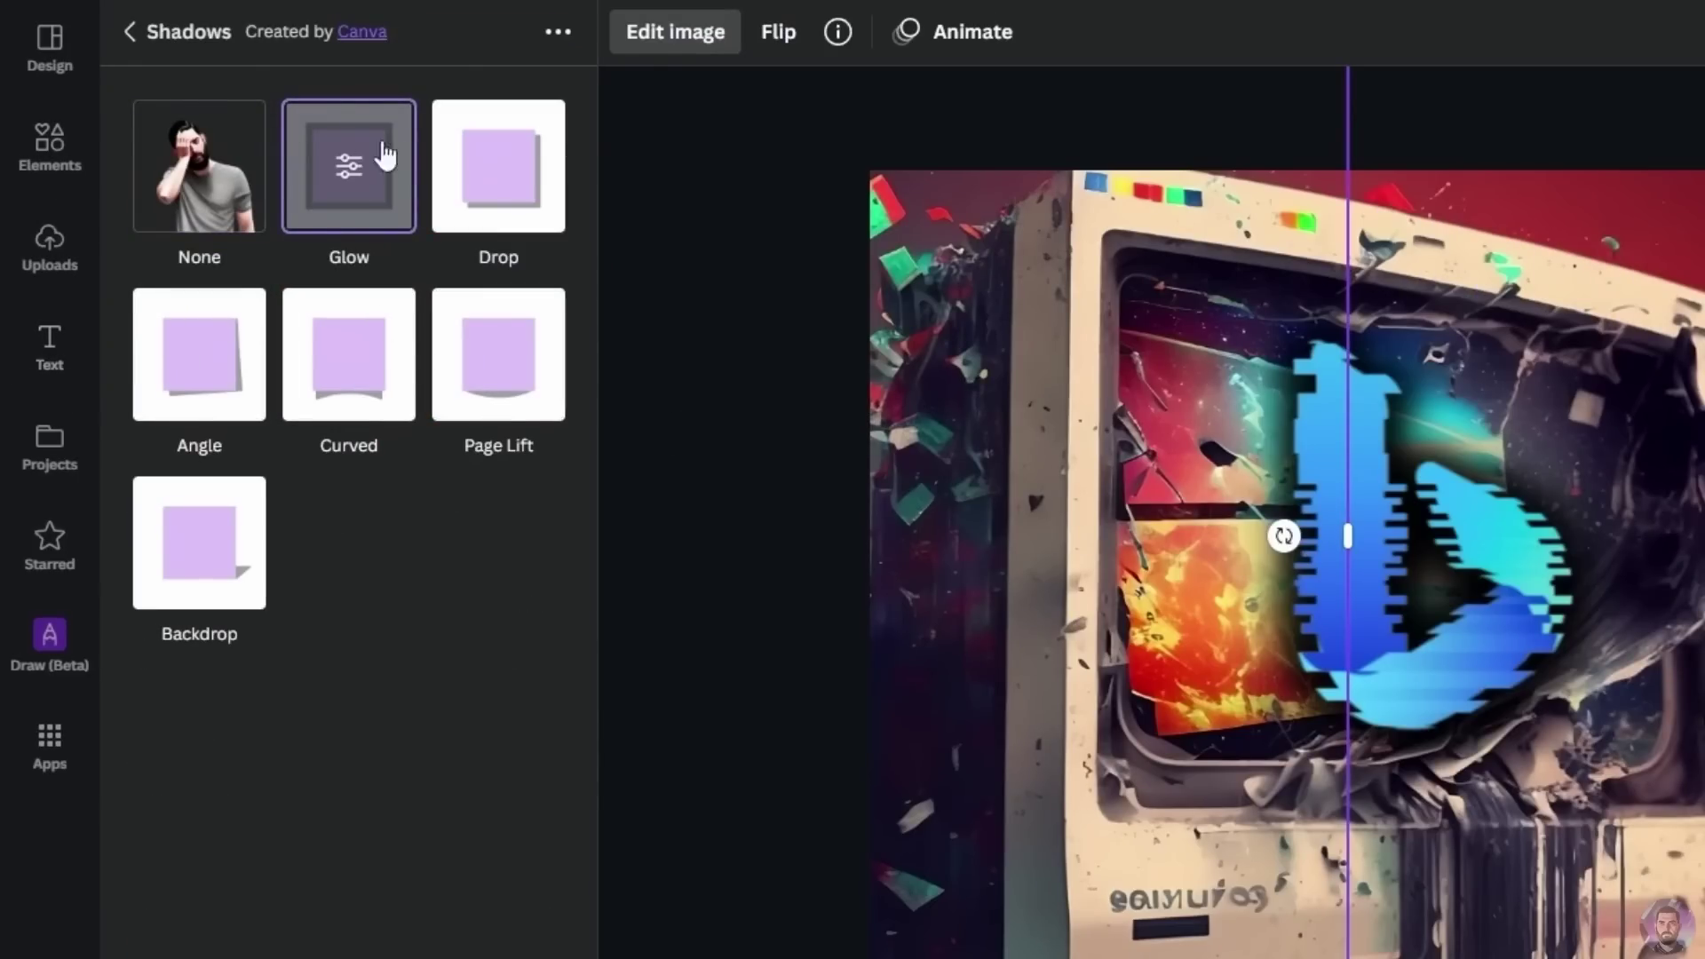
click(410, 162)
drag(349, 243, 577, 245)
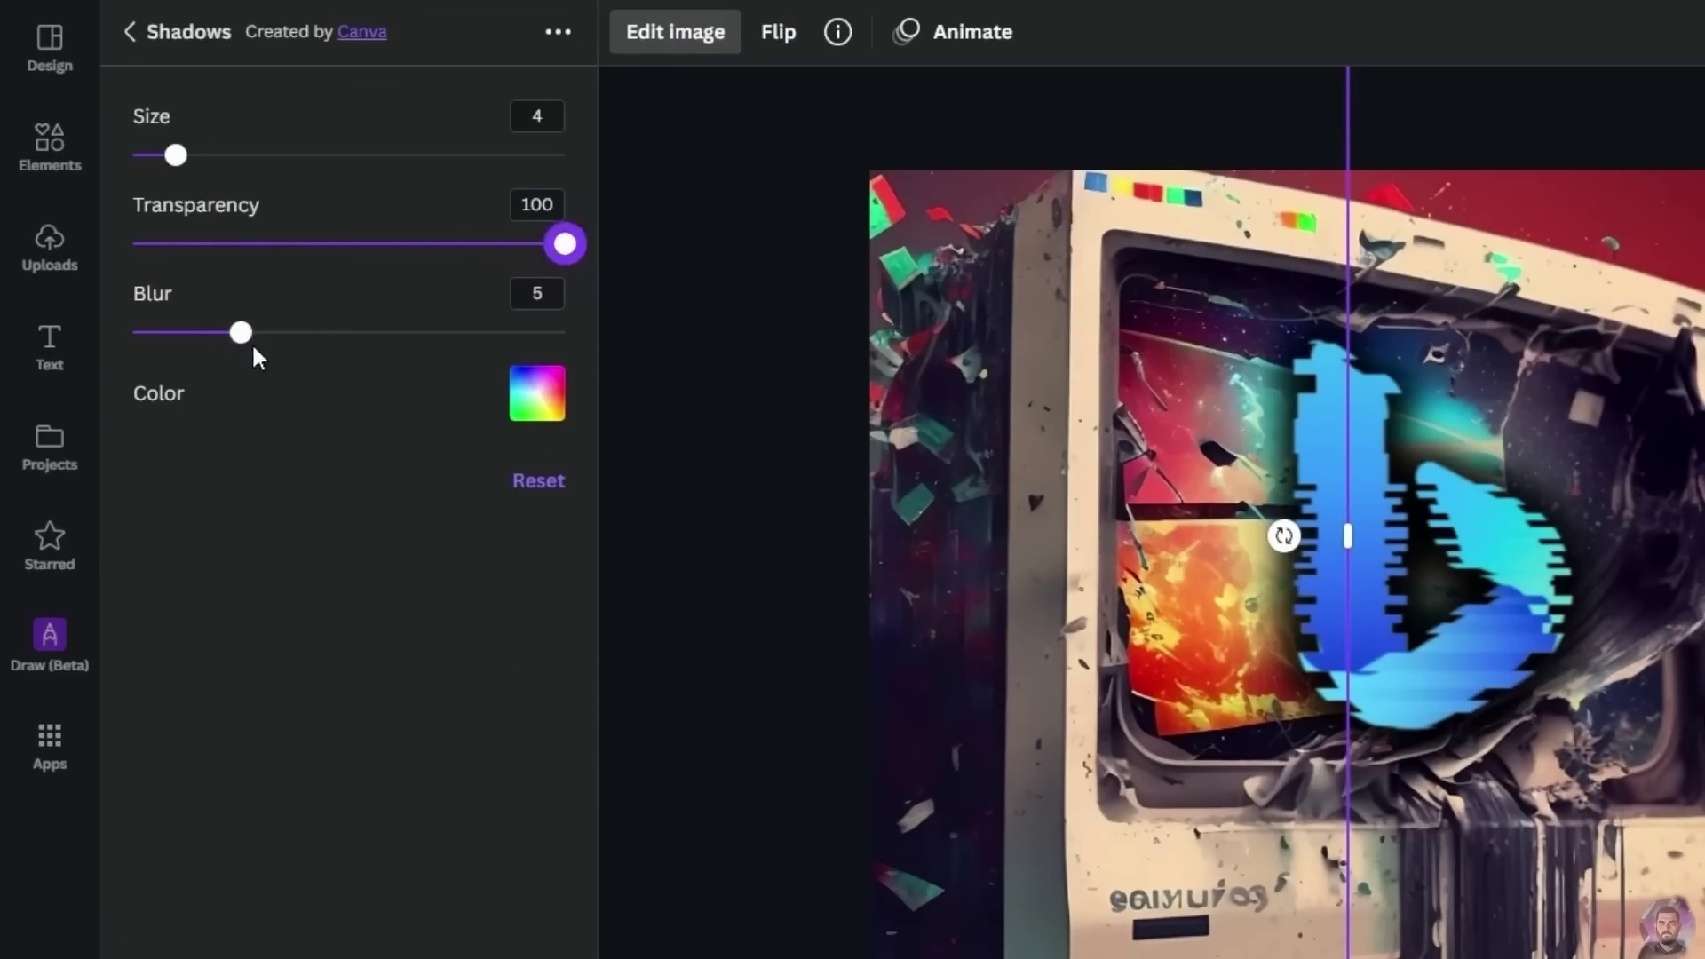
click(434, 332)
drag(390, 177, 256, 217)
drag(435, 332, 415, 332)
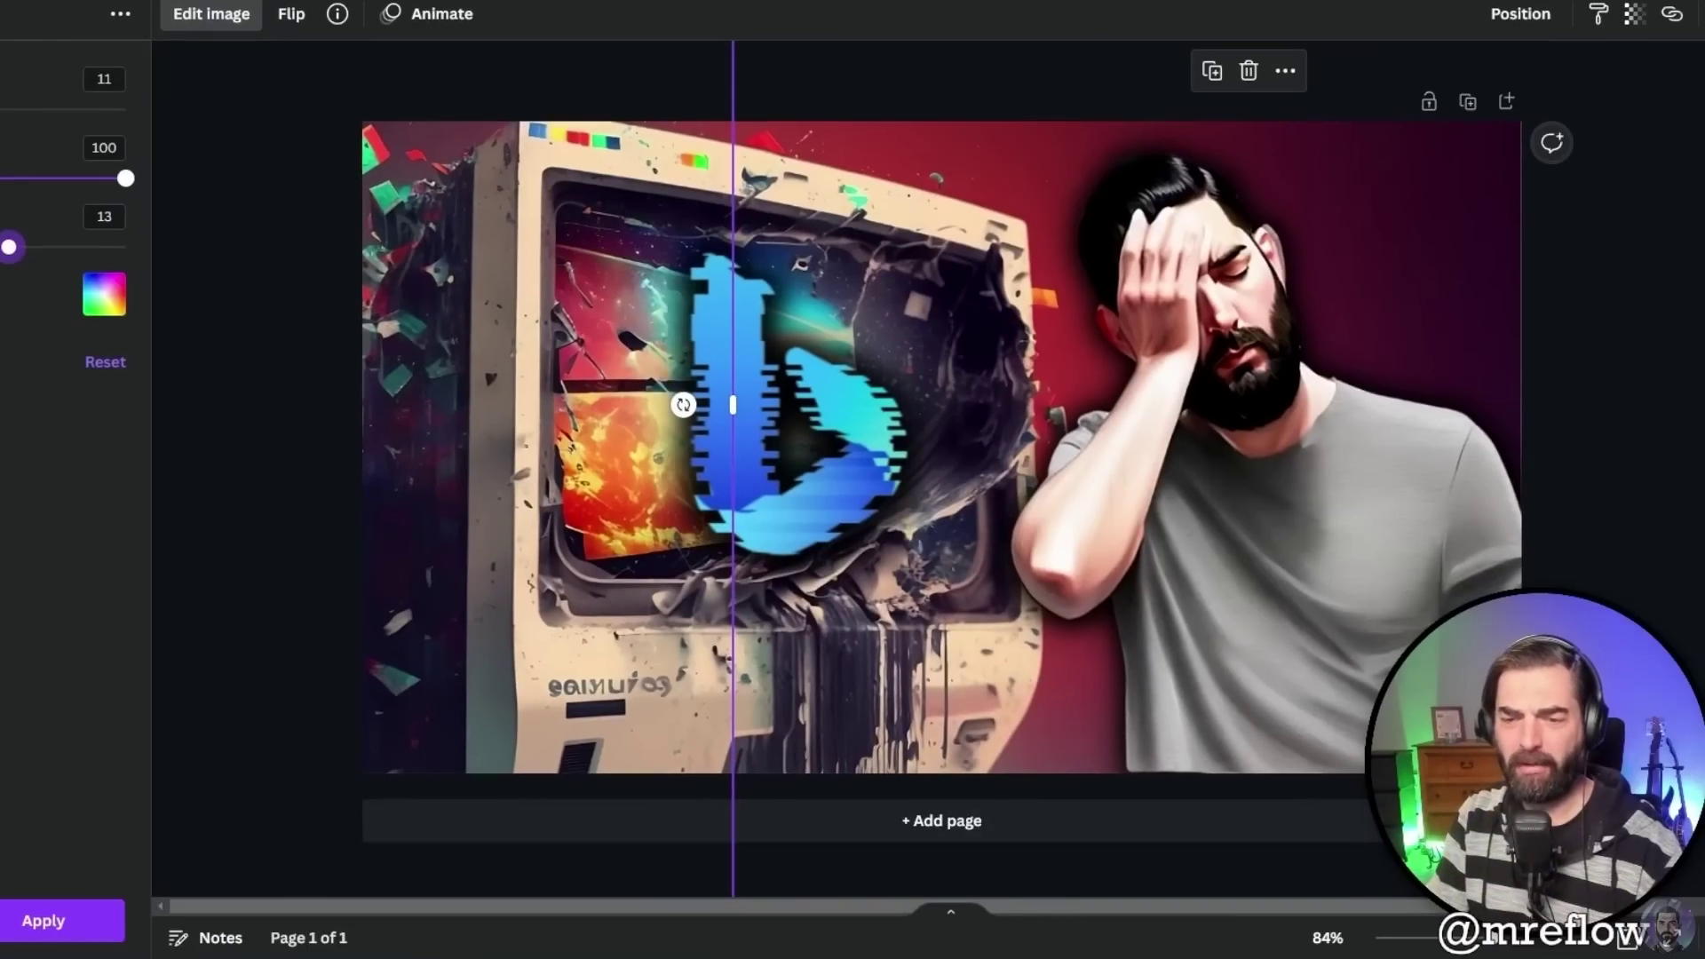
Add a heading and move it to the lower left of the thumbnail
key(Escape)
click(269, 690)
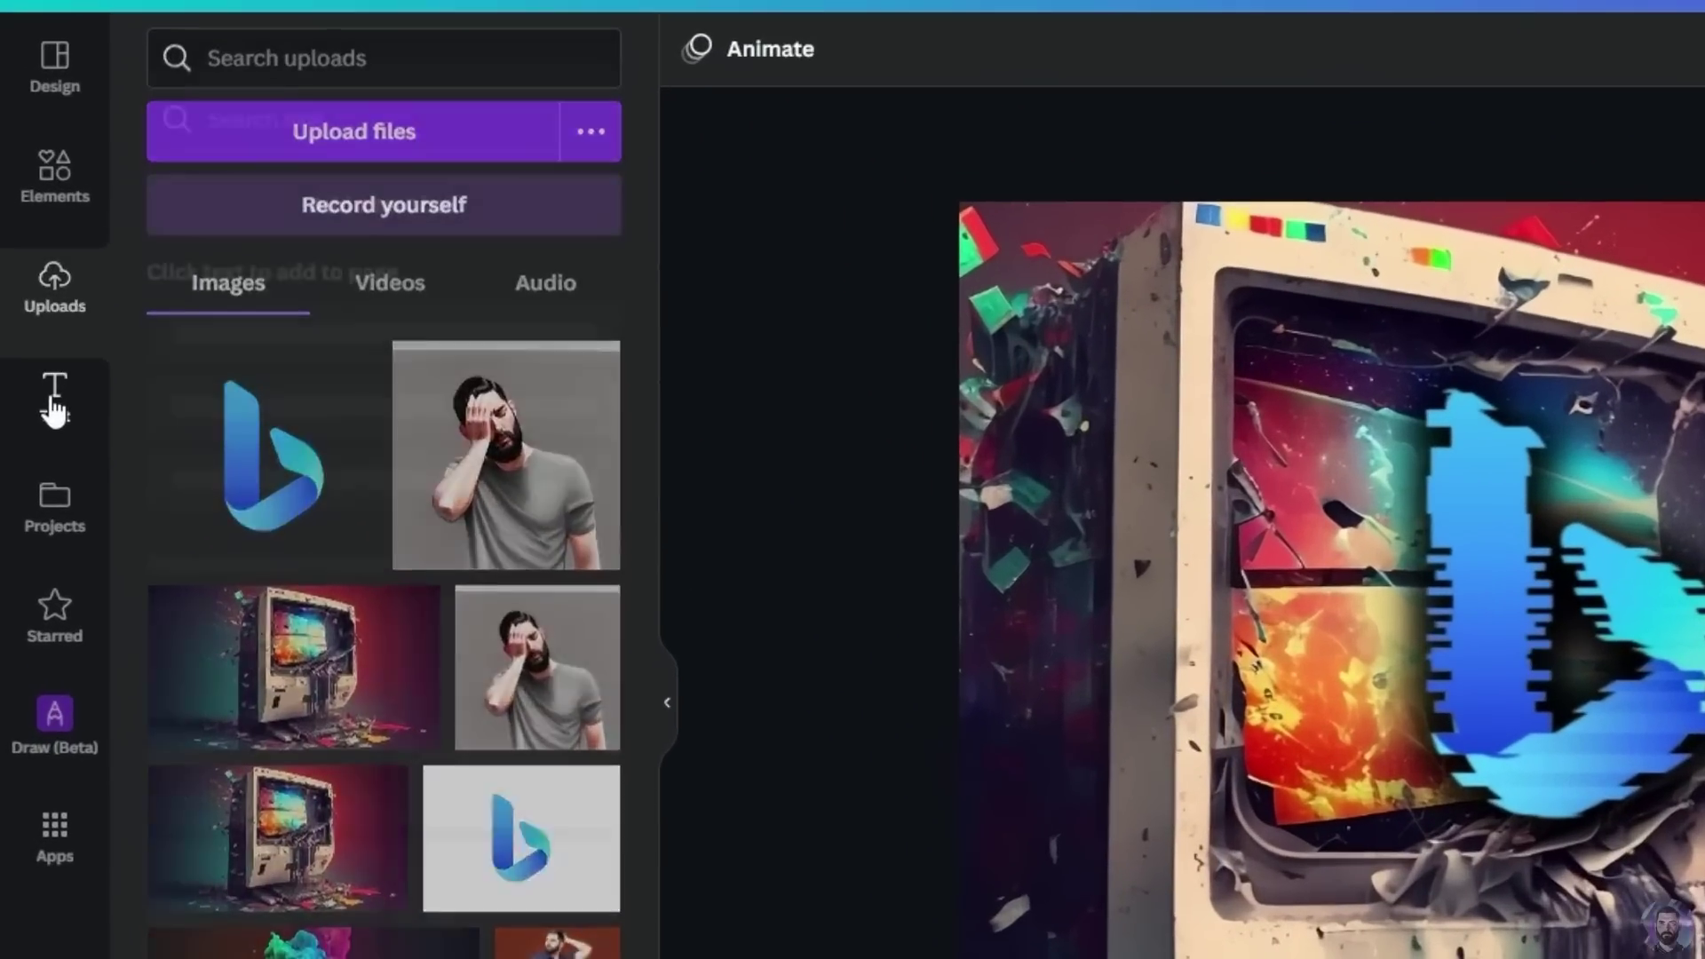
click(32, 340)
click(343, 285)
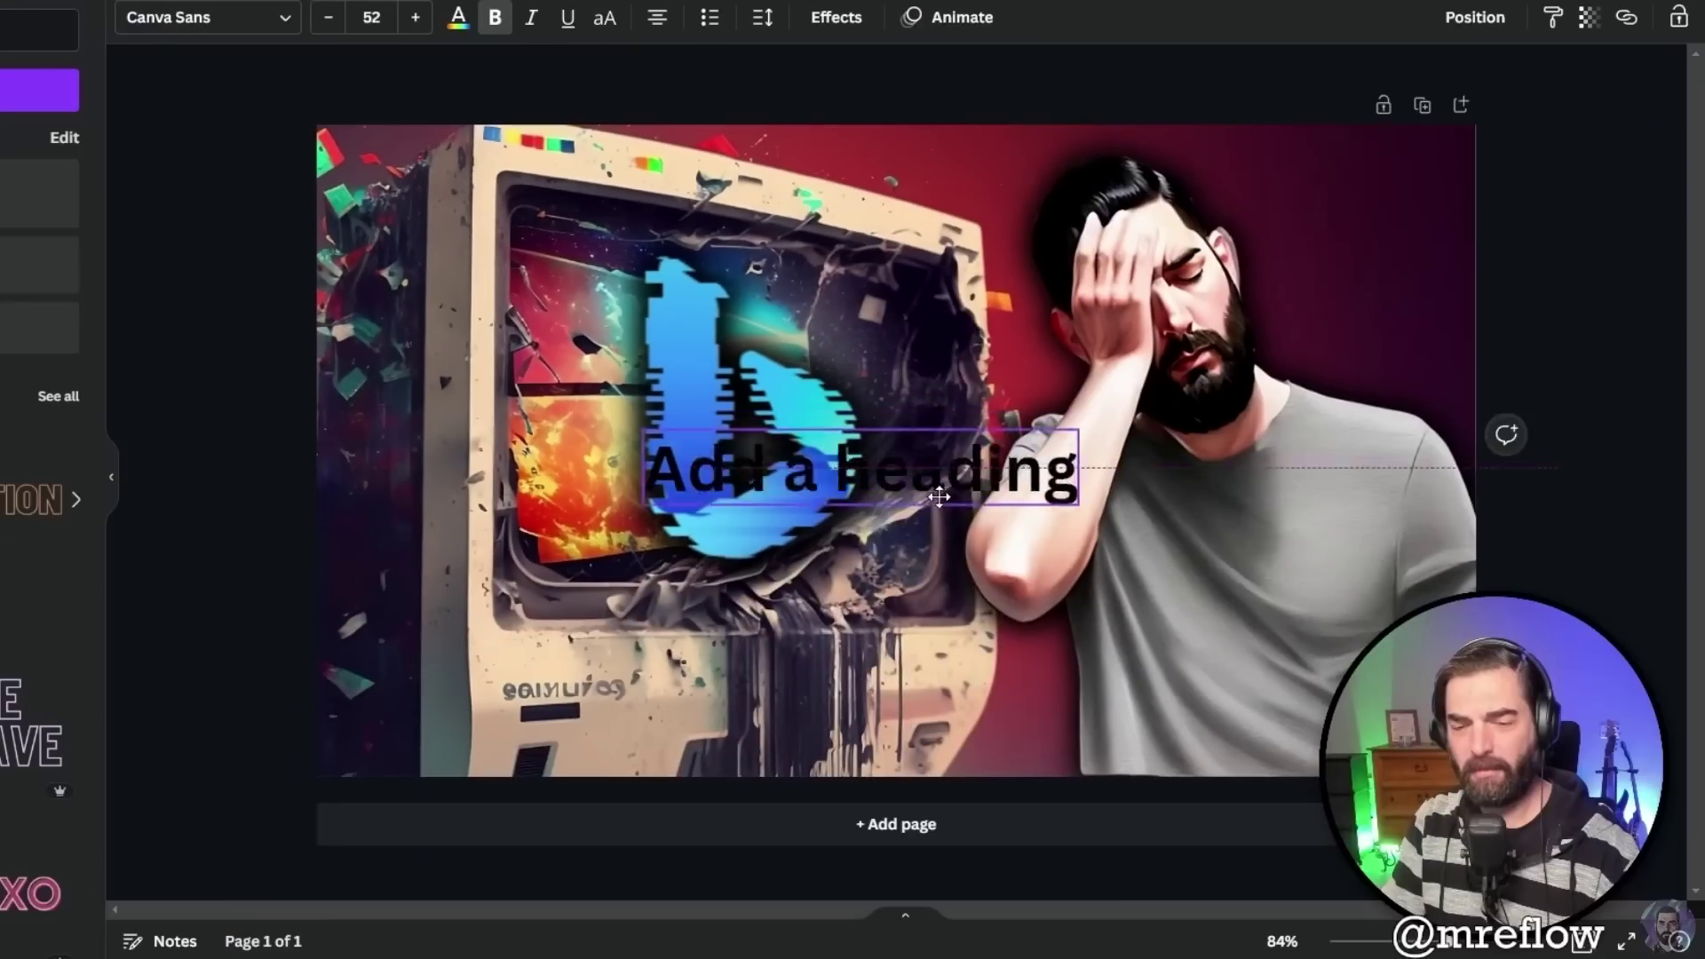
drag(939, 497, 759, 698)
Give the heading a black, semi-transparent background box with reduced spread and roundness
double_click(762, 673)
click(836, 17)
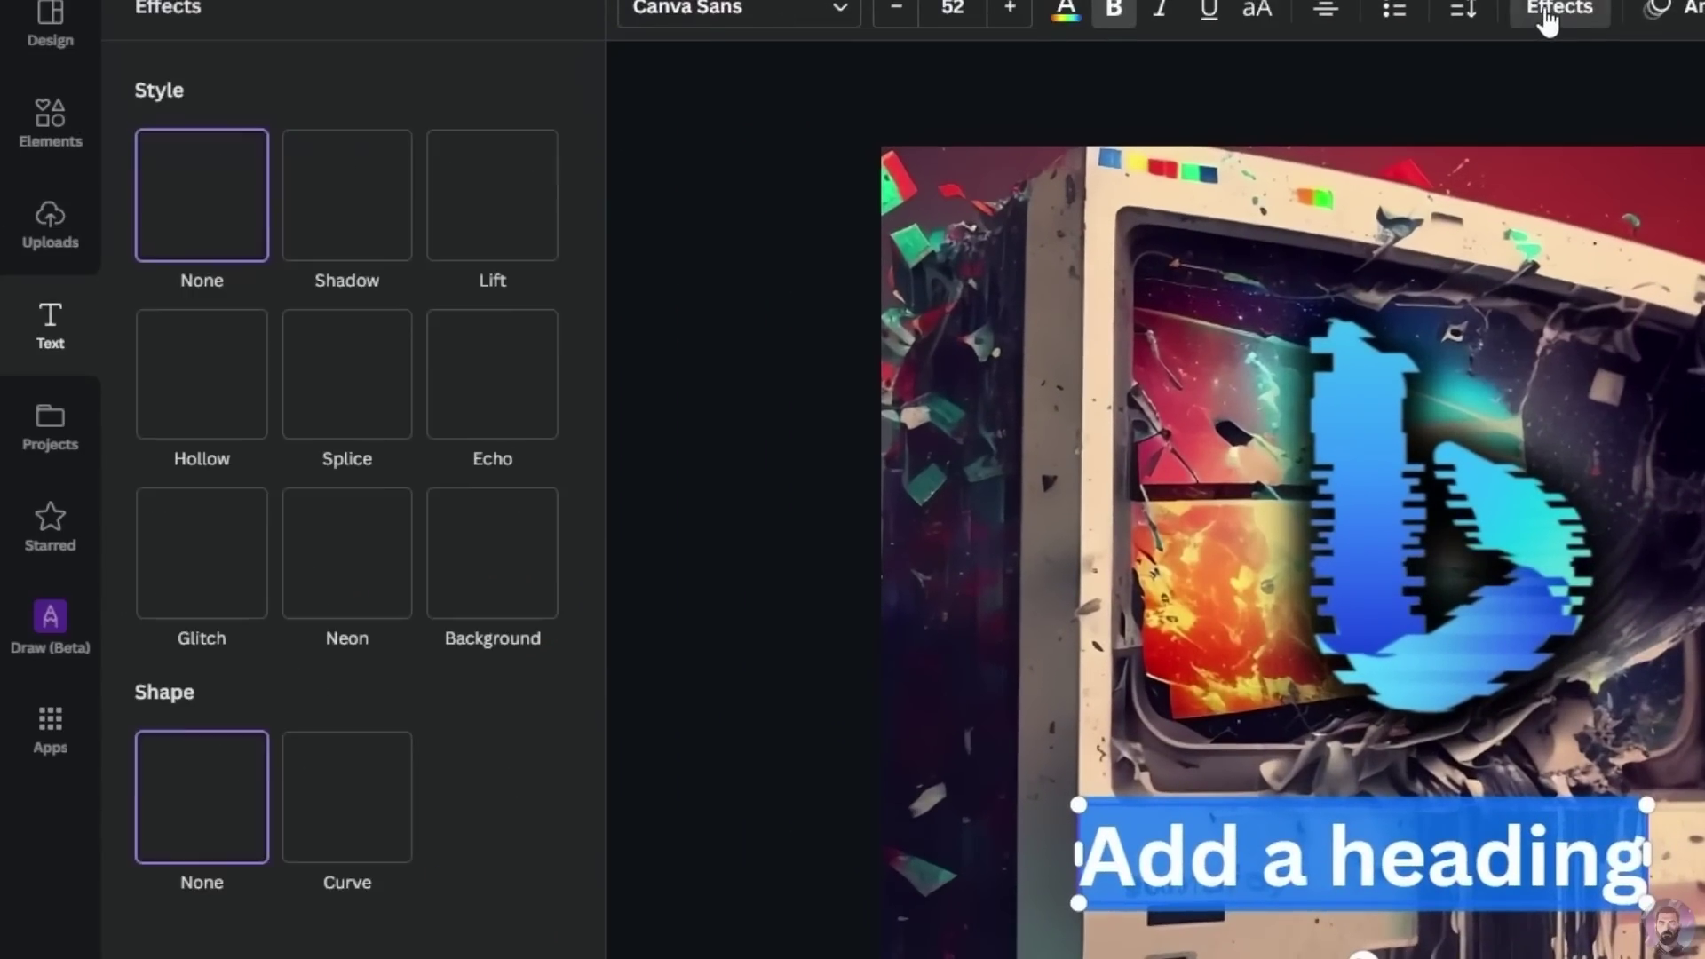
click(491, 550)
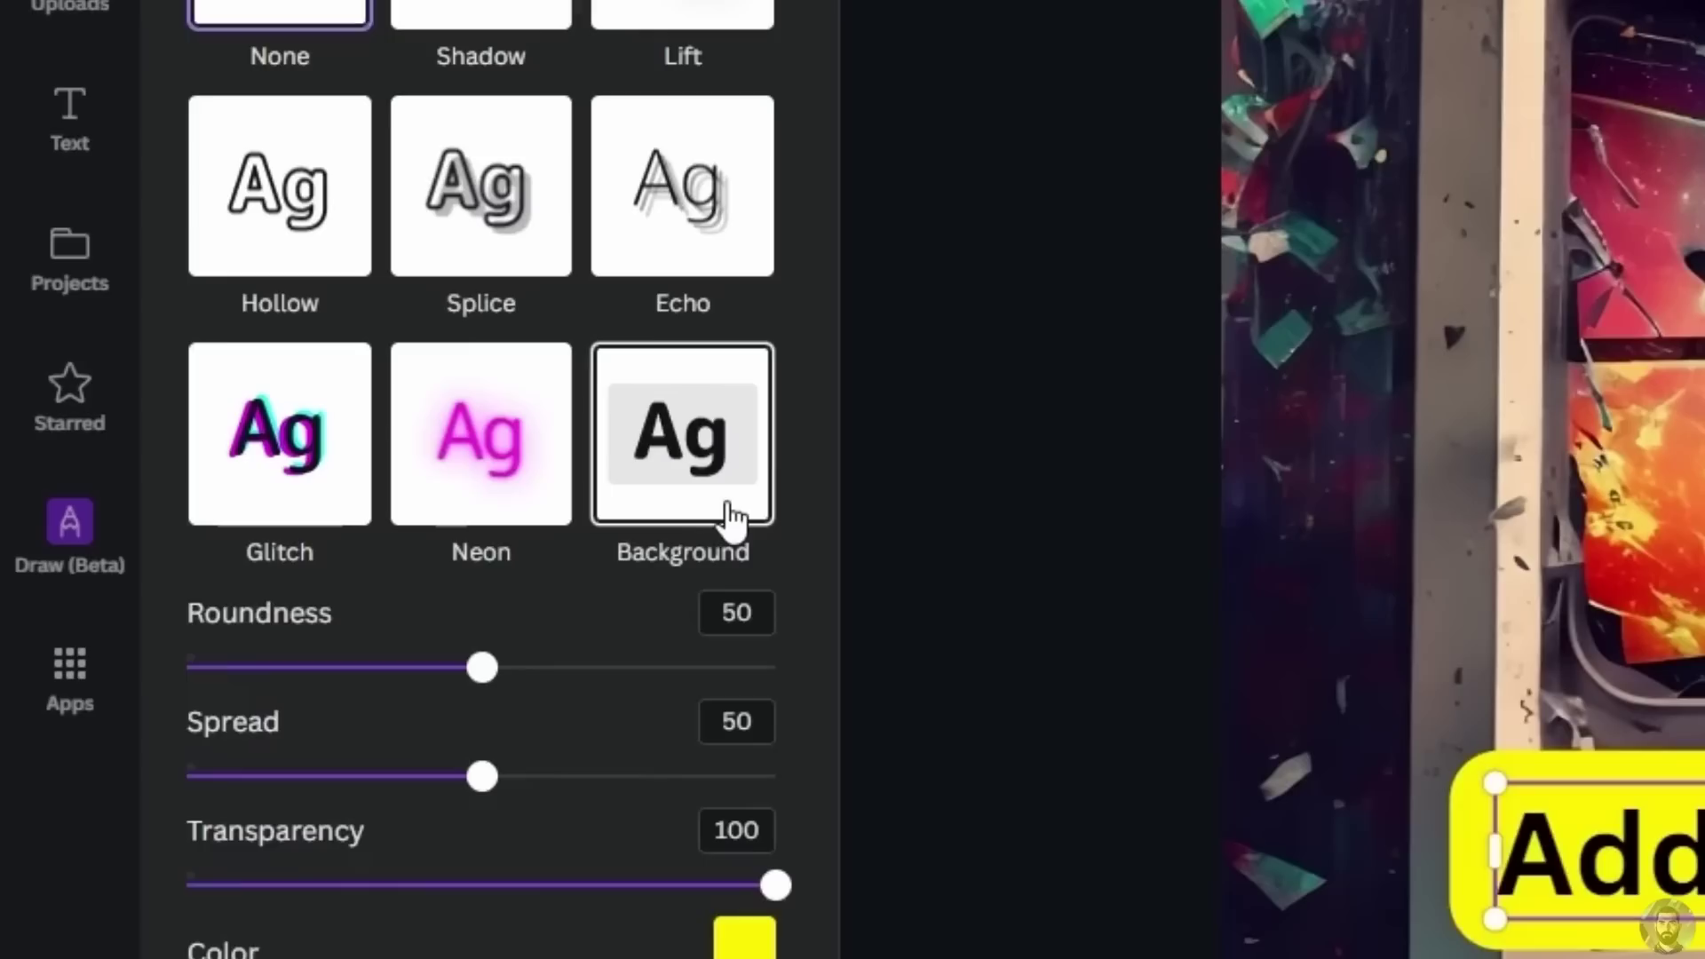
click(1504, 913)
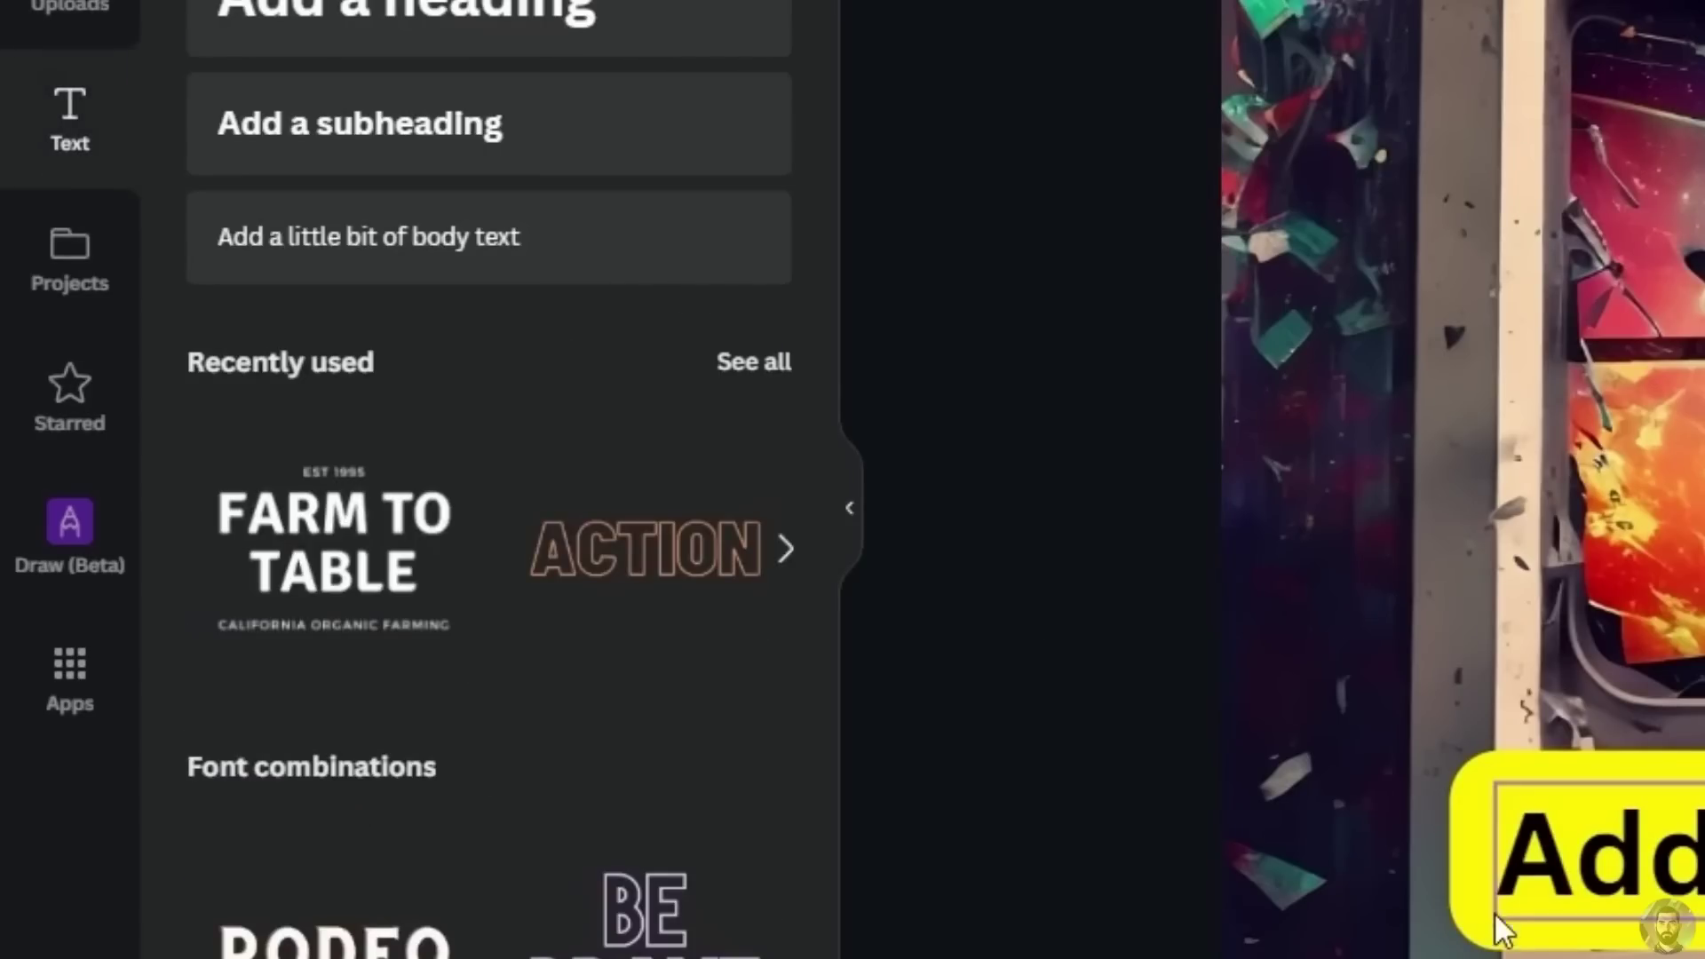
click(459, 15)
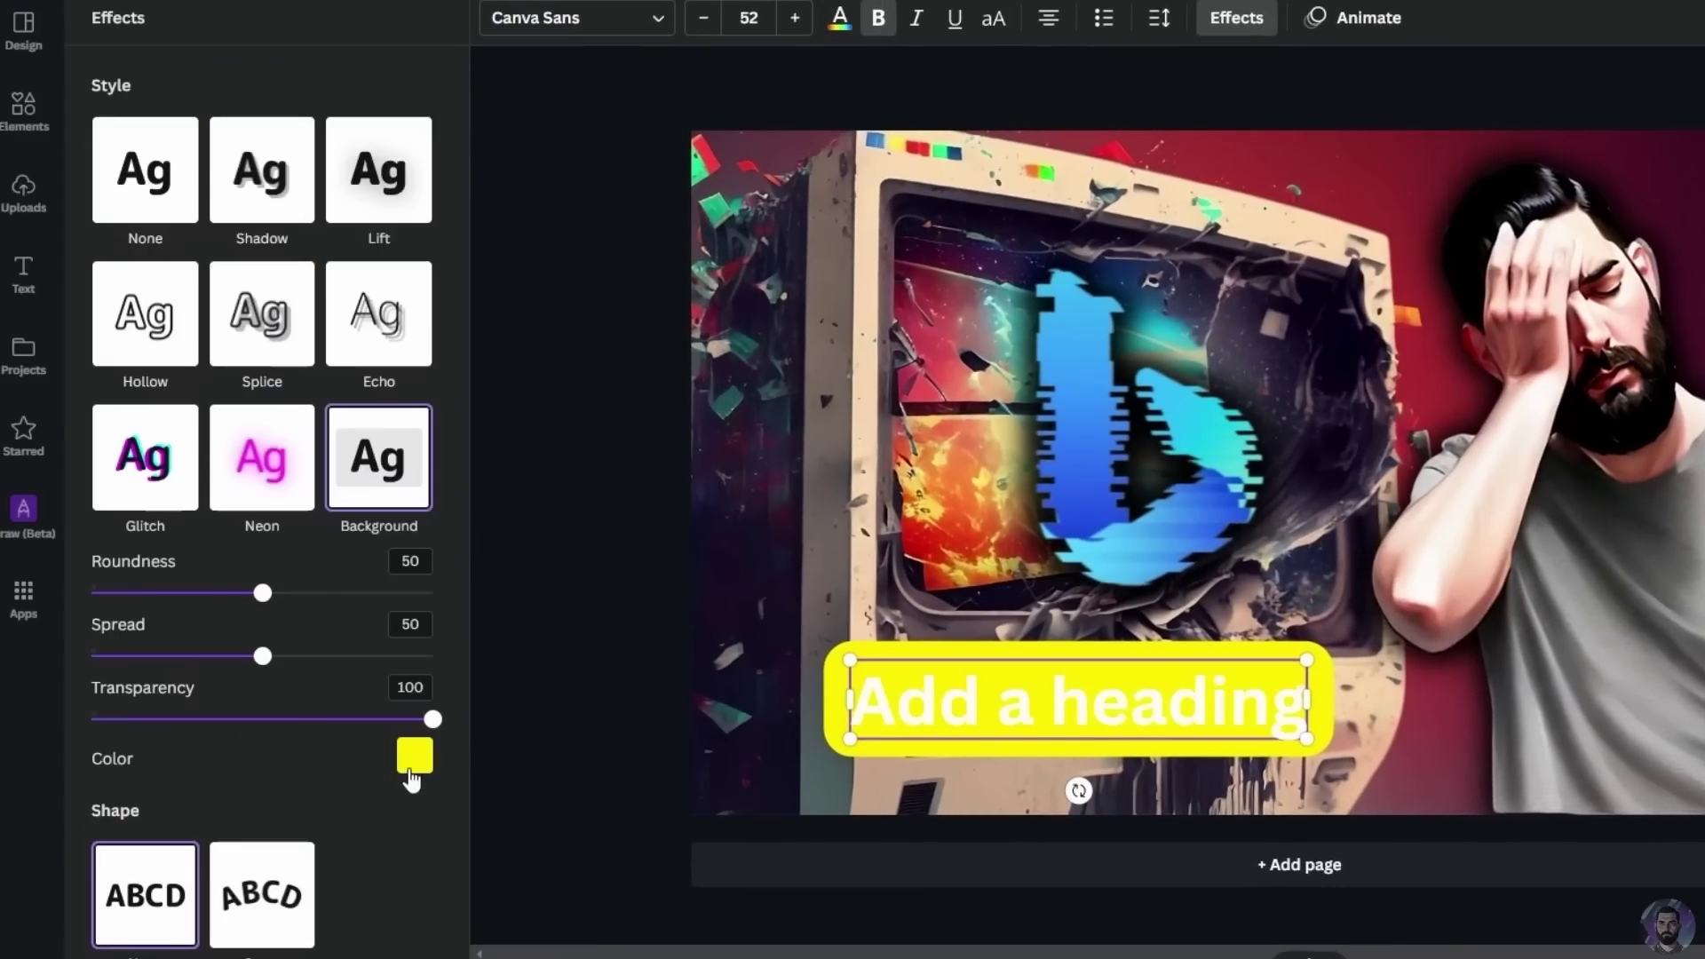
click(413, 759)
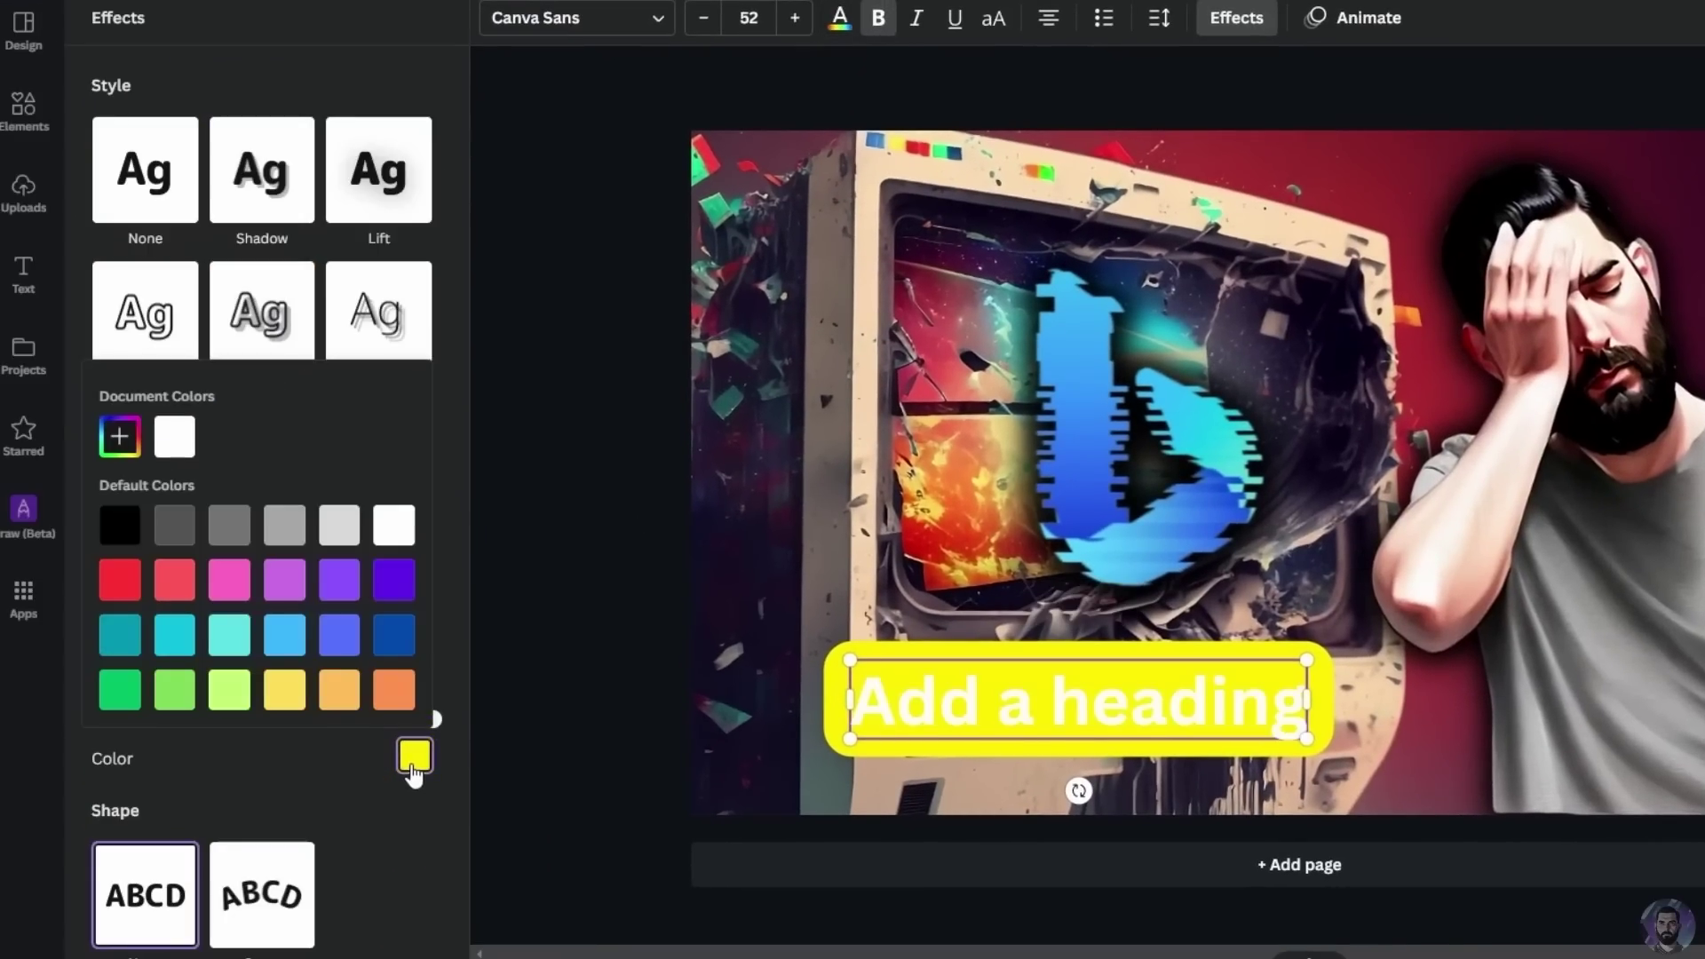
click(109, 522)
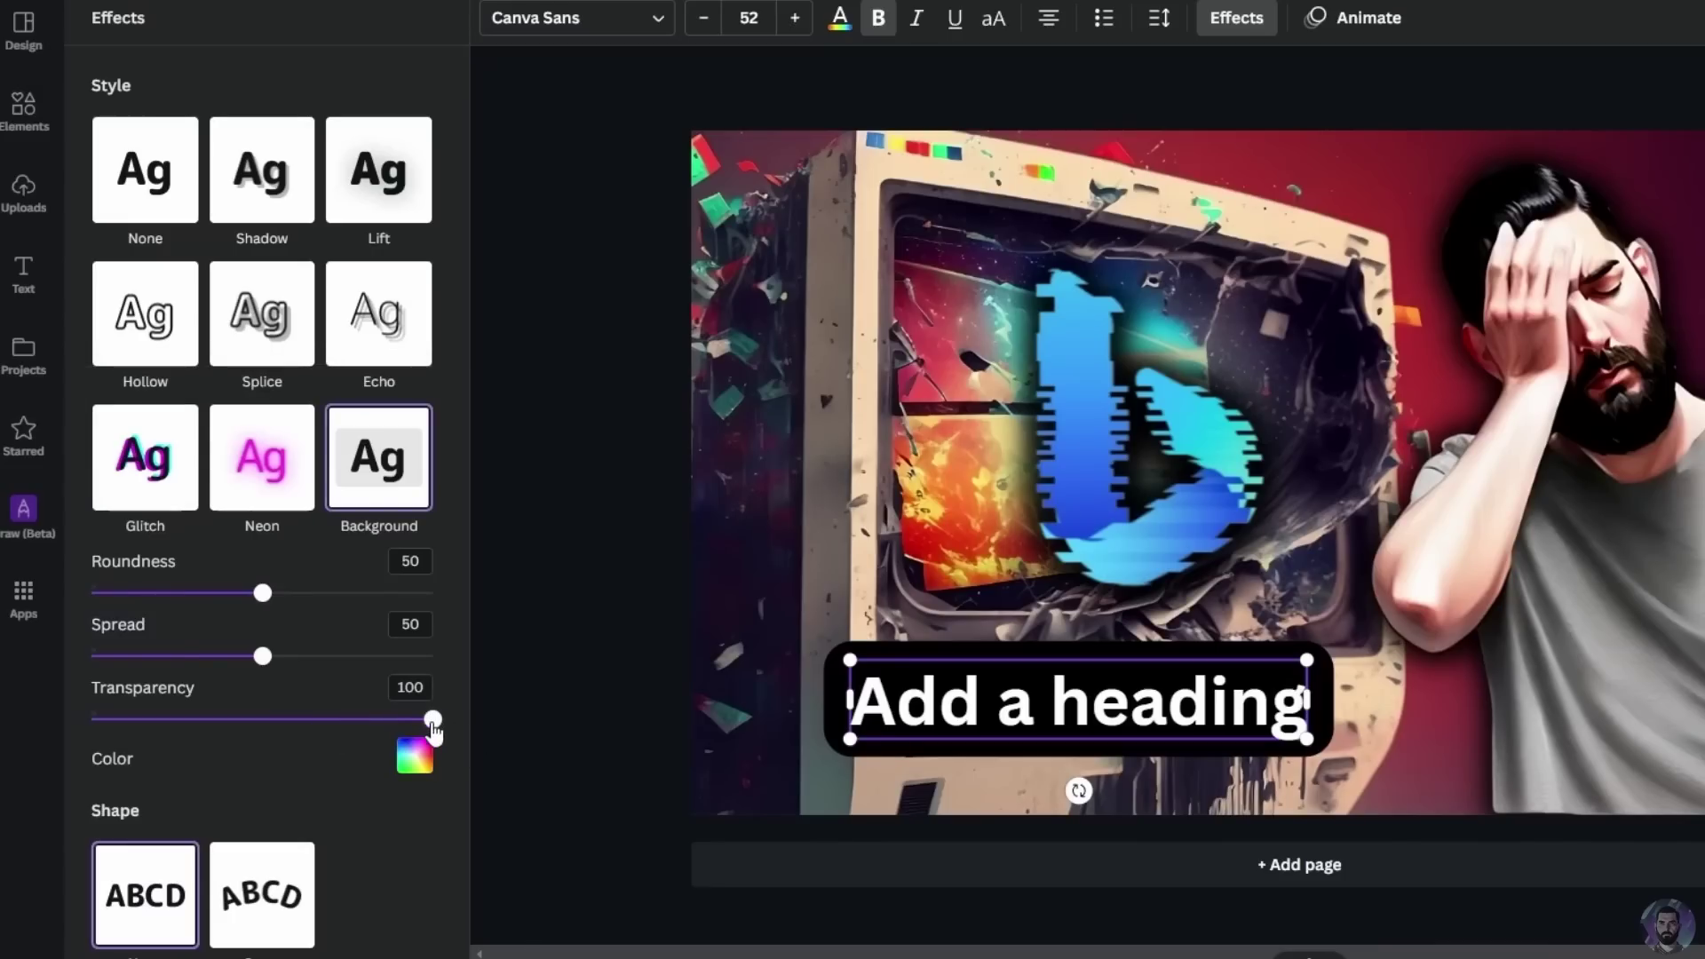
drag(433, 730, 353, 733)
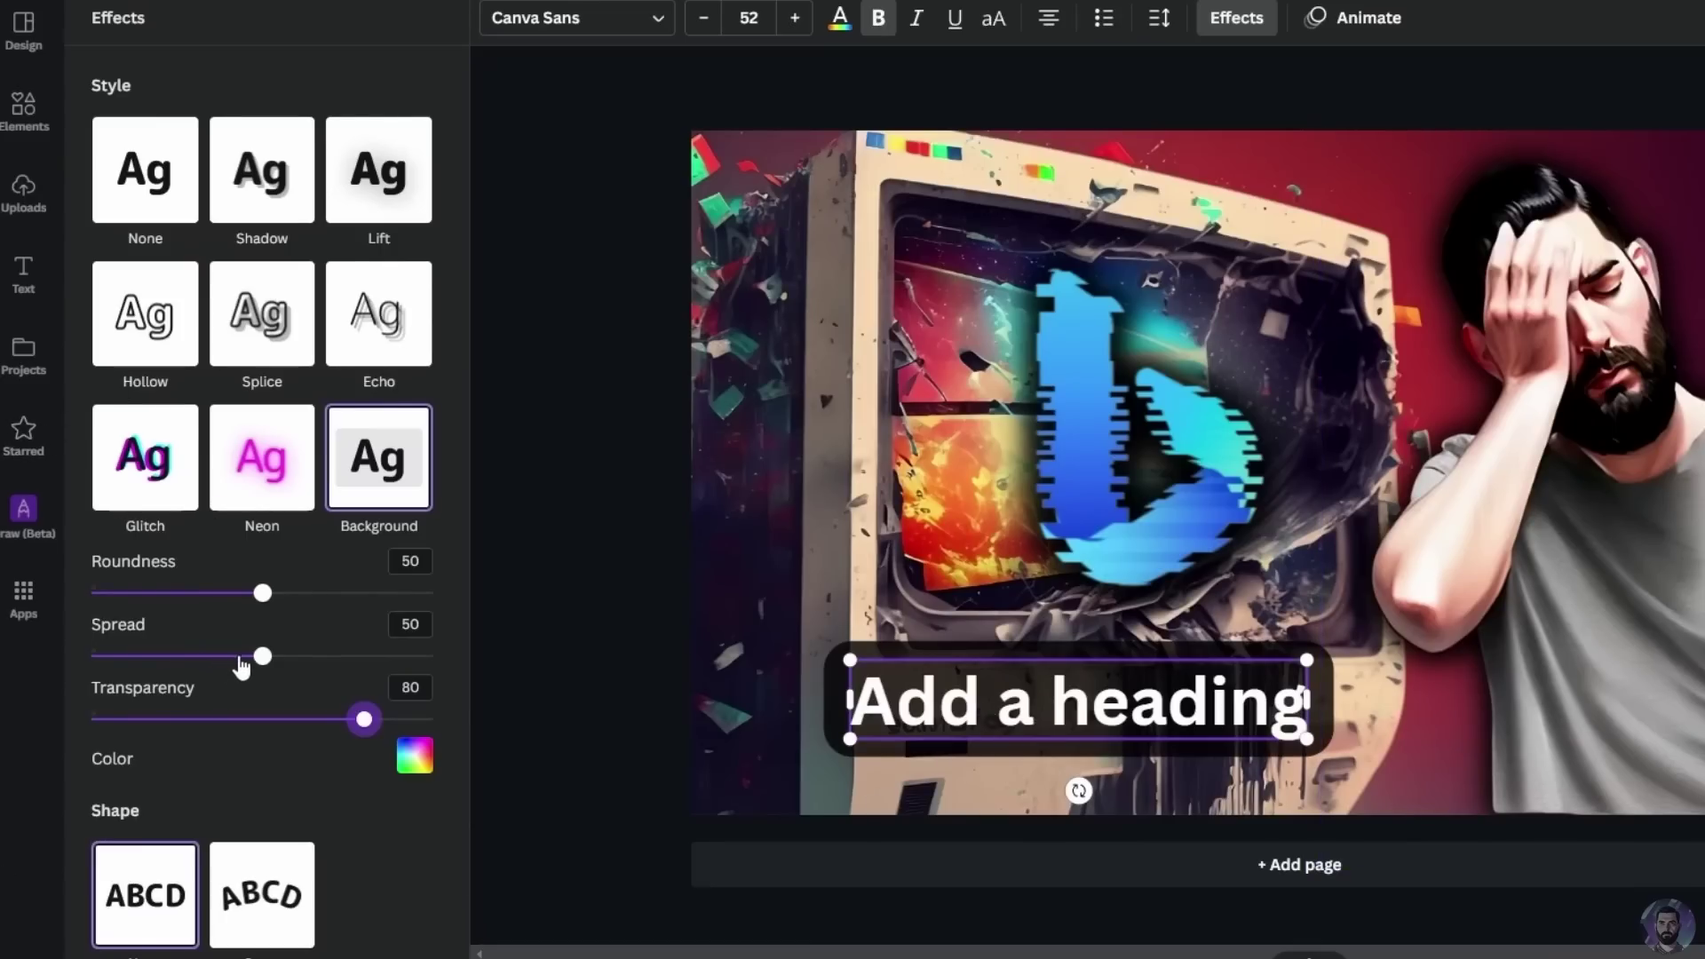
drag(241, 664, 200, 657)
drag(262, 593, 201, 593)
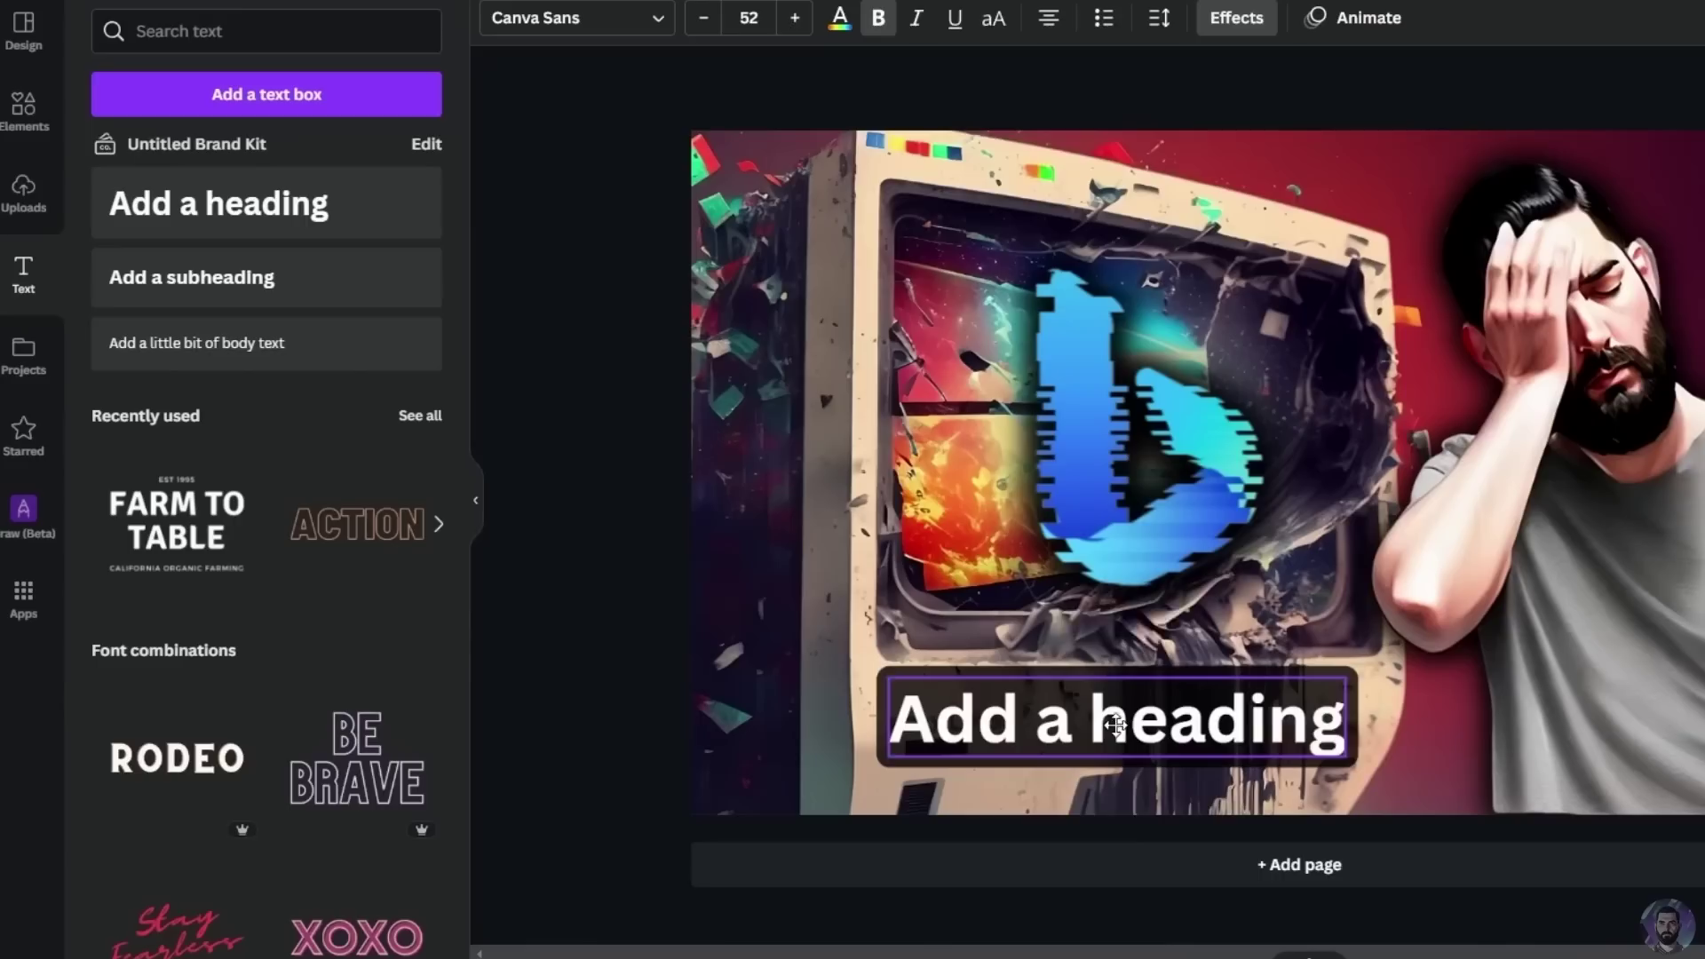
Replace the heading text with 'BING IS BROKEN!'
drag(888, 720, 1346, 719)
text(BINF)
key(BackSpace)
text(G IS BROKEN)
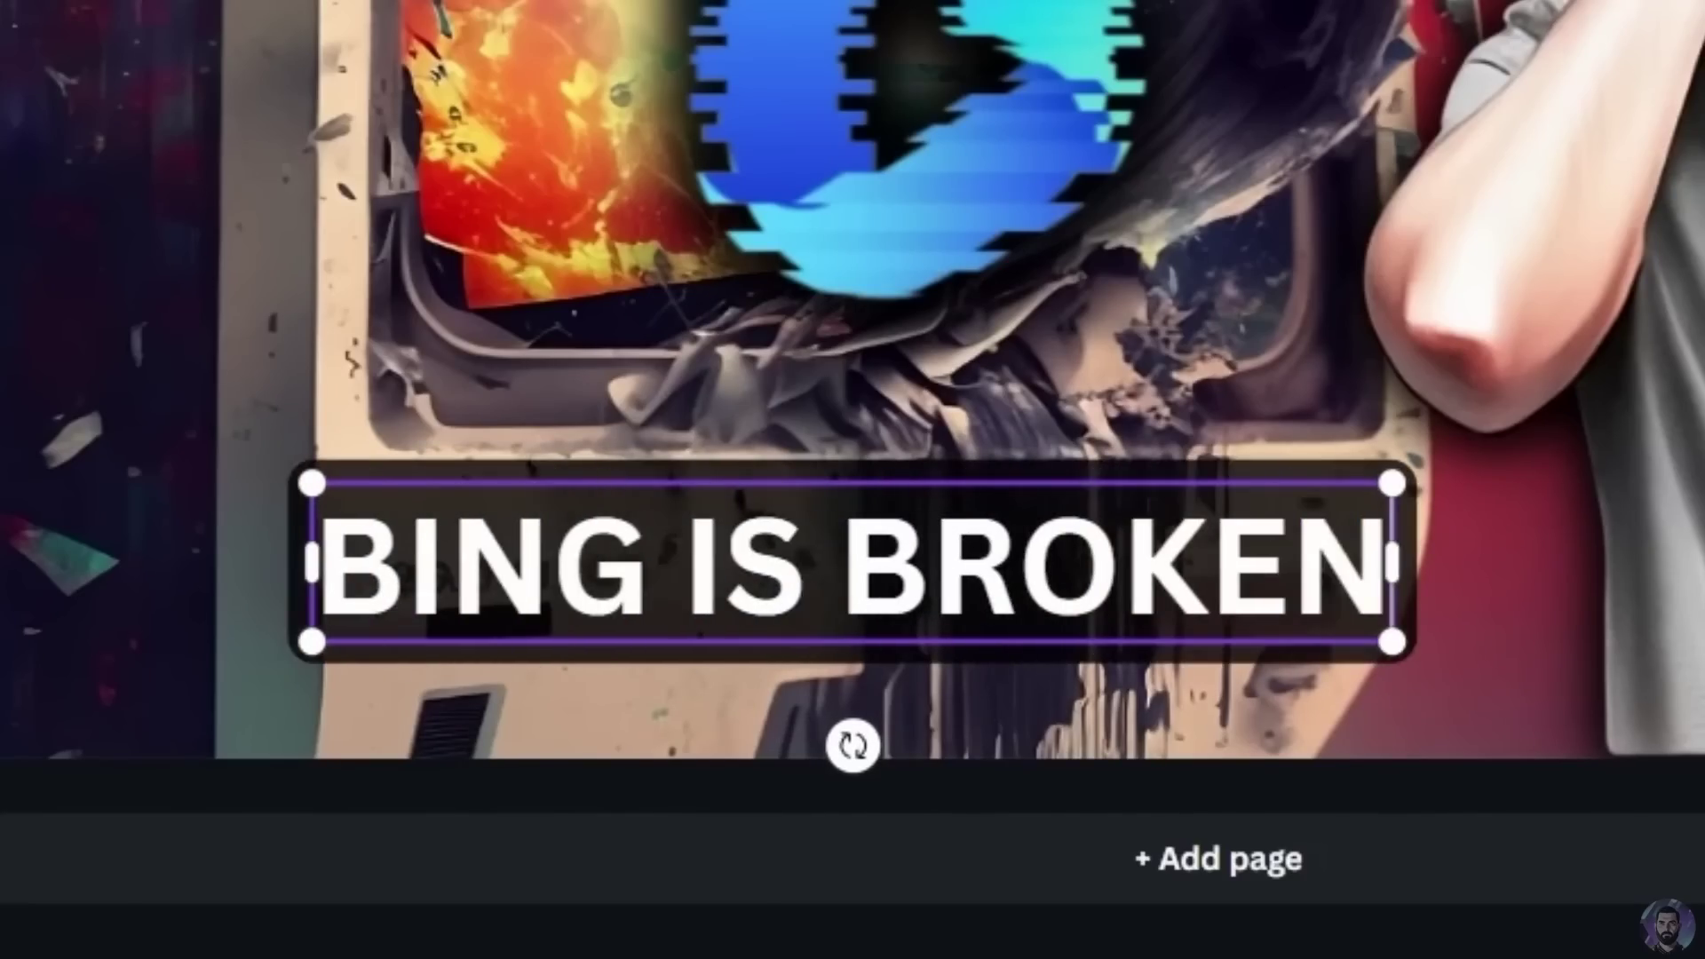
text(!)
Line the caption up beneath the glitched logo at the monitor's base
mouse_move(608, 690)
mouse_down()
mouse_move(628, 693)
mouse_move(615, 672)
mouse_up()
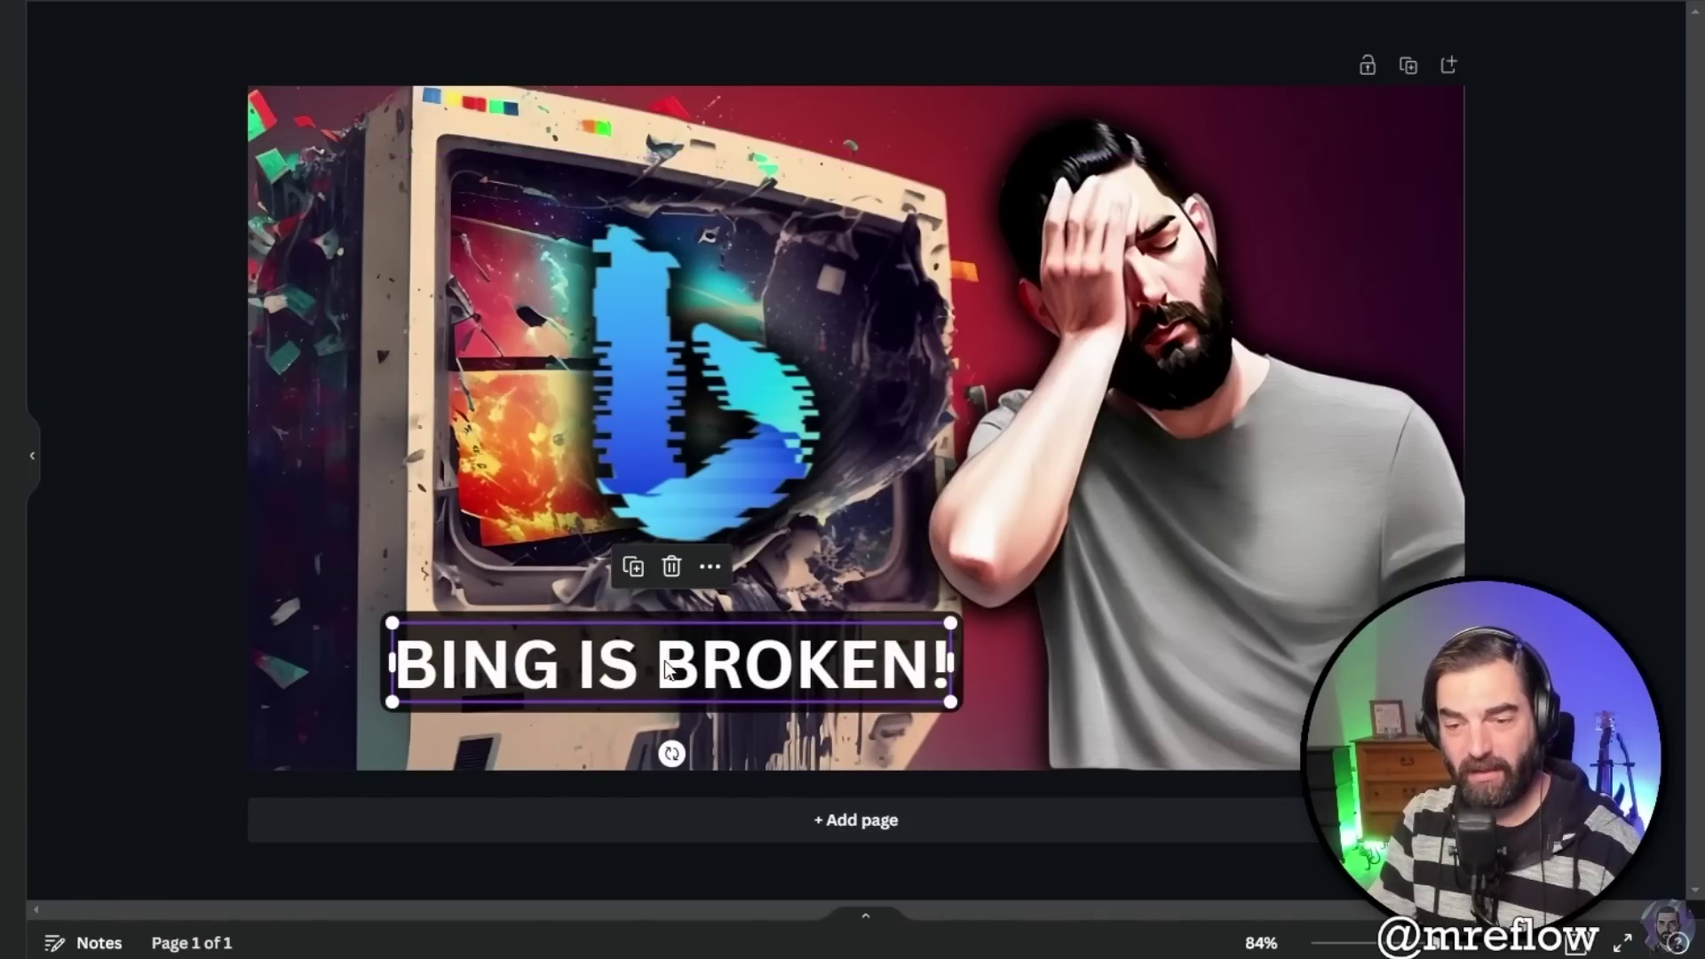
mouse_move(668, 668)
mouse_down()
mouse_move(649, 668)
mouse_move(664, 668)
mouse_up()
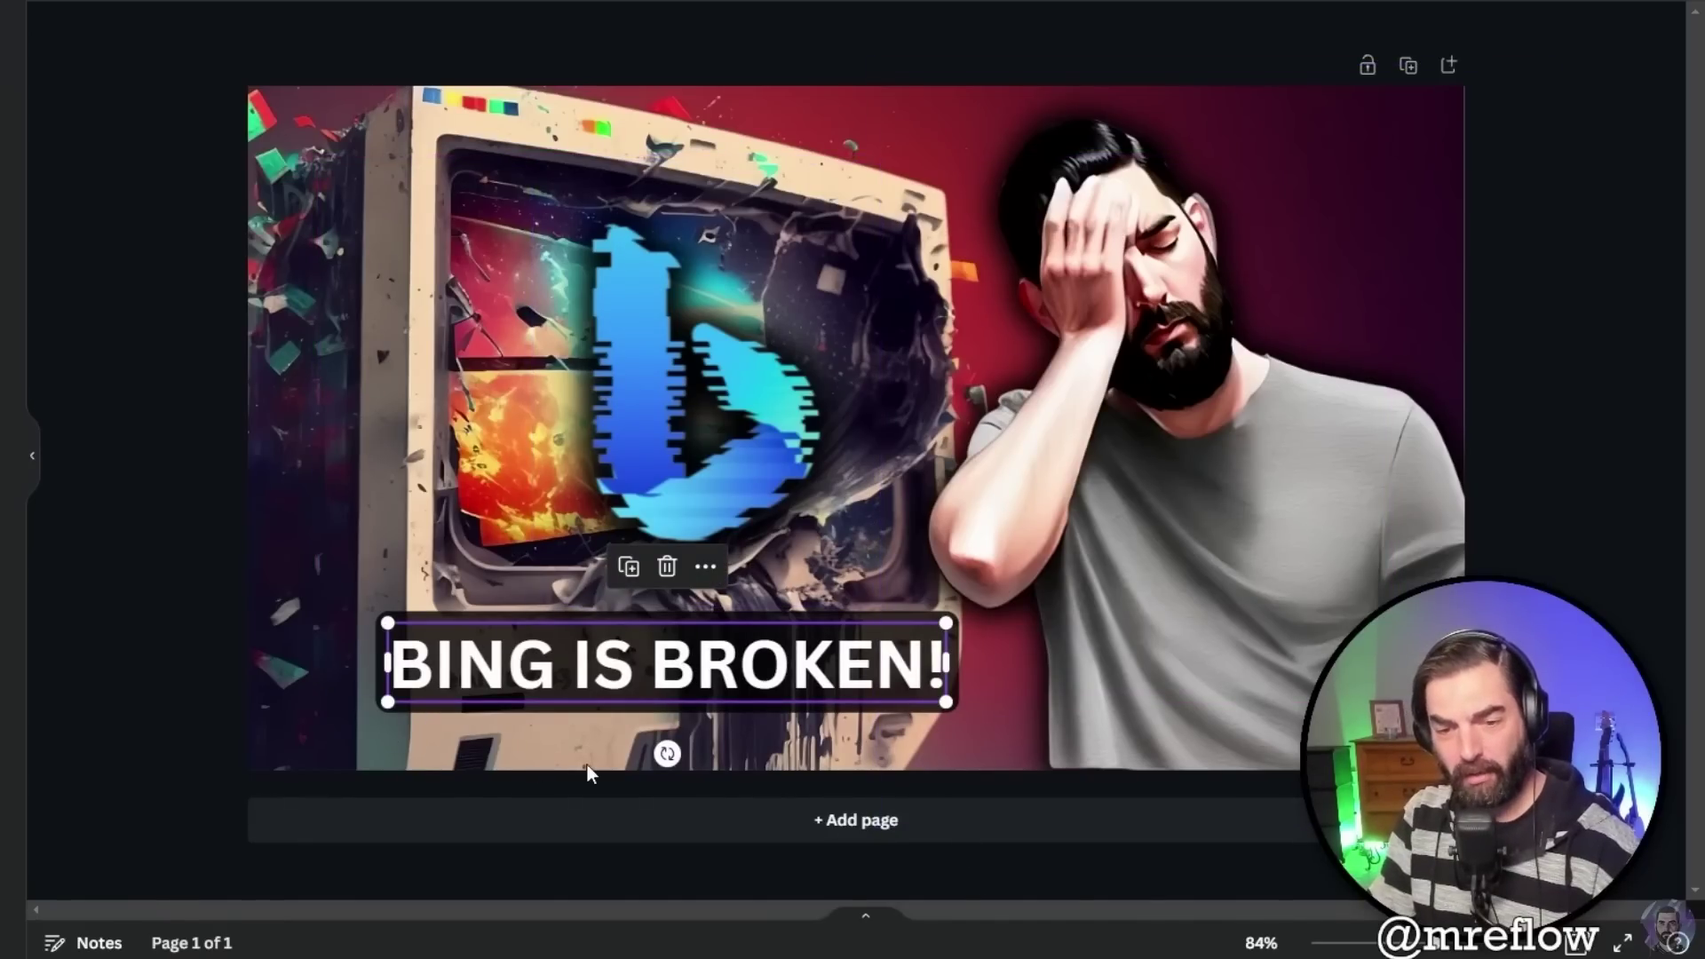
mouse_move(561, 654)
mouse_down()
mouse_move(545, 654)
mouse_move(561, 676)
mouse_up()
click(597, 457)
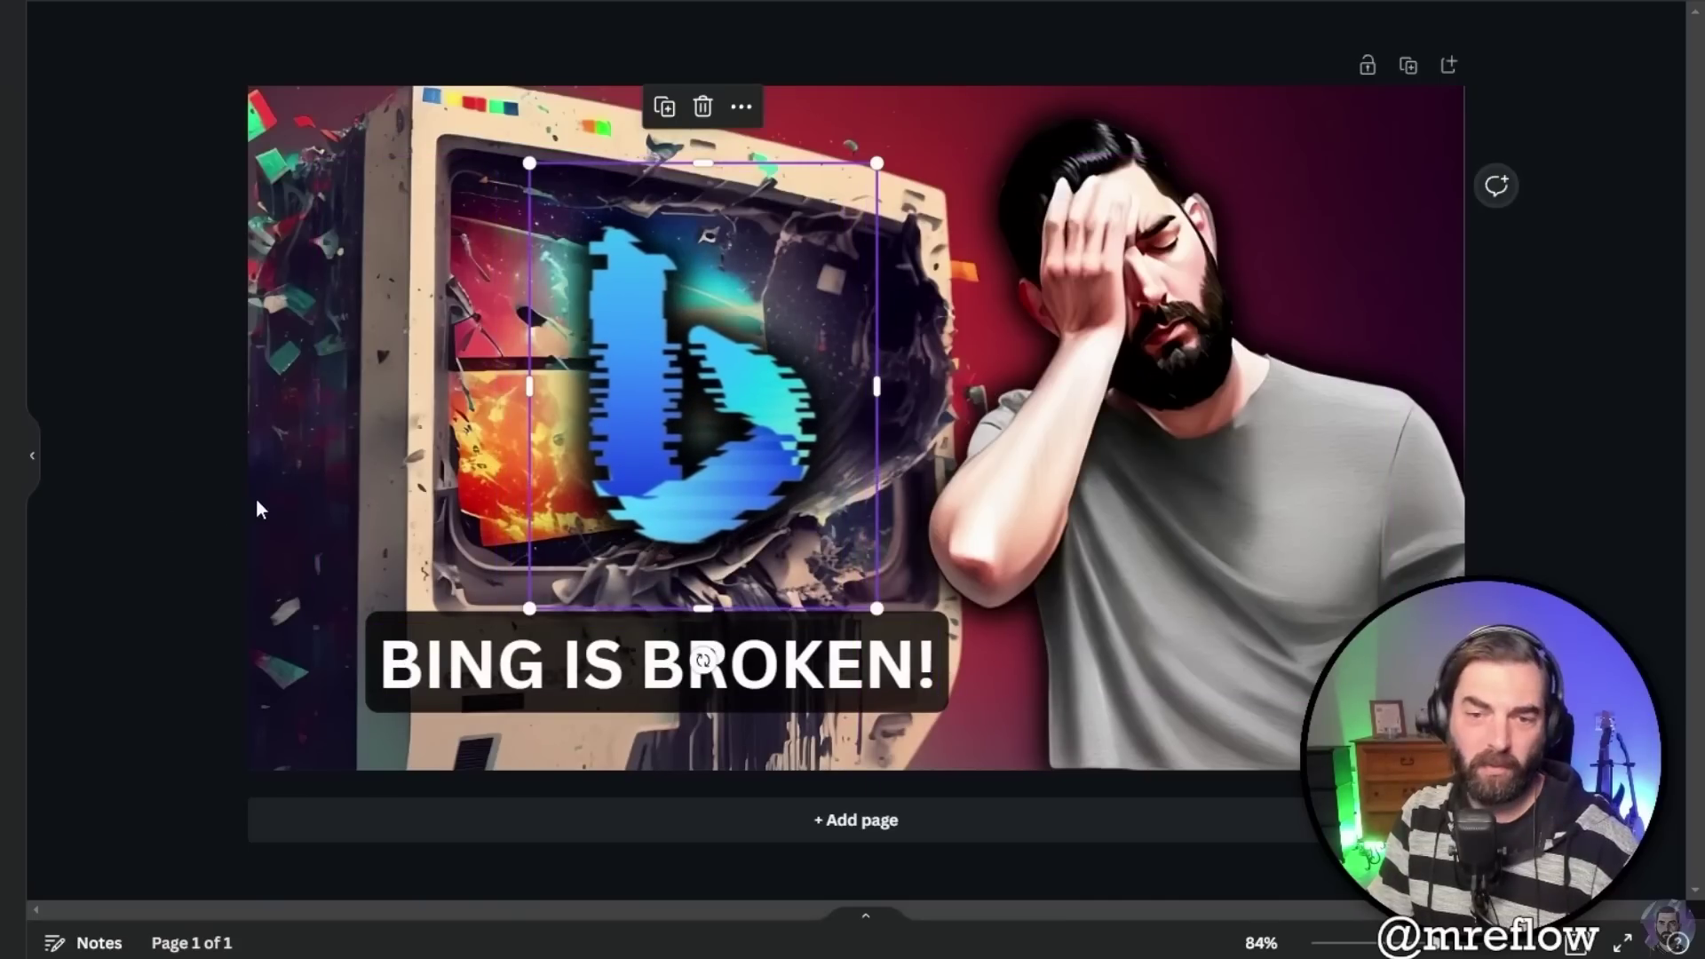
click(350, 828)
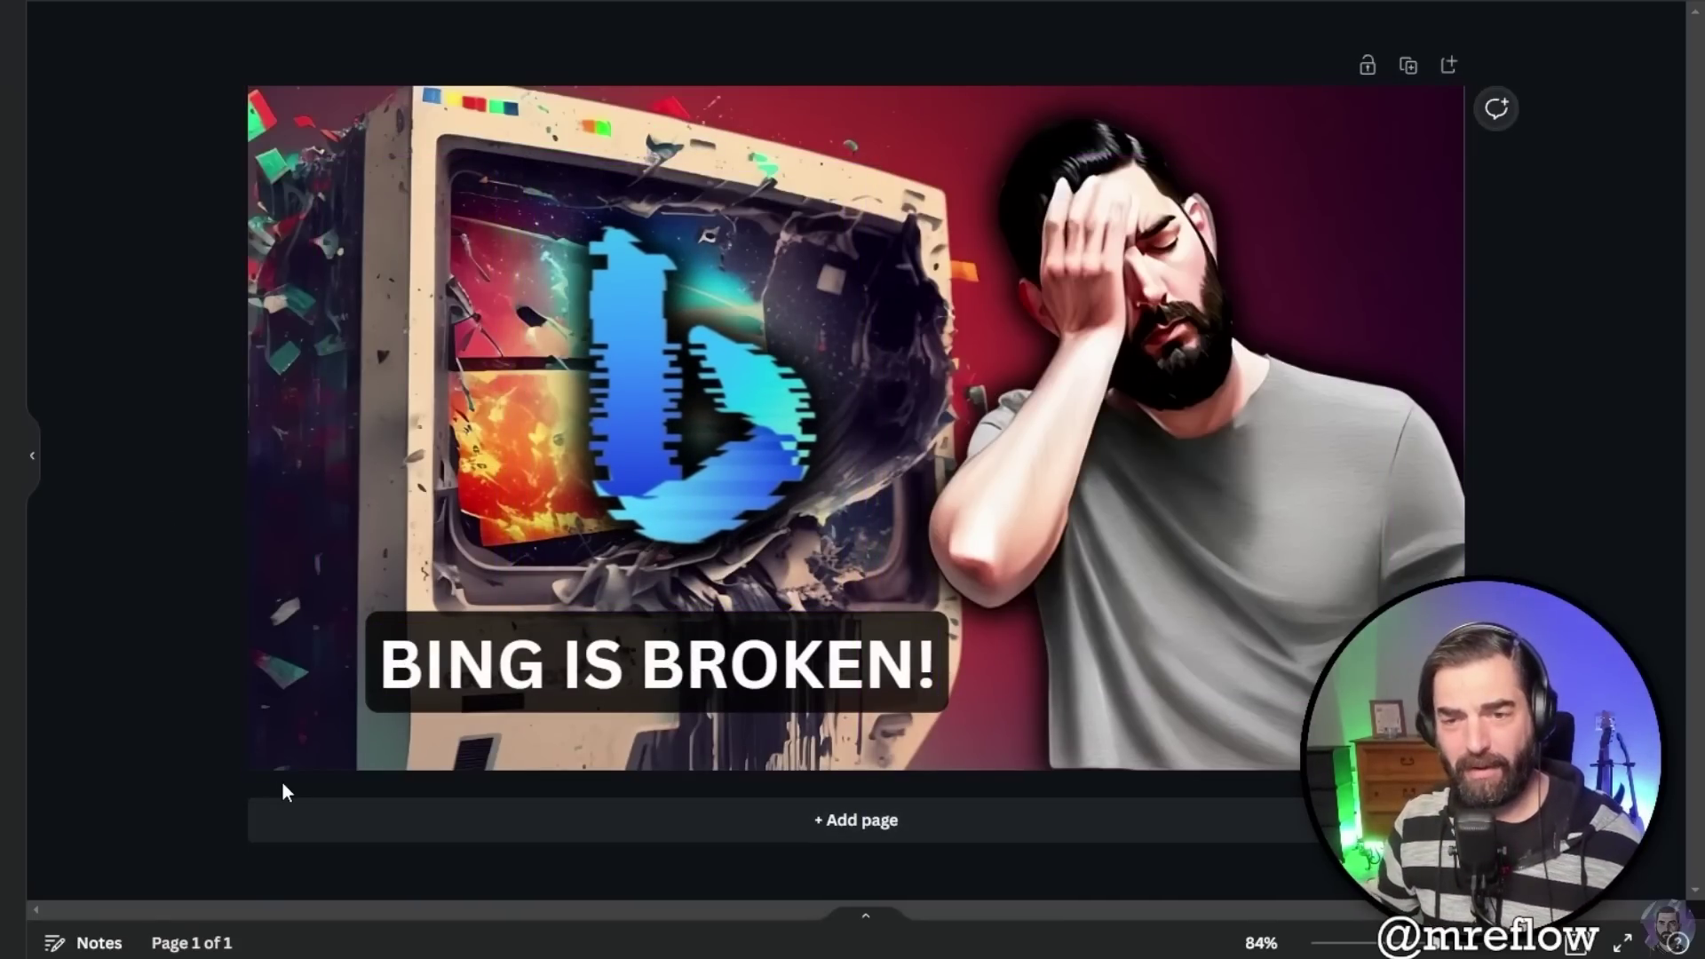